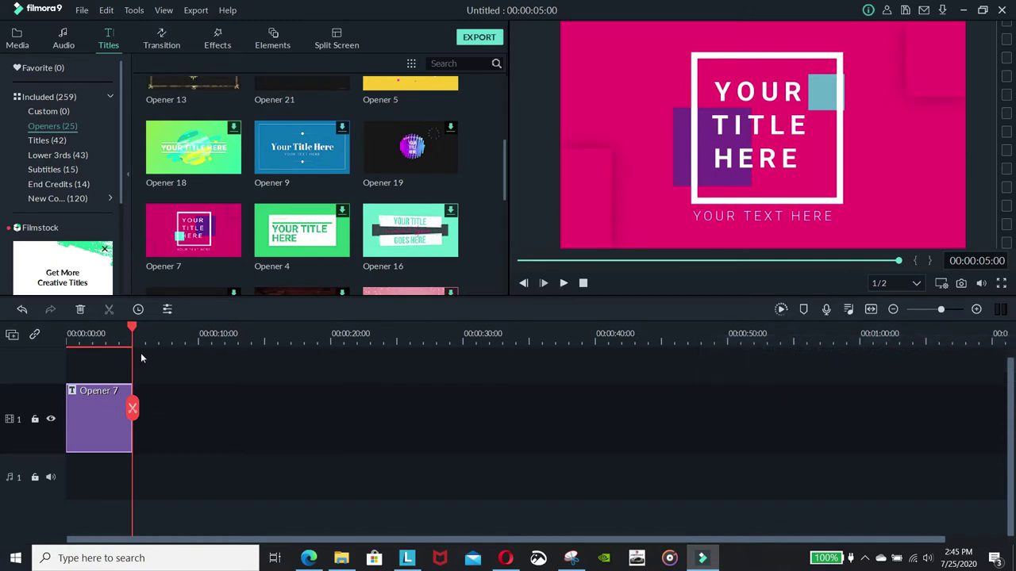
Extend the Opener 7 clip on the timeline to a duration of 00:00:14:24 and play it from the start.
drag(132, 329, 78, 343)
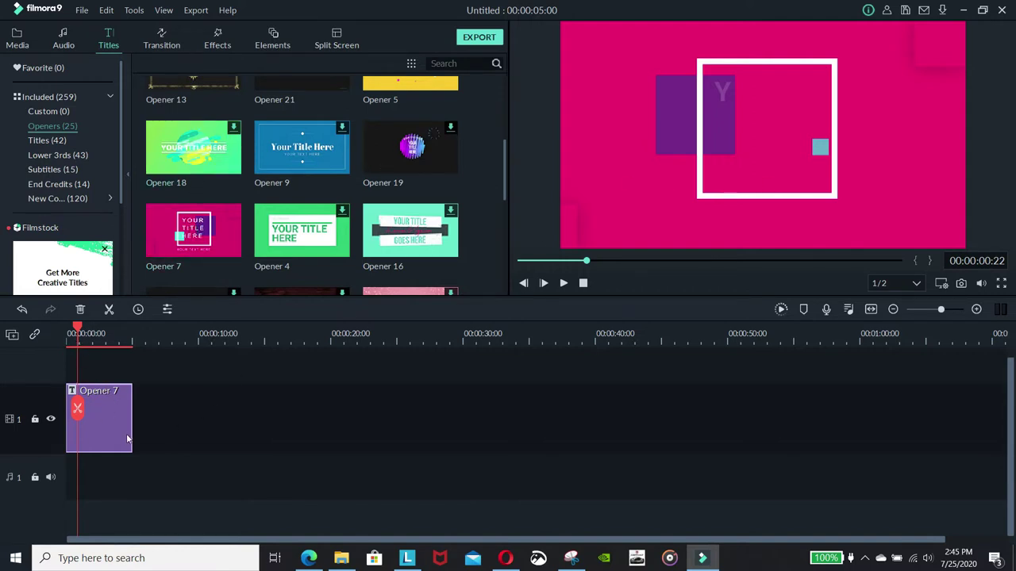
drag(134, 419, 264, 411)
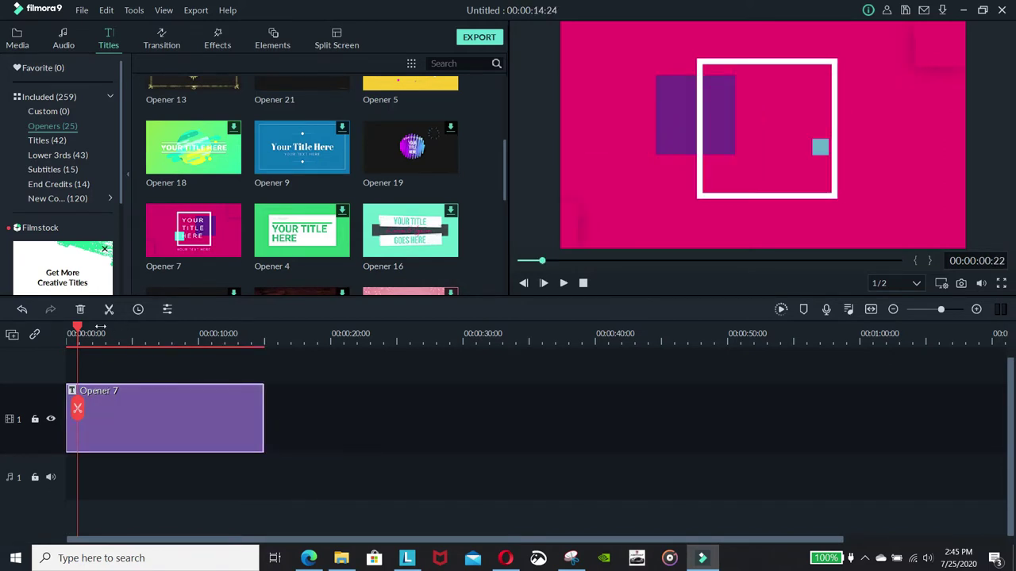
drag(78, 334, 68, 334)
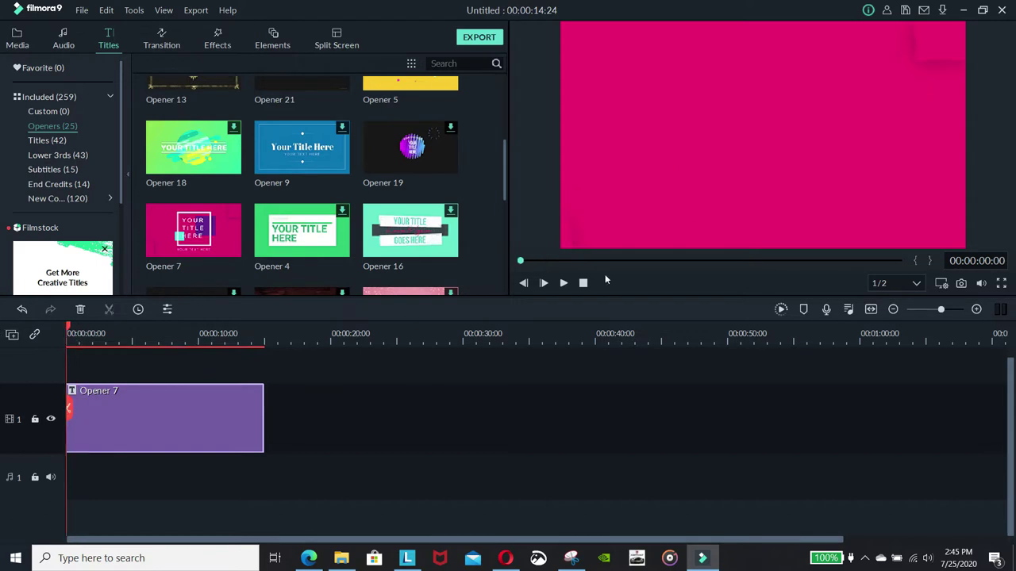
click(564, 285)
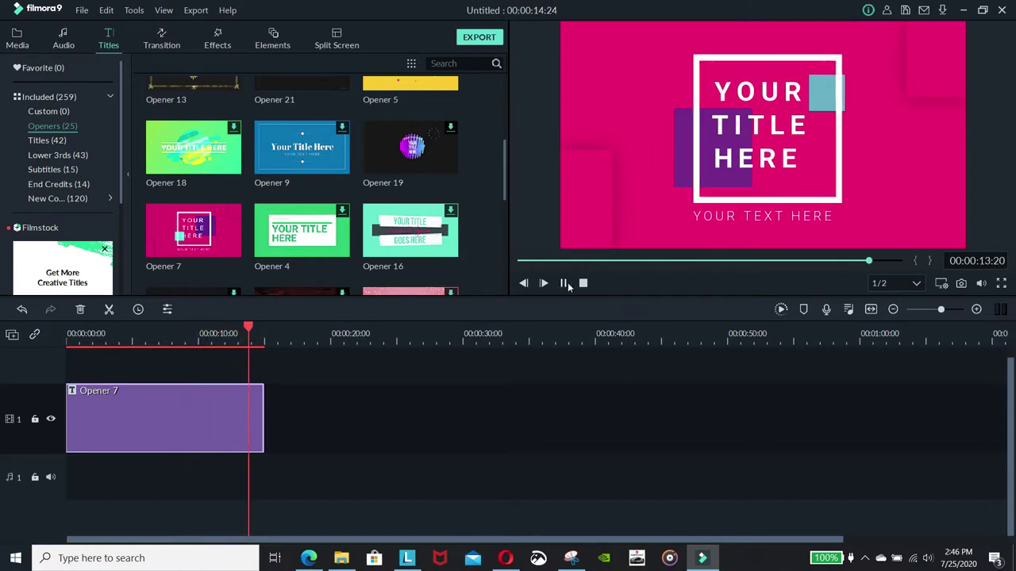
click(564, 284)
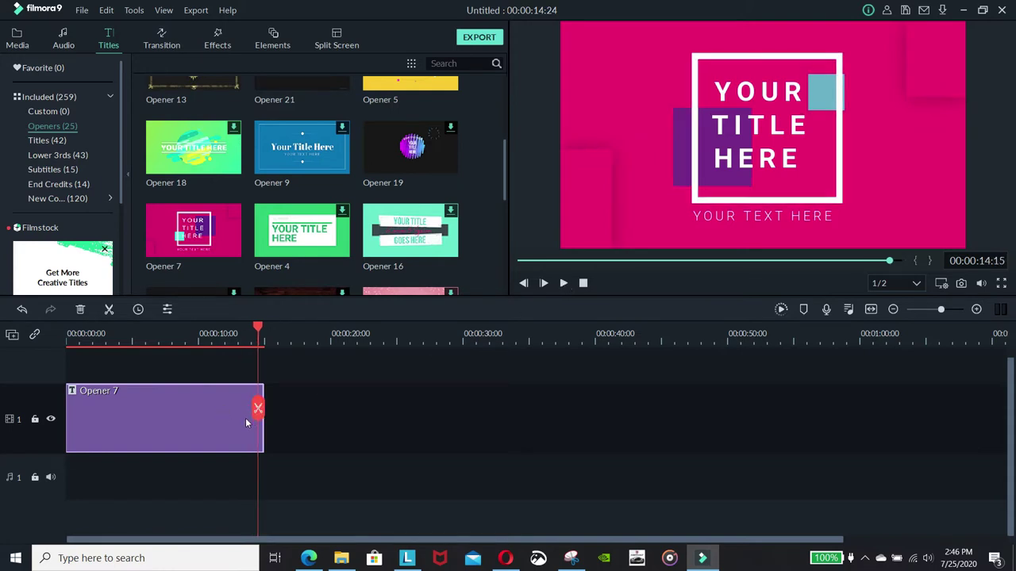
Set the Opener 7 clip's duration to 00:00:10:08 by trimming its end, and play it back from the start.
drag(262, 423, 221, 426)
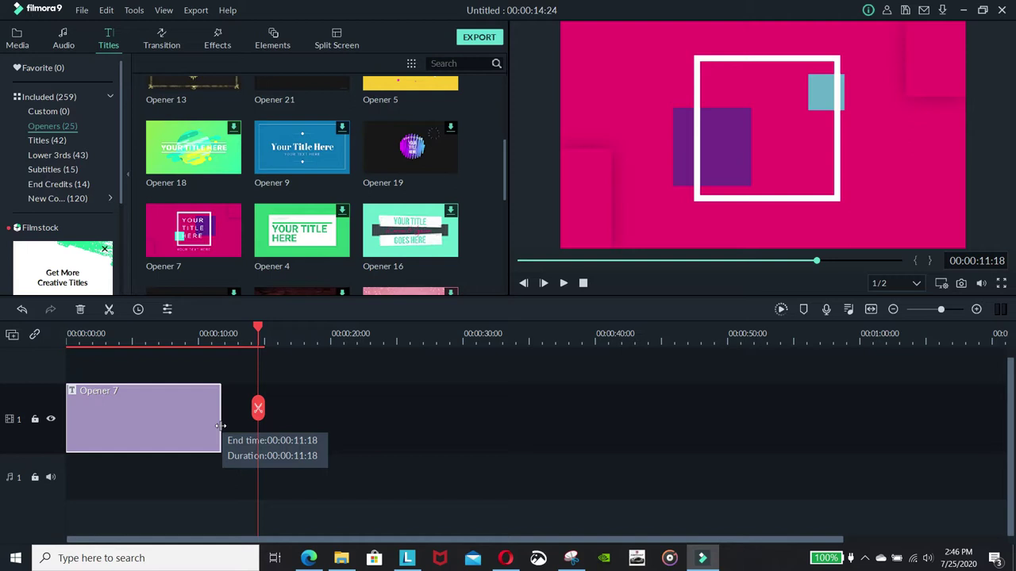
drag(220, 426, 203, 425)
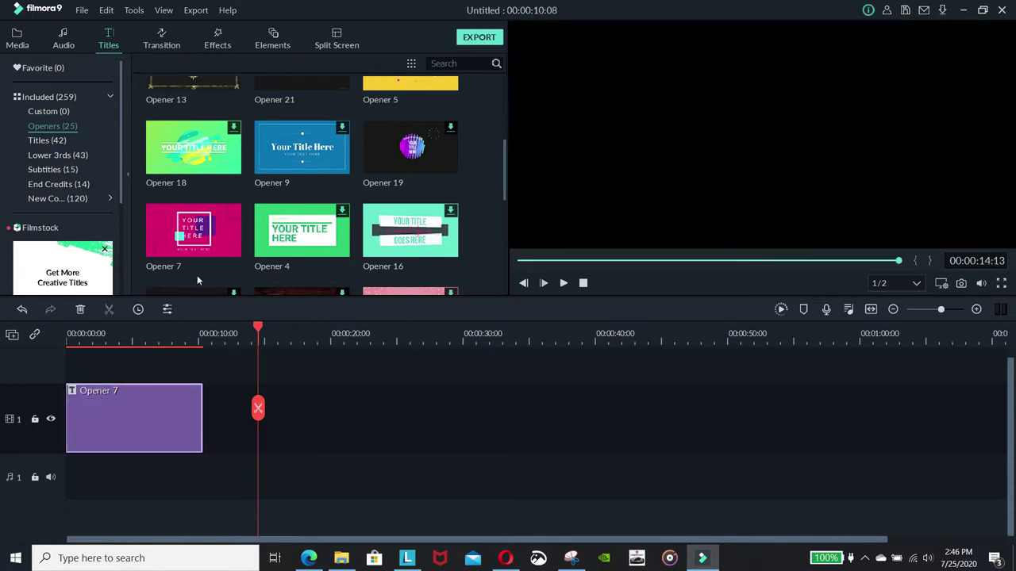
drag(257, 333, 234, 338)
key(Home)
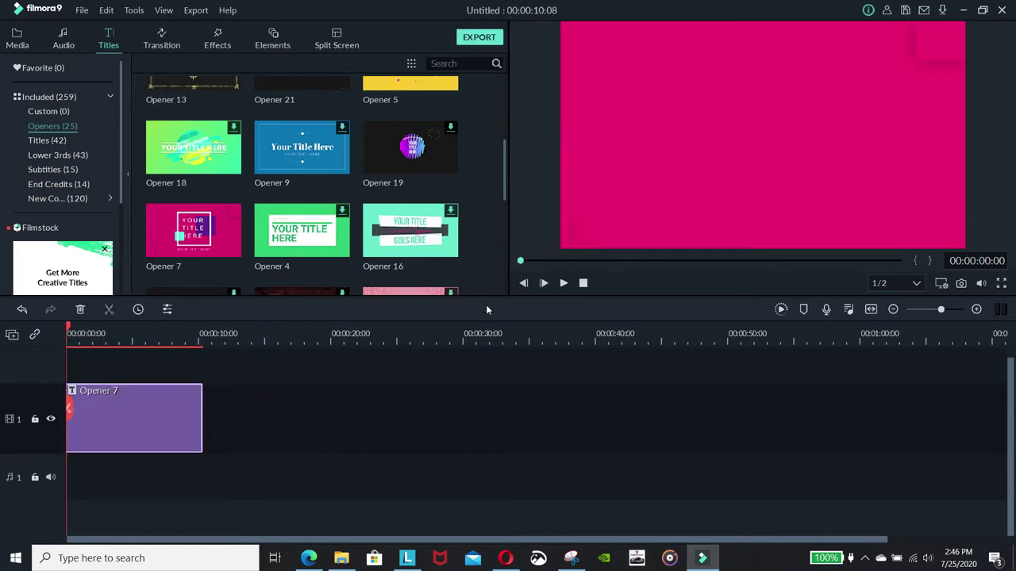
click(563, 284)
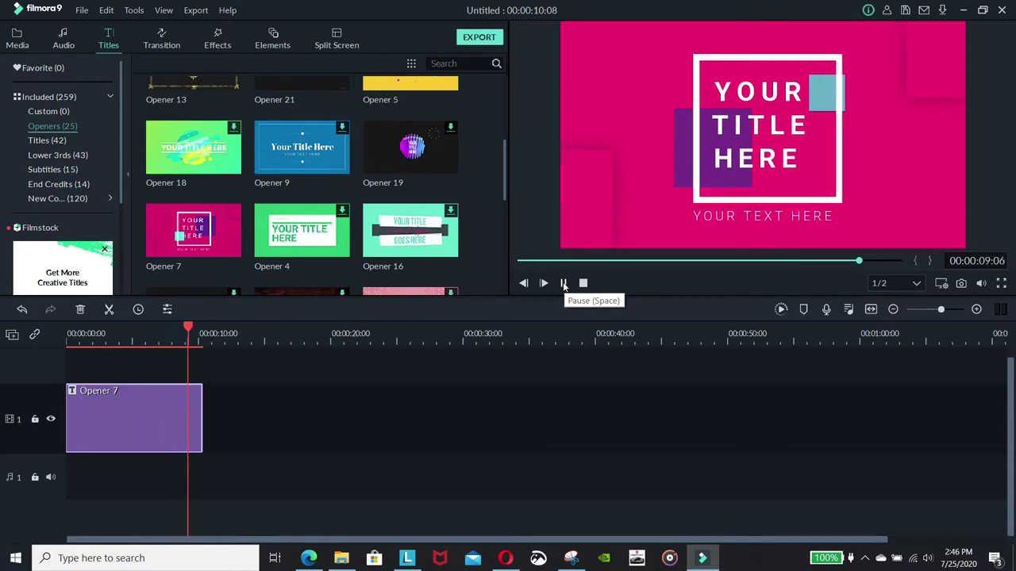
At 00:00:07:05, replace the opener's first title line YOUR with the first person's name in capital letters.
drag(204, 333, 161, 331)
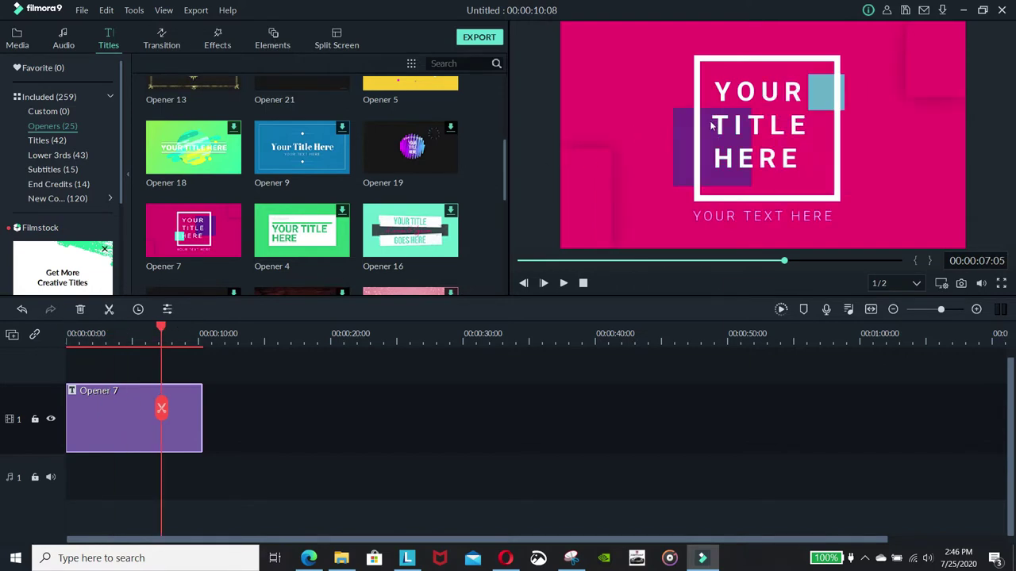
double_click(751, 97)
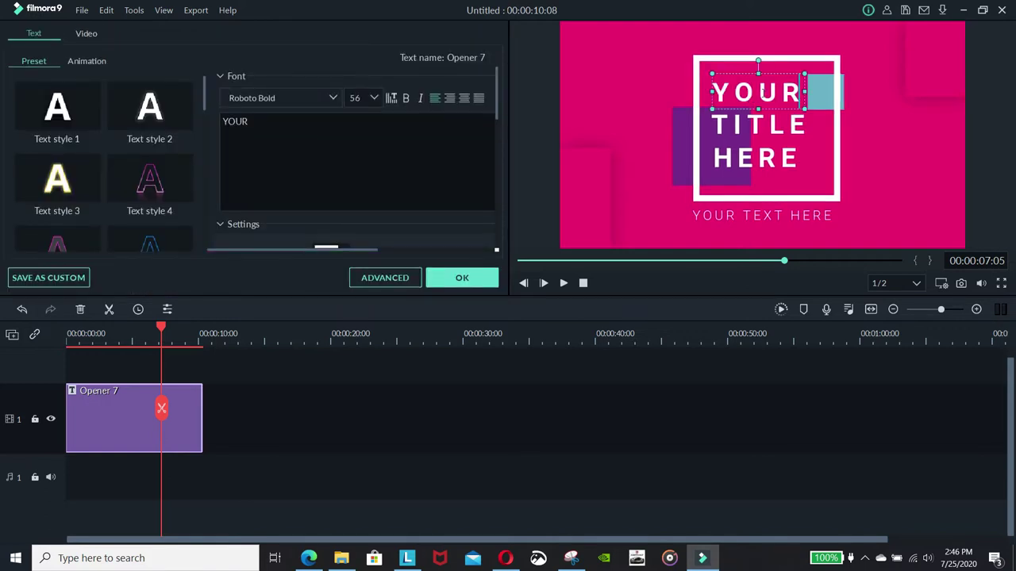
key(BackSpace)
key(BackSpace)
key(BackSpace)
key(BackSpace)
text(Jacen)
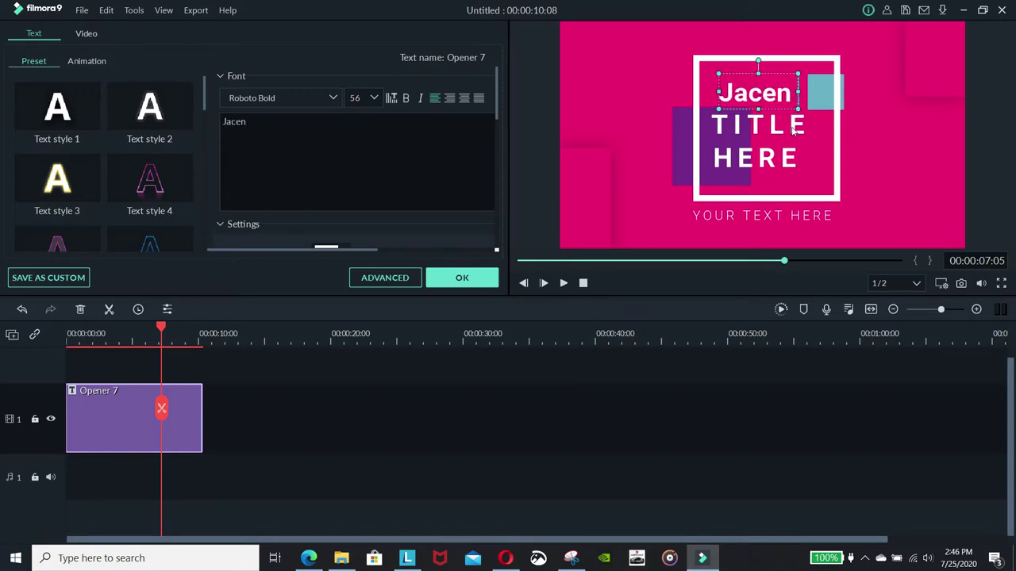
key(BackSpace)
key(BackSpace)
key(BackSpace)
key(BackSpace)
key(Caps_Lock)
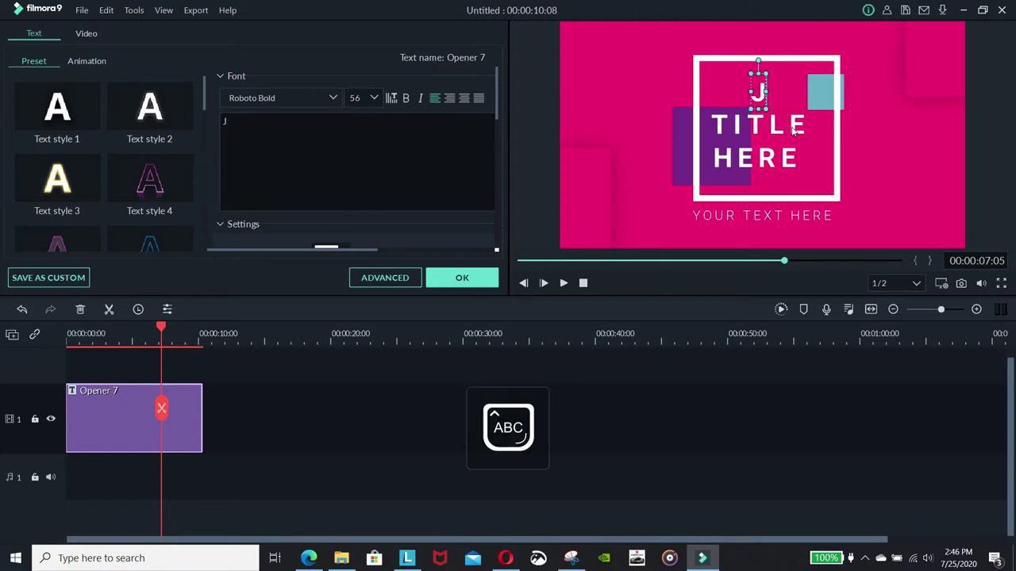
text(ACEN)
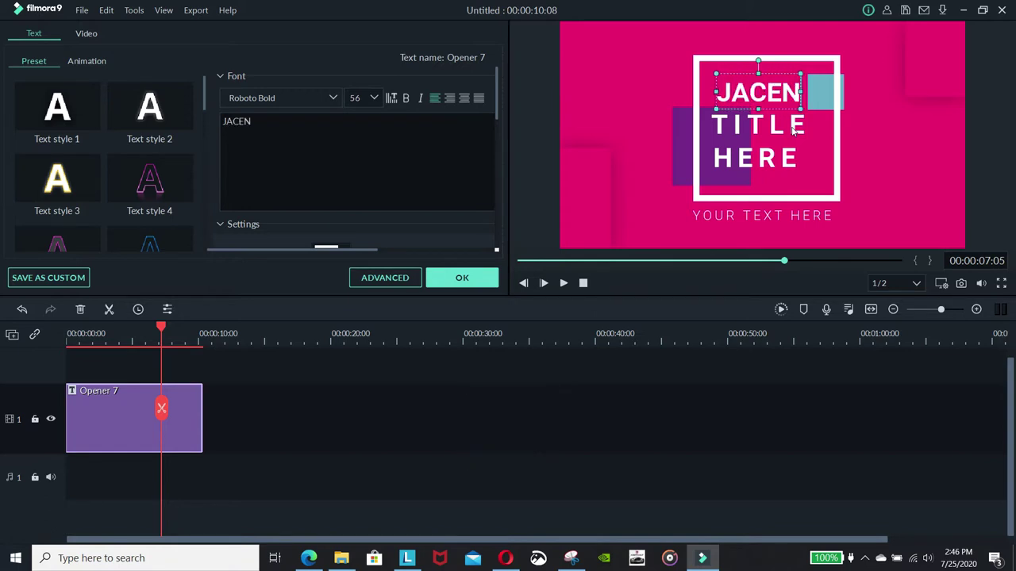
Insert a space between each letter of the name in the first title line.
key(Left)
key(Left)
key(Left)
key(Left)
key(BackSpace)
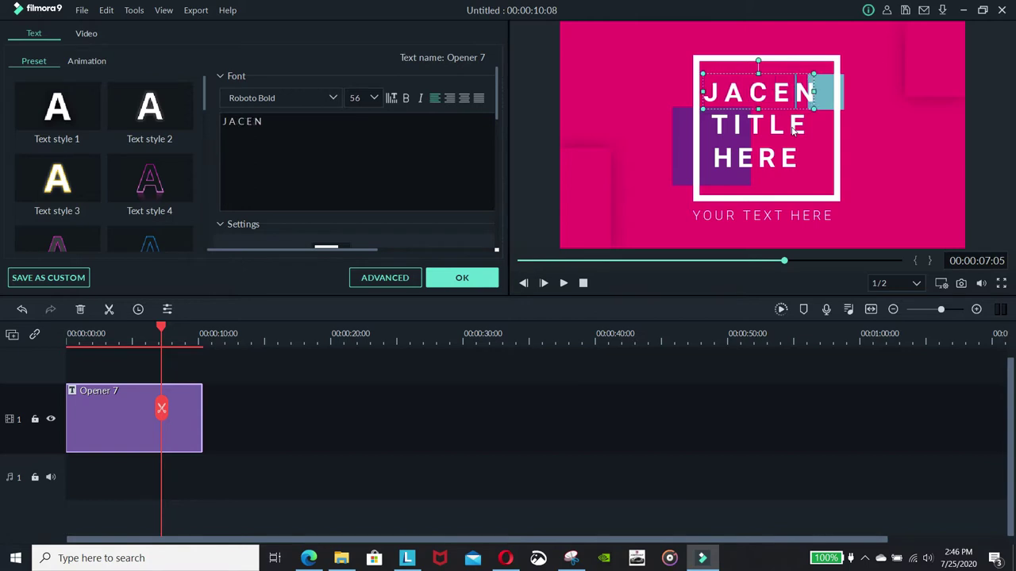
Replace the second title line TITLE with the lowercase word "and", with a space between each letter.
click(803, 127)
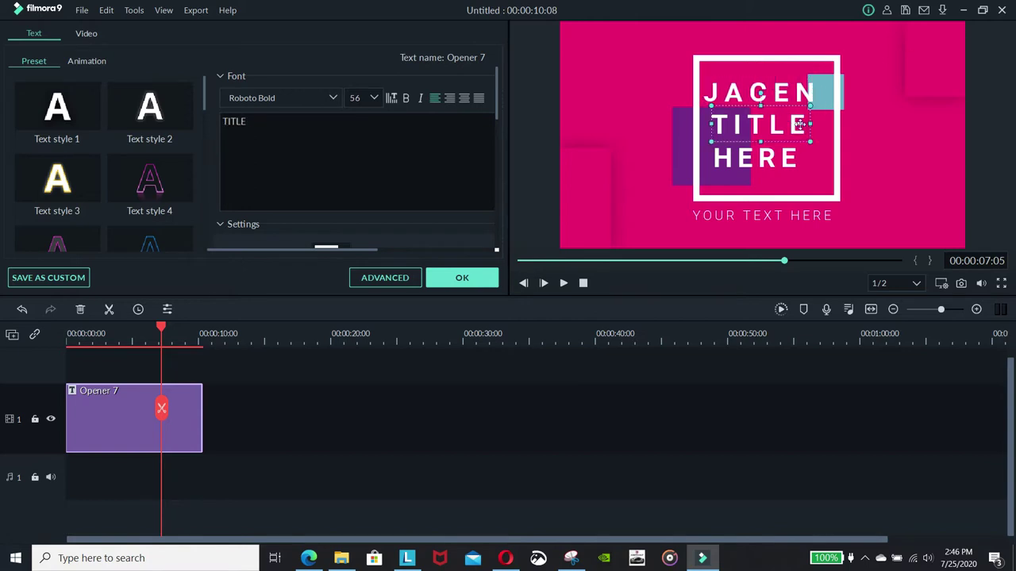
key(ctrl+a)
text(AND)
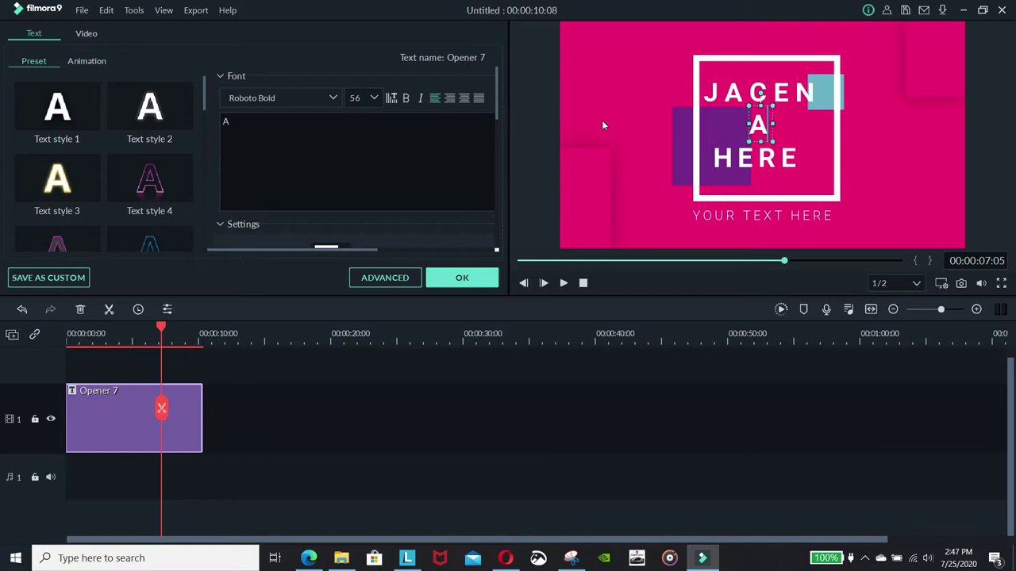
key(BackSpace)
key(BackSpace)
key(BackSpace)
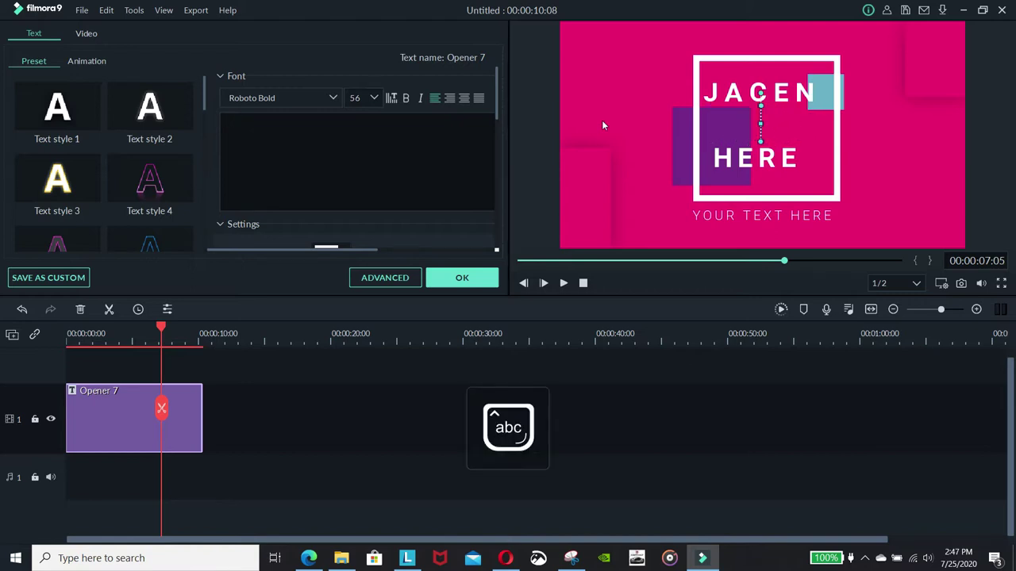
text(and)
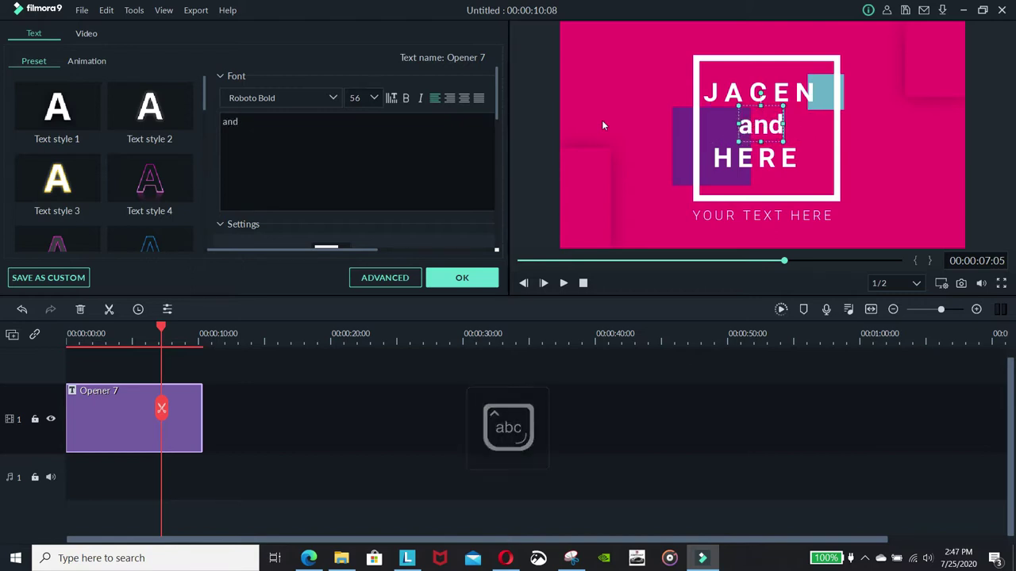
key(Left)
key(Left)
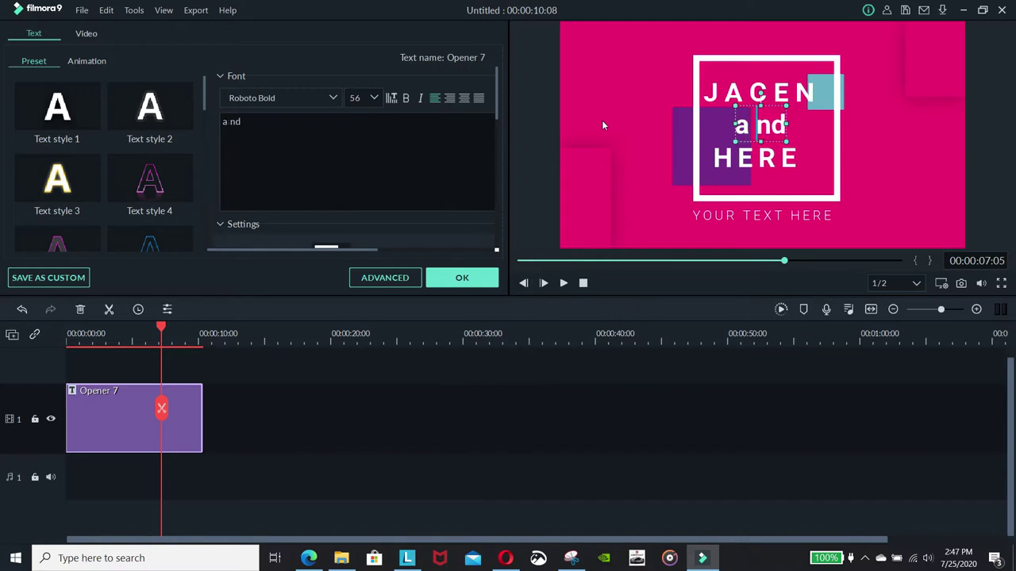
key(Right)
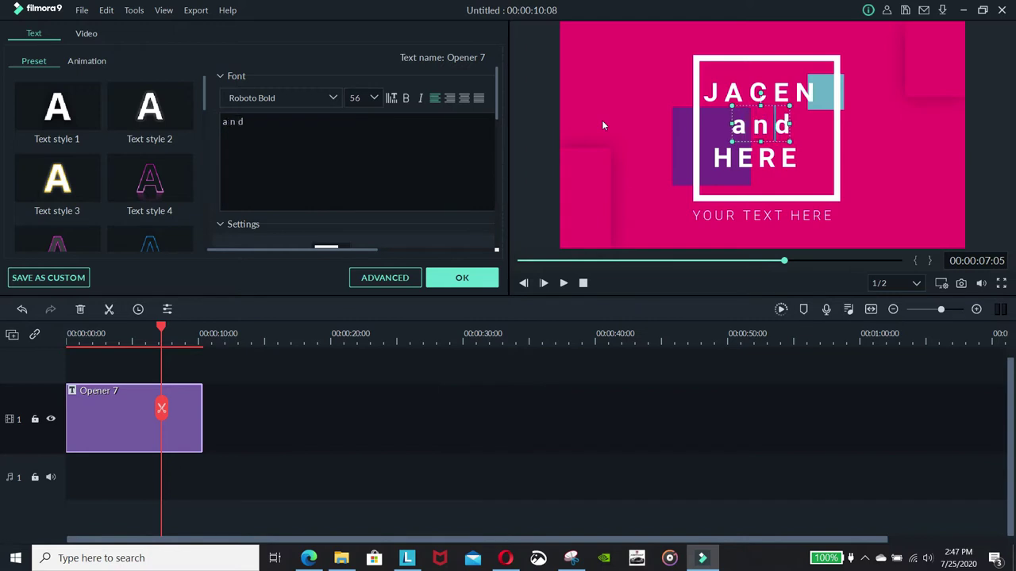
Replace the third title line HERE with the second person's name in capital letters.
click(768, 163)
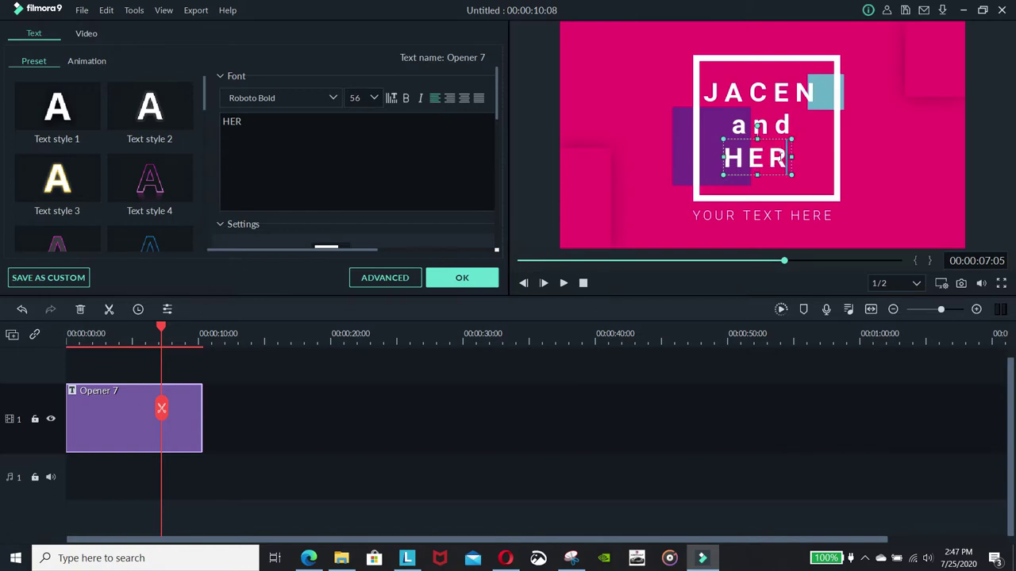
key(BackSpace)
key(BackSpace)
key(BackSpace)
key(Caps_Lock)
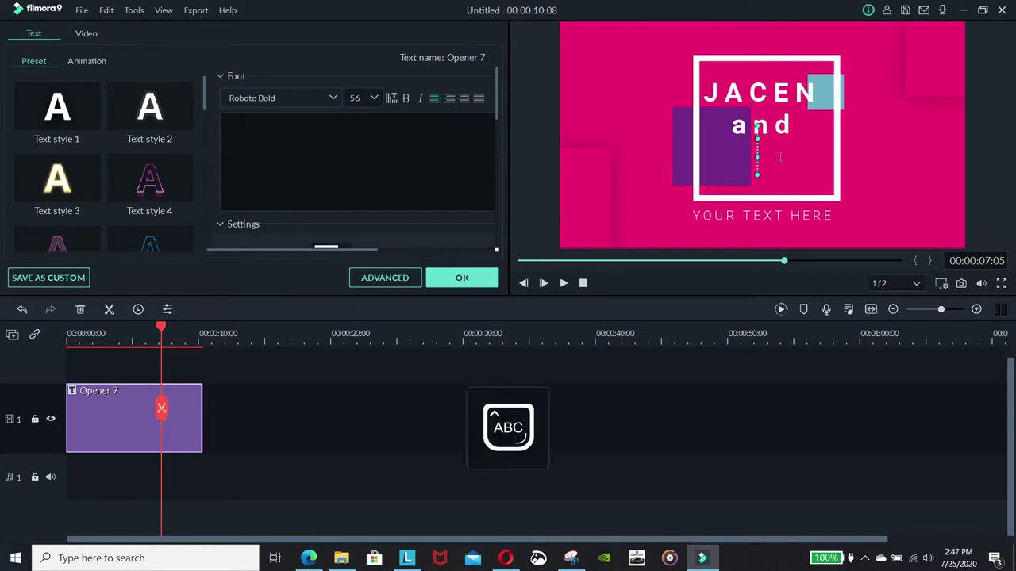
text(A)
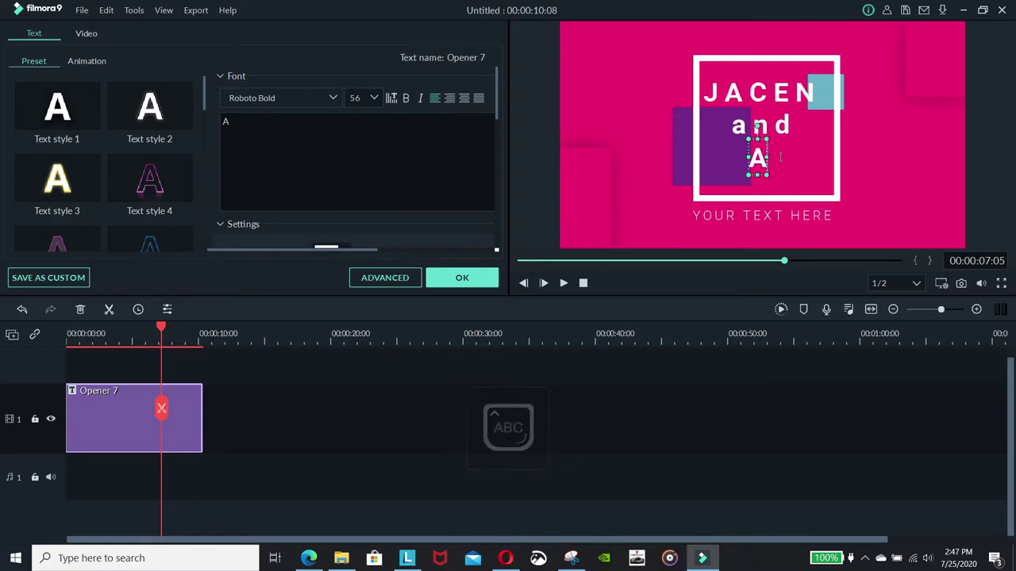
key(BackSpace)
text(J)
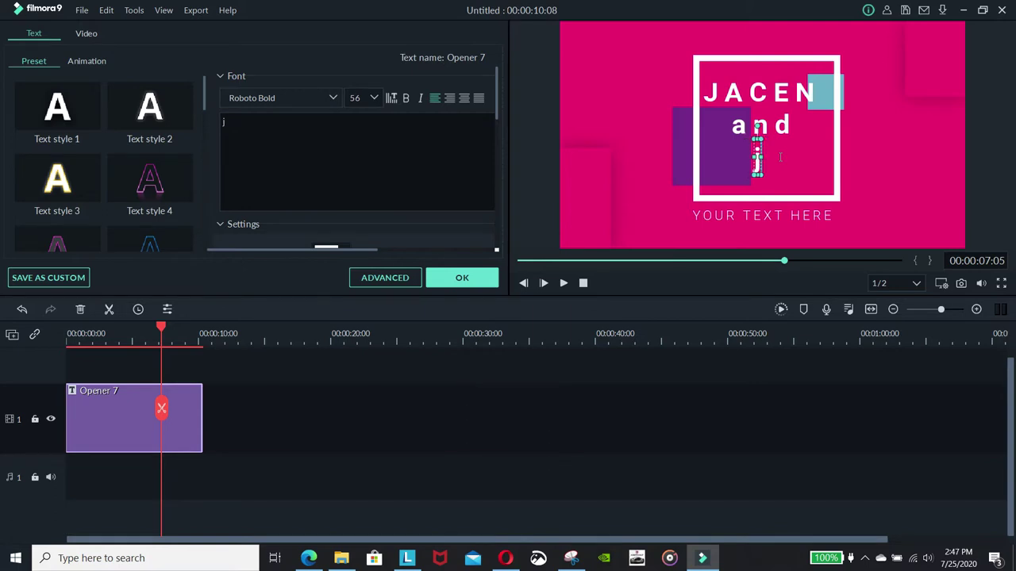
key(BackSpace)
key(Caps_Lock)
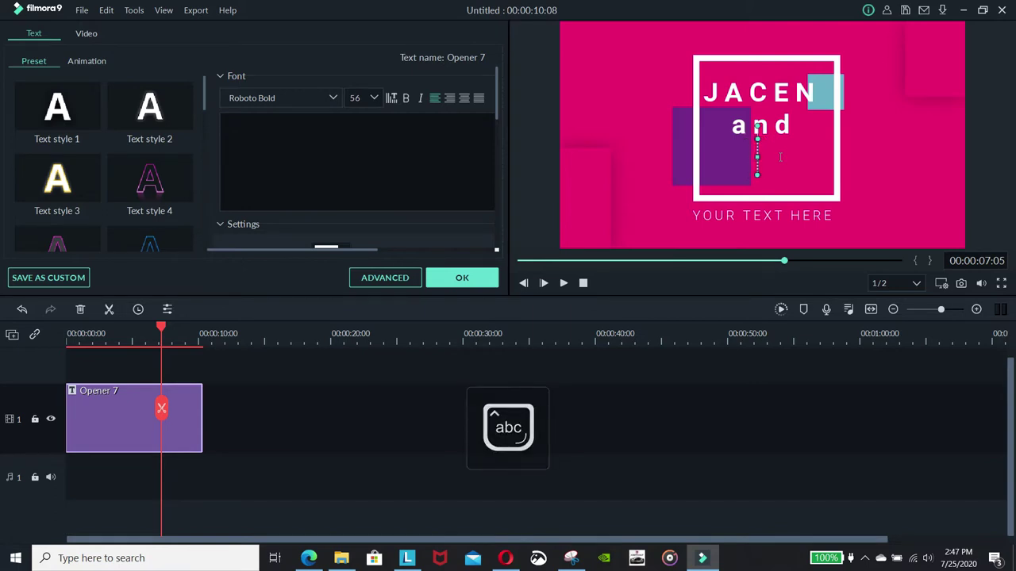
key(Caps_Lock)
text(JA)
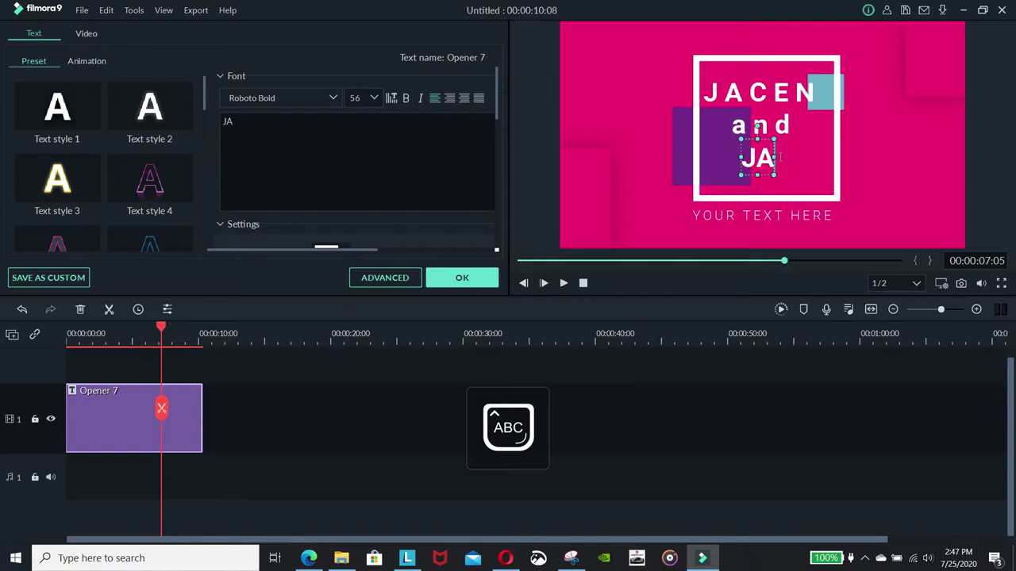
text(NICA)
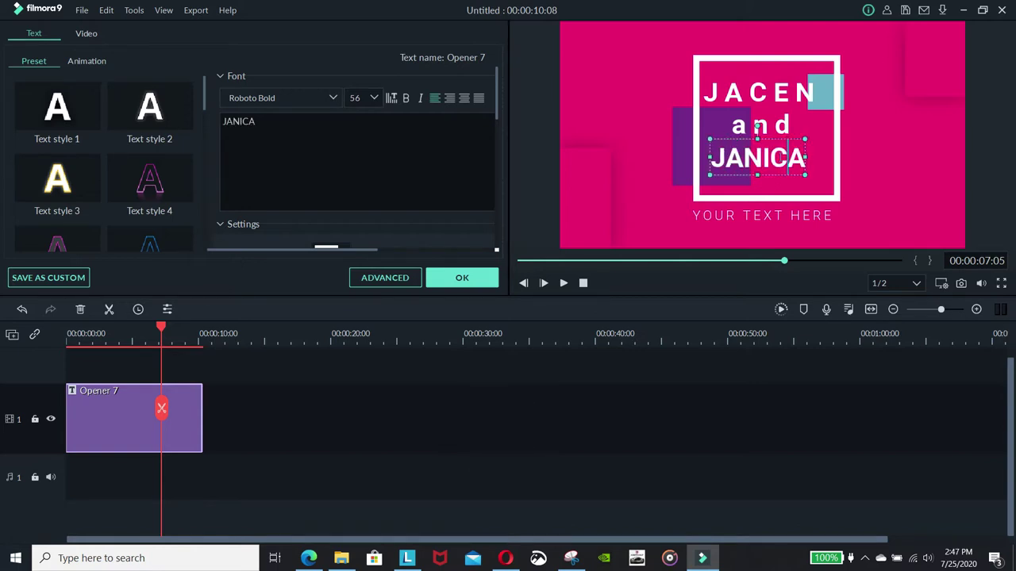
Insert a space between each letter of the third line's name and shift the line slightly so it fits inside the white frame.
key(Left)
key(Left)
key(Left)
key(Left)
key(space)
key(Right)
key(space)
key(Right)
key(space)
key(Right)
key(space)
key(Right)
key(space)
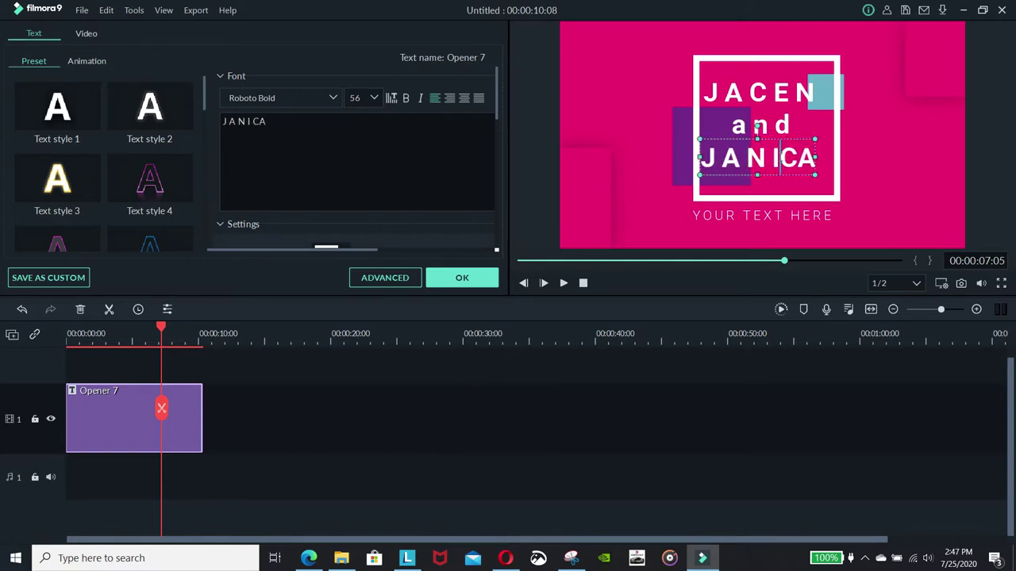
key(Right)
key(space)
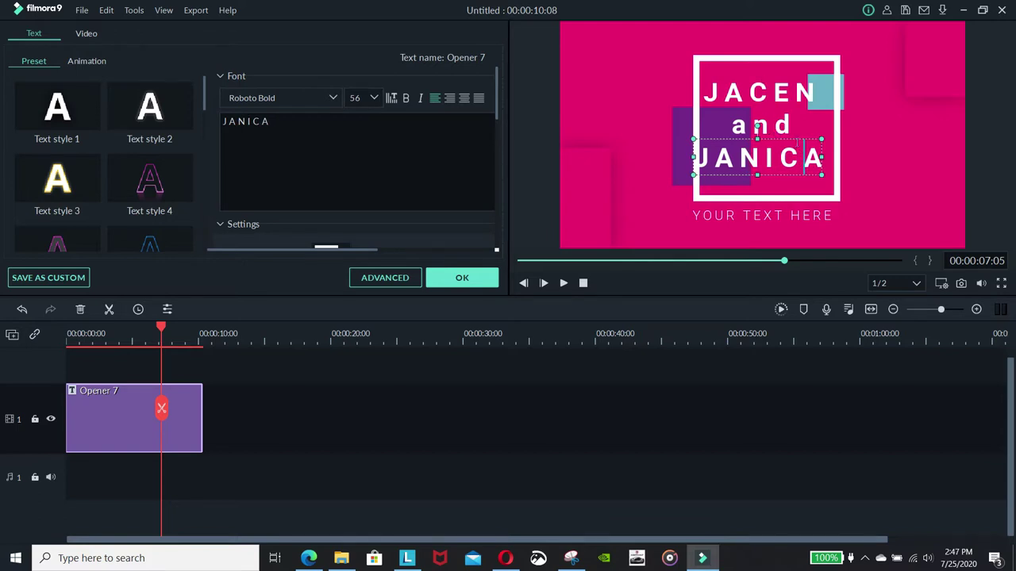
click(941, 132)
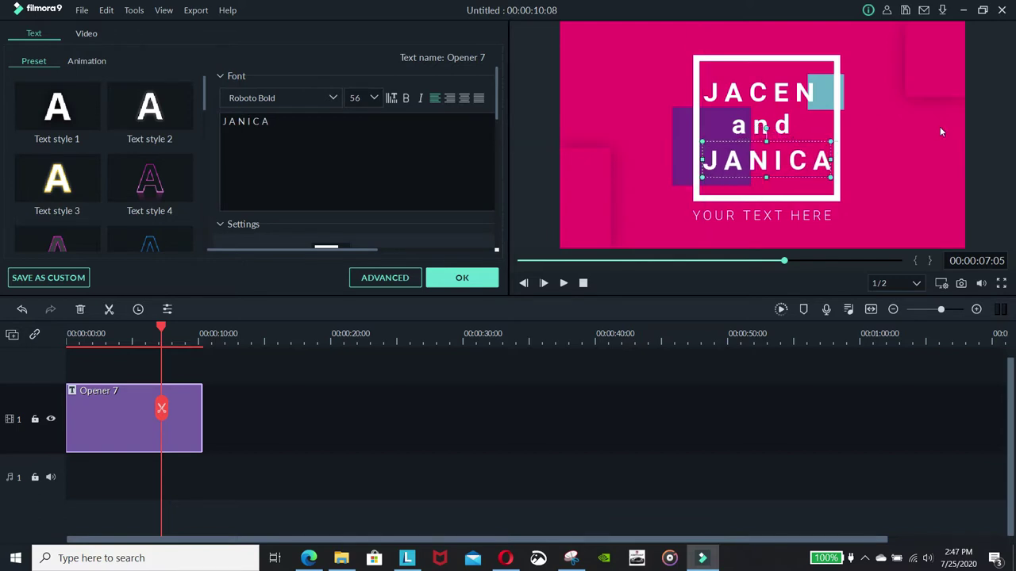
Replace the subtitle YOUR TEXT HERE below the white frame with ADVENTURES in capital letters.
click(768, 219)
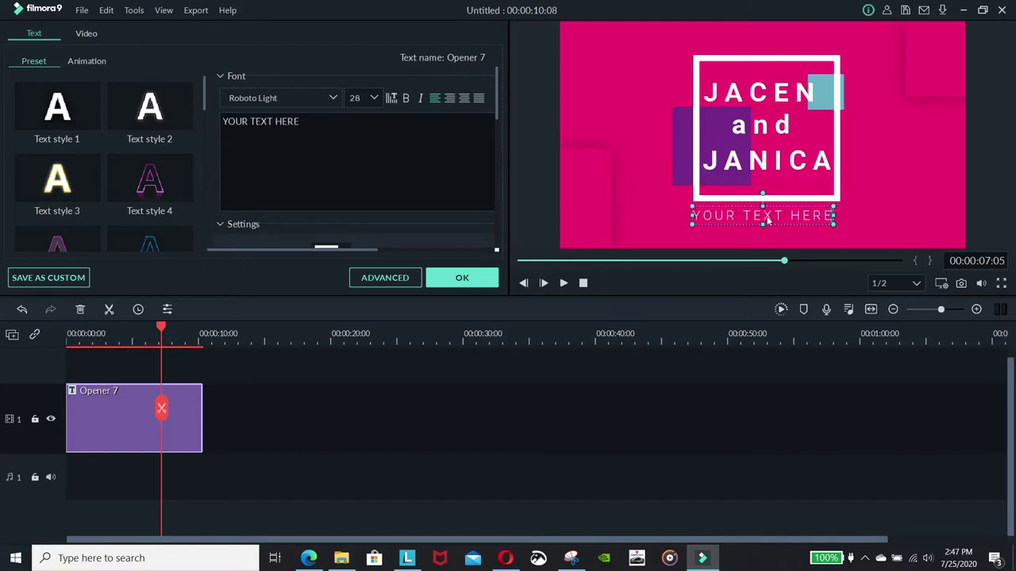
text(a)
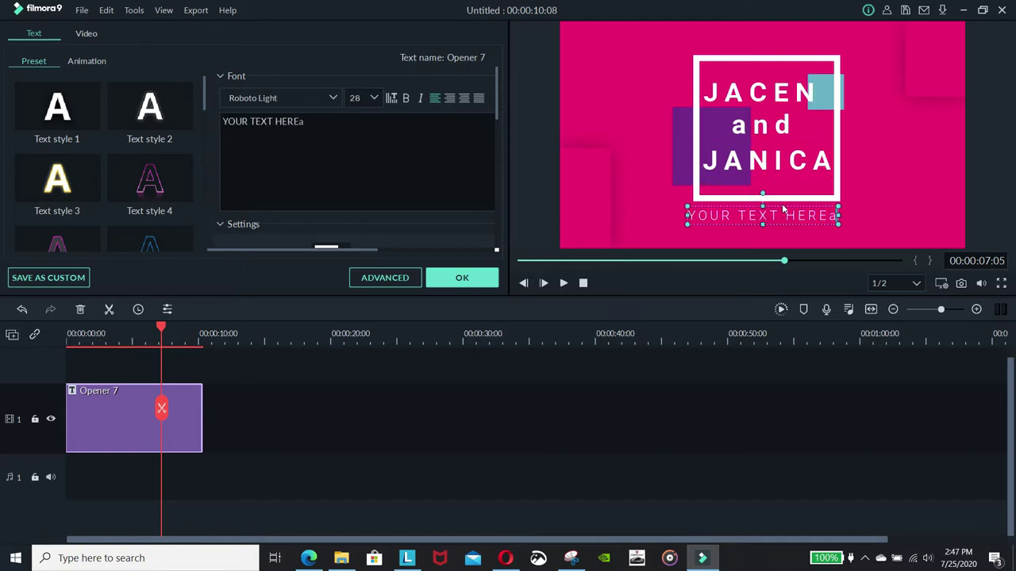
key(BackSpace)
key(BackSpace)
key(BackSpace)
key(BackSpace)
key(BackSpace)
key(BackSpace)
key(BackSpace)
key(BackSpace)
key(BackSpace)
key(BackSpace)
key(BackSpace)
key(BackSpace)
key(BackSpace)
key(BackSpace)
key(BackSpace)
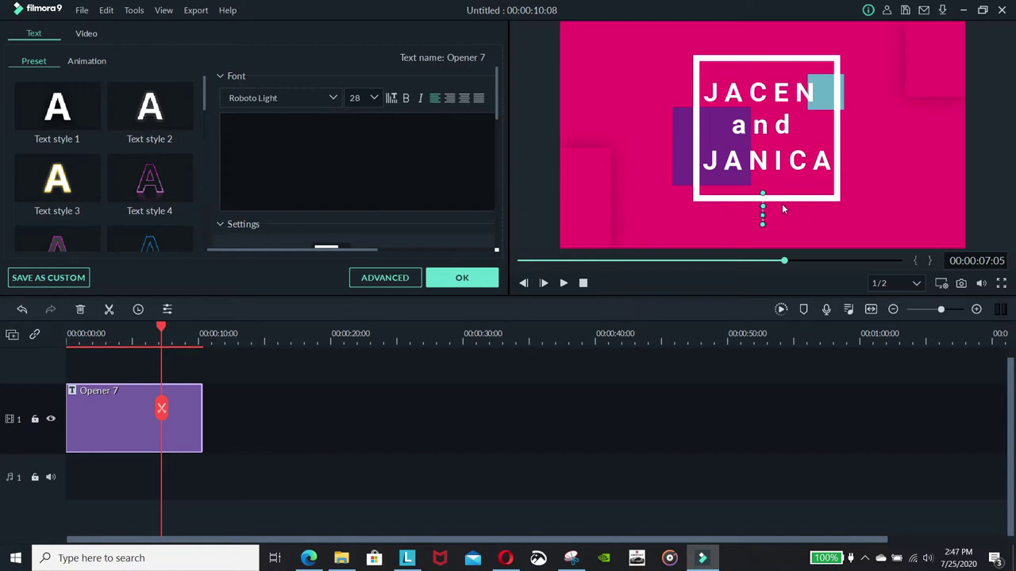
key(Caps_Lock)
text(AD)
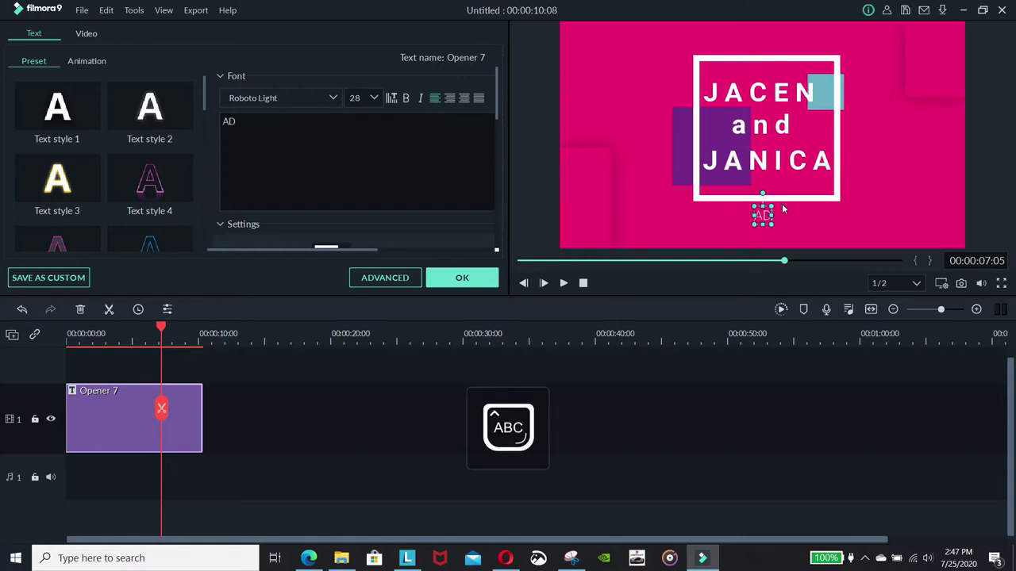
text(VENTURES)
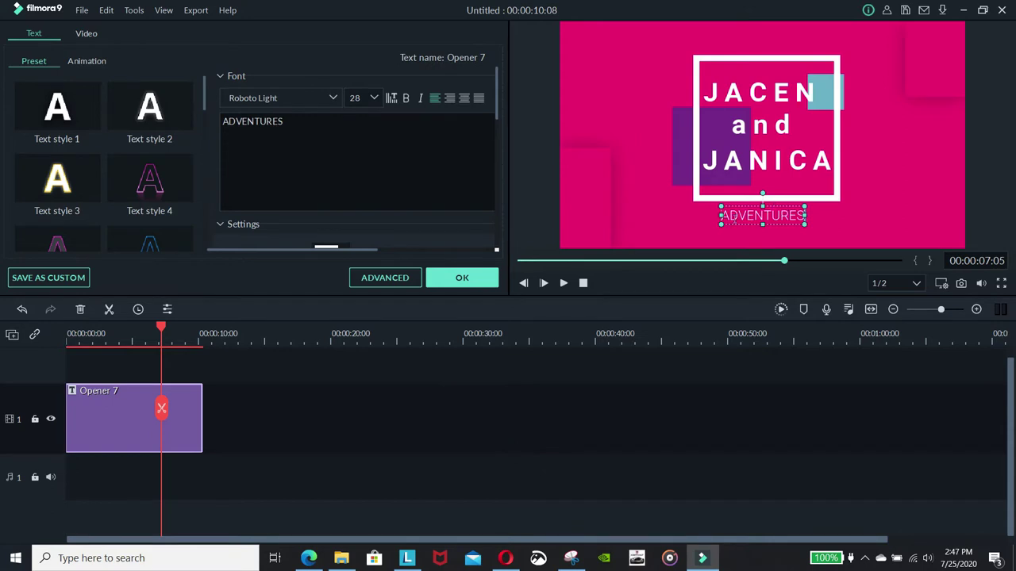
Insert a space between each letter of the ADVENTURES subtitle.
click(730, 208)
key(Right)
key(space)
key(Right)
key(space)
key(Right)
key(space)
key(Right)
key(space)
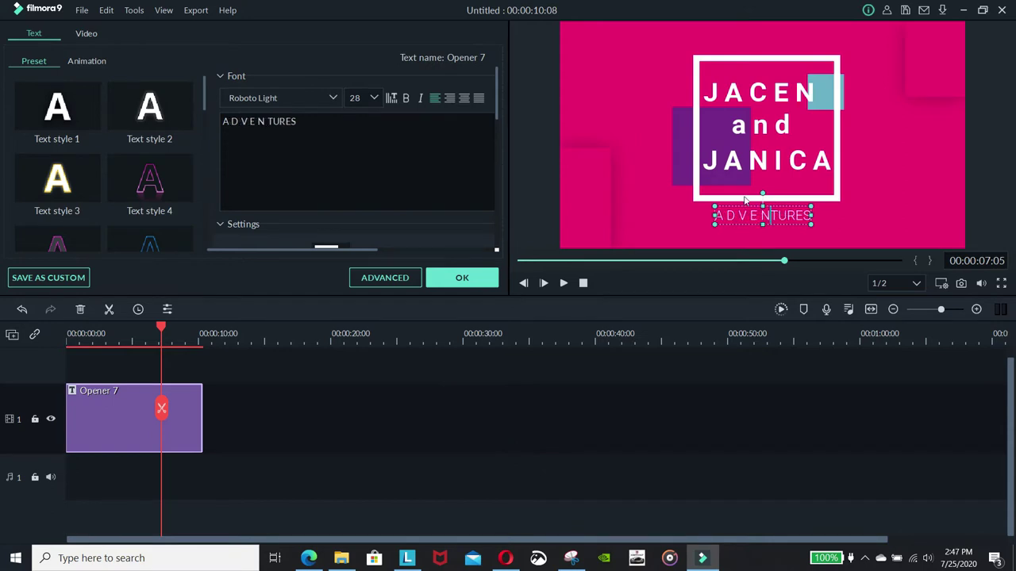
key(Right)
key(space)
key(Right)
key(space)
key(Right)
key(space)
key(Right)
key(space)
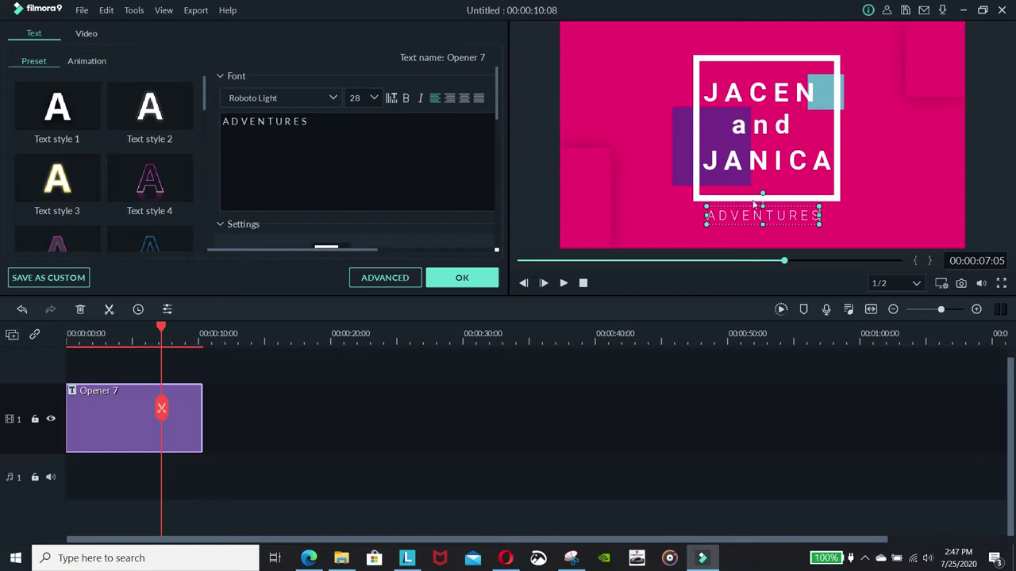
Set the font size of the whole ADVENTURES subtitle to 40 and apply Text style 3 to it.
key(ctrl+a)
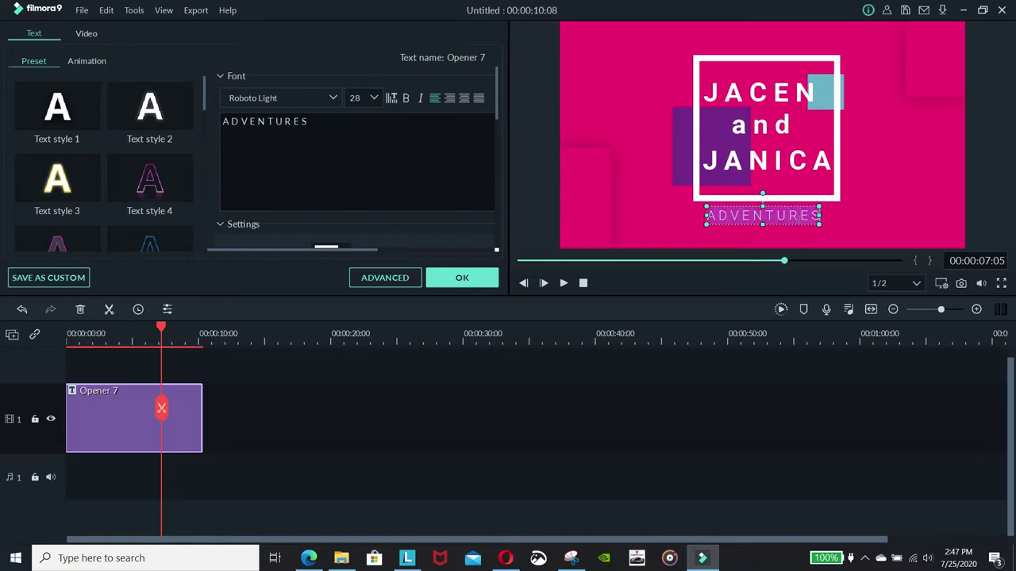
click(377, 96)
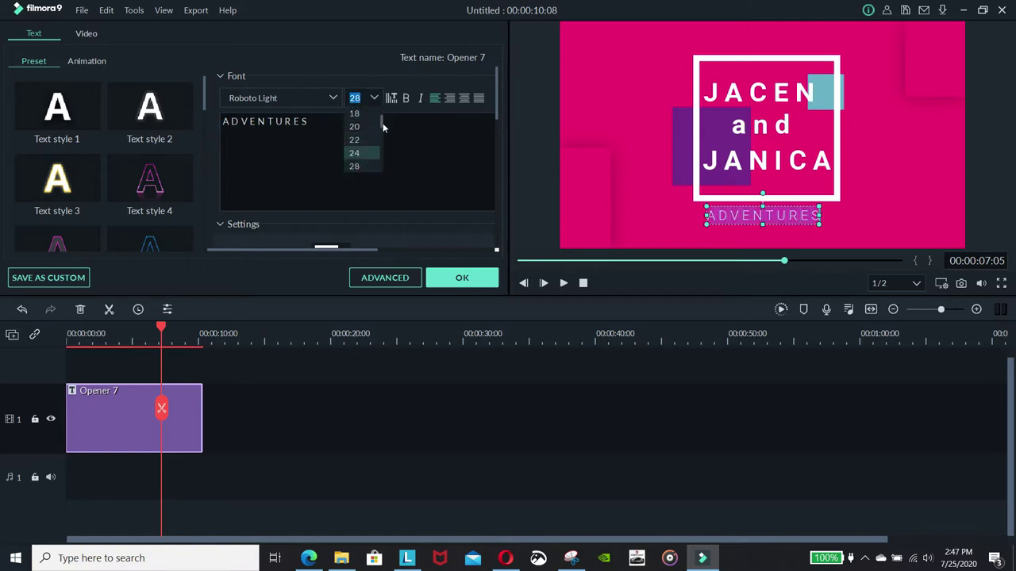
scroll(385, 125, down, 2)
click(359, 166)
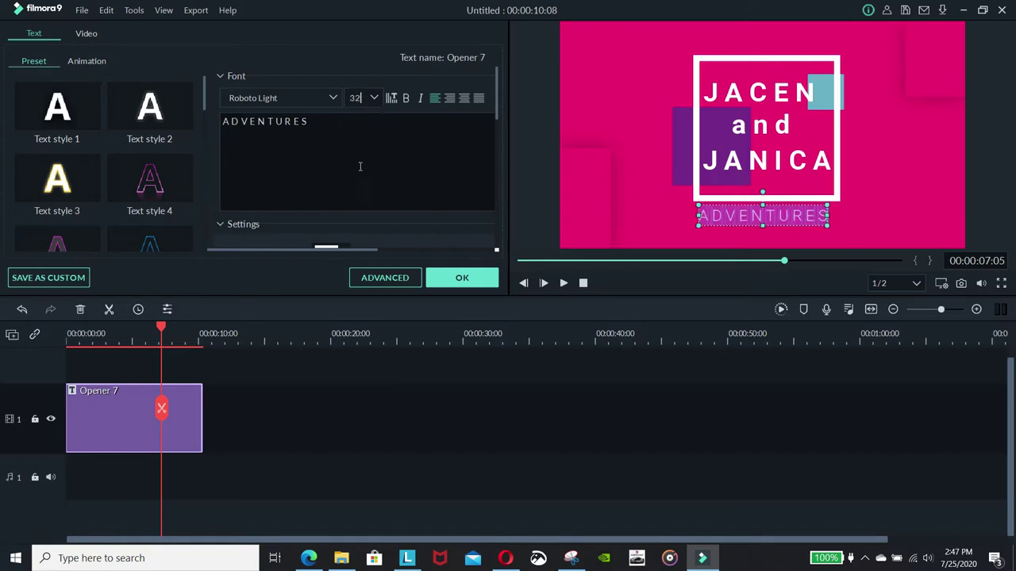
click(371, 101)
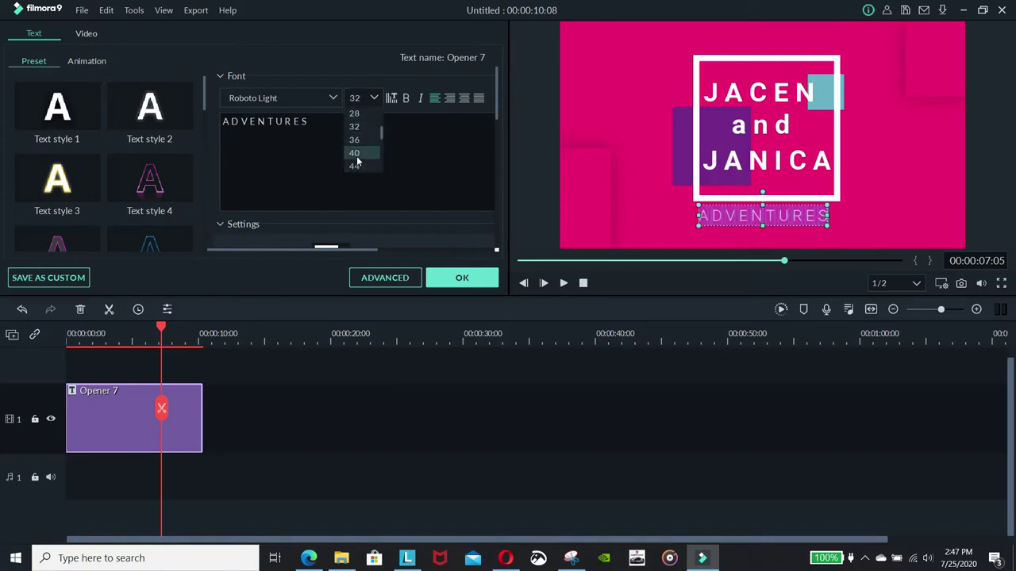
click(357, 165)
text(44)
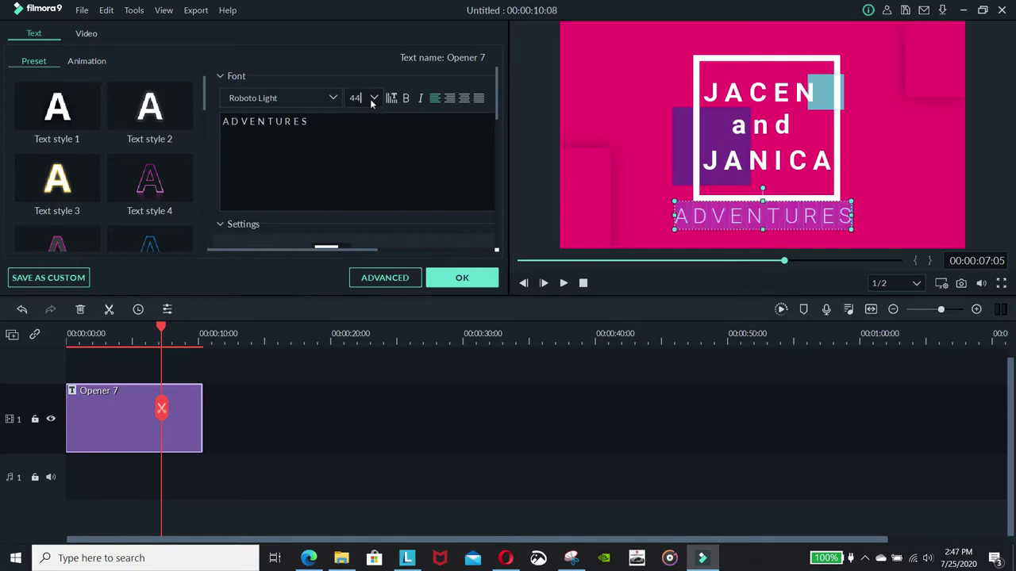
click(371, 98)
click(356, 155)
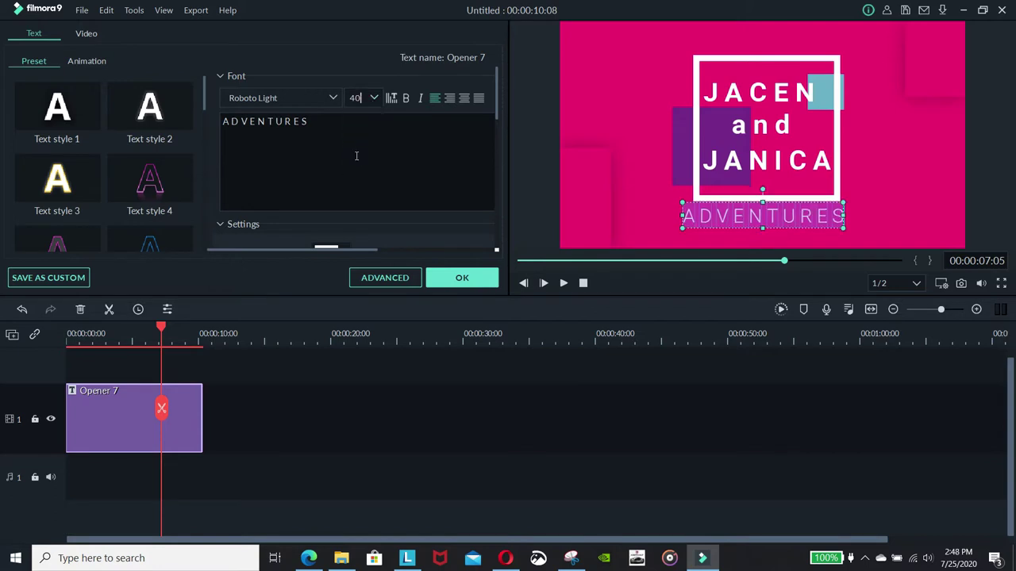
click(57, 181)
click(611, 157)
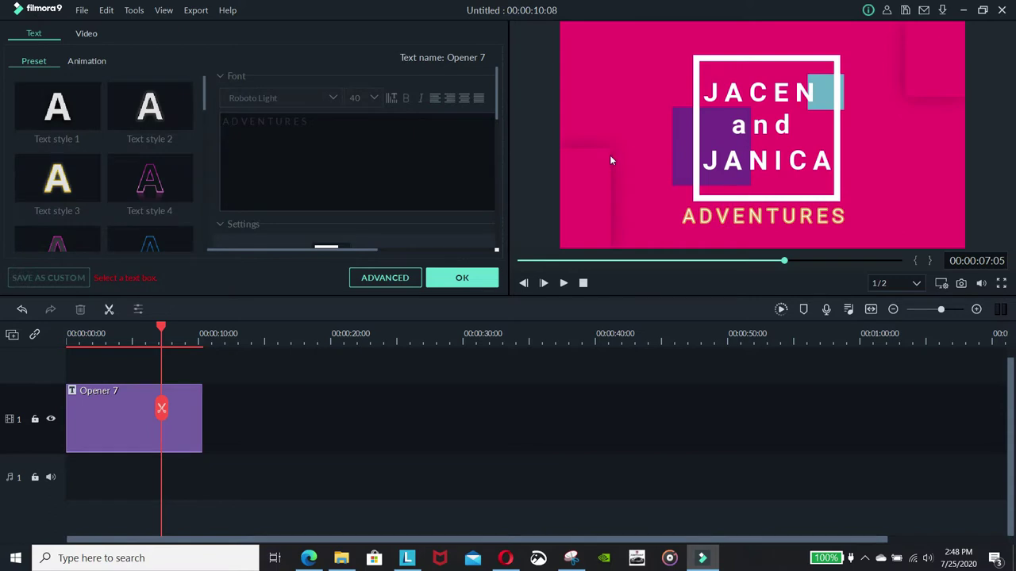
Try the Text style 4 and Text style 9 presets on the name in the first title line.
click(757, 104)
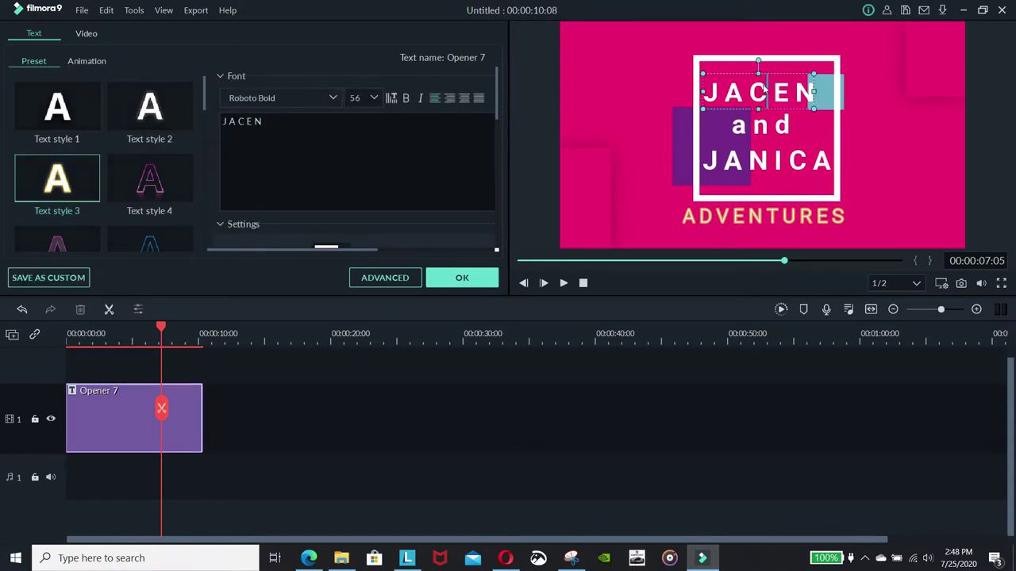
double_click(762, 90)
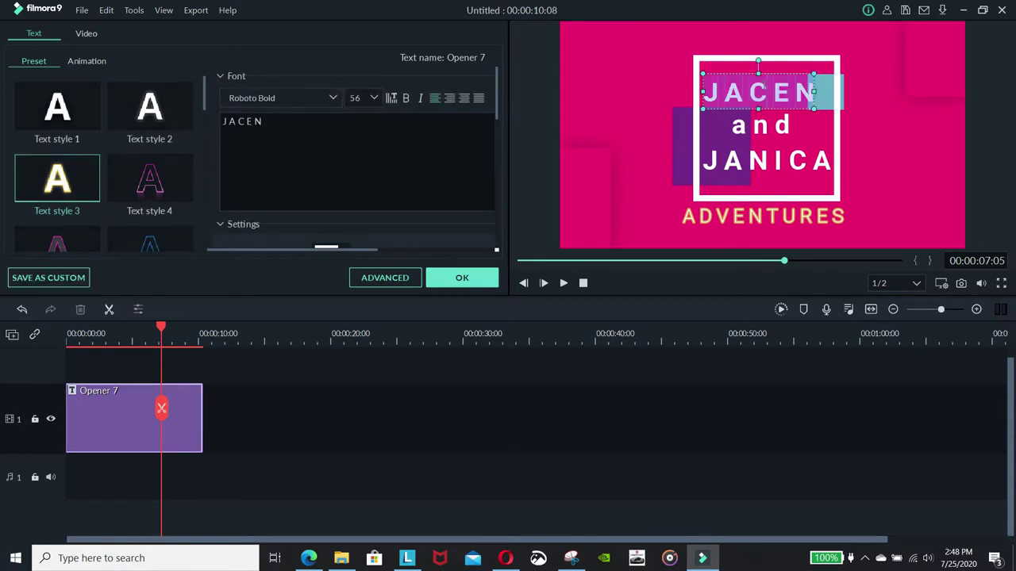
scroll(164, 184, down, 1)
scroll(165, 184, up, 1)
click(151, 179)
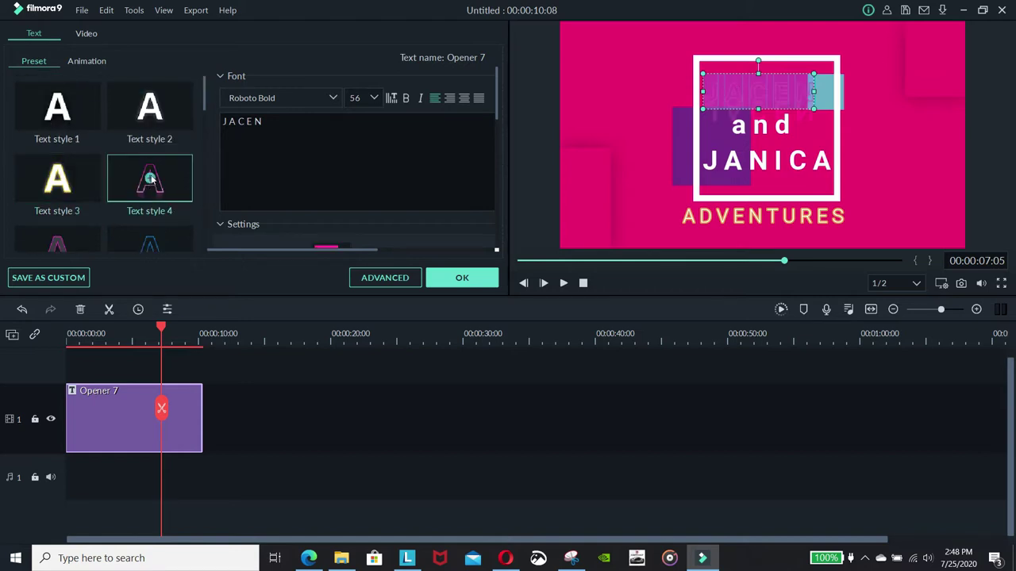
scroll(151, 179, down, 1)
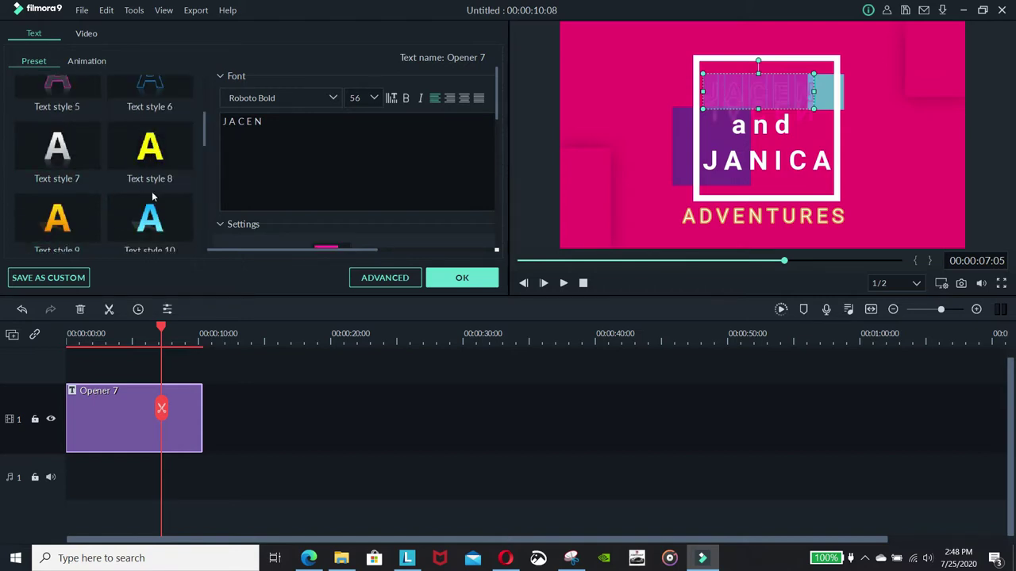
click(57, 218)
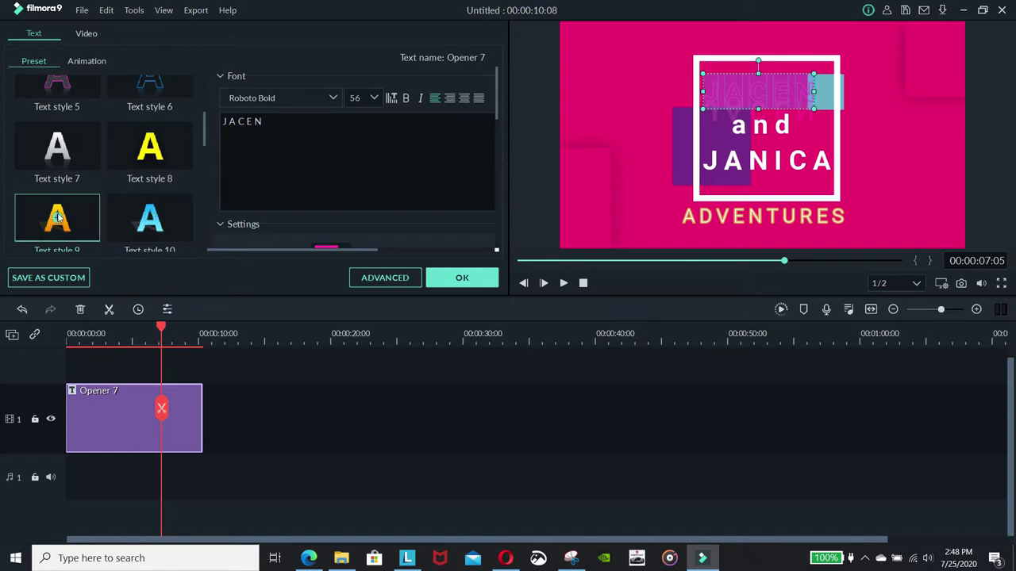
click(759, 127)
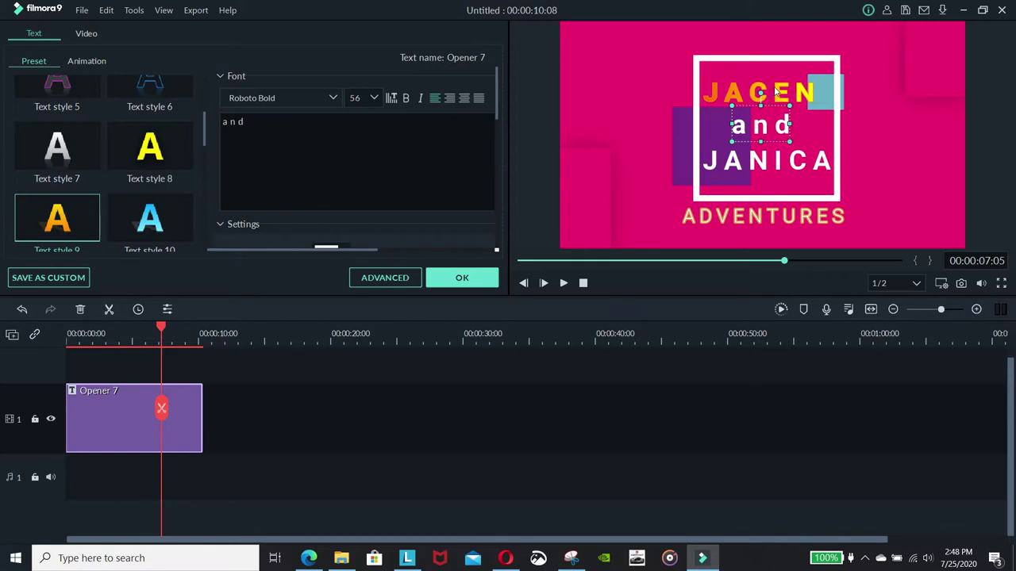
Try the Text style 10 and Text style 21 presets on the first title line.
click(774, 92)
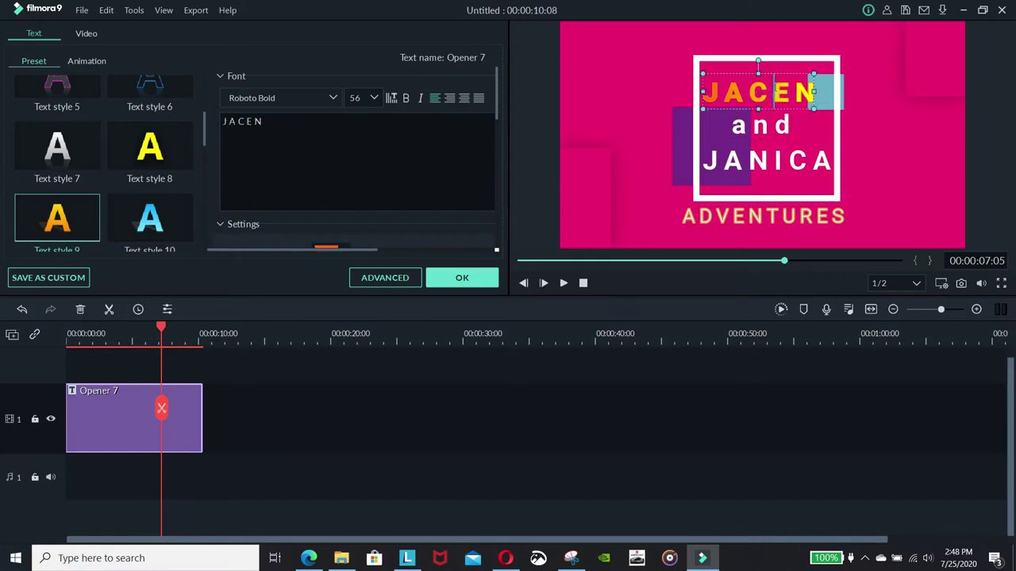
click(151, 221)
click(758, 153)
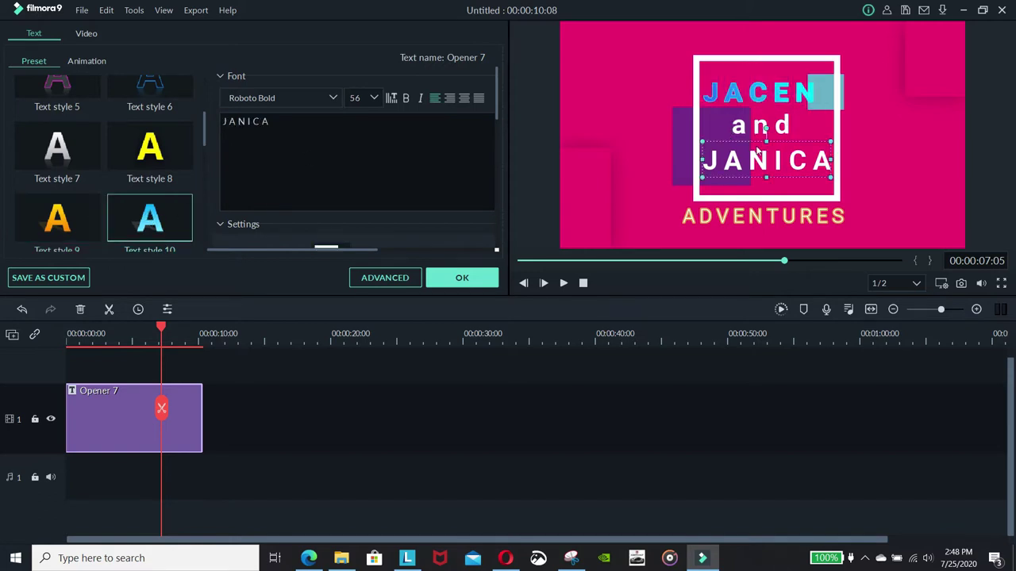
click(775, 89)
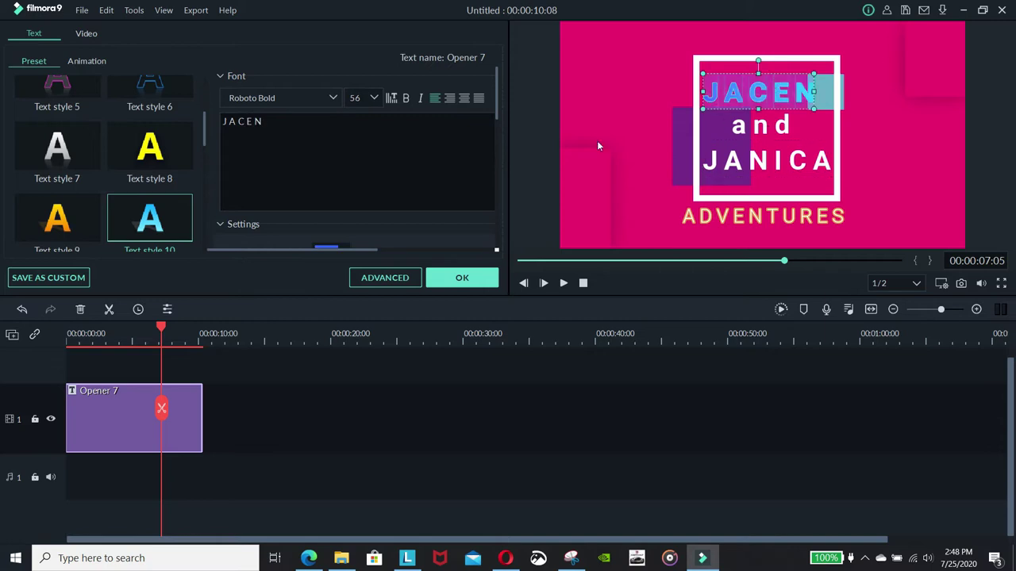
scroll(150, 189, down, 6)
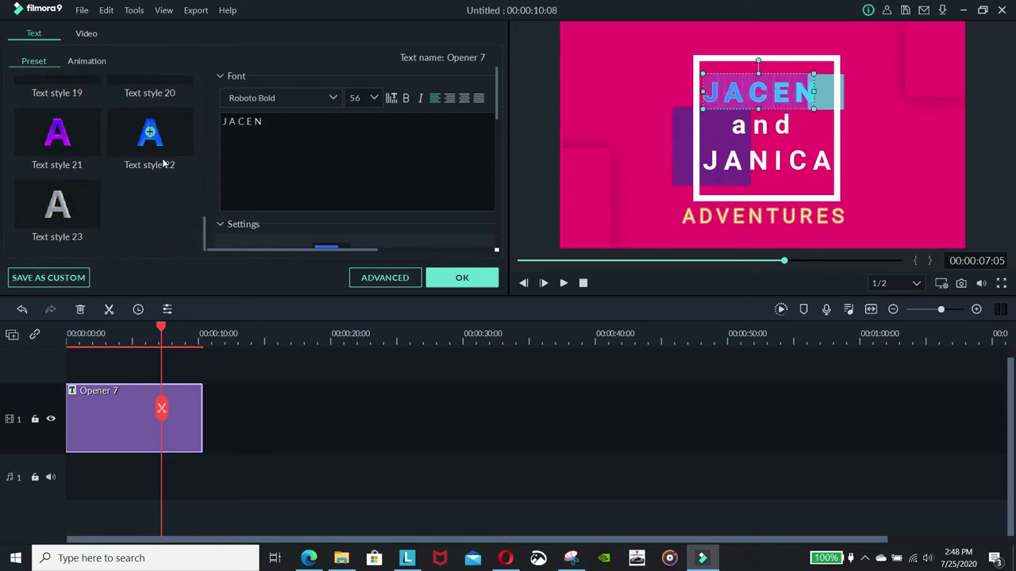
click(59, 133)
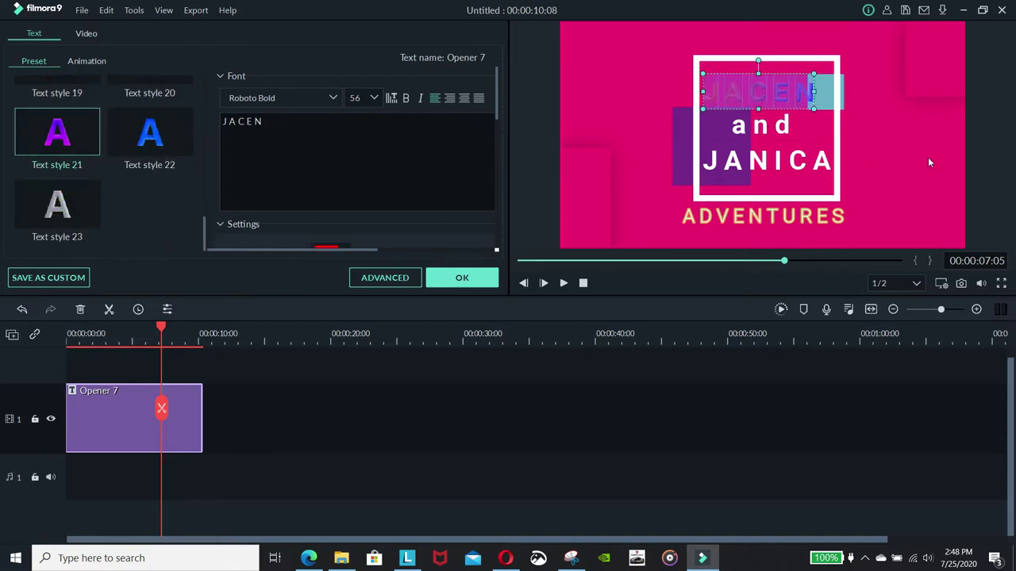
click(759, 133)
Try the Text style 22 and Text style 18 presets on the first title line.
click(751, 87)
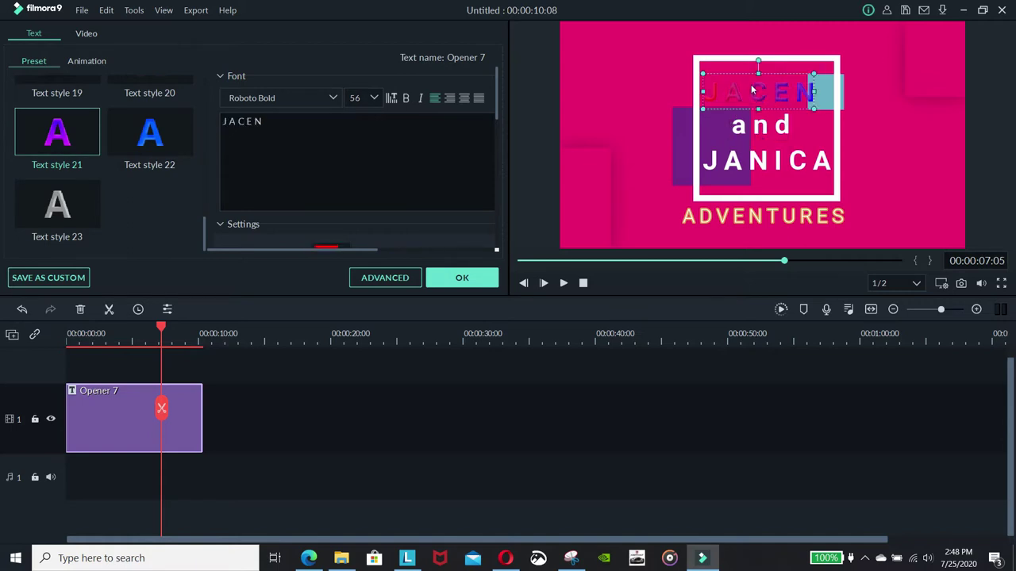
double_click(752, 90)
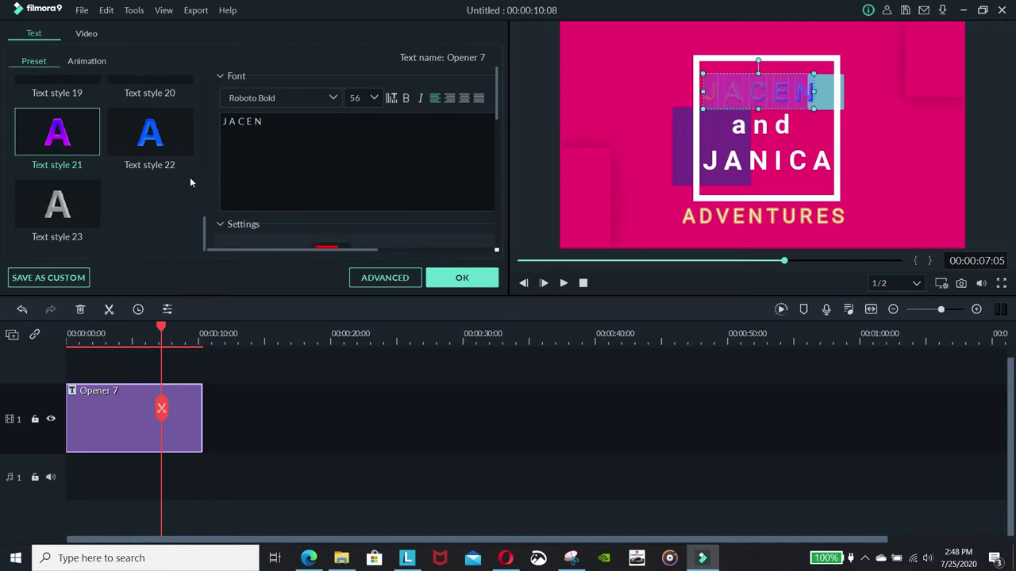
click(148, 131)
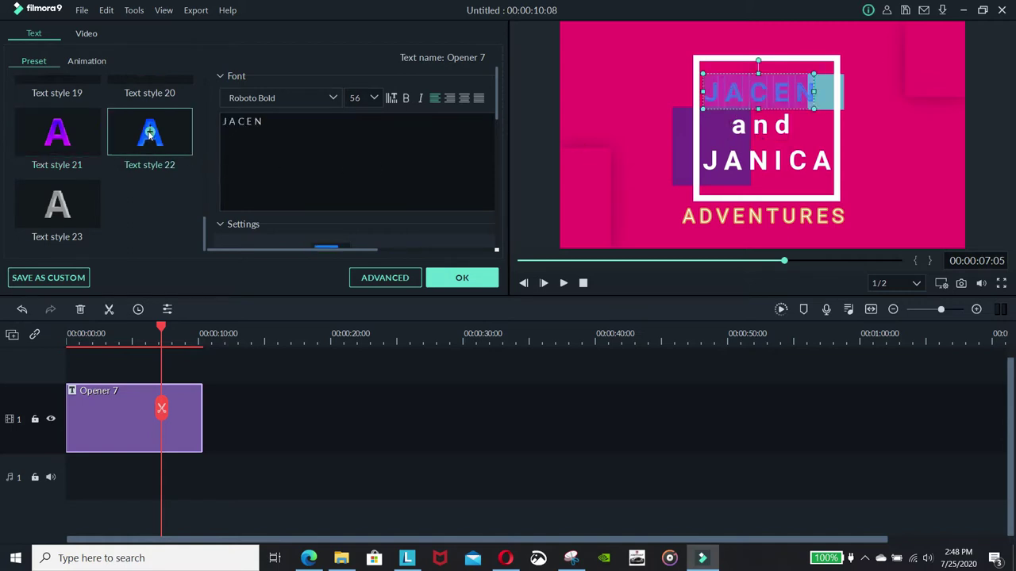
click(785, 120)
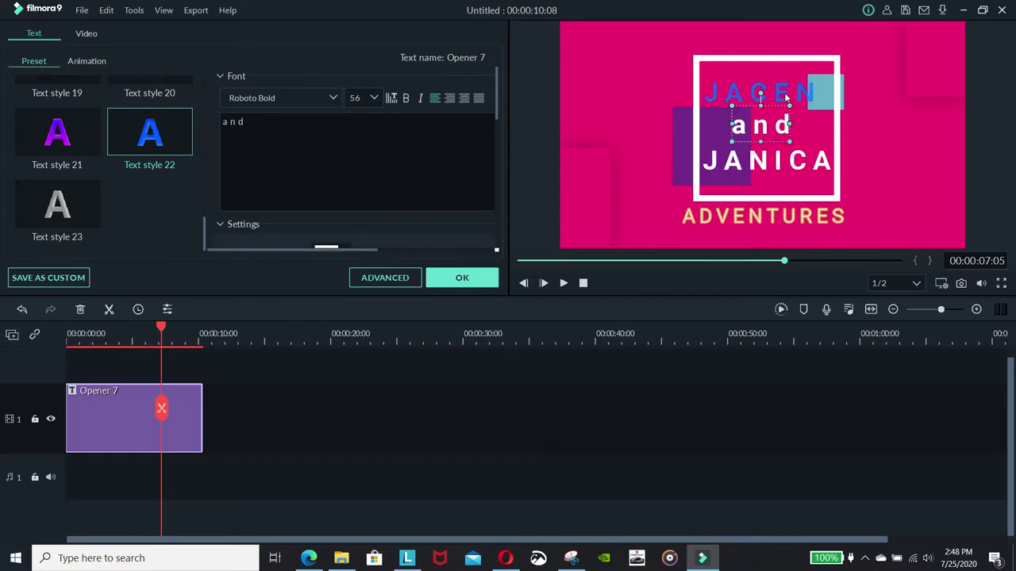
click(786, 96)
double_click(786, 96)
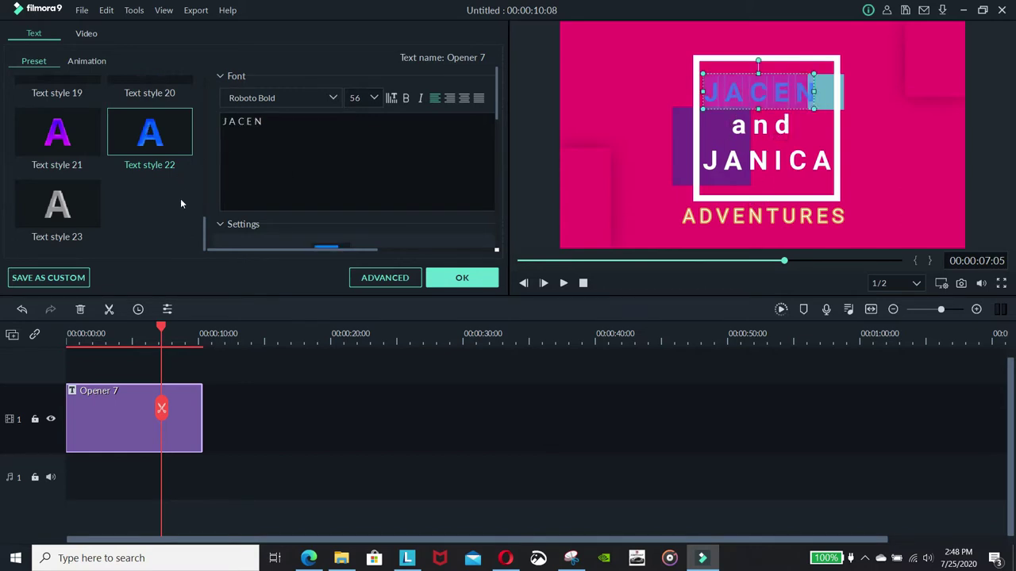
scroll(149, 200, up, 3)
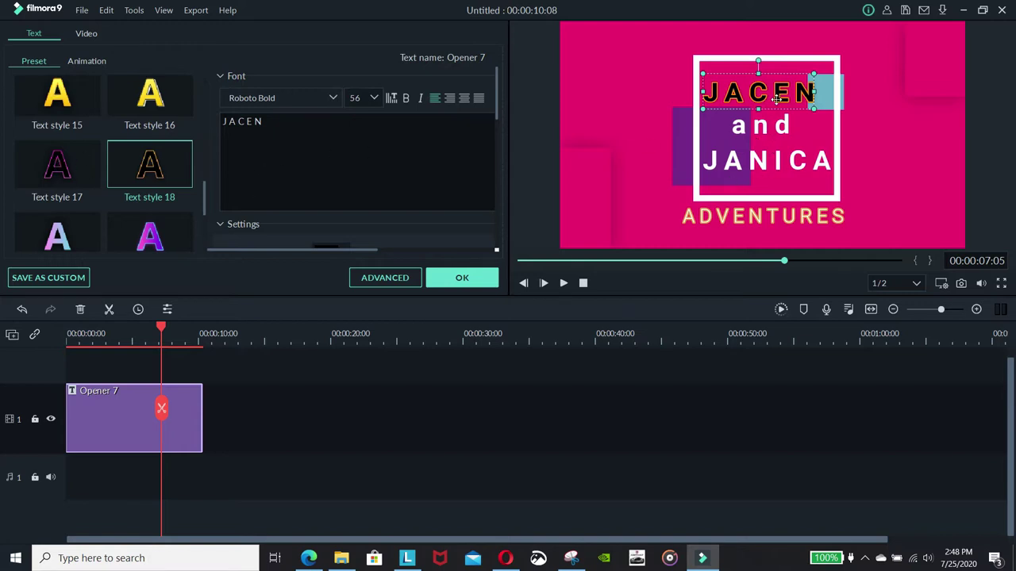
Apply the Text style 15 preset to the name in the third title line.
click(763, 163)
double_click(762, 163)
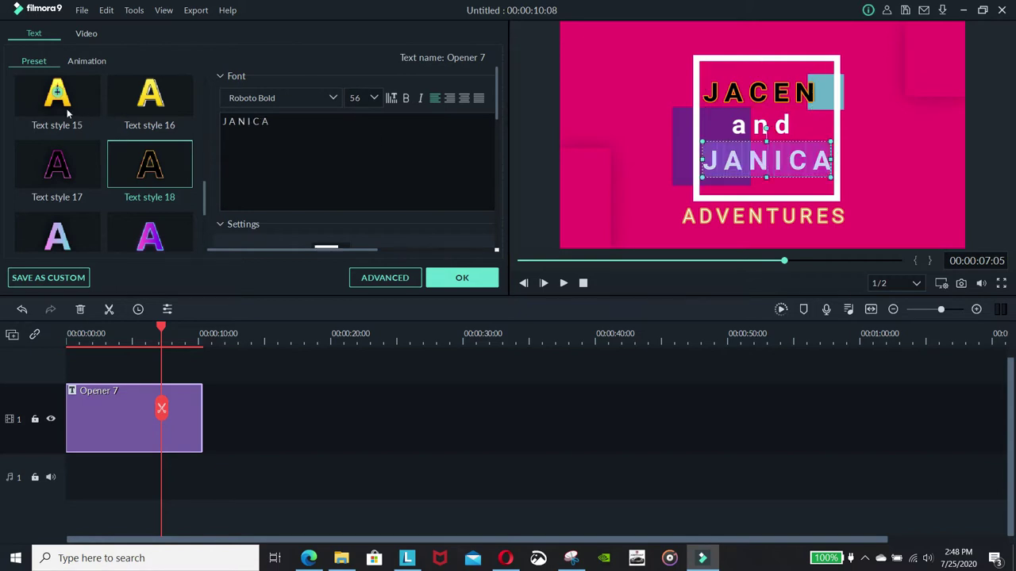
click(57, 91)
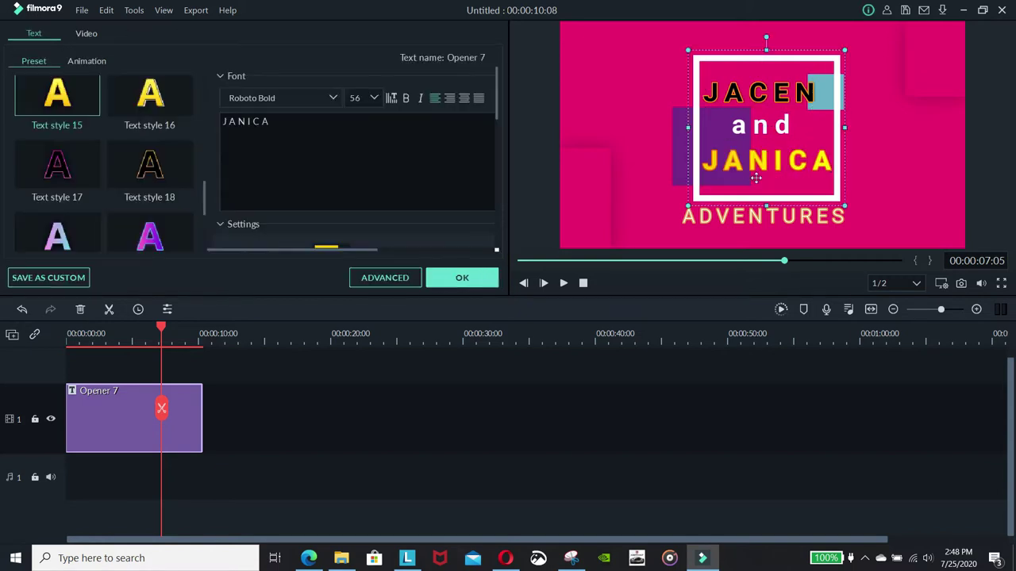
Apply the Text style 15 preset to the first title line to match the third line.
click(778, 100)
double_click(779, 99)
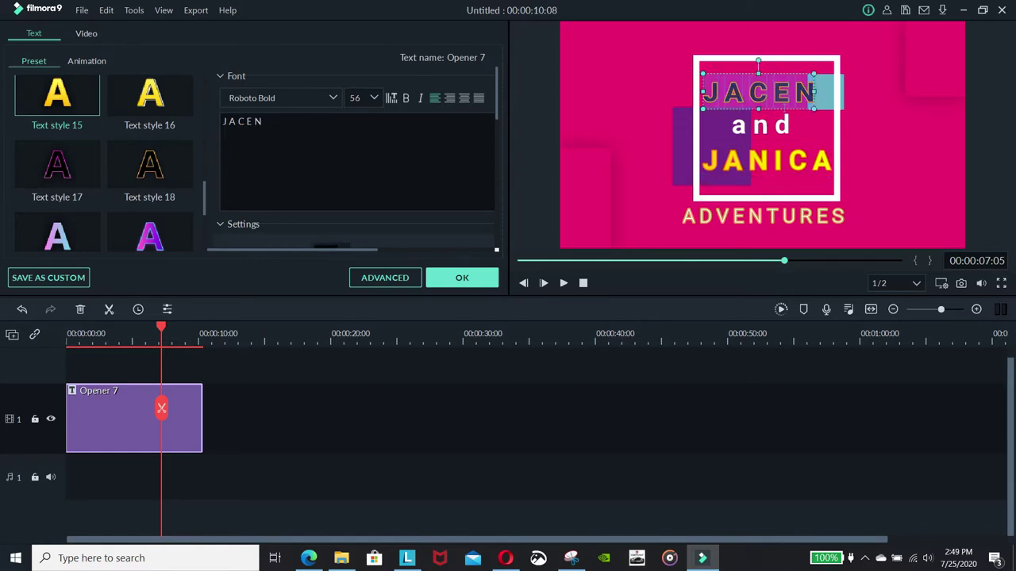
click(62, 96)
click(761, 131)
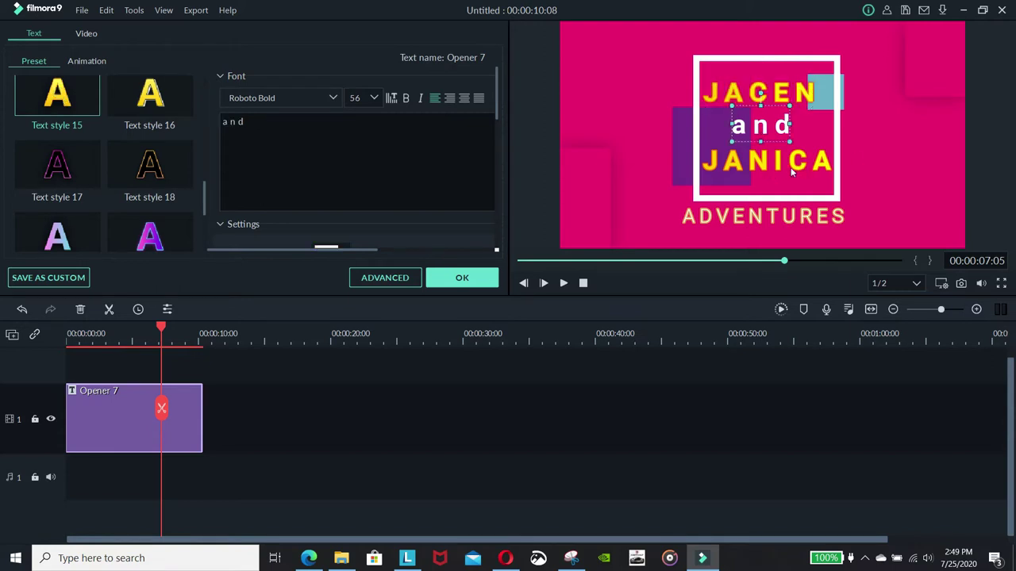
Accept the title text edits and play the intro from the beginning.
drag(782, 264, 520, 261)
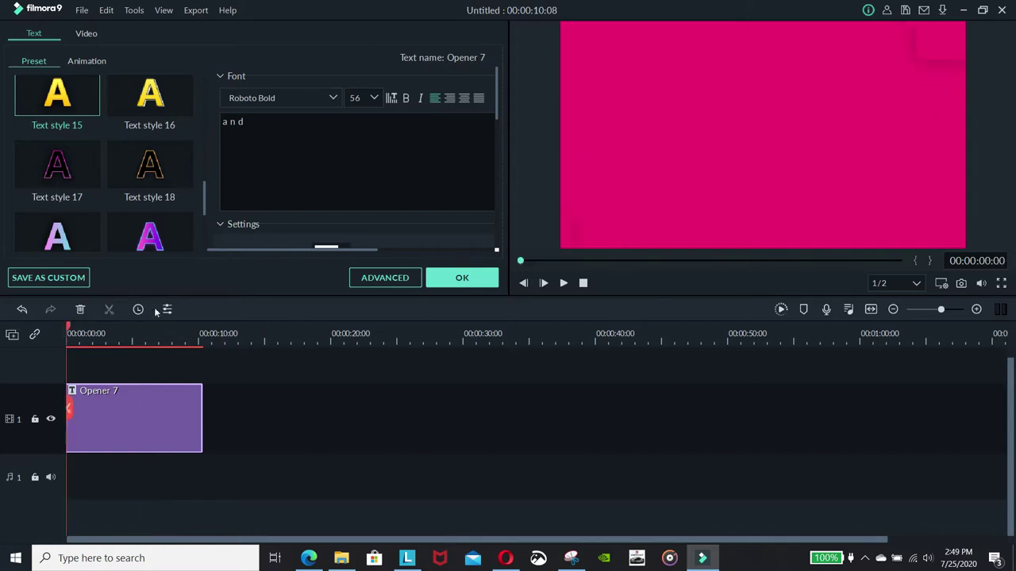
click(460, 278)
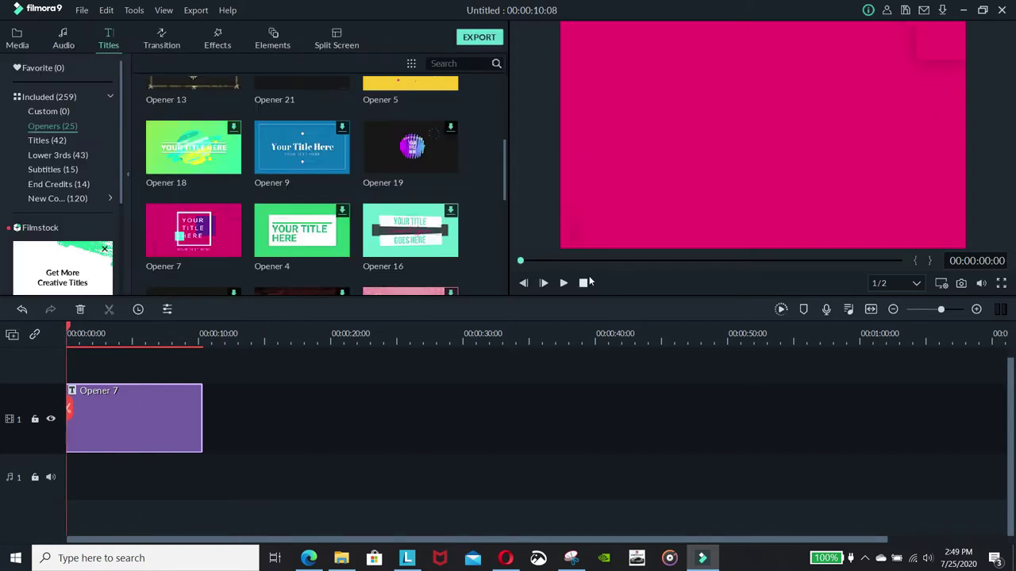
click(563, 284)
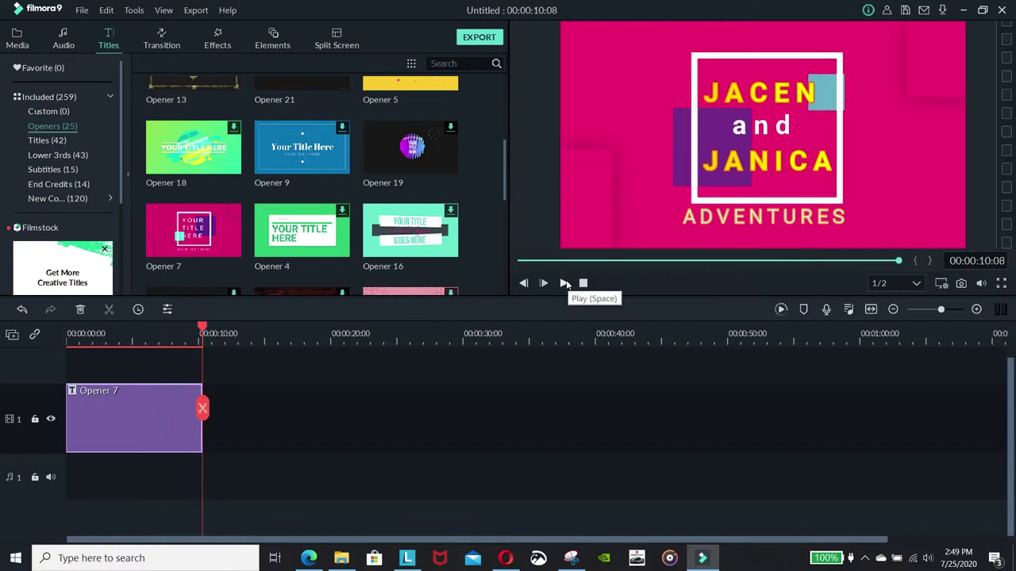
Set the font size of the ADVENTURES subtitle to 36.
click(738, 212)
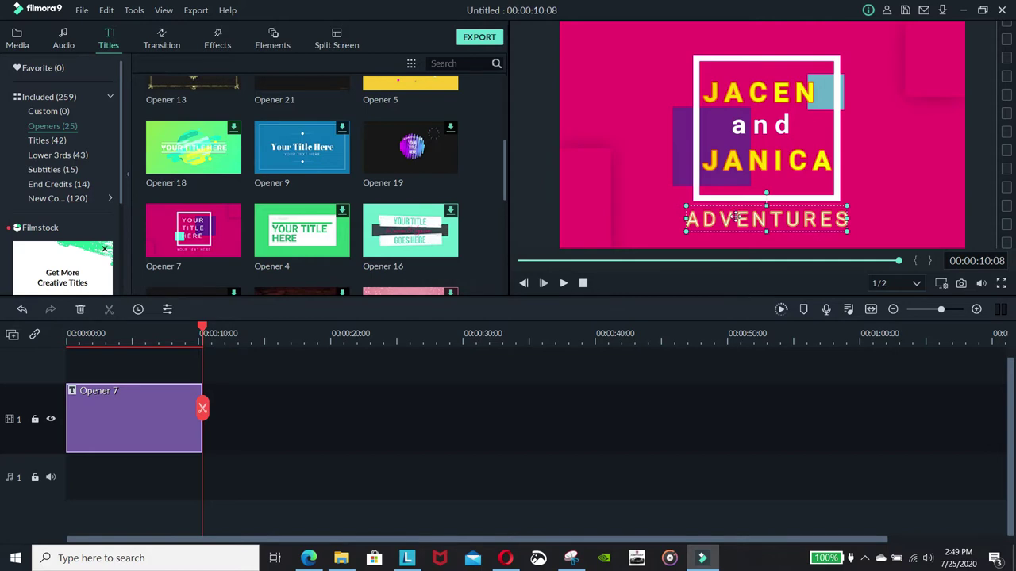
double_click(737, 219)
key(ctrl+a)
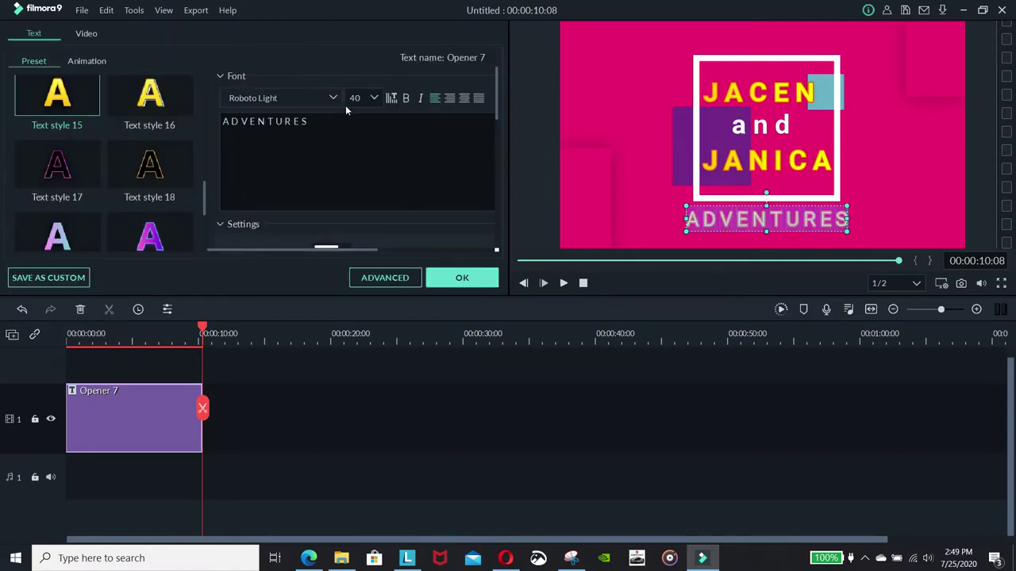
click(374, 98)
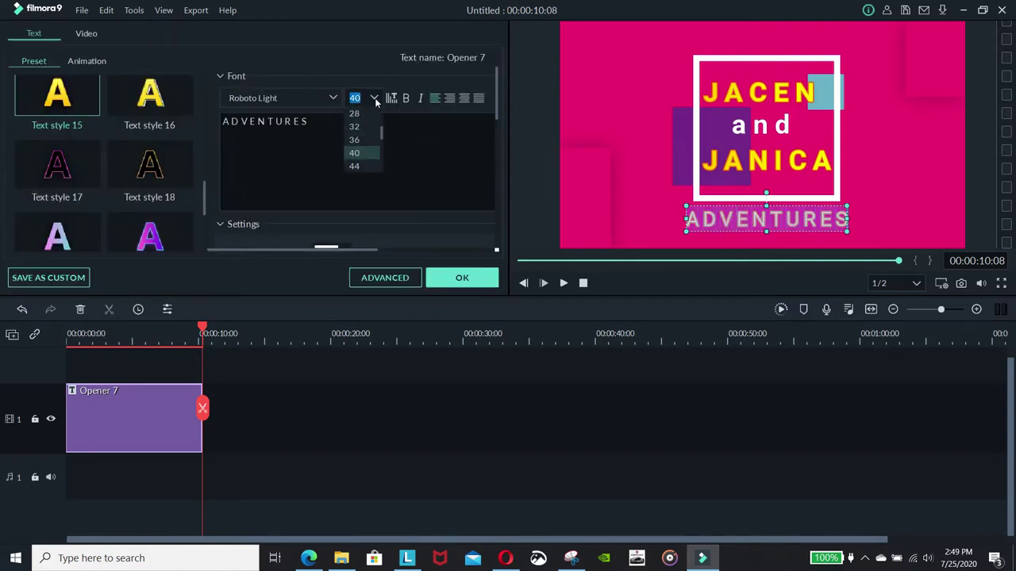
click(357, 141)
click(878, 188)
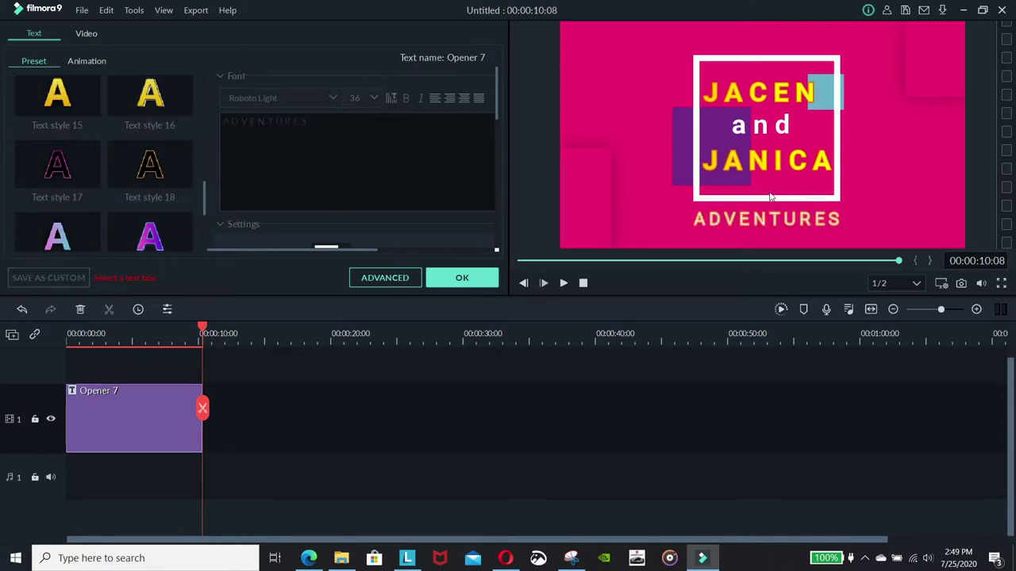
Confirm the subtitle resize and replay the intro from the start to check it.
mouse_move(204, 325)
mouse_down()
mouse_move(150, 333)
mouse_move(166, 335)
mouse_up()
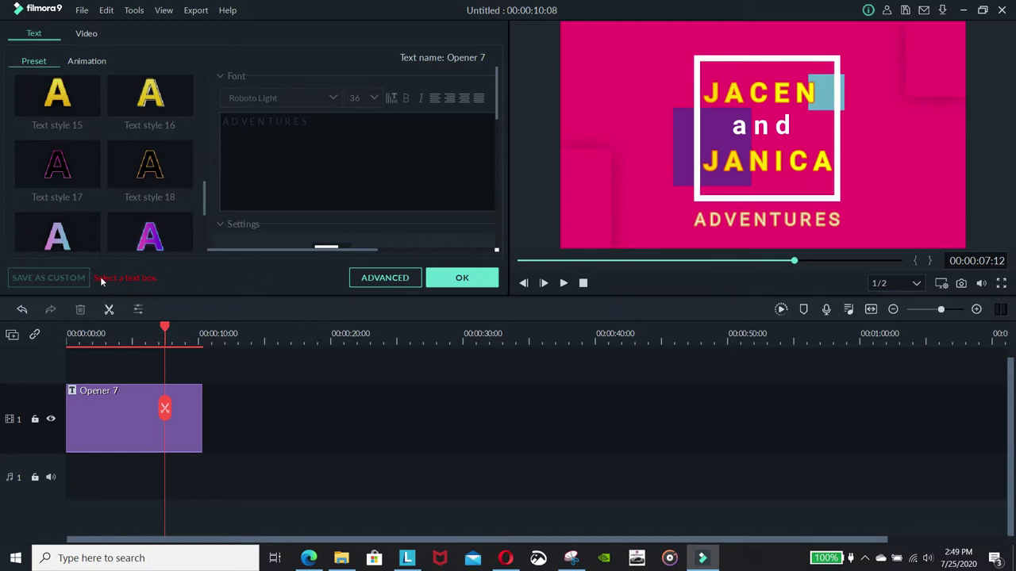
scroll(166, 381, up, 1)
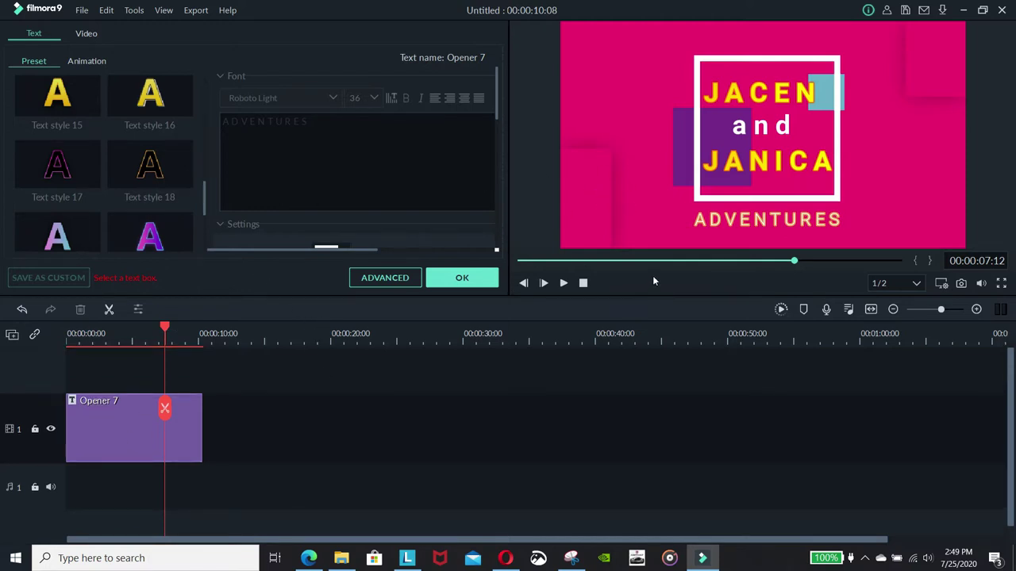
click(457, 278)
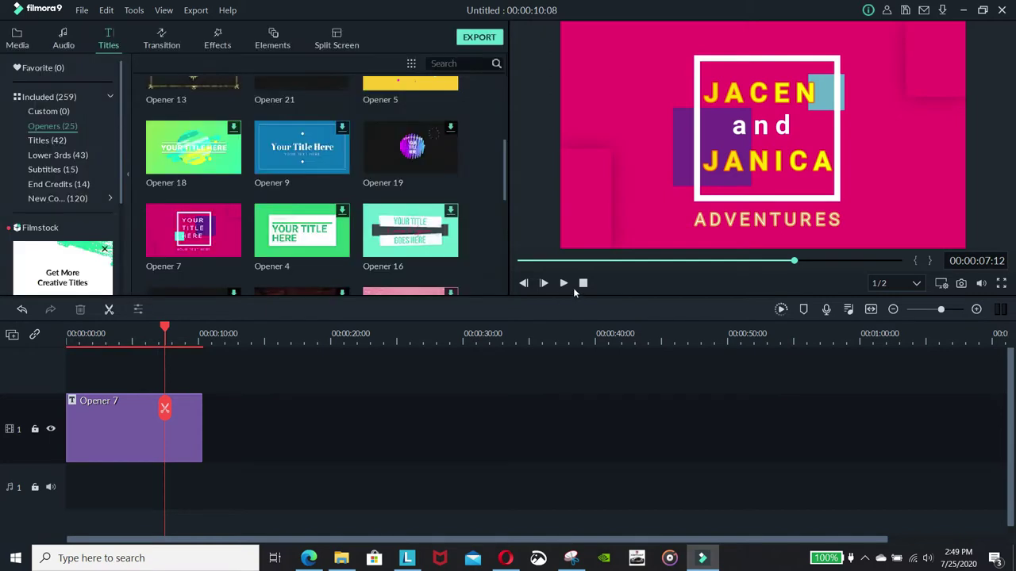
click(523, 282)
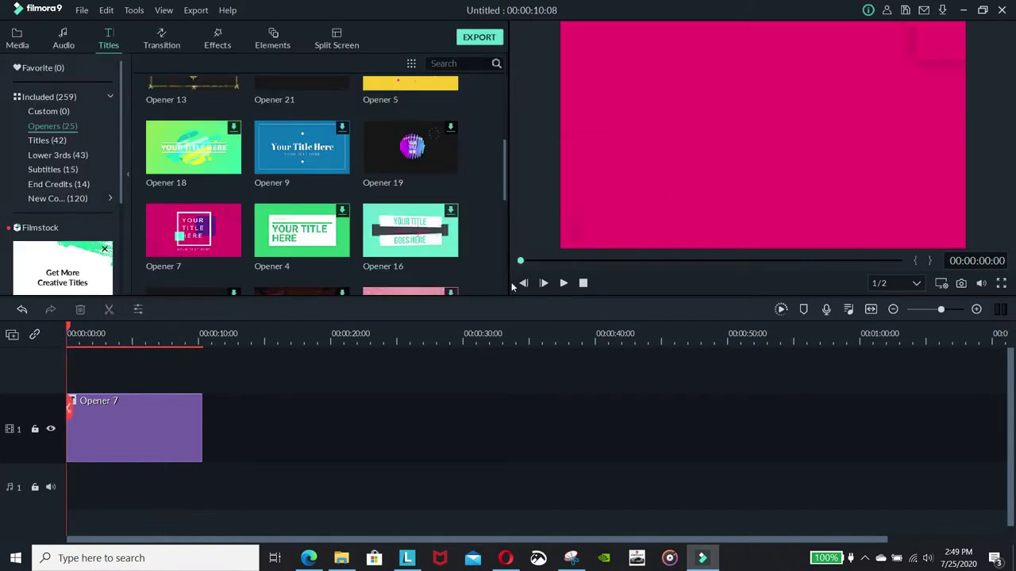
click(560, 283)
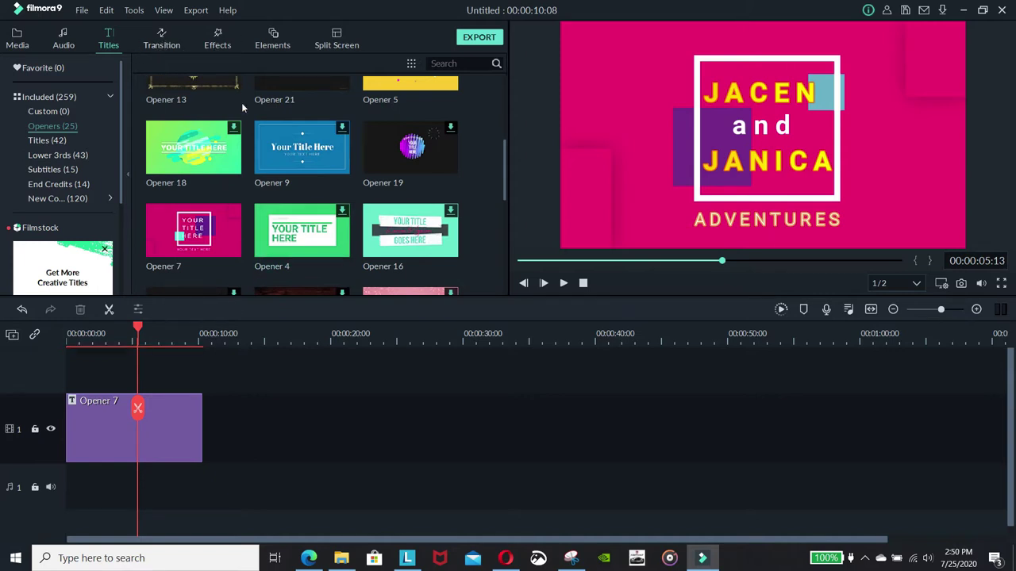
click(218, 37)
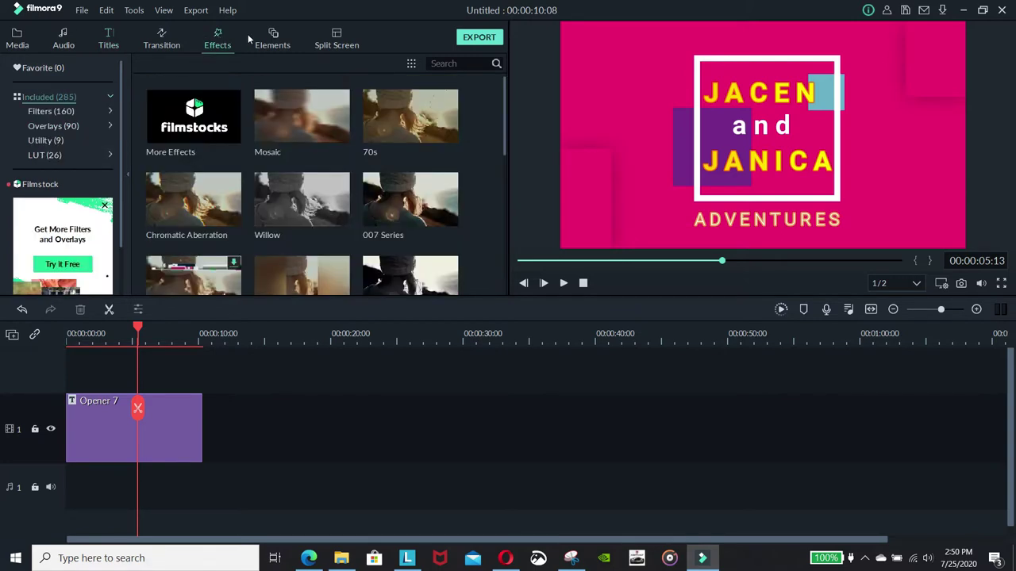
scroll(319, 230, down, 3)
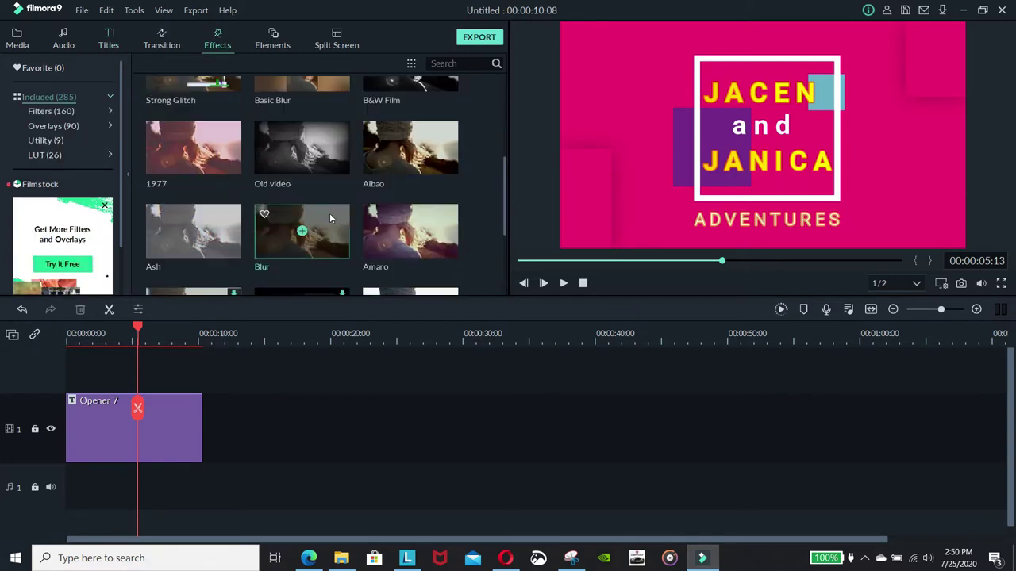
scroll(330, 213, down, 5)
scroll(319, 210, down, 5)
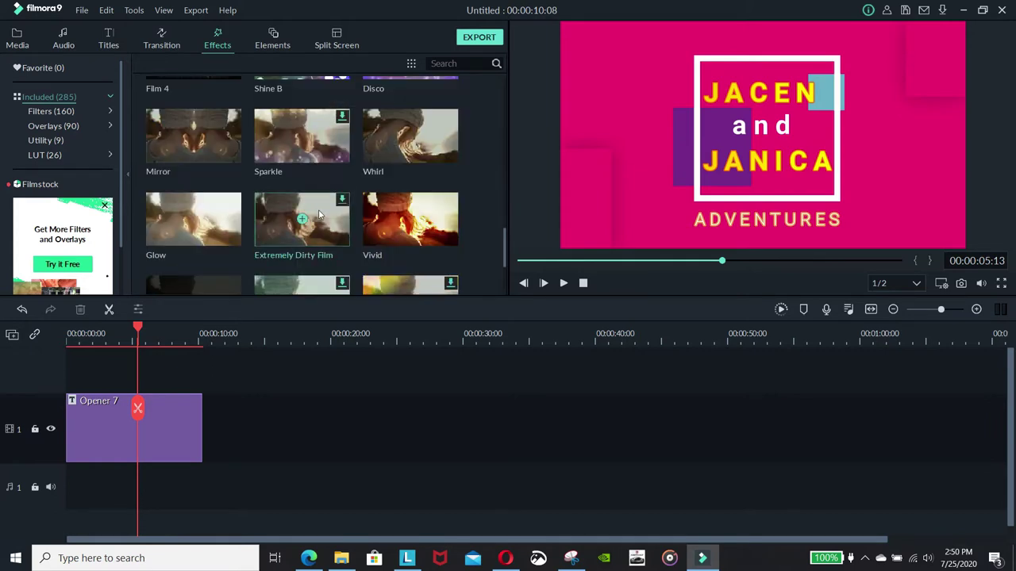
Enlarge the preview area and add the Element Love 3 motion element above the title, starting at 00:00:05:13.
click(270, 40)
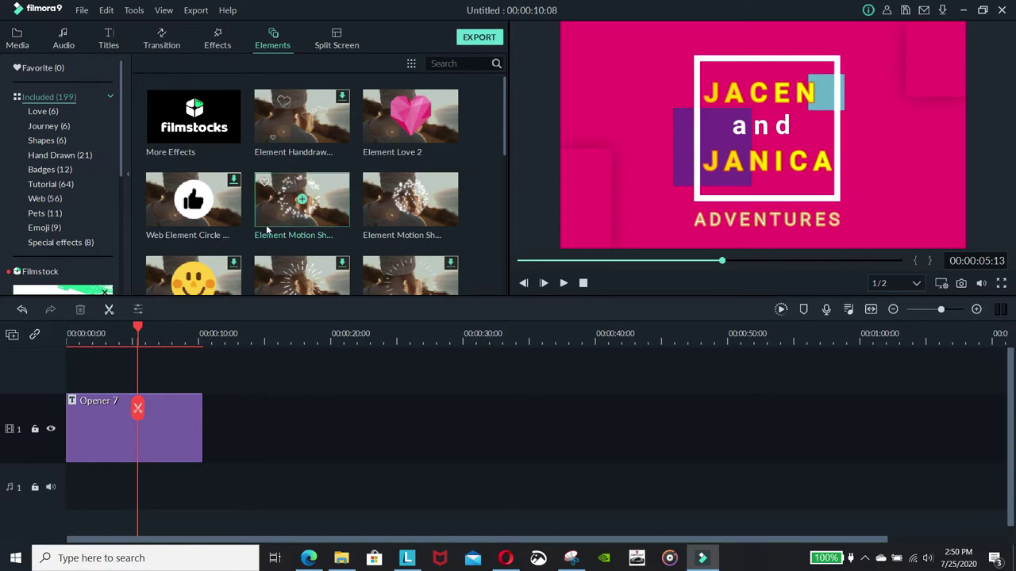
scroll(320, 235, down, 3)
scroll(320, 234, up, 3)
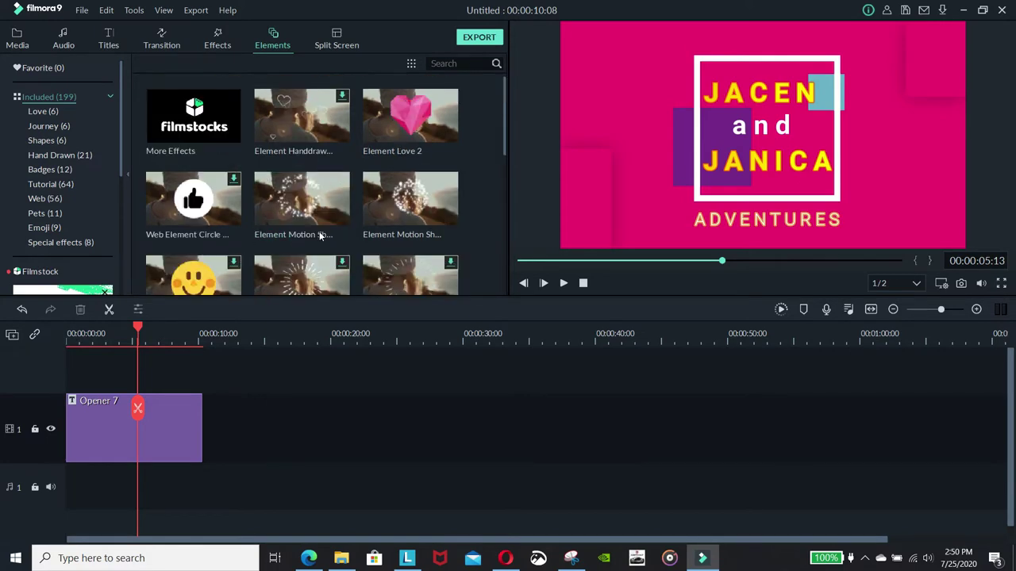
scroll(320, 234, down, 3)
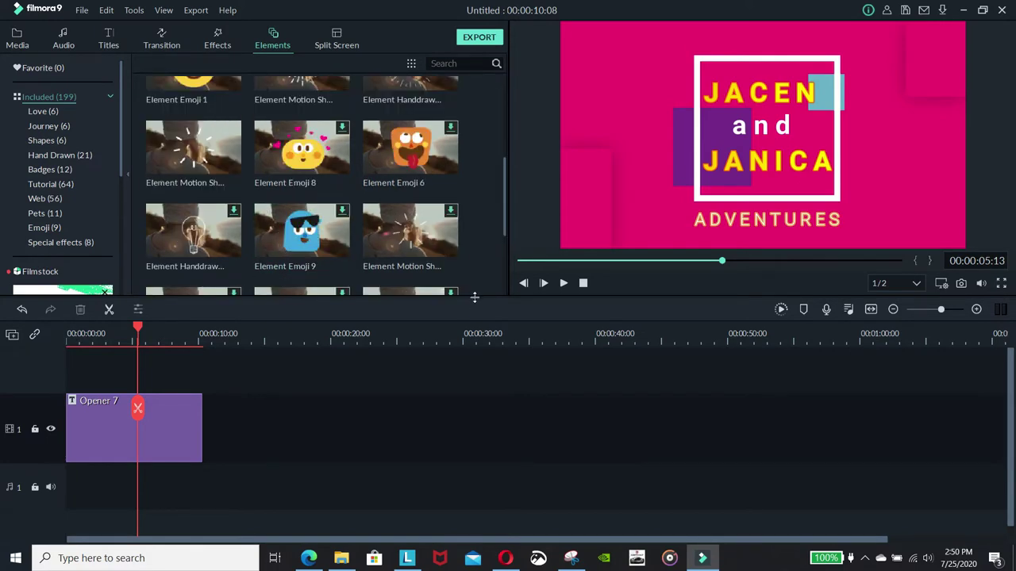
drag(475, 298, 475, 385)
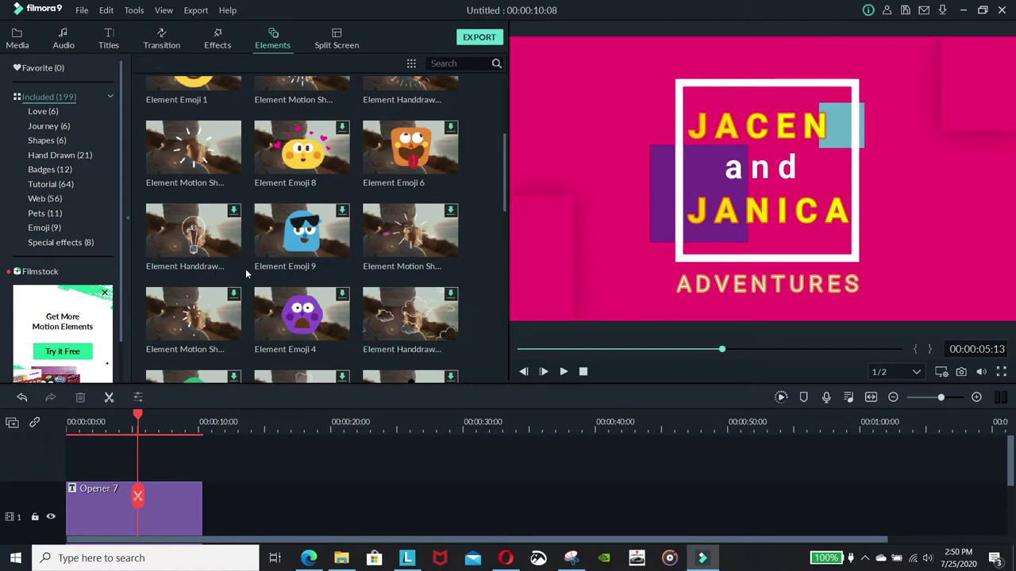
scroll(246, 273, down, 3)
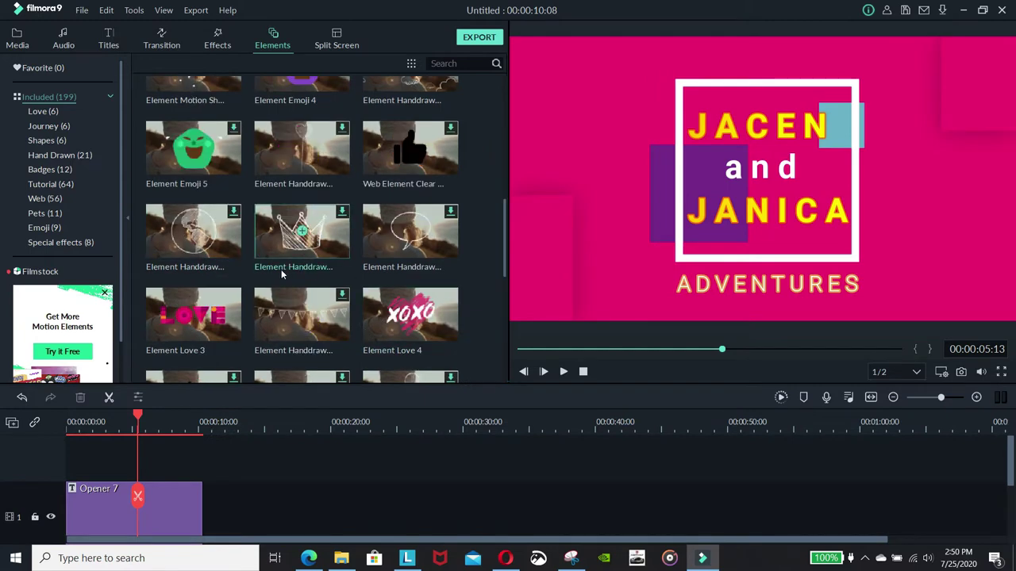
click(195, 316)
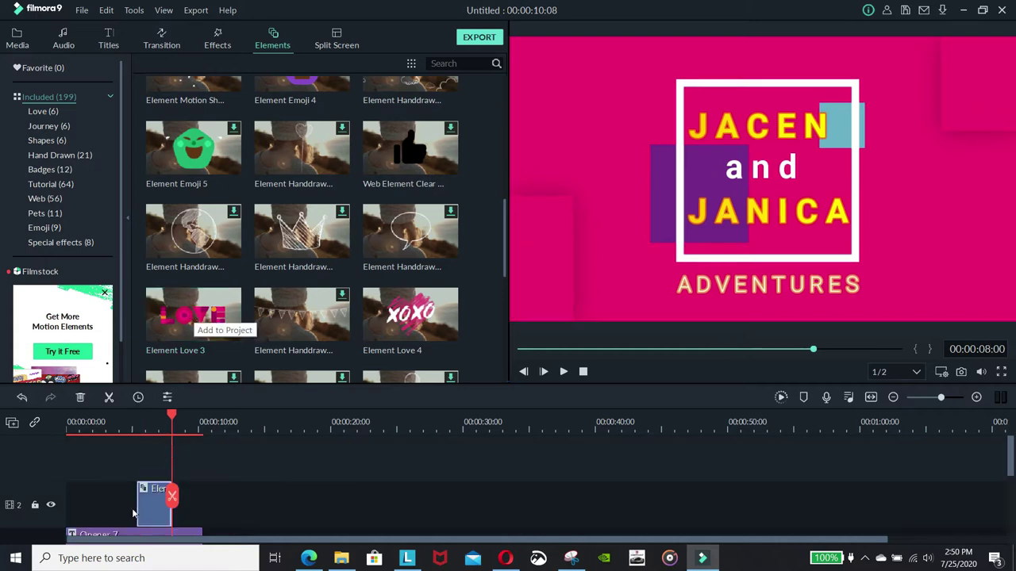
Shrink the LOVE element to about a third of the frame width and place it in the frame's upper-left corner.
drag(173, 417, 160, 417)
click(568, 222)
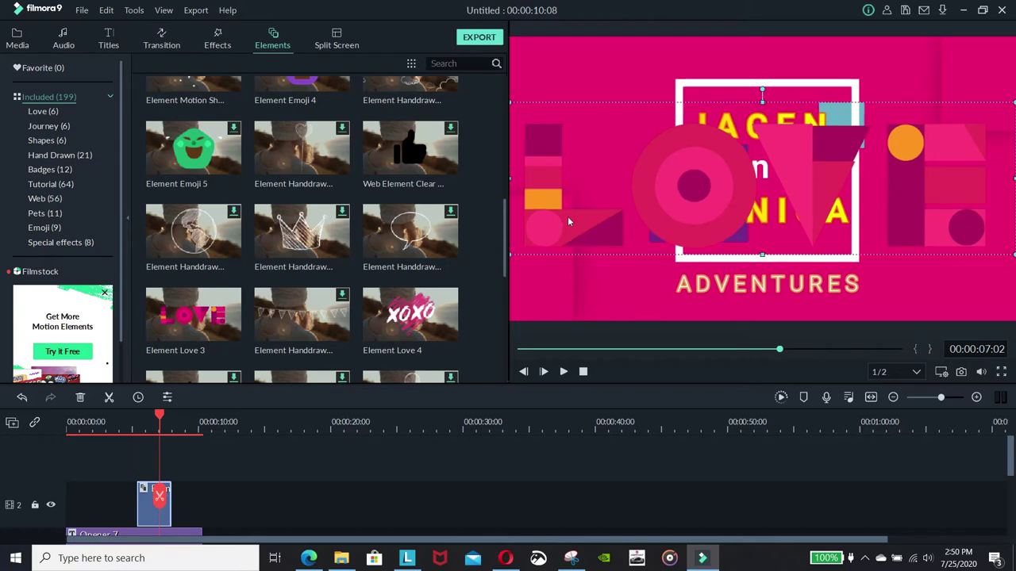
drag(512, 103, 874, 212)
drag(865, 249, 833, 244)
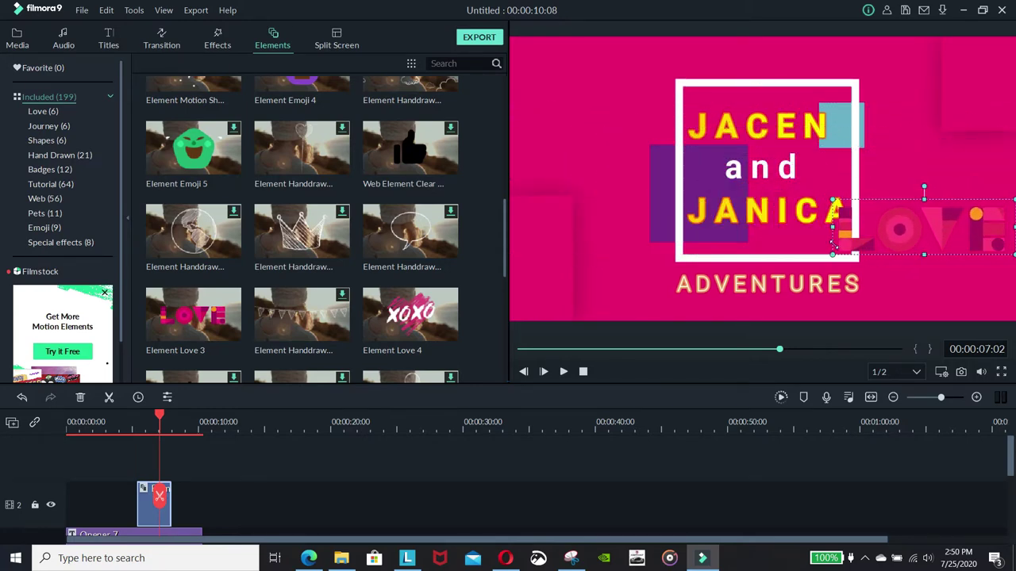
drag(903, 229, 604, 93)
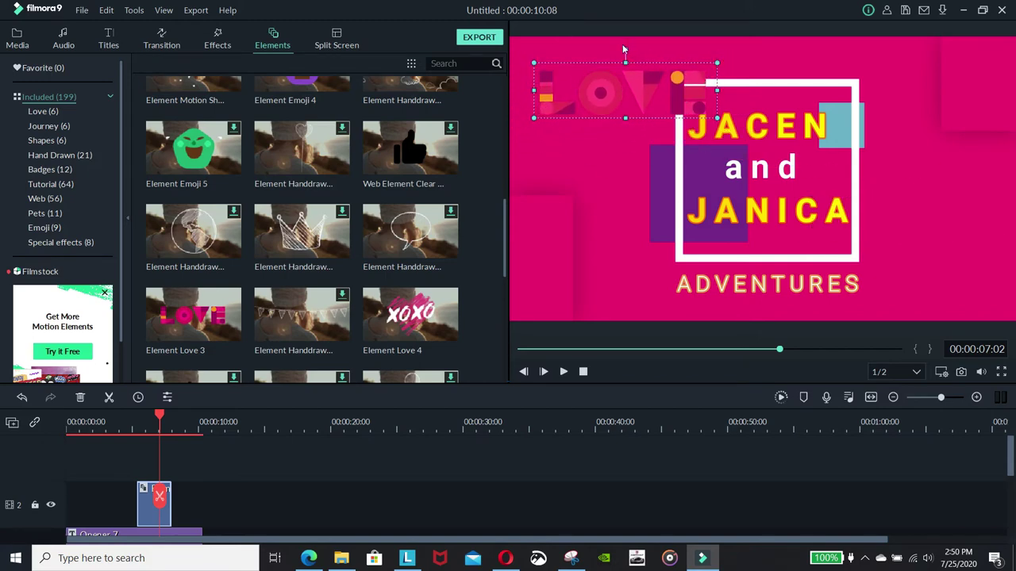
Tilt the LOVE element steeply counterclockwise and shrink it slightly so it fits between the frame corner and the white square.
drag(625, 49, 588, 27)
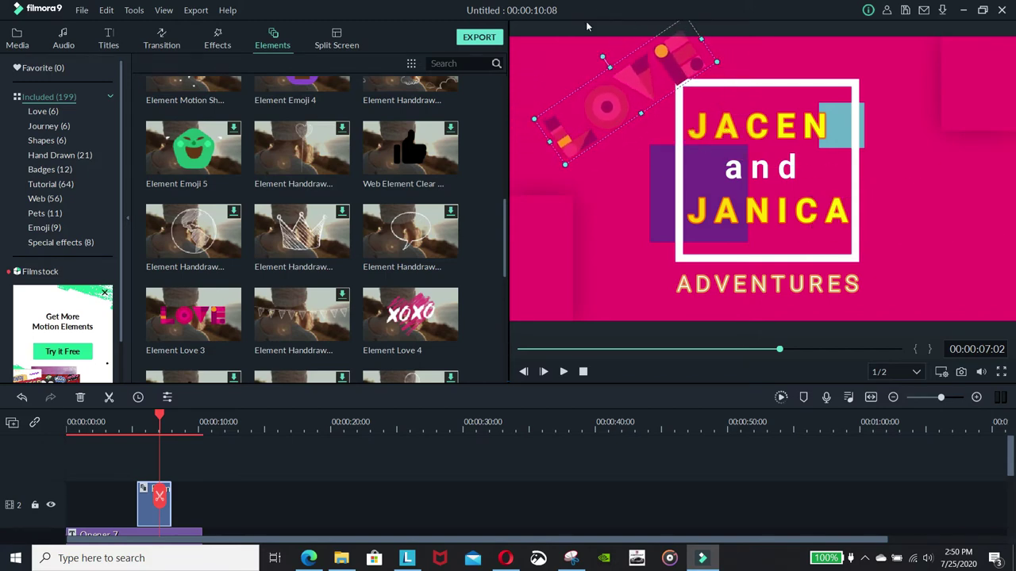
drag(627, 61, 565, 80)
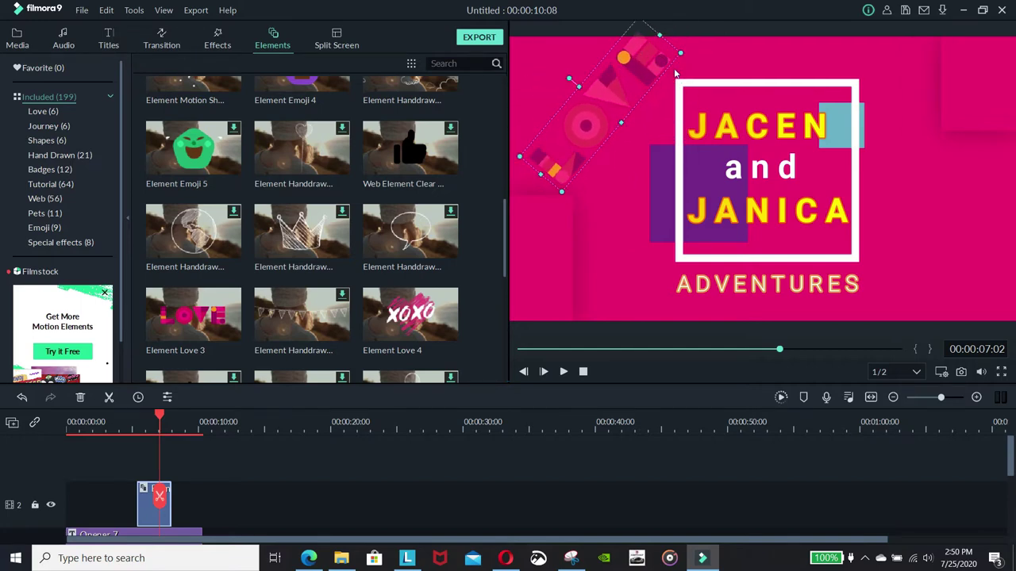
drag(681, 54, 631, 90)
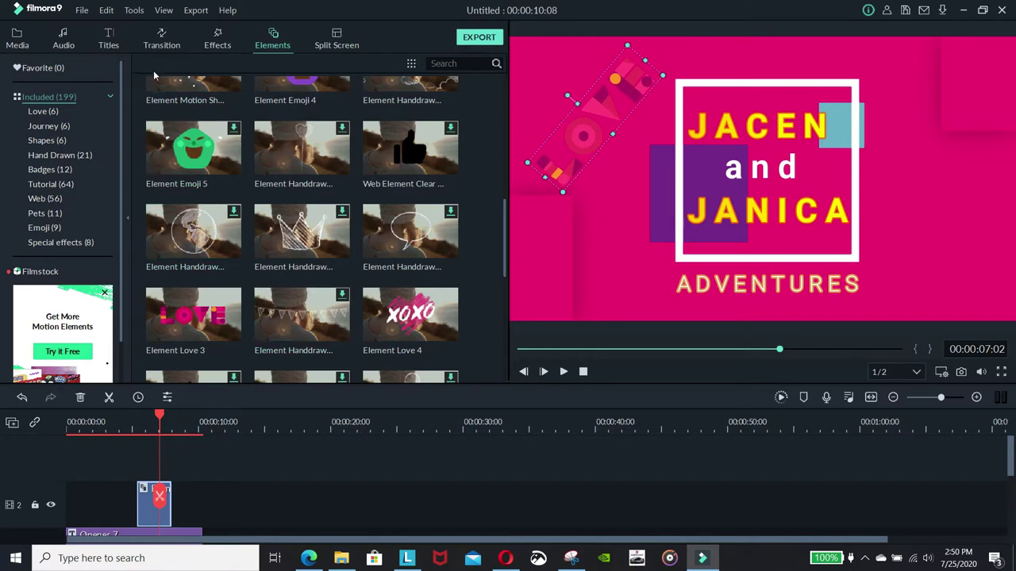
Play back the intro around the LOVE element to check its animation and timing against the title.
click(563, 372)
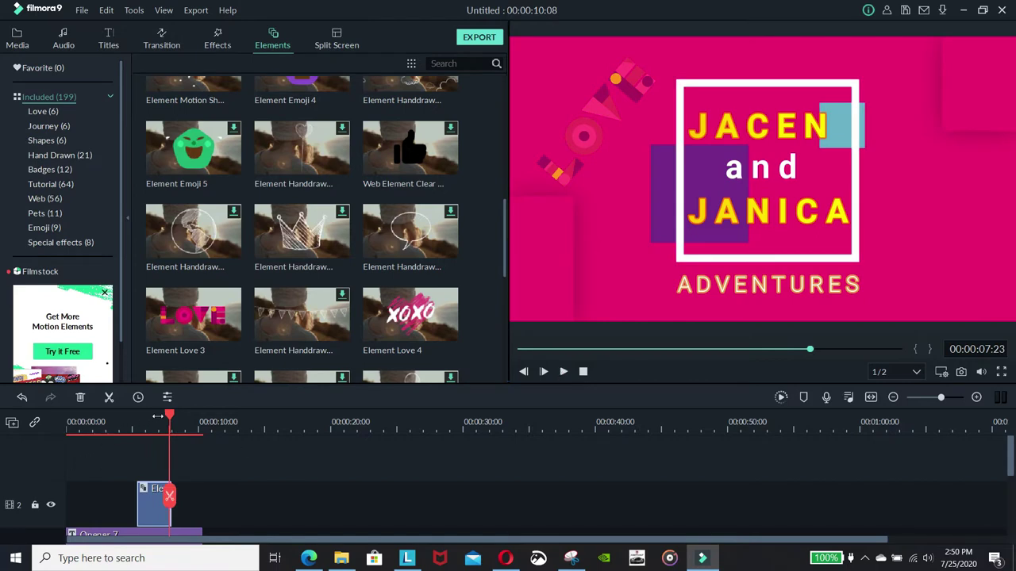
drag(171, 418, 99, 418)
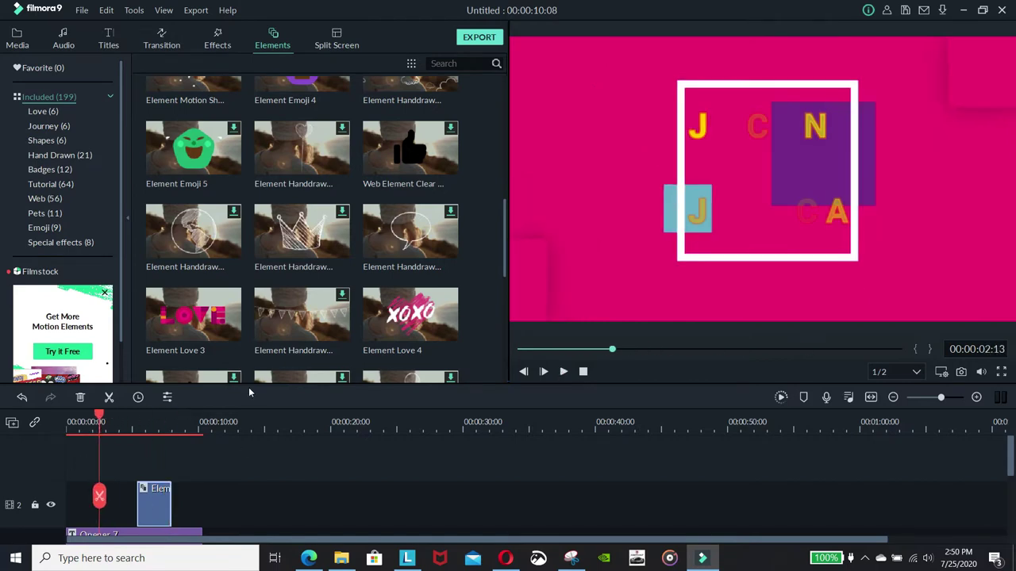
click(562, 371)
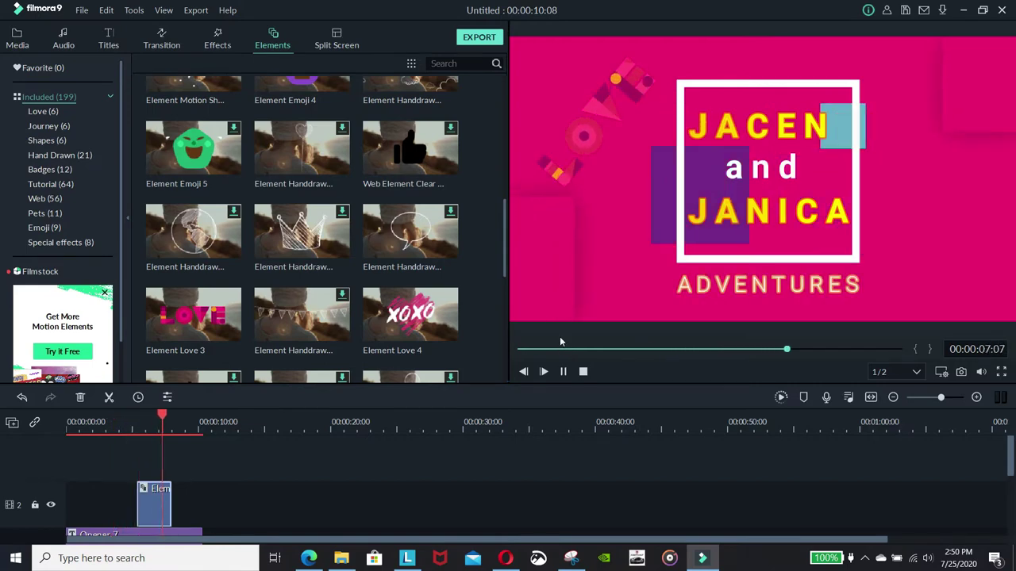
click(567, 374)
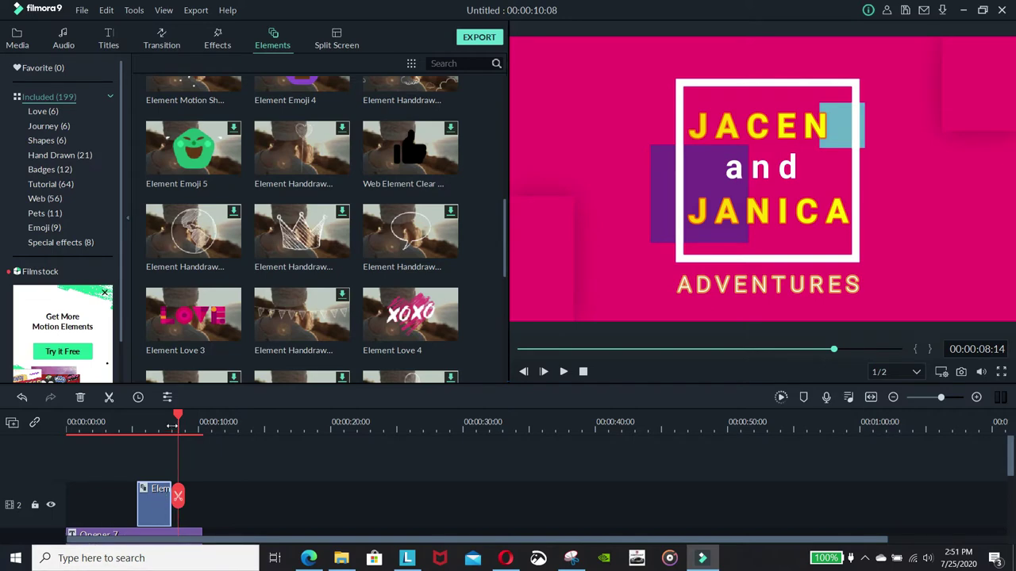
drag(180, 415, 154, 416)
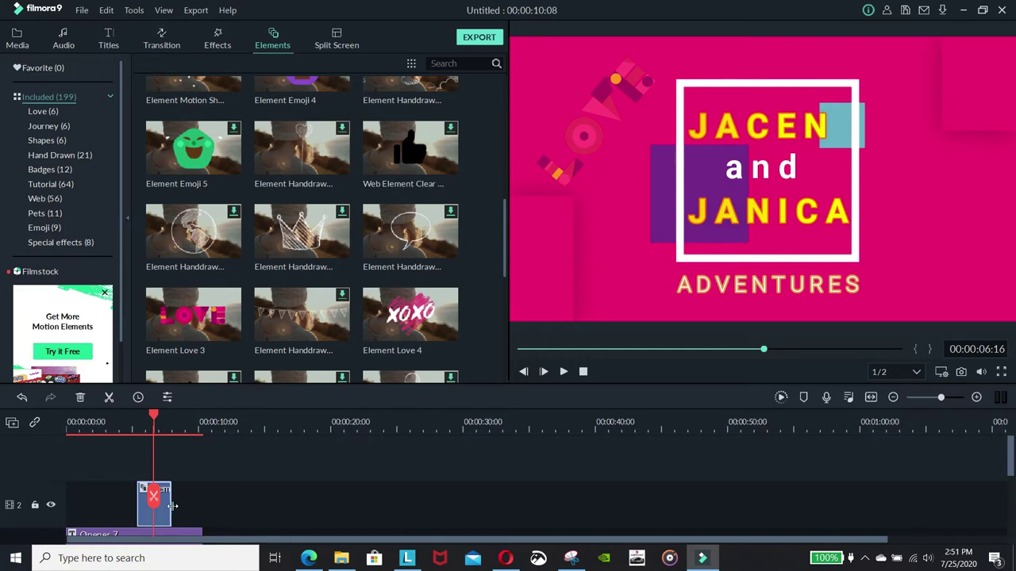
mouse_move(169, 509)
mouse_down()
mouse_move(199, 507)
mouse_move(170, 511)
mouse_up()
Try the Flip Roll 3 transition at the end of the LOVE element in playback and remove it.
click(162, 35)
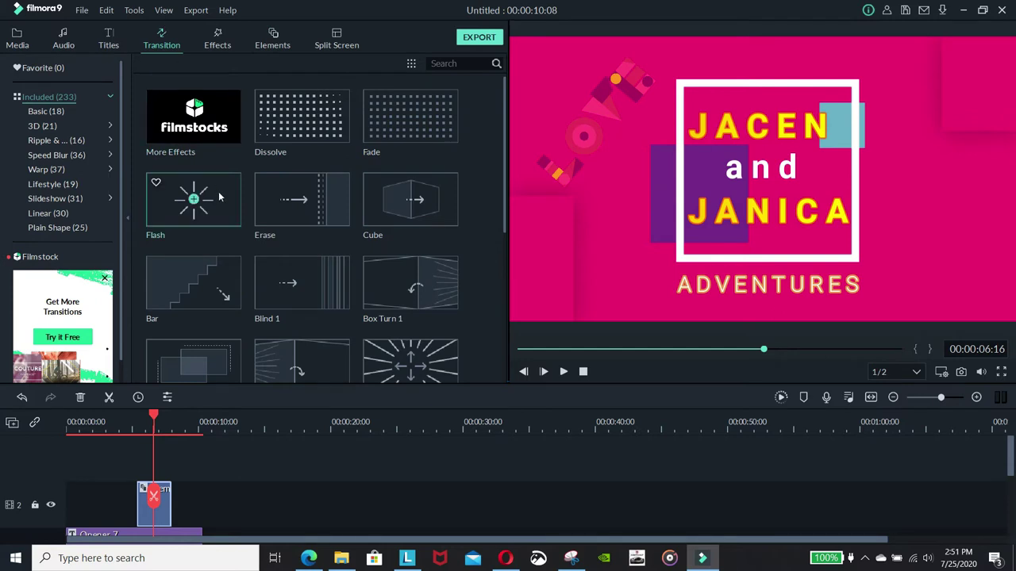
scroll(215, 190, down, 3)
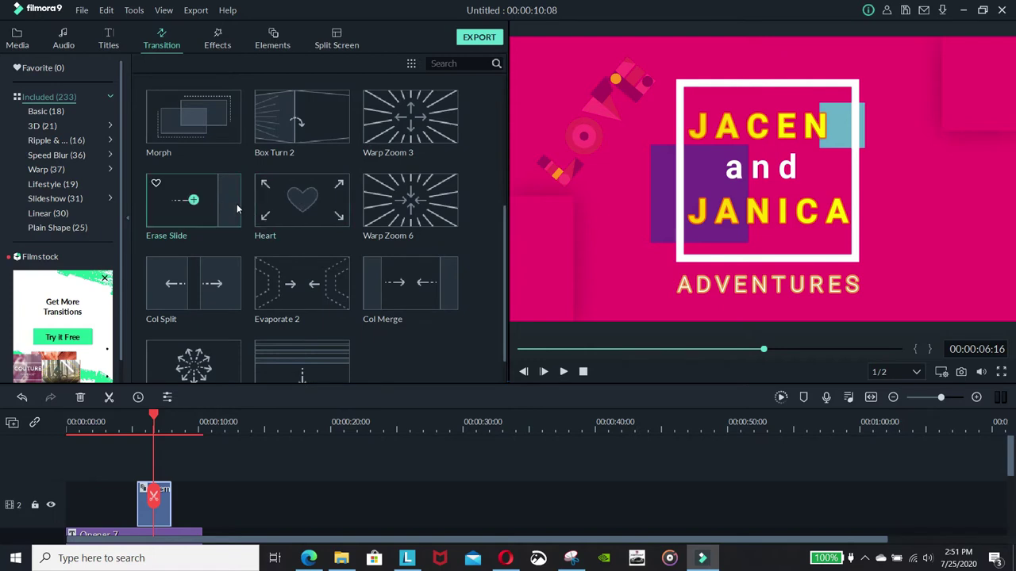
scroll(231, 202, down, 1)
scroll(232, 205, down, 3)
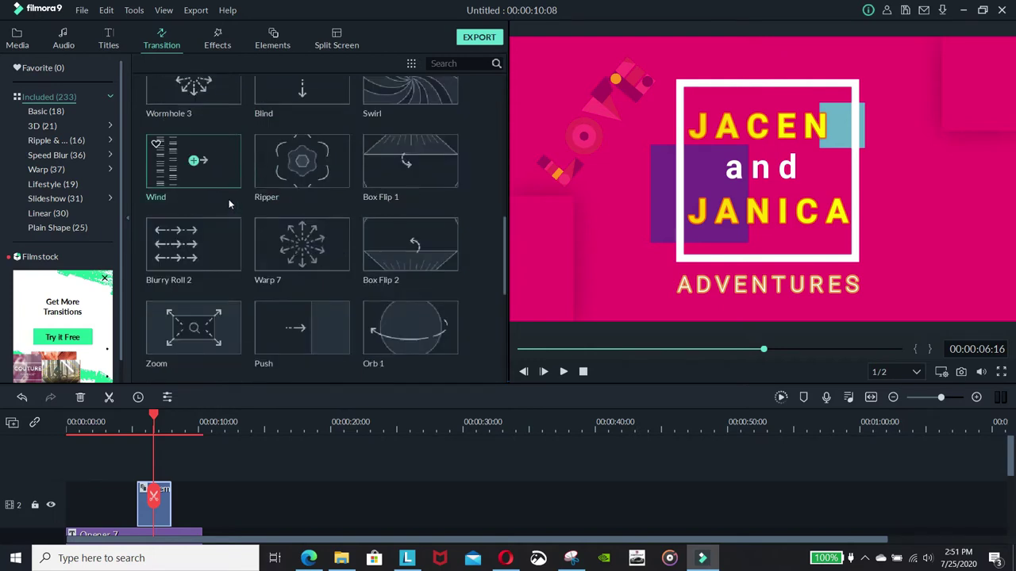
scroll(229, 205, down, 3)
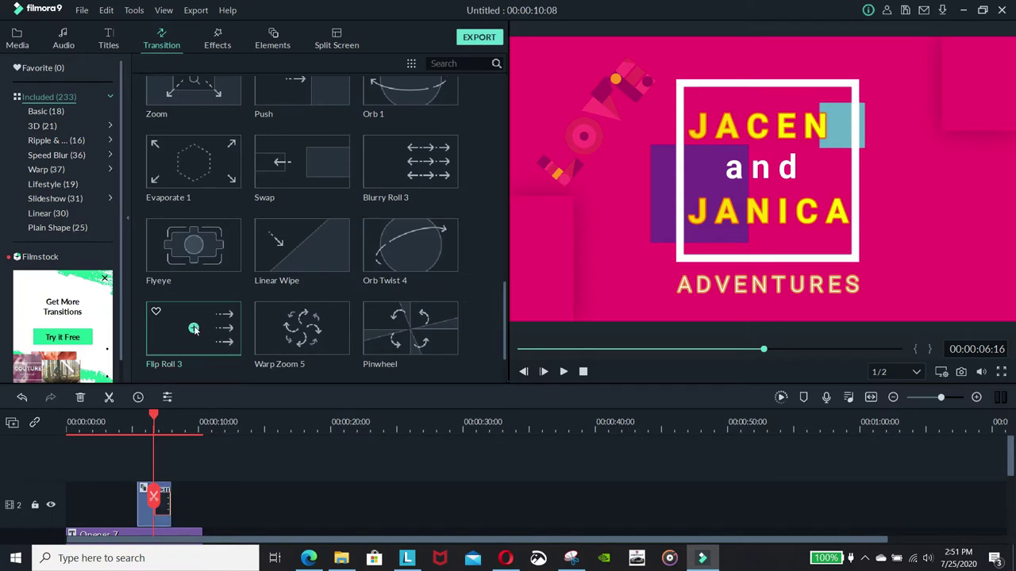
drag(153, 416, 119, 414)
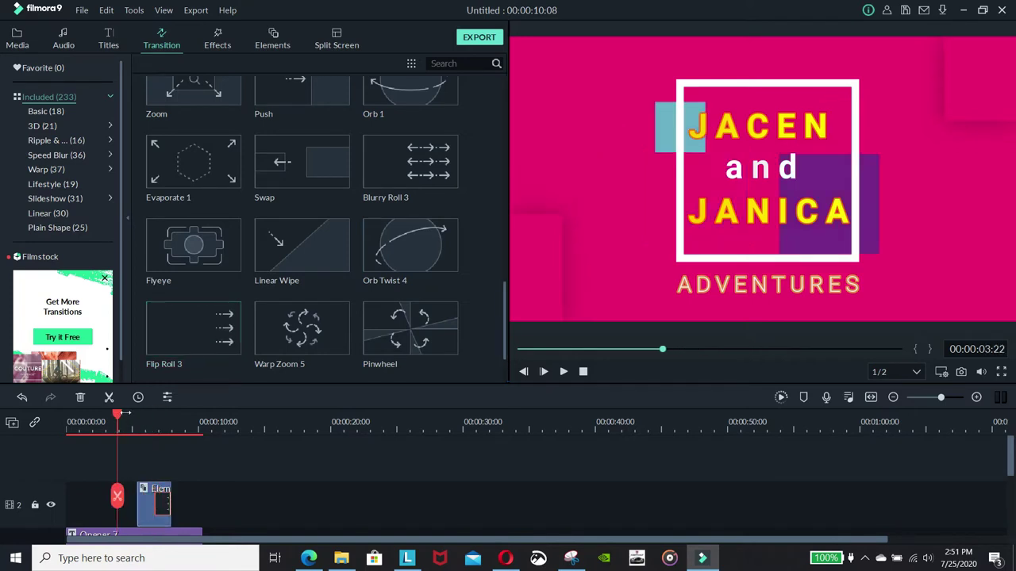
click(562, 373)
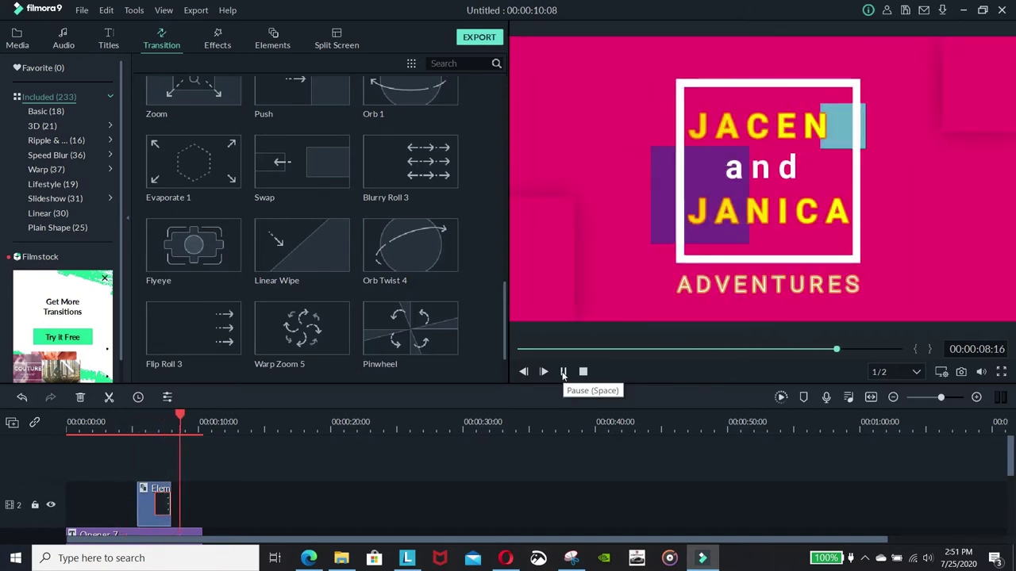
click(563, 372)
right_click(164, 508)
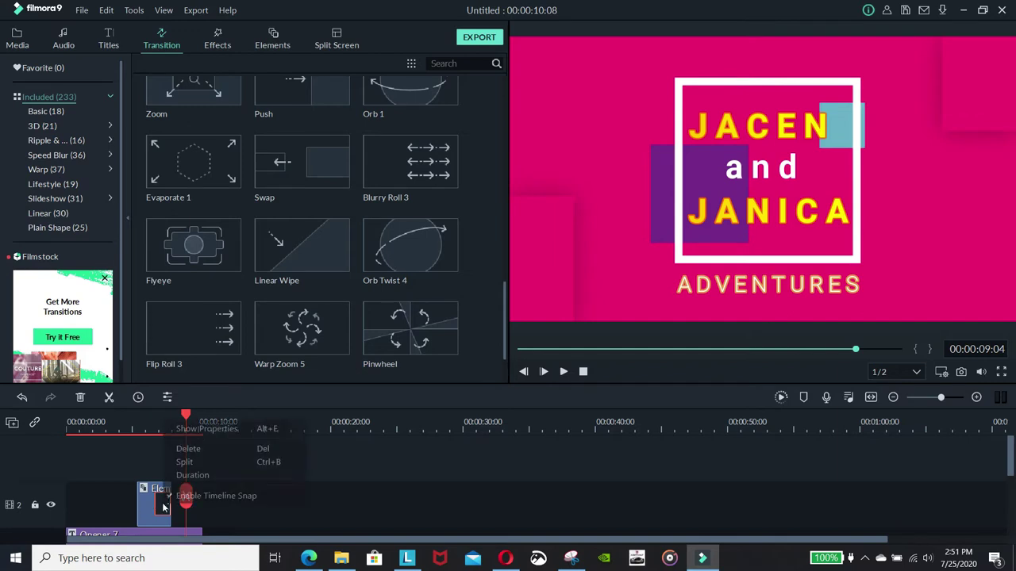
click(187, 436)
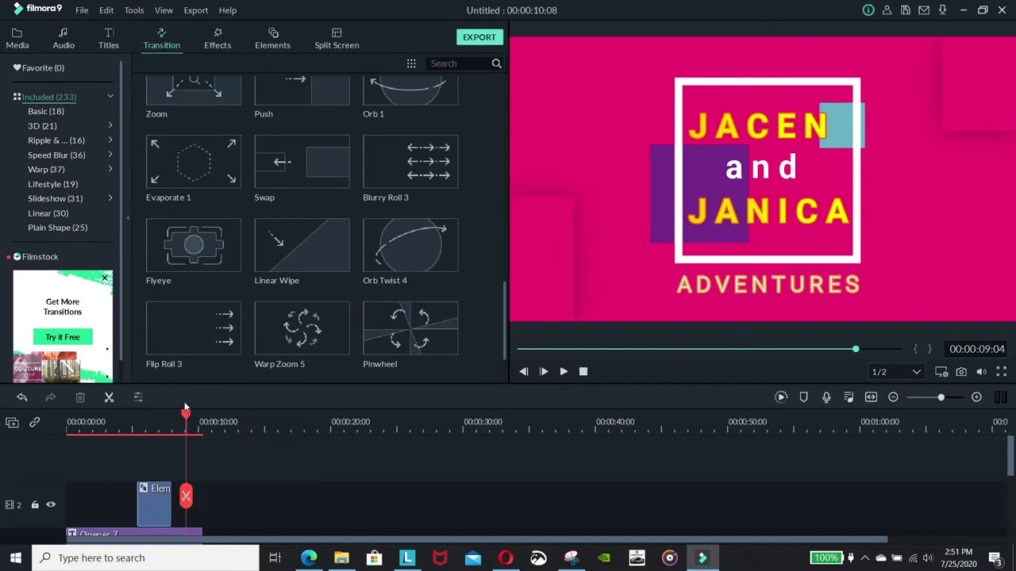
Play back the intro from 00:00:04:00 past the end of the LOVE element to review it without a transition.
drag(182, 417, 150, 418)
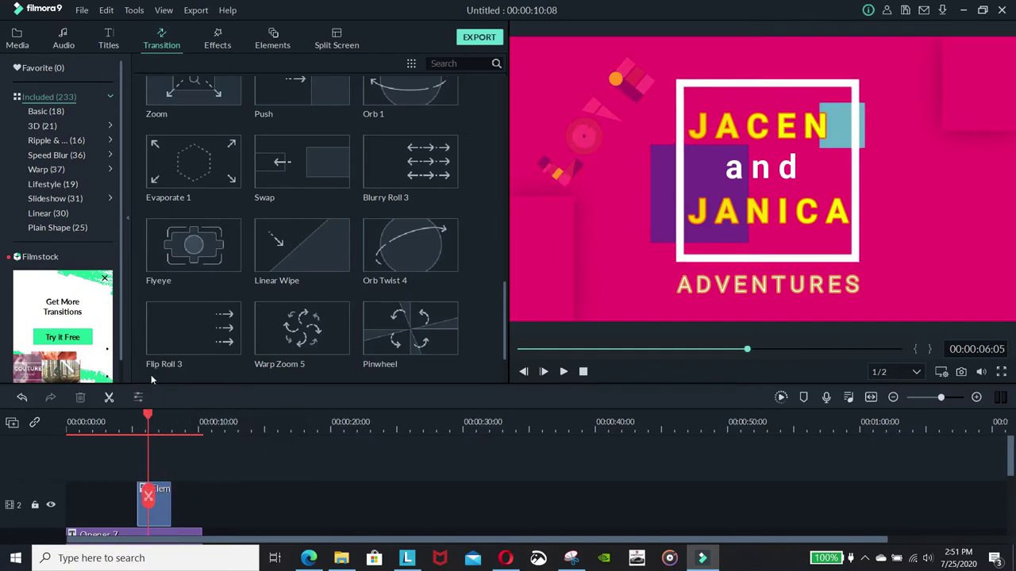
scroll(249, 298, up, 10)
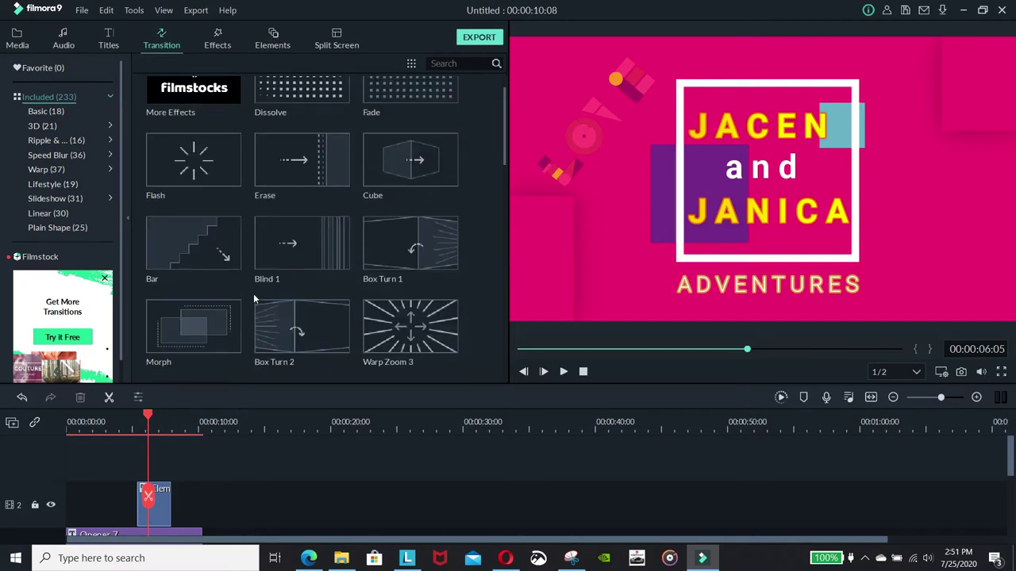
click(194, 161)
scroll(151, 419, down, 2)
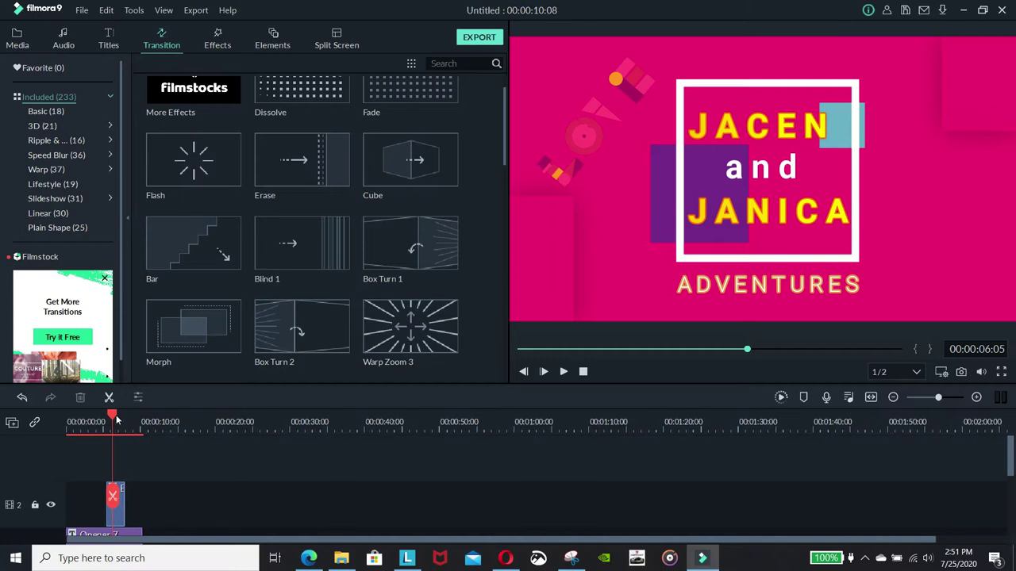
scroll(149, 422, up, 2)
drag(147, 424, 116, 421)
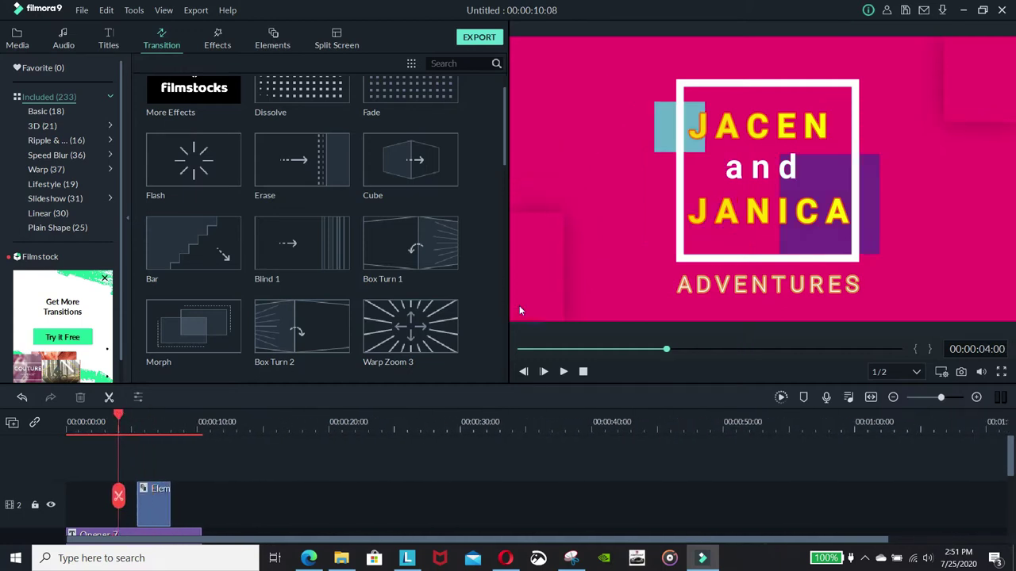
click(562, 371)
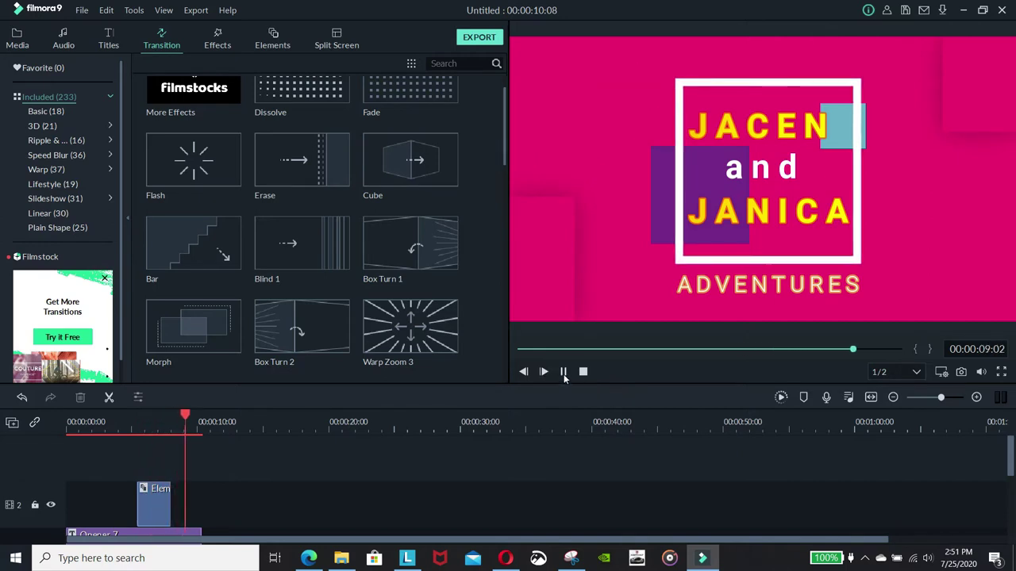
click(563, 371)
Try the Flash transition at the end of the LOVE element, scrubbing through it, and remove it.
drag(190, 422, 159, 418)
click(159, 500)
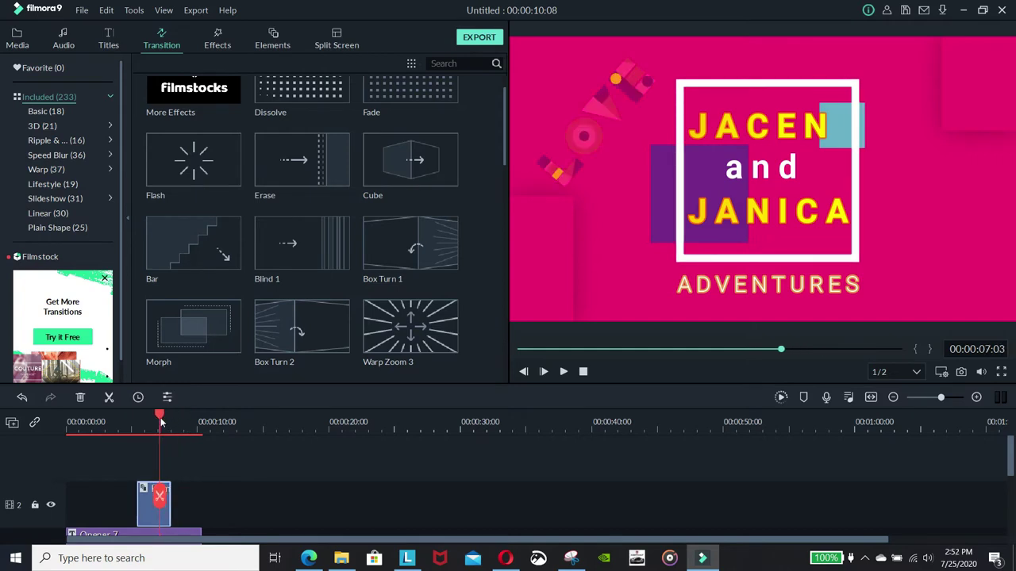
click(193, 161)
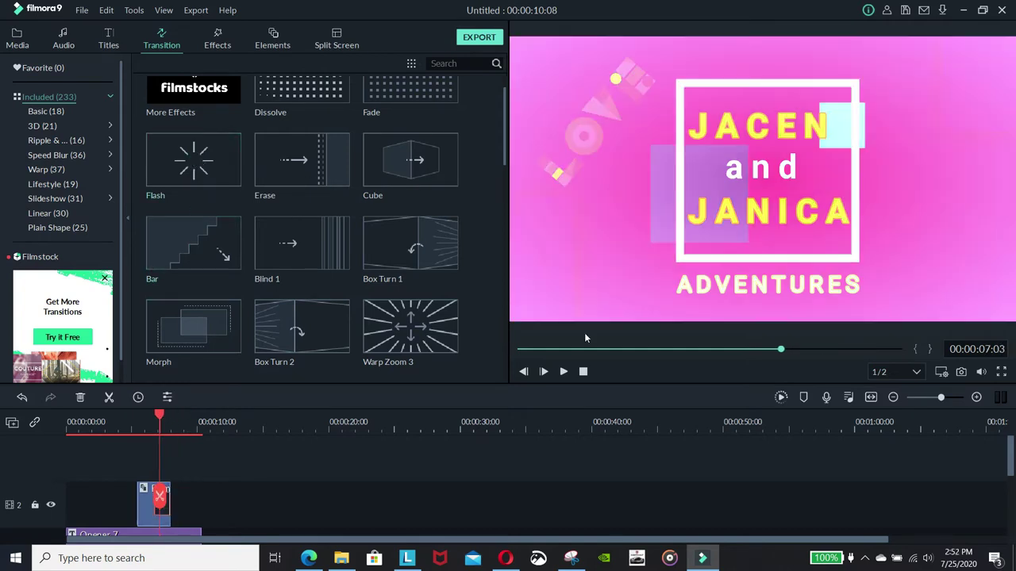
drag(143, 423, 189, 423)
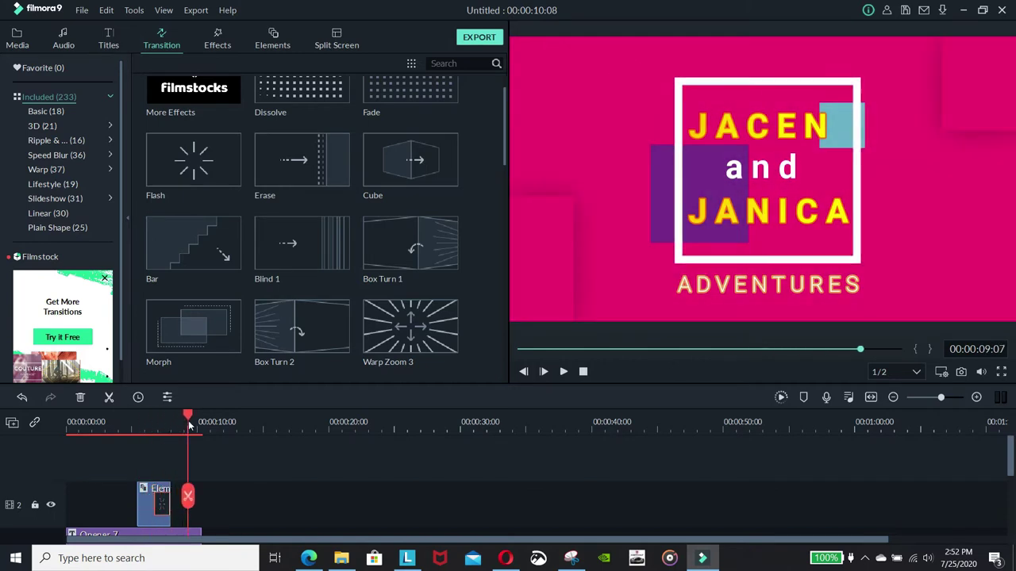
right_click(162, 508)
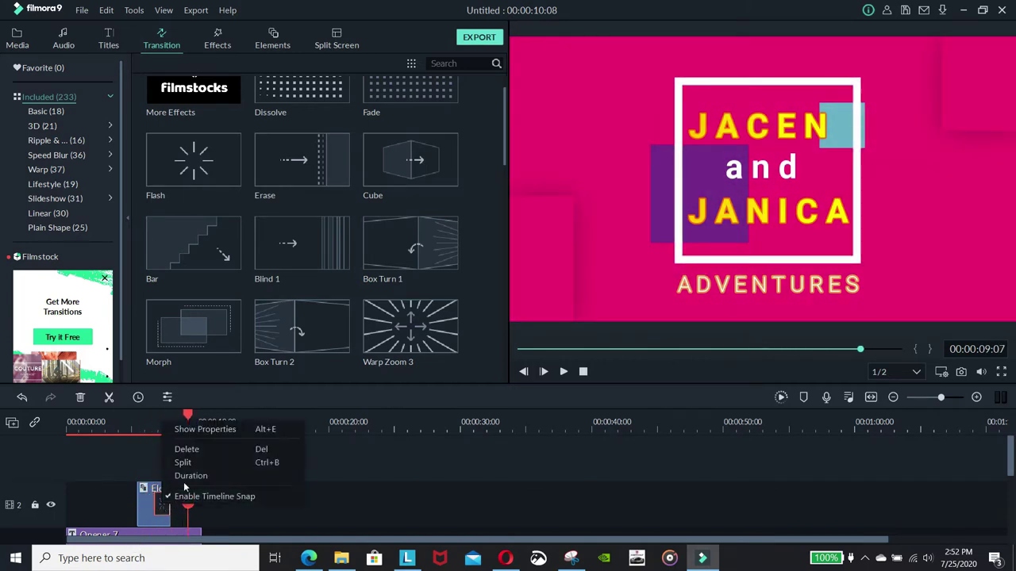
click(196, 457)
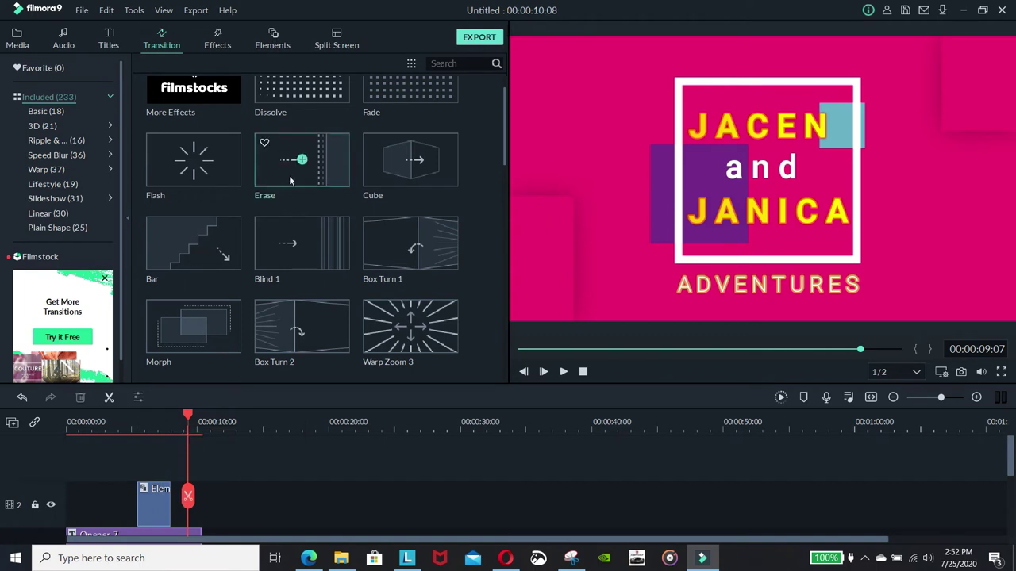
scroll(299, 195, up, 1)
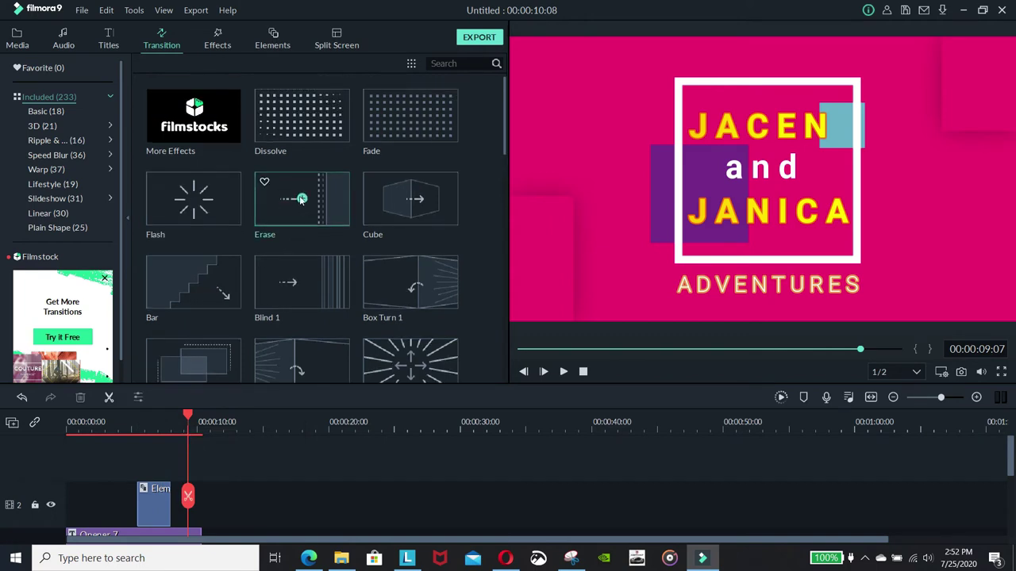
scroll(322, 219, down, 5)
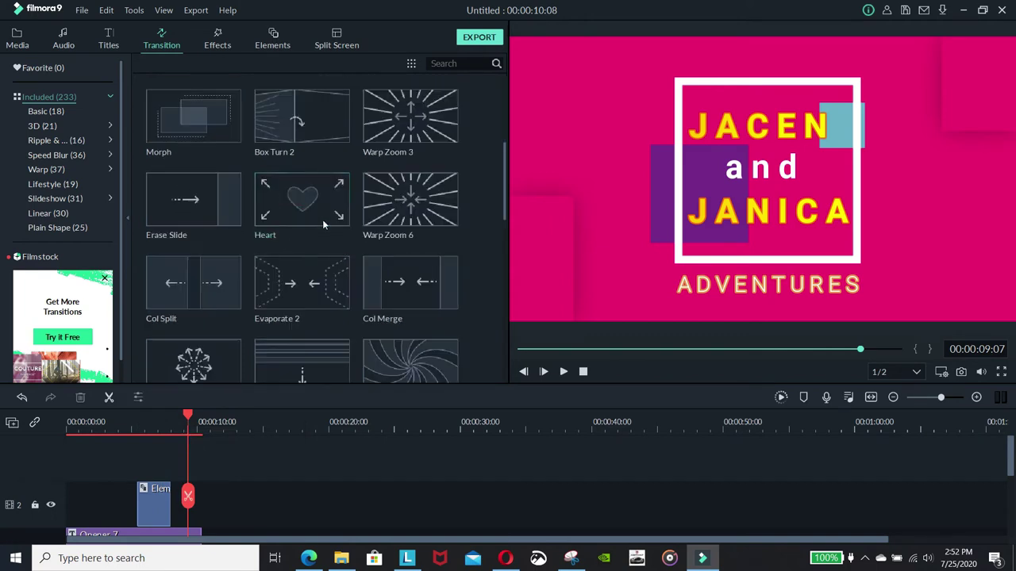
scroll(323, 217, down, 3)
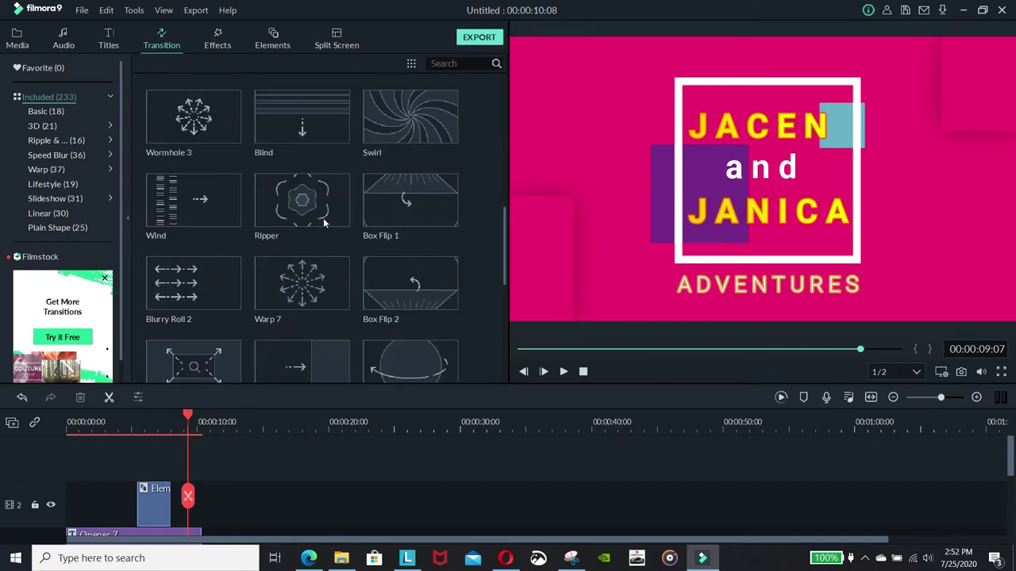
scroll(322, 223, down, 3)
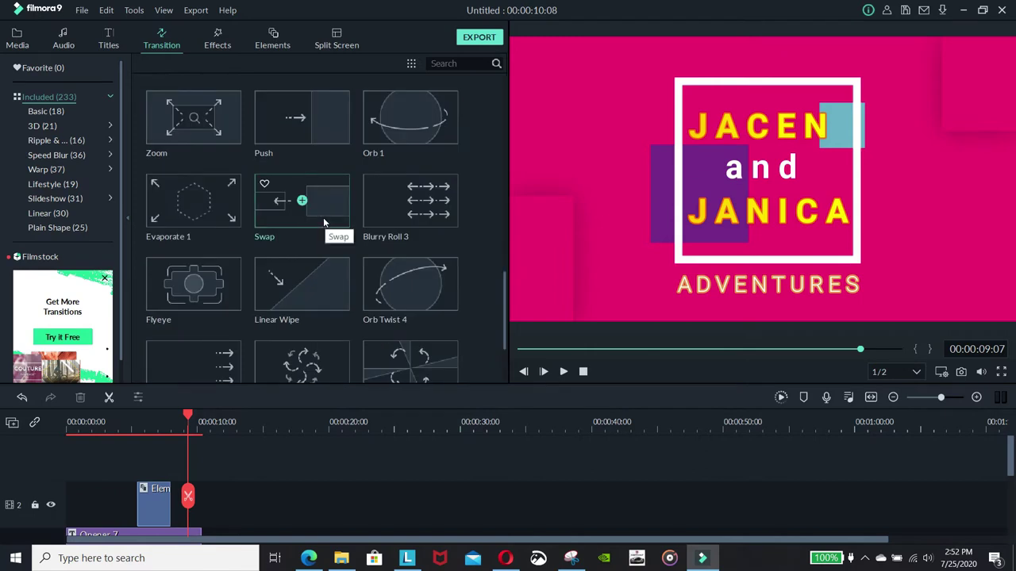
Add a drop shadow to the LOVE element with distance 6 and blur 8.
double_click(152, 514)
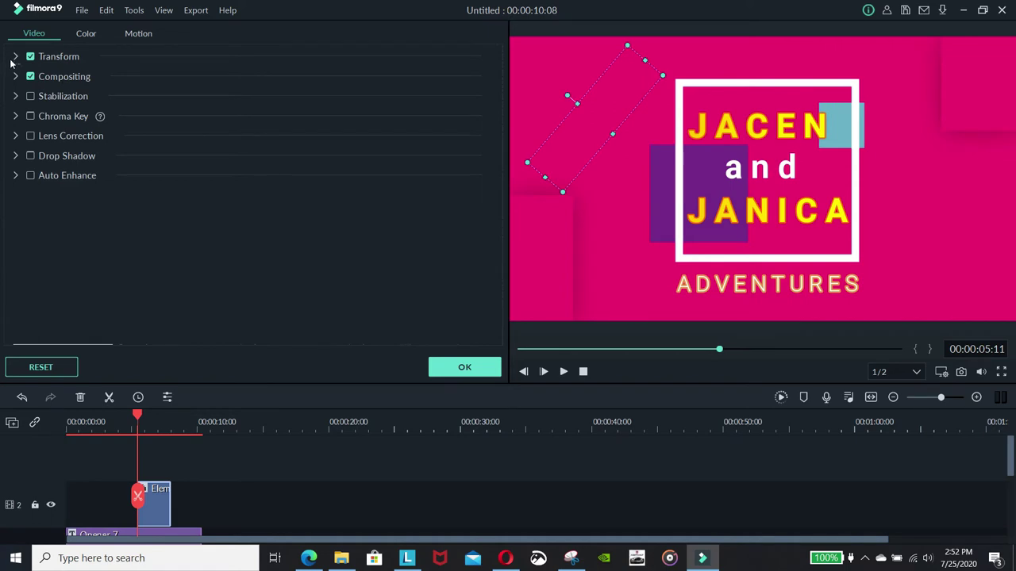
click(16, 57)
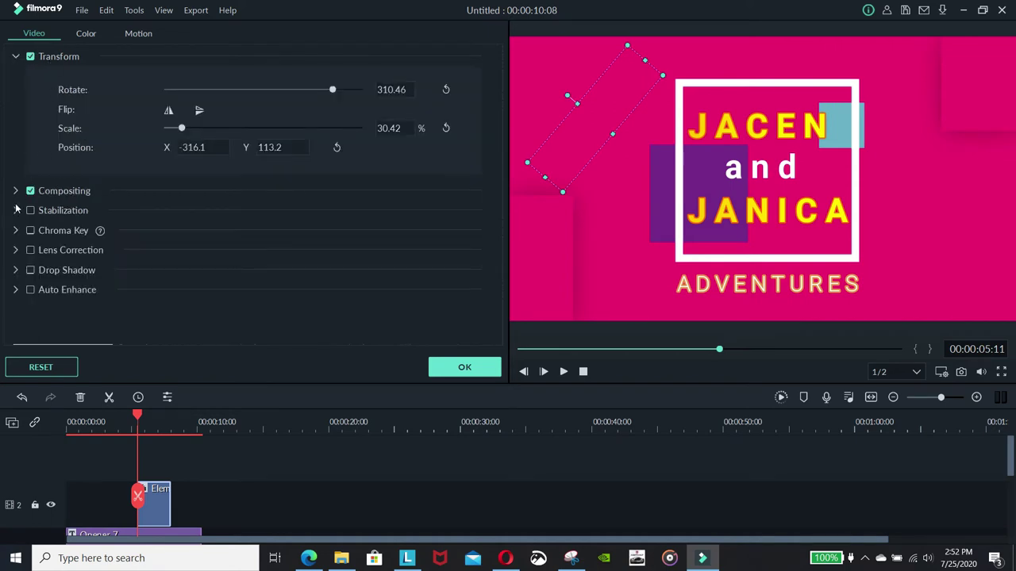
click(16, 270)
click(30, 271)
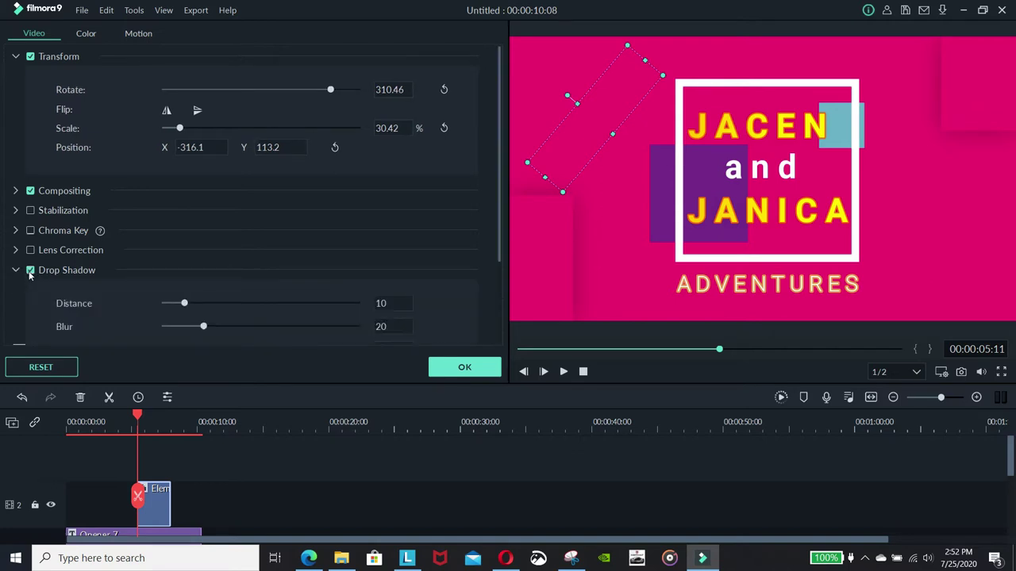
drag(141, 416, 159, 414)
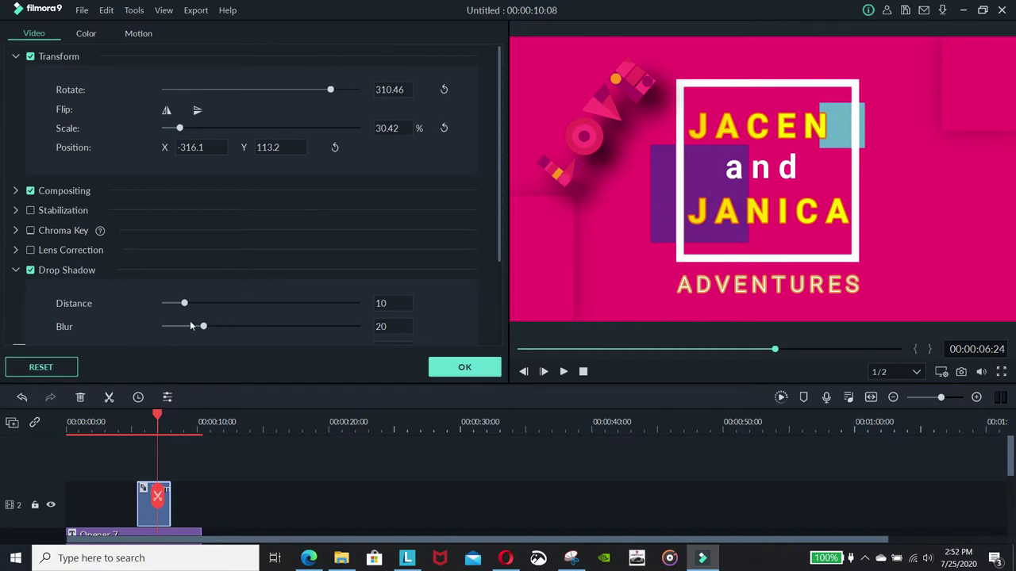
mouse_move(201, 331)
mouse_down()
mouse_move(179, 328)
mouse_move(196, 330)
mouse_up()
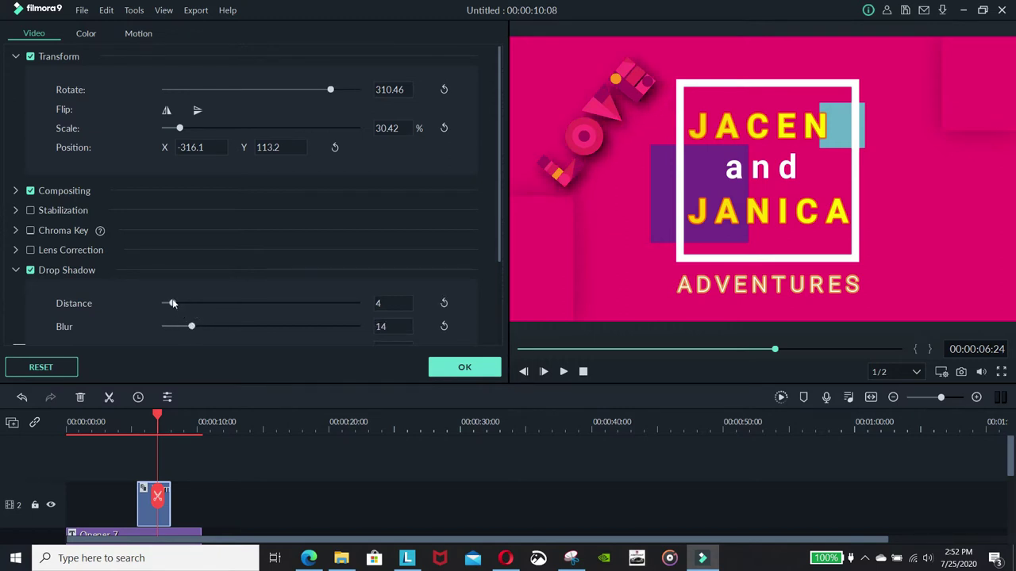
drag(182, 304, 181, 326)
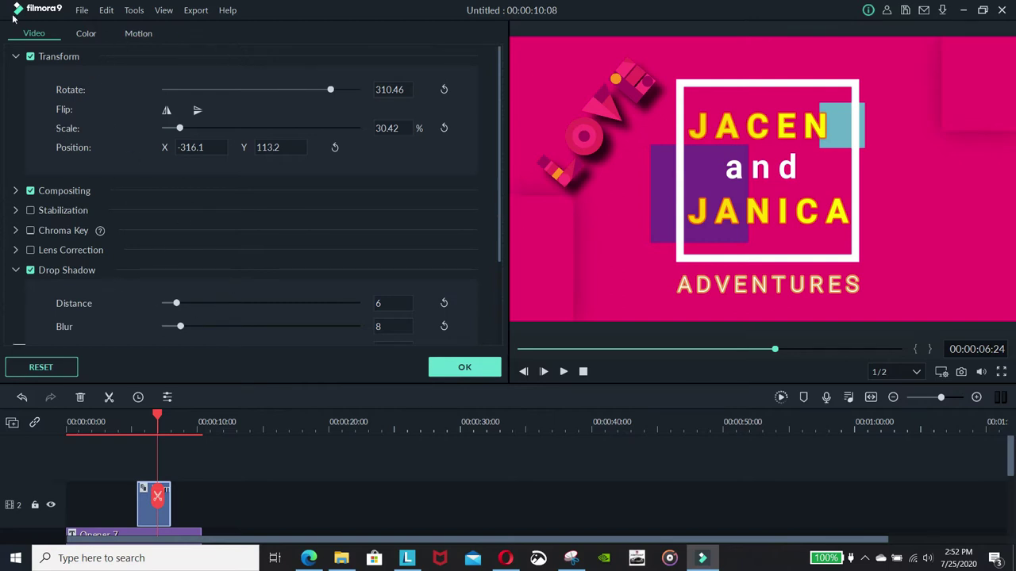
Inspect the Compositing and Transform video options available for the first name line of the title.
double_click(781, 132)
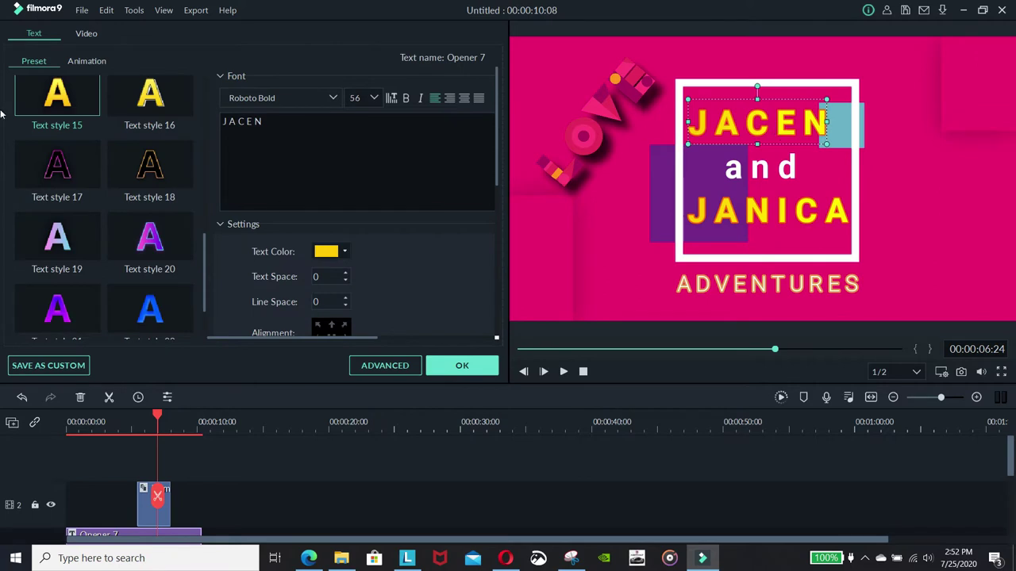
click(701, 125)
click(88, 34)
click(14, 81)
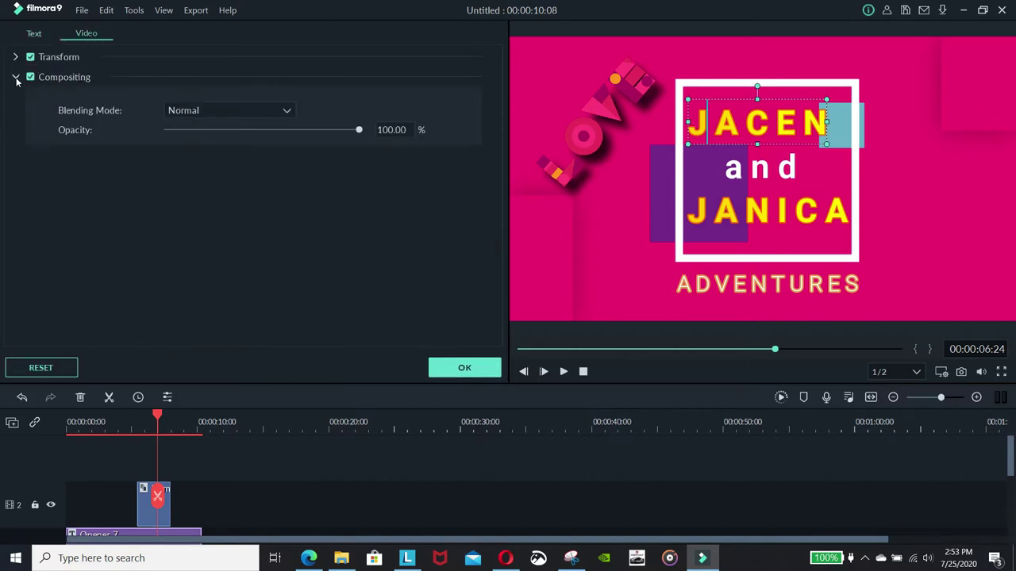
click(16, 59)
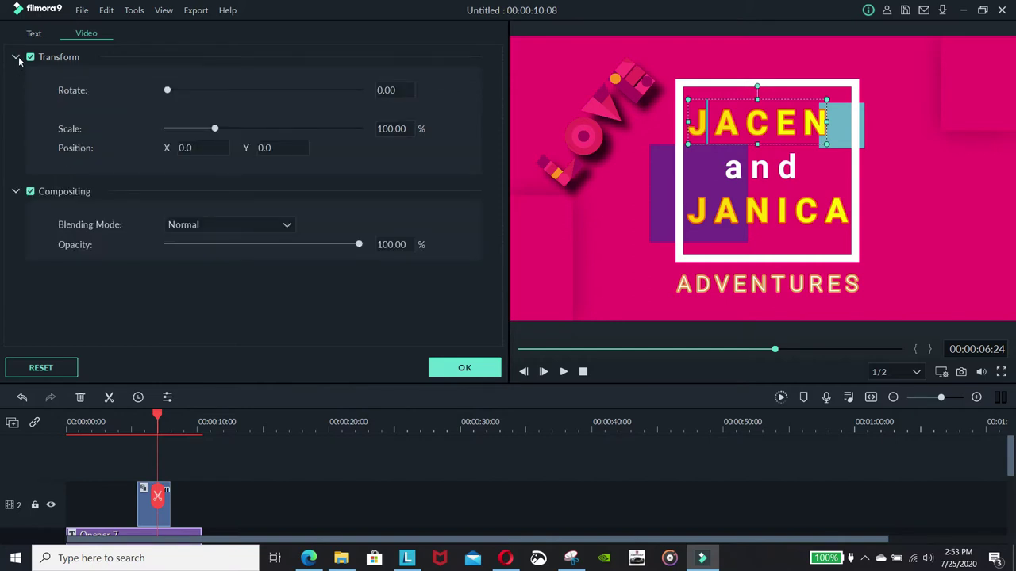
Check the video options of the ADVENTURES text line and return to the title's text settings.
click(704, 284)
double_click(705, 285)
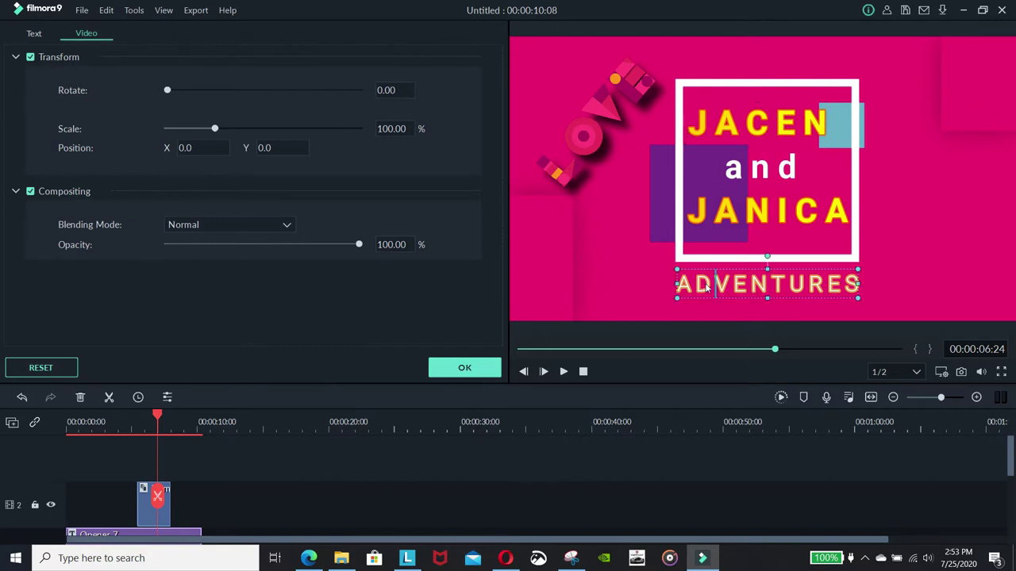
click(703, 271)
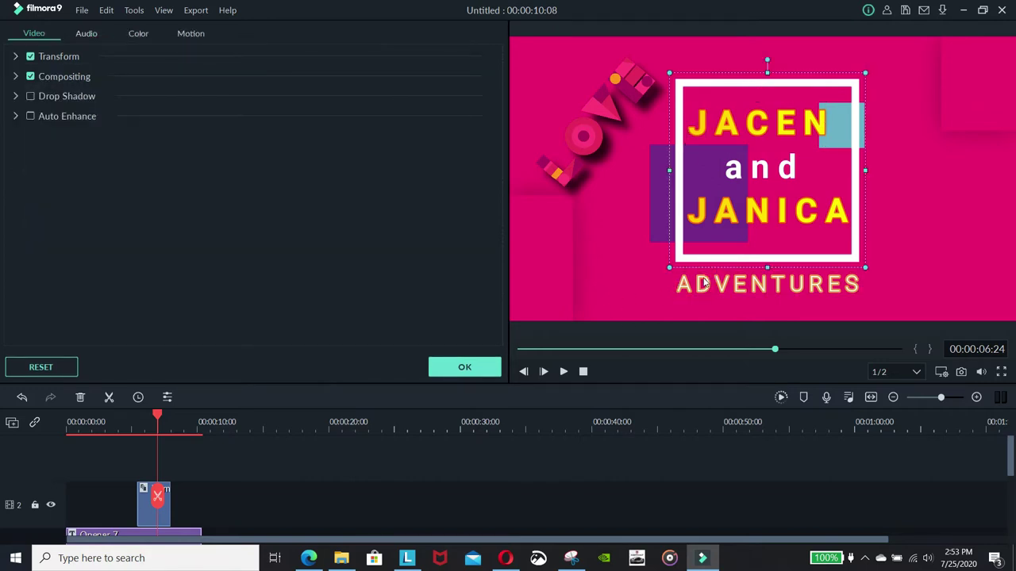
click(706, 284)
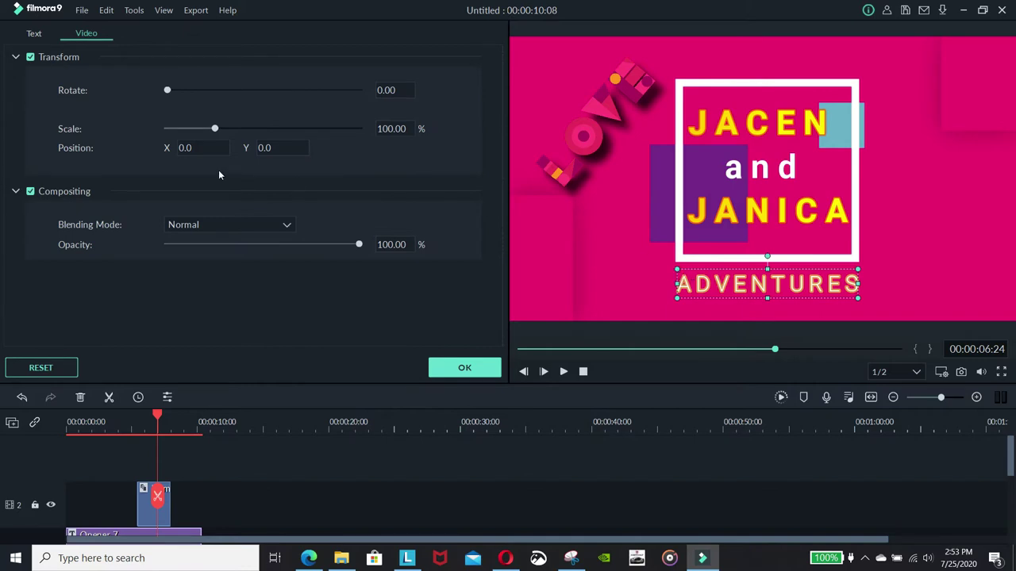
click(35, 34)
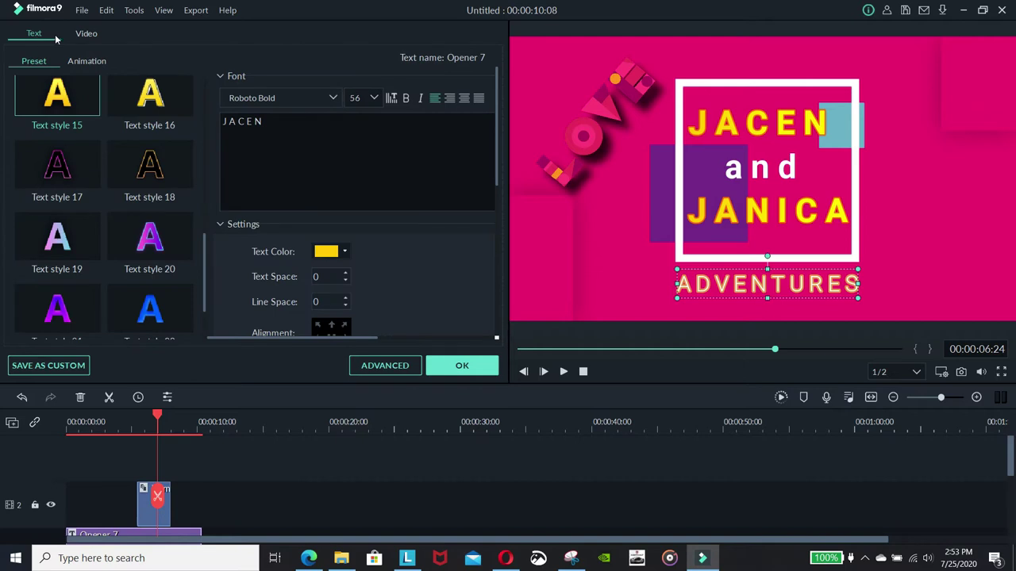
Check the title's video options, confirm its settings, and browse the Linear transitions.
click(73, 36)
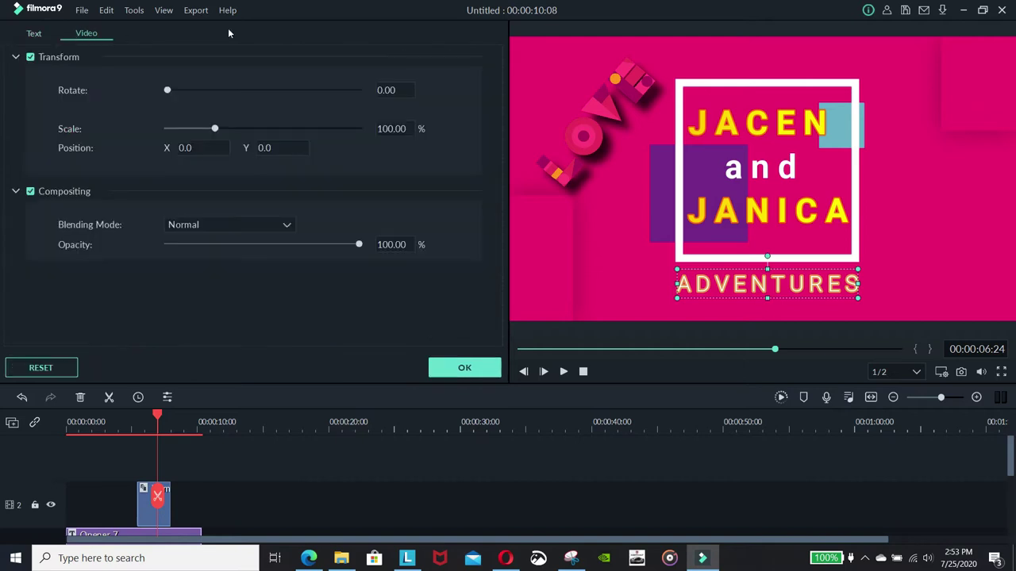
click(465, 367)
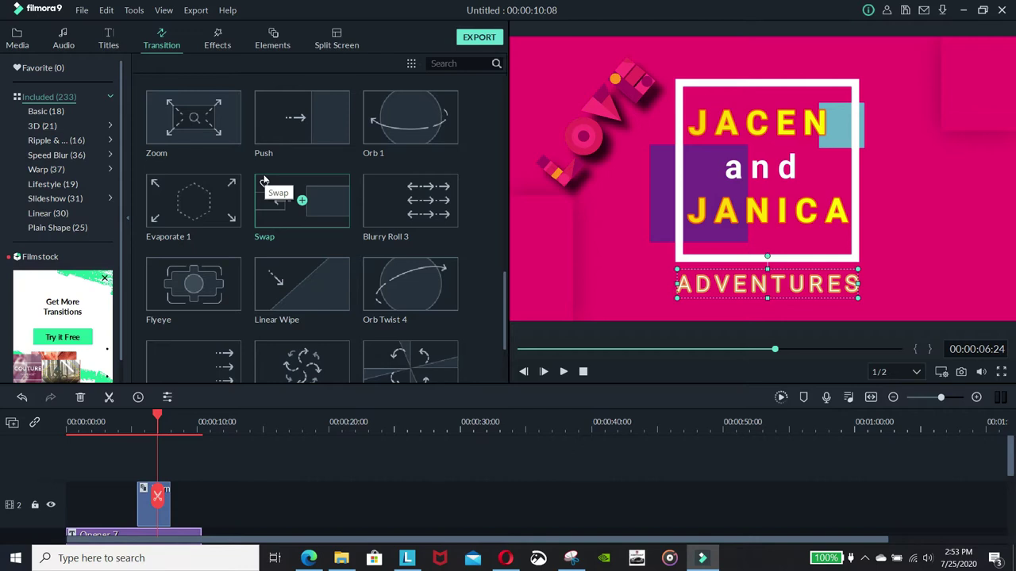
click(37, 216)
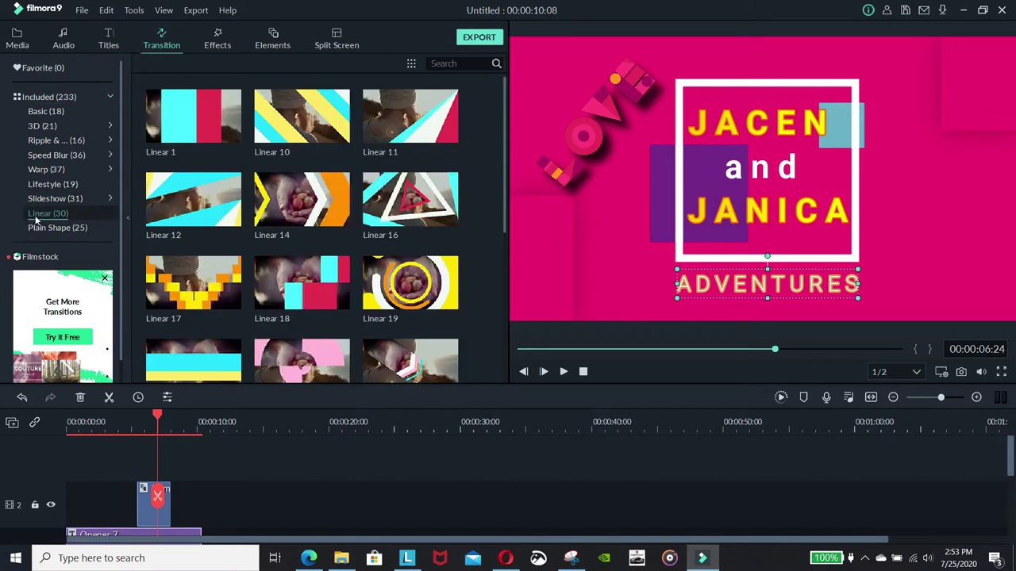
scroll(204, 224, down, 3)
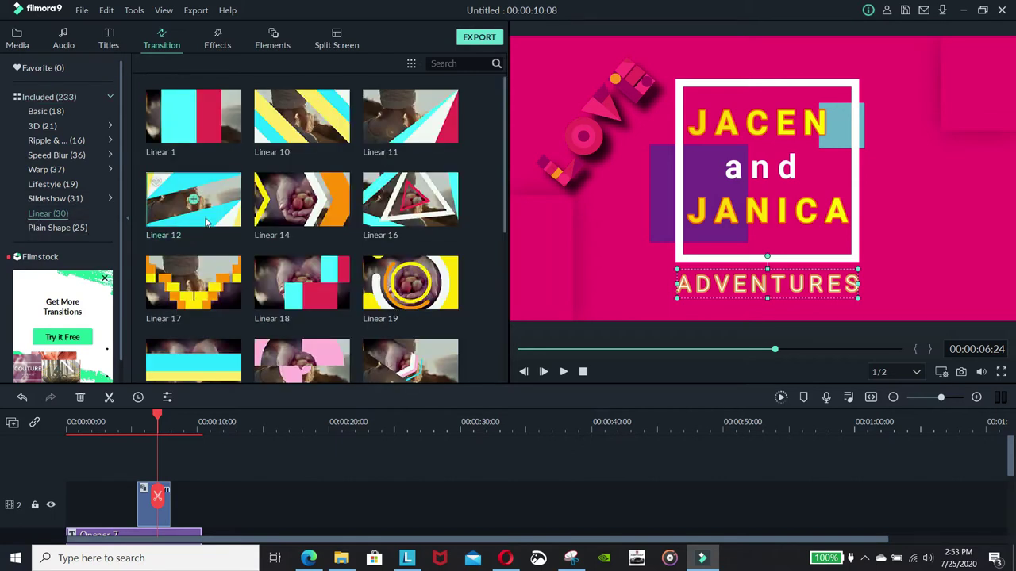
scroll(205, 225, down, 1)
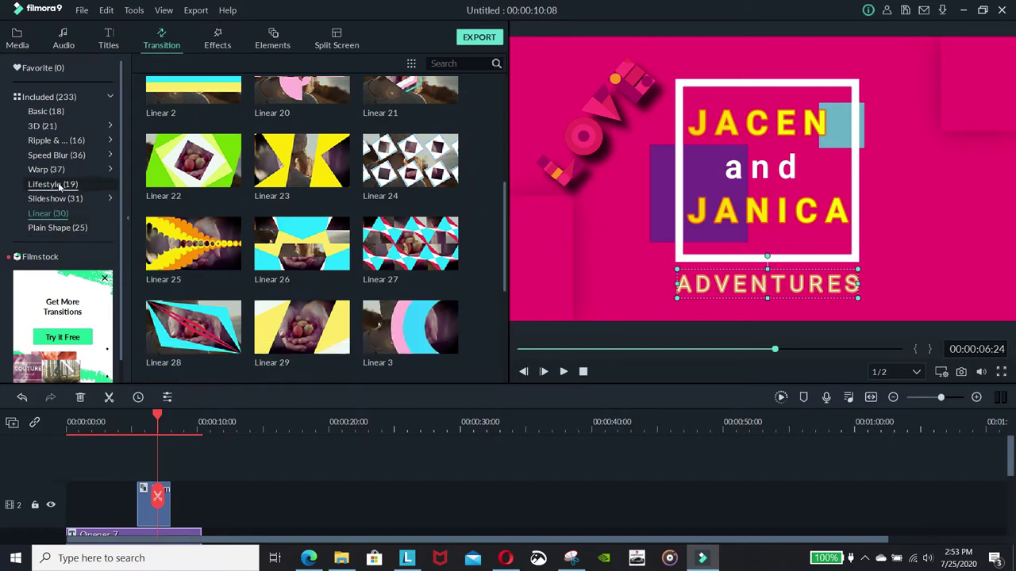
Try the Box Turn 1 transition from the 3D category on the Opener 7 title and play the intro from the beginning.
click(44, 126)
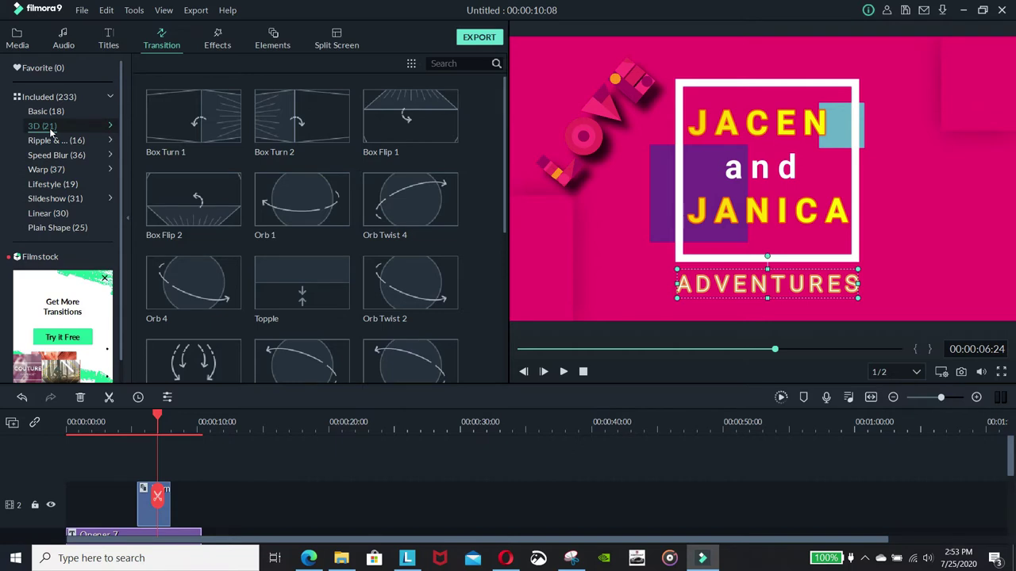
mouse_move(193, 117)
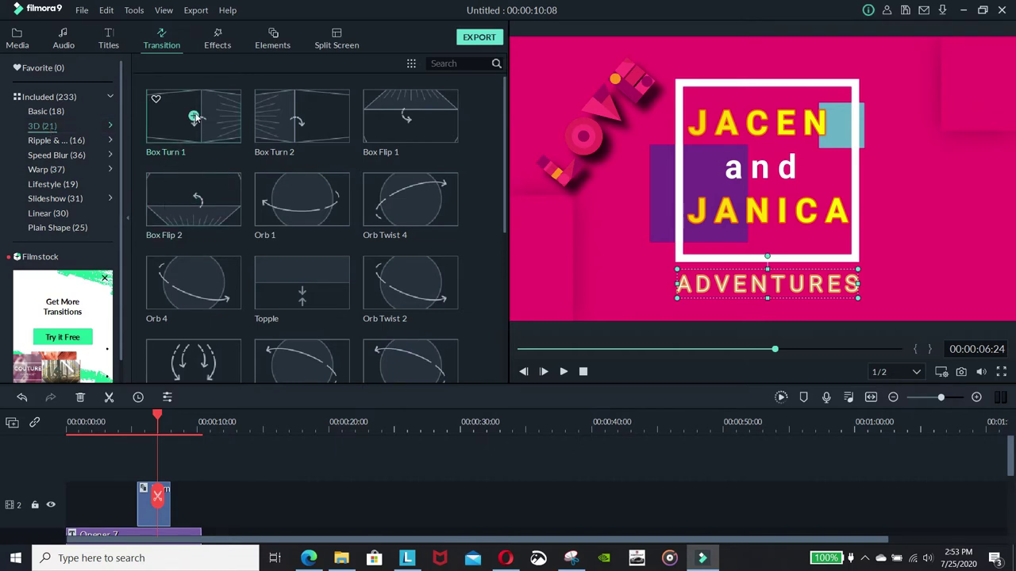
click(672, 324)
click(583, 371)
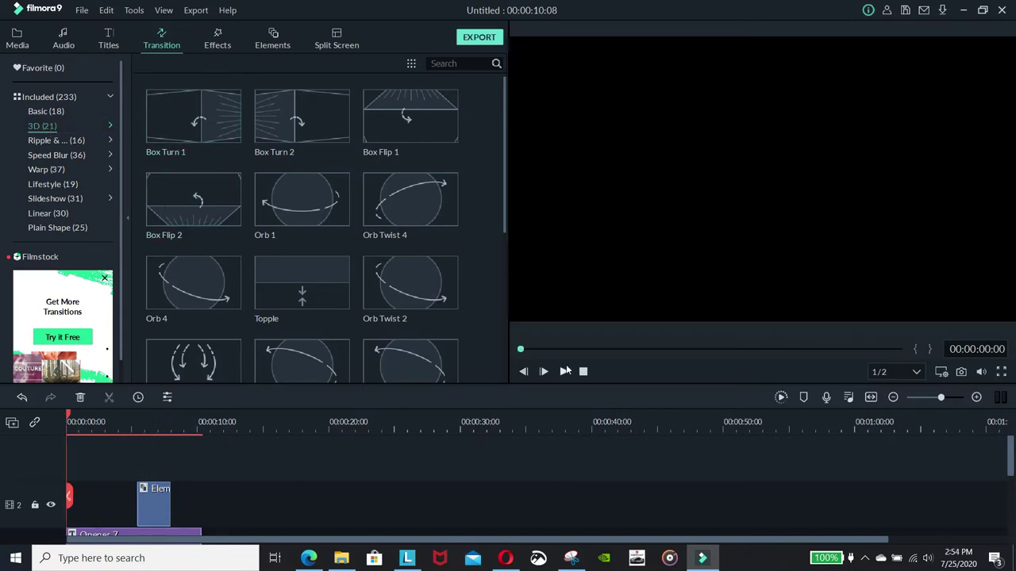
click(562, 371)
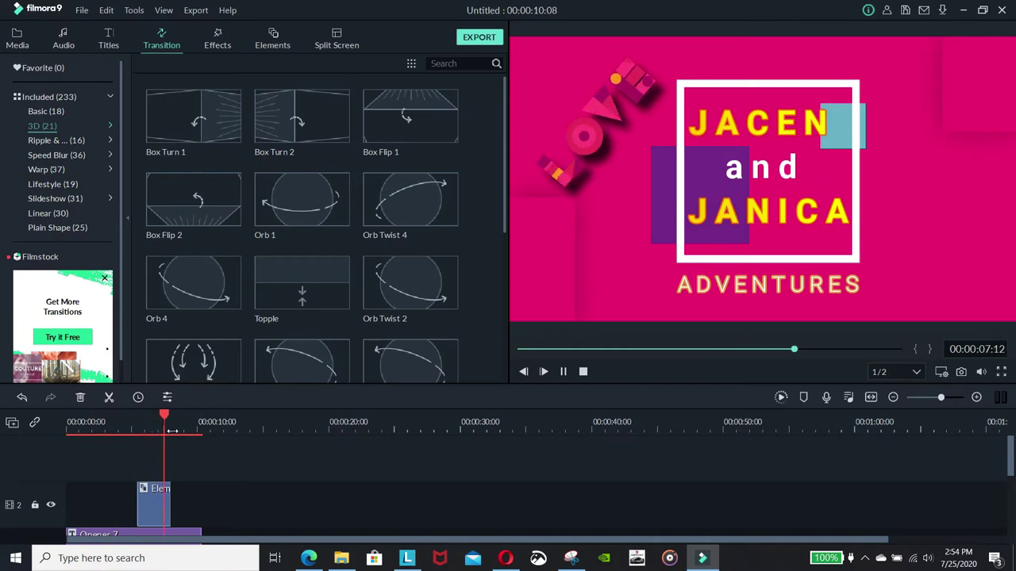
click(563, 373)
scroll(297, 444, up, 2)
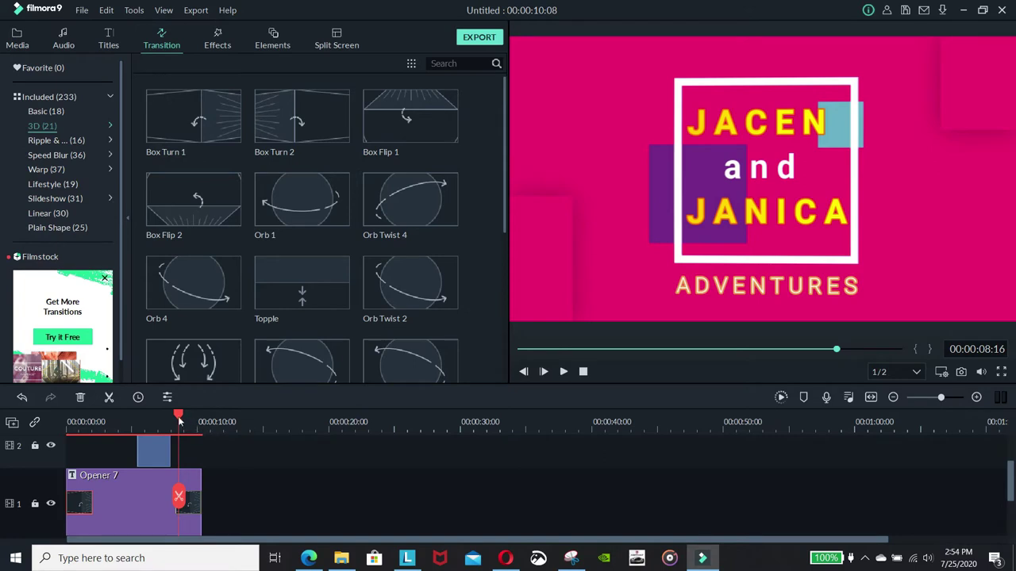
drag(179, 415, 2, 433)
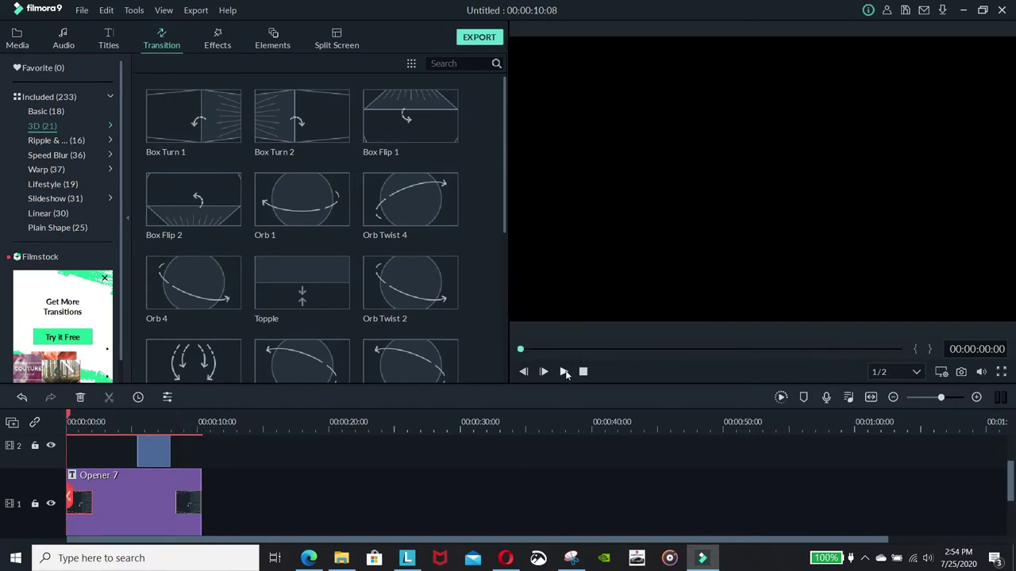
click(564, 372)
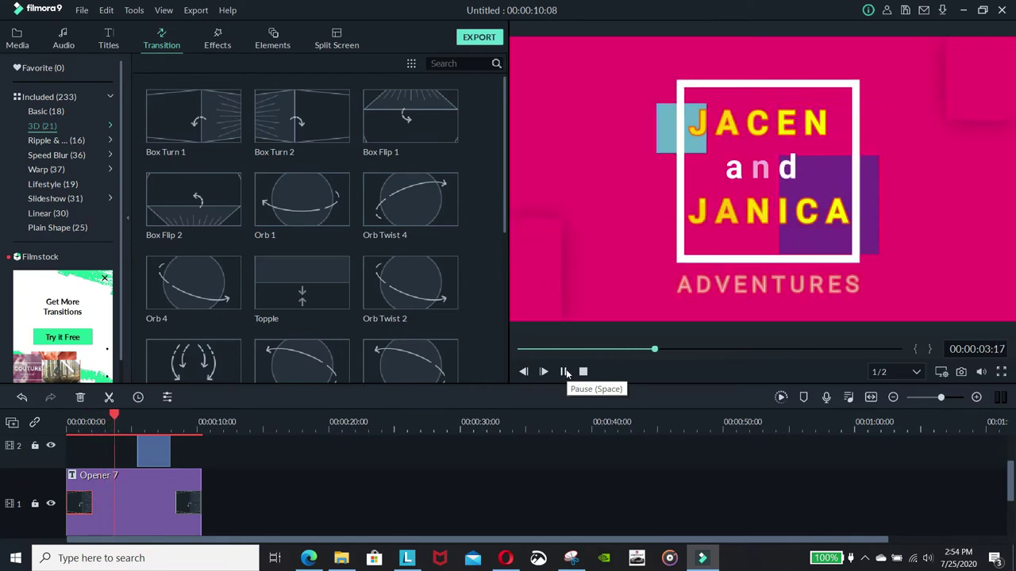
click(565, 371)
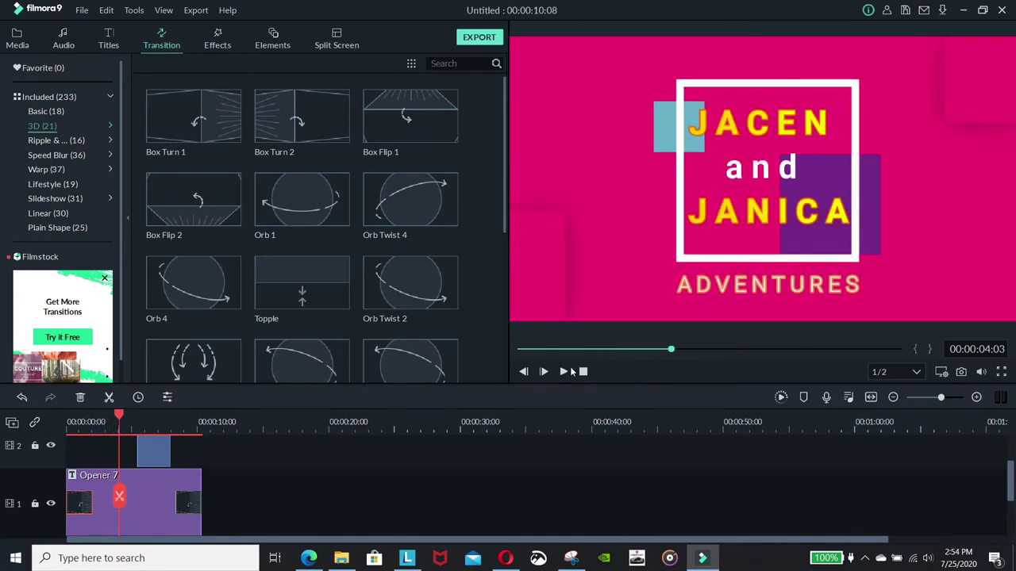
Remove the transitions at both ends of the Opener 7 title and trim its end to 00:00:10:01.
right_click(78, 502)
click(118, 443)
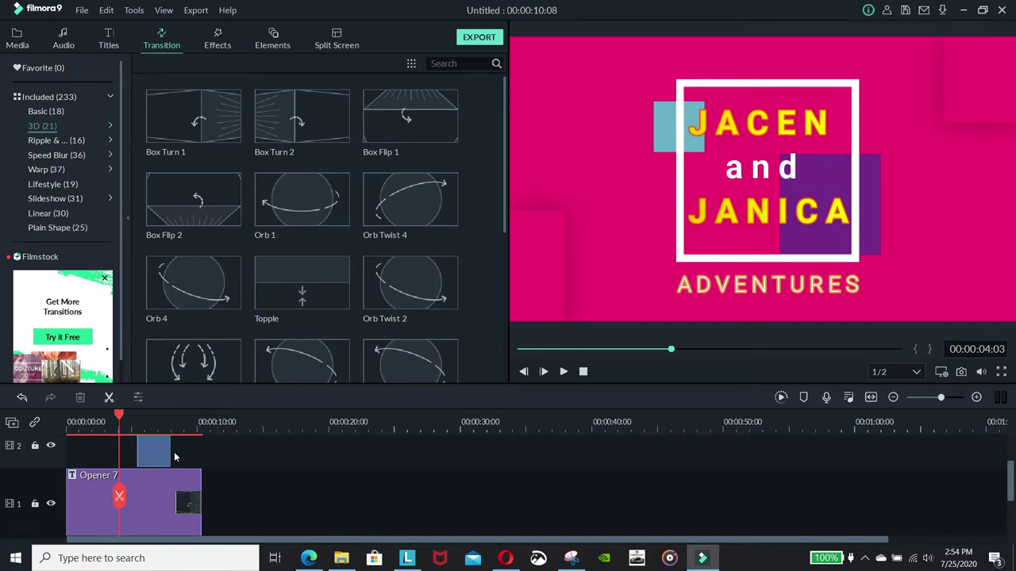
mouse_move(201, 478)
mouse_down()
mouse_move(260, 475)
mouse_move(196, 474)
mouse_up()
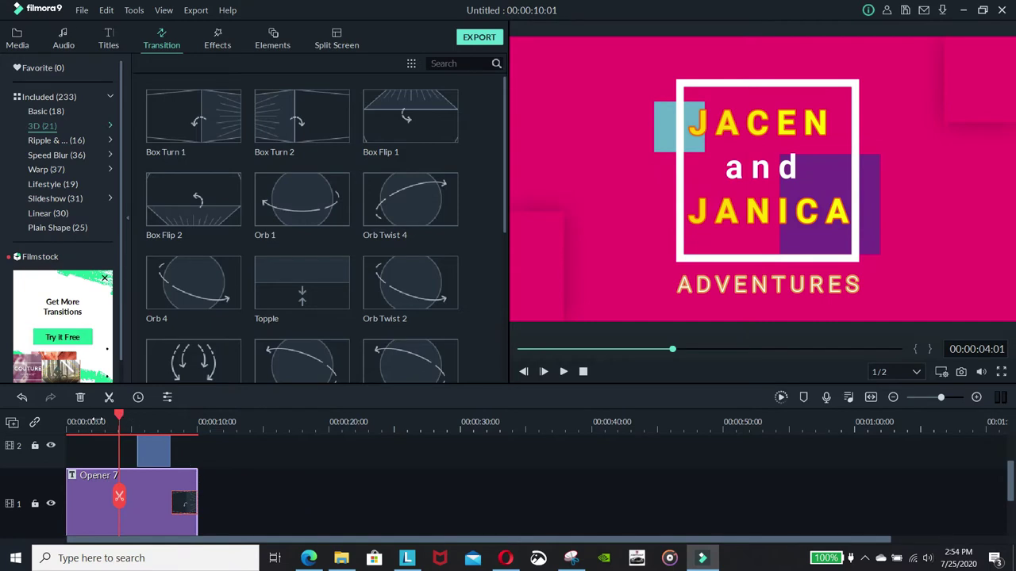
drag(120, 418, 37, 431)
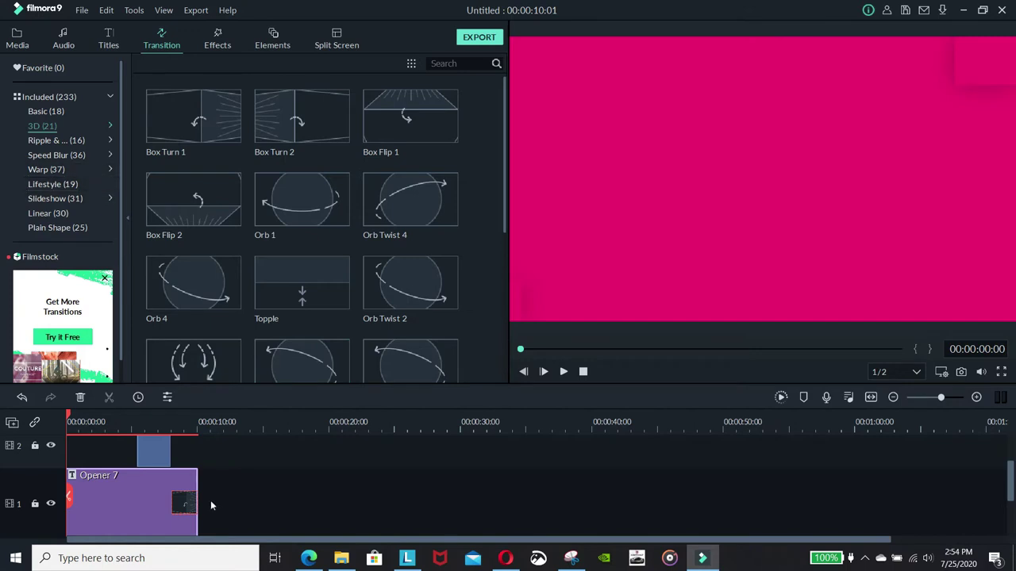
right_click(185, 508)
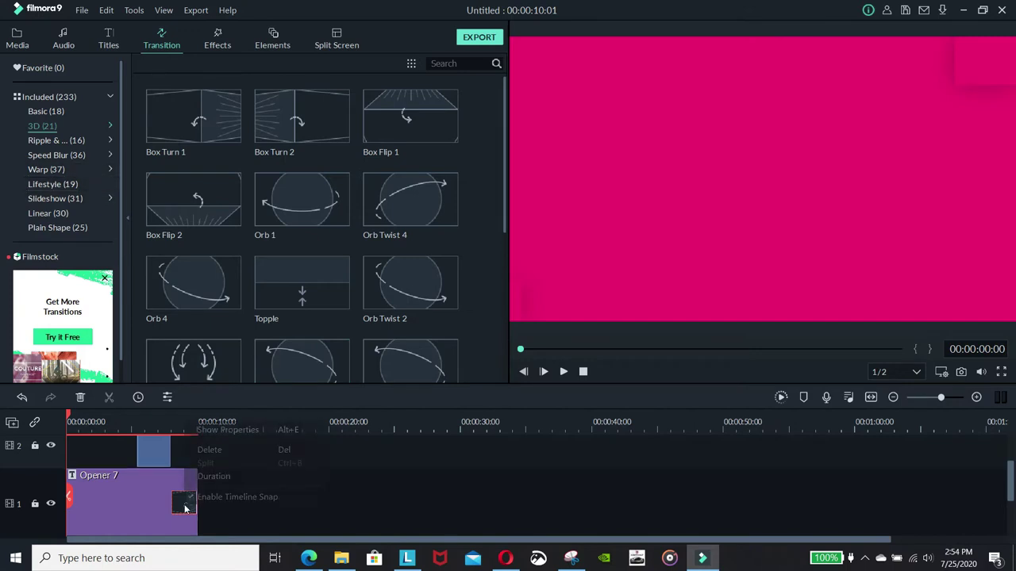
click(200, 451)
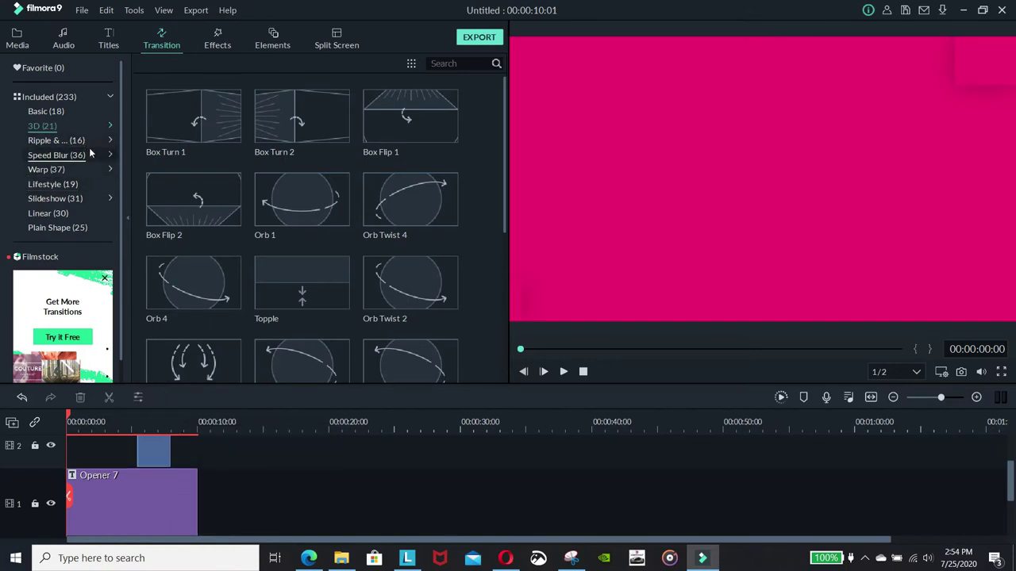
Try the basic Round Zoom In transition at the end of the LOVE element, scrub the playhead to check it, and remove it.
click(56, 111)
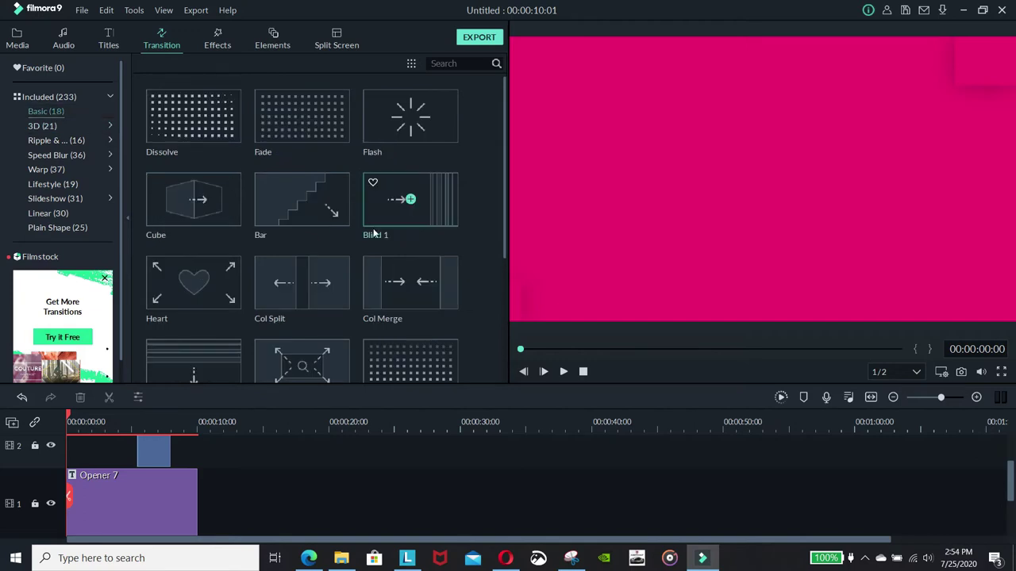
scroll(350, 253, down, 3)
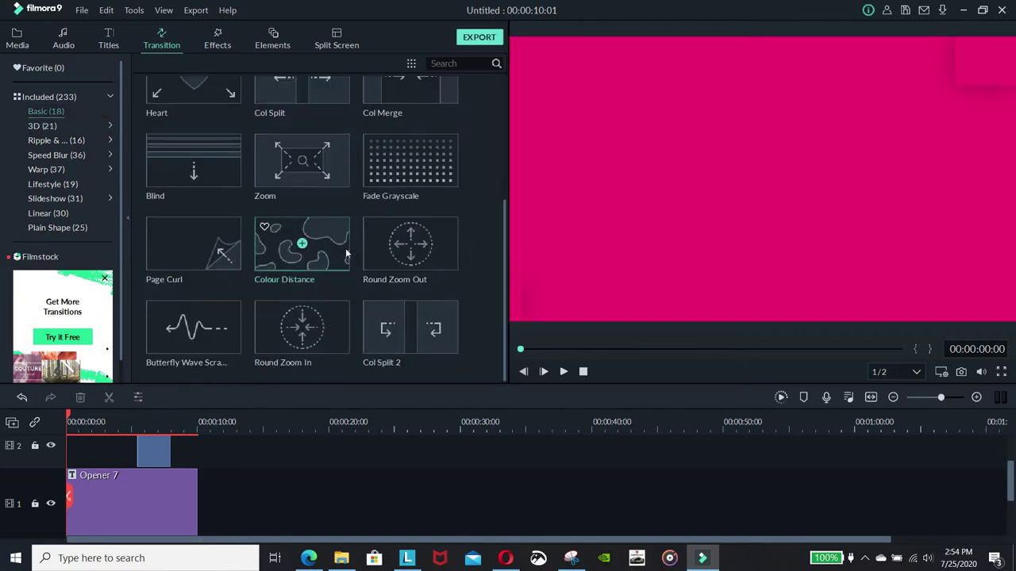
click(142, 460)
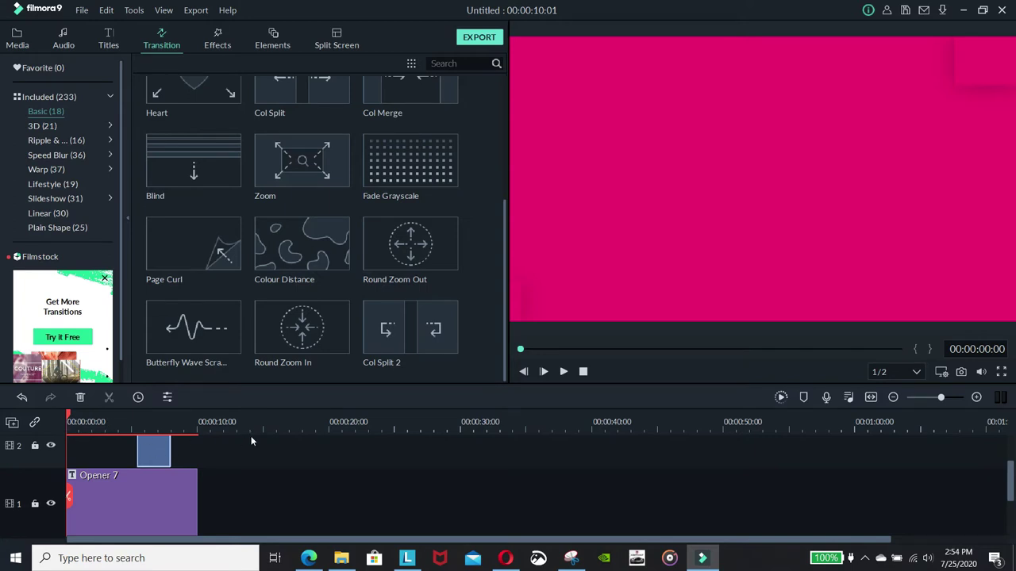
drag(275, 387, 284, 338)
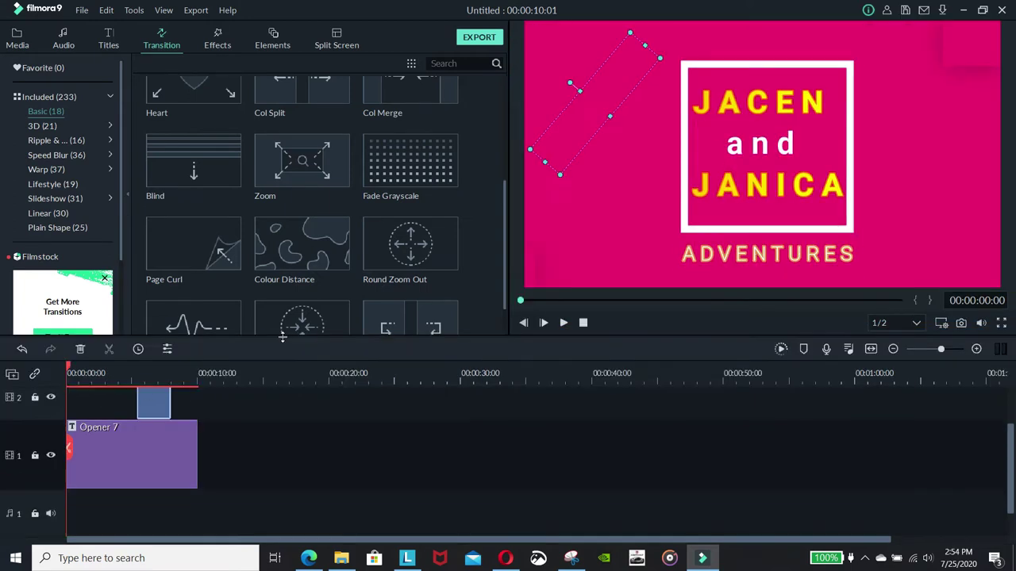
scroll(350, 303, down, 1)
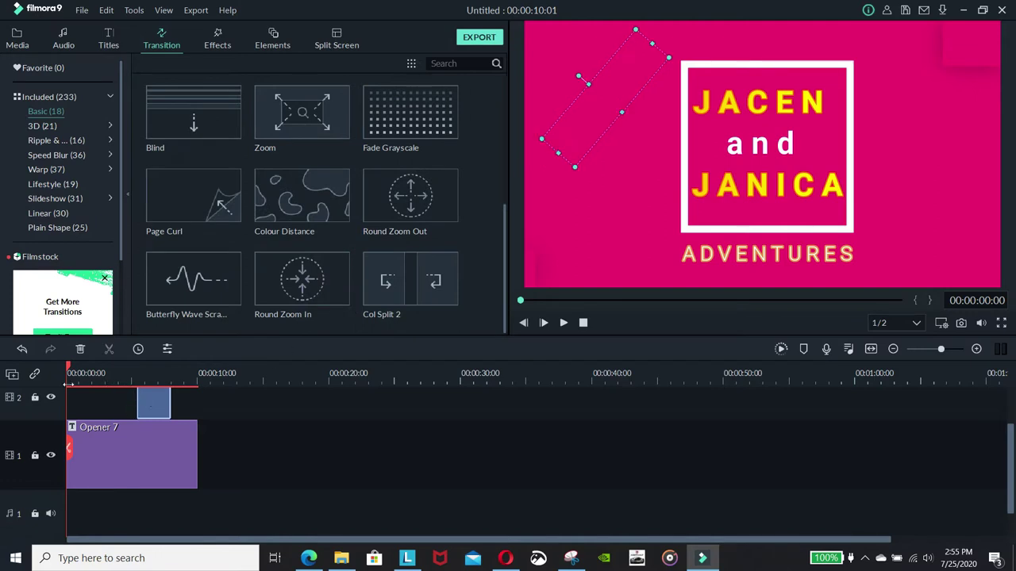
drag(70, 367, 146, 369)
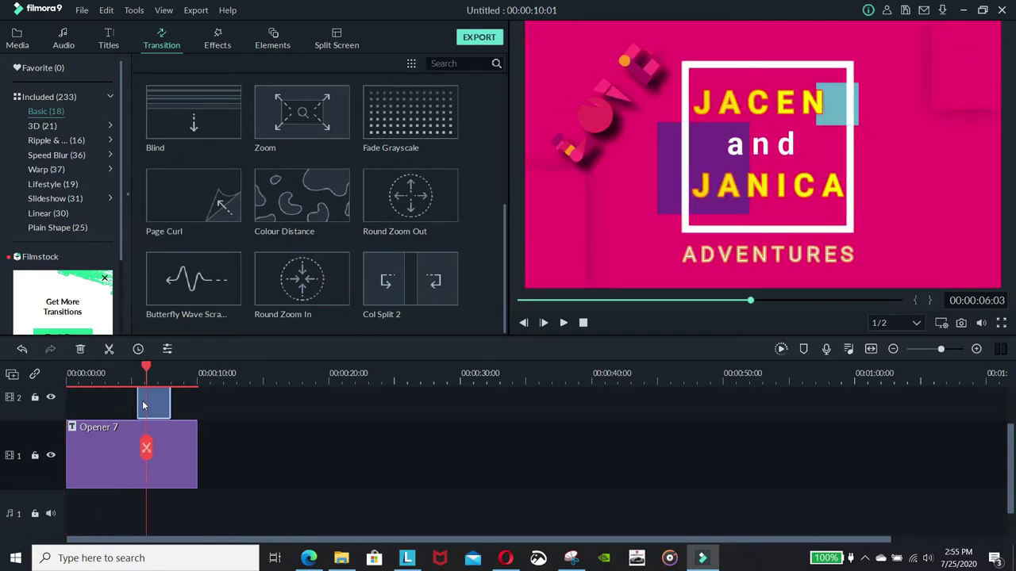
drag(305, 280, 166, 402)
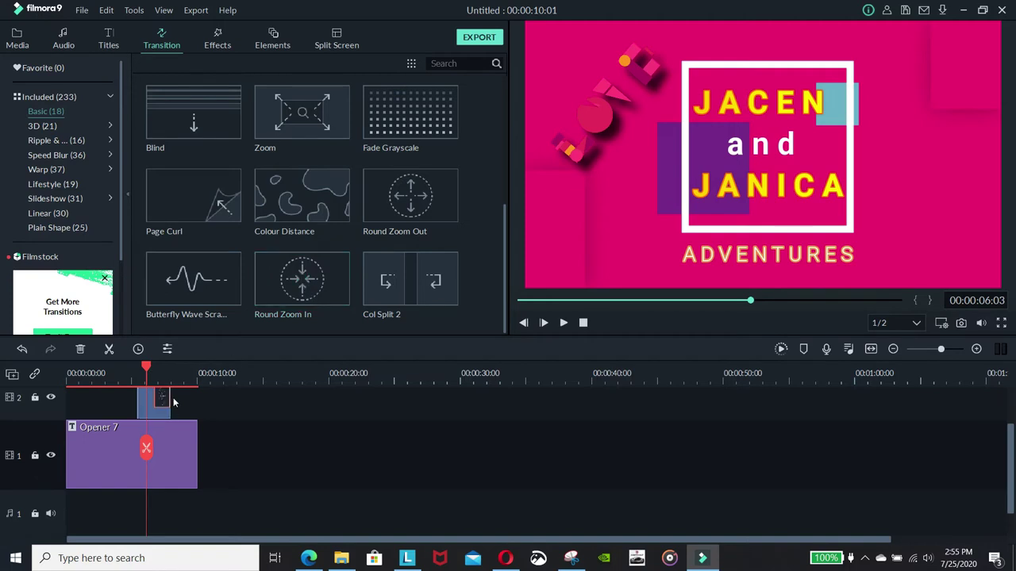
drag(153, 366, 121, 372)
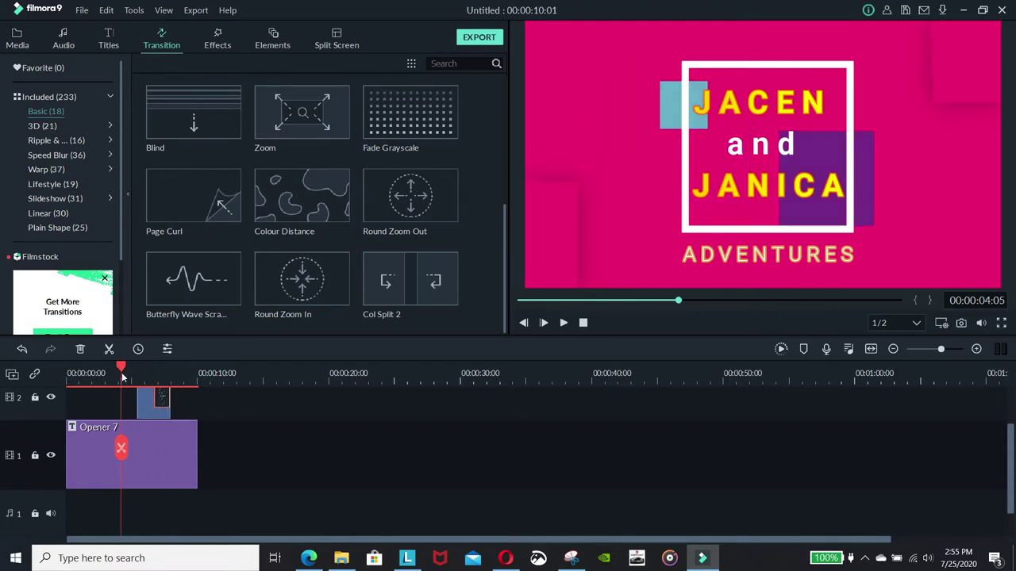
right_click(165, 397)
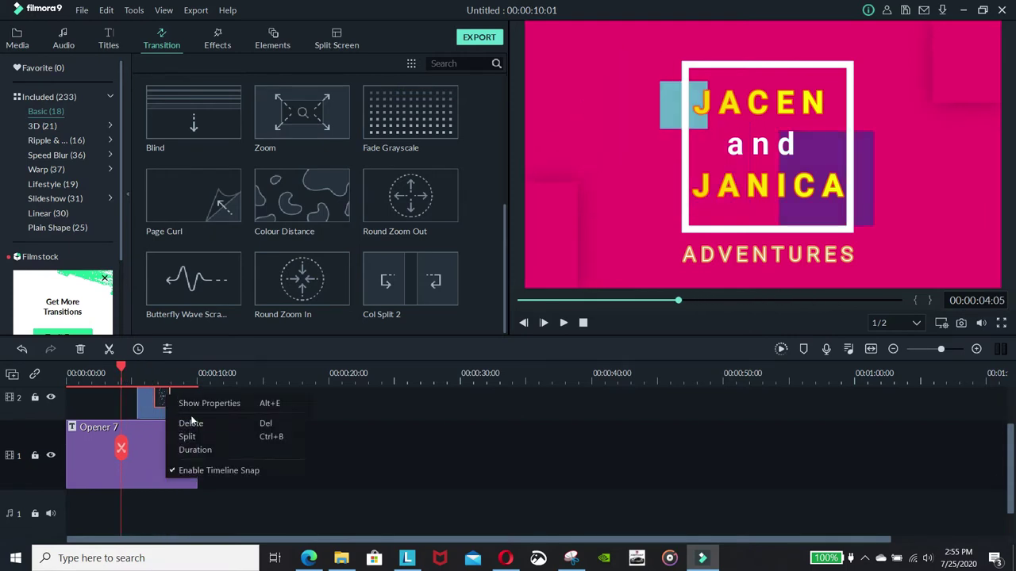
click(190, 422)
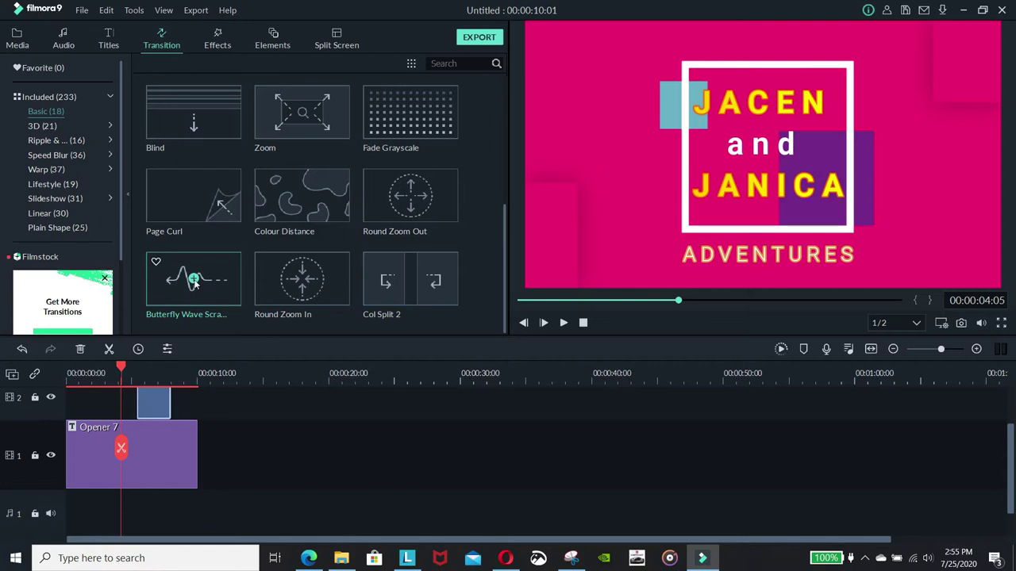
Try the Butterfly Wave transition at the end of the LOVE element and delete it from the clip.
drag(190, 282, 159, 401)
mouse_move(121, 370)
mouse_down()
mouse_move(170, 371)
mouse_move(128, 373)
mouse_up()
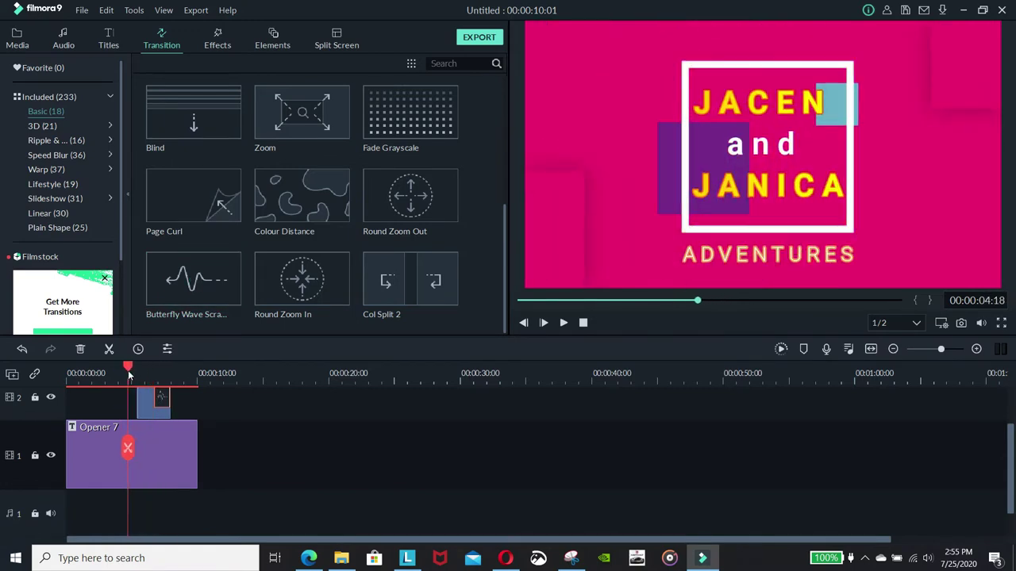
right_click(161, 403)
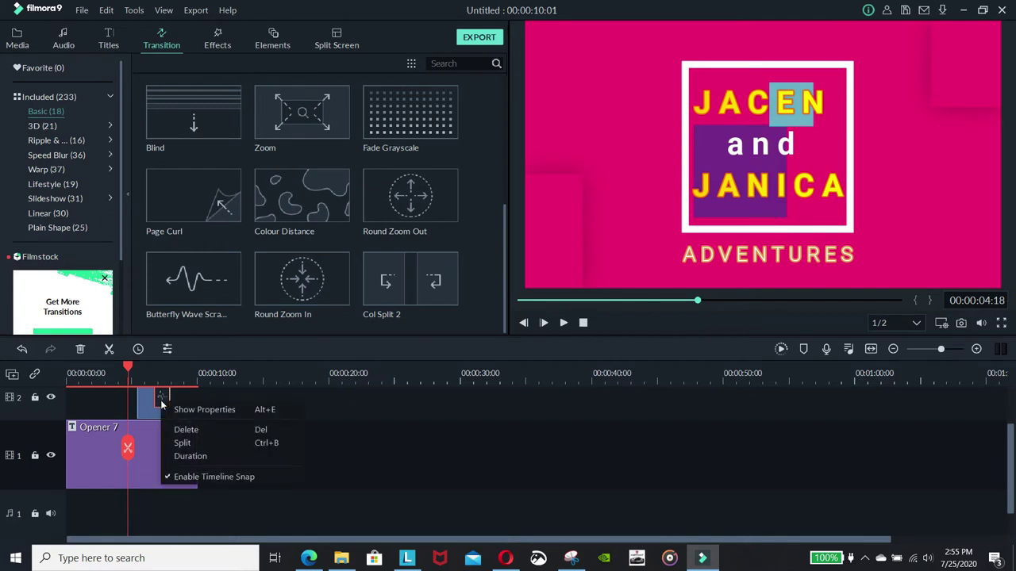
click(186, 433)
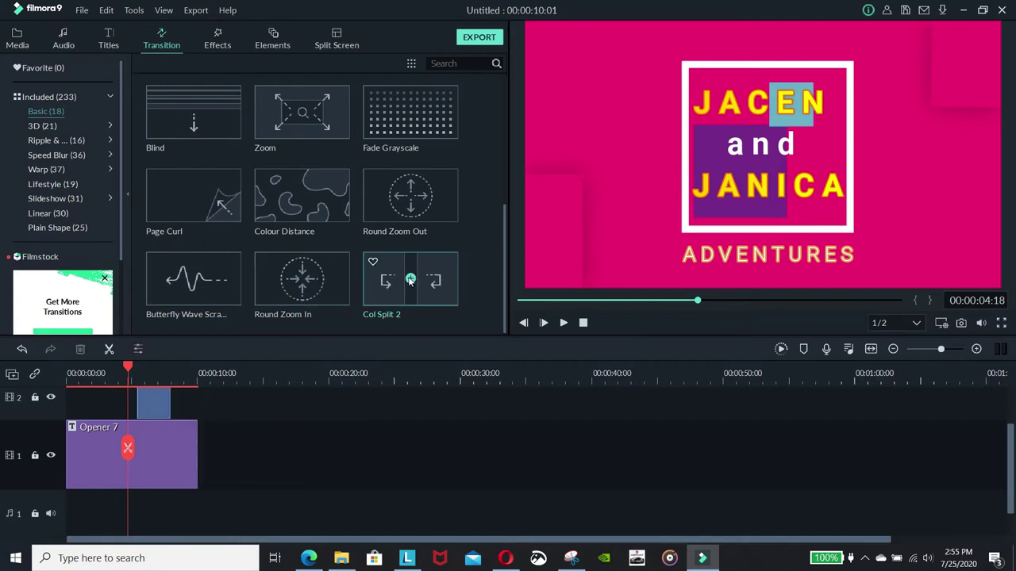
Add the Col Split 2 transition to the end of the LOVE element and preview the intro from the beginning.
click(154, 406)
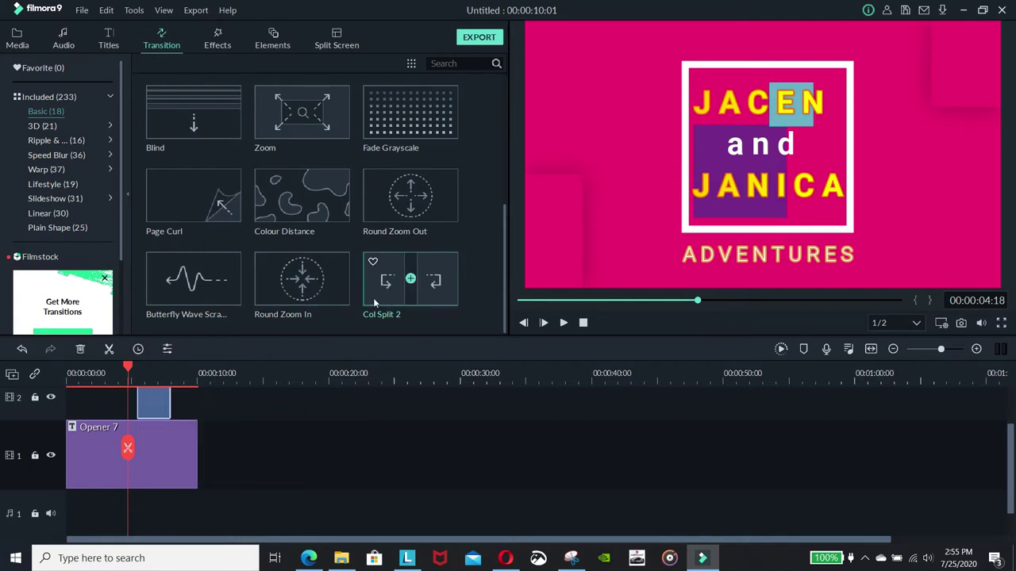
click(411, 278)
drag(128, 366, 68, 366)
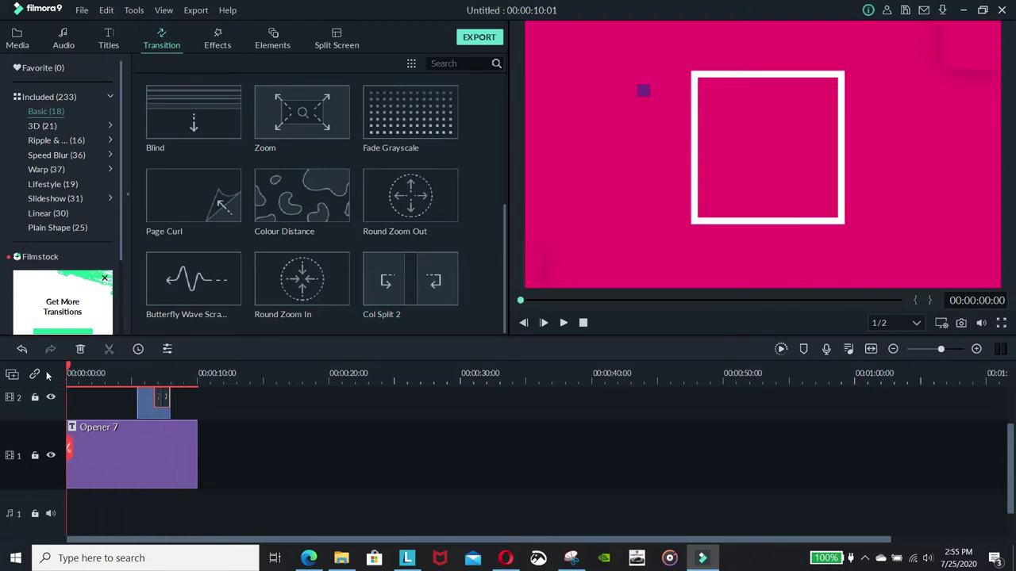
click(564, 323)
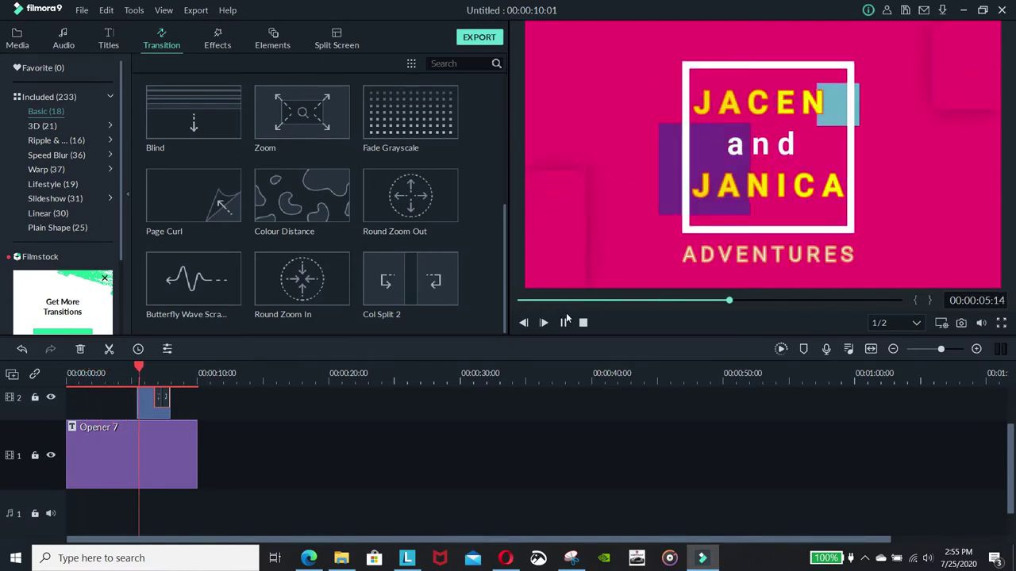
click(564, 322)
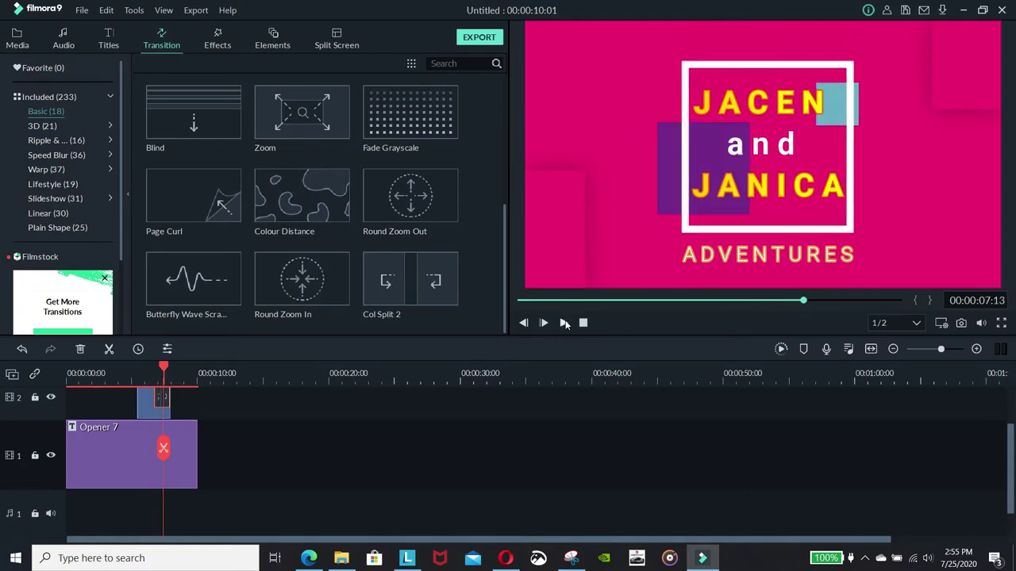
Add Title 38 above the LOVE element at 00:00:07:13 and position the playhead at 00:00:08:06 to view it.
mouse_move(175, 285)
mouse_move(266, 319)
click(721, 256)
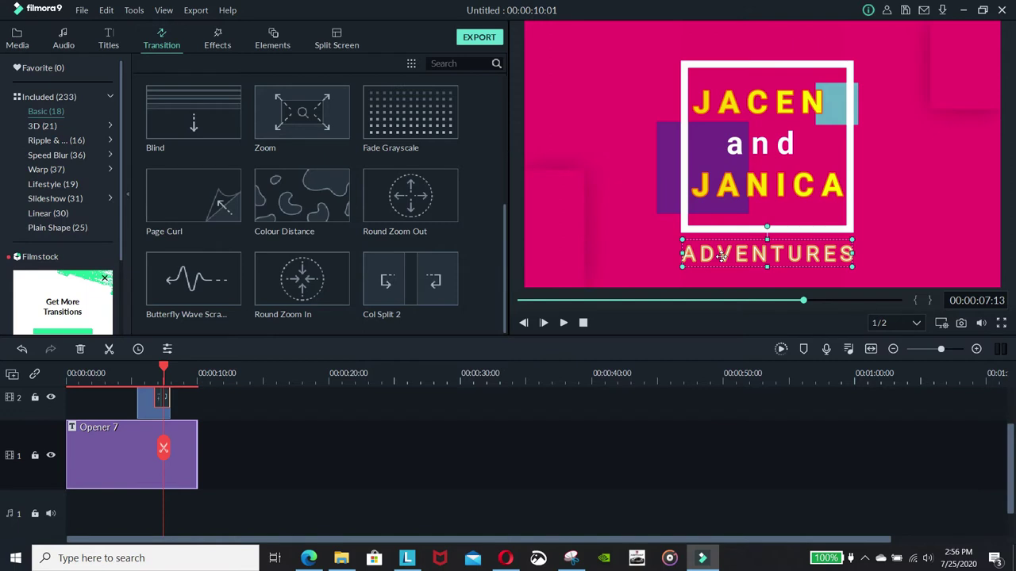
click(110, 44)
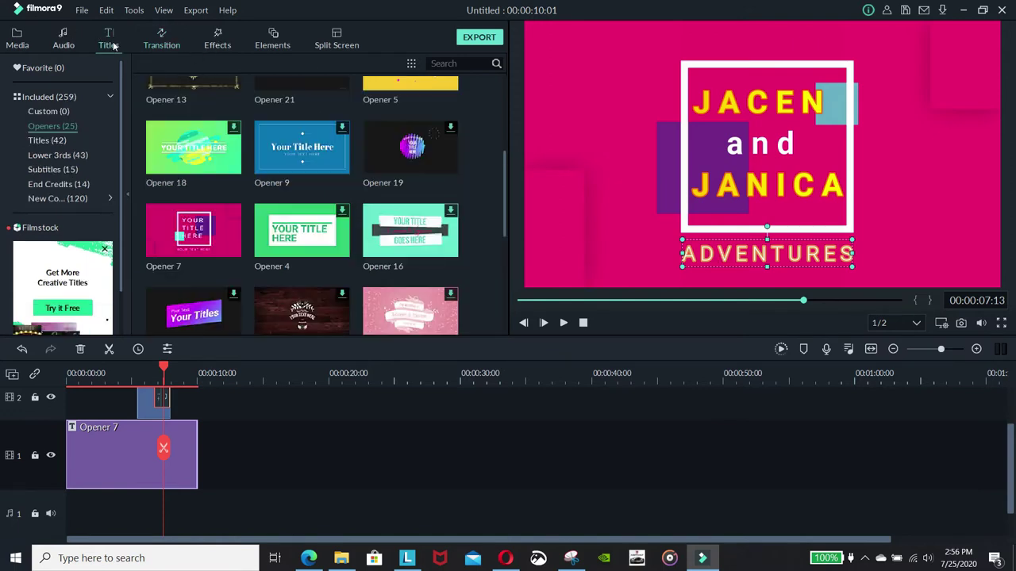
click(47, 142)
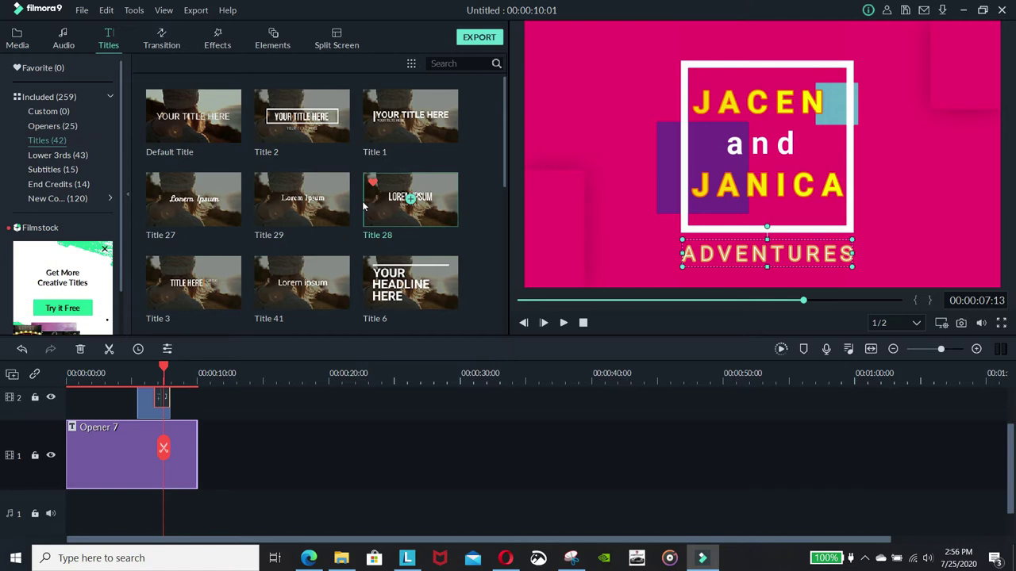
scroll(349, 216, down, 5)
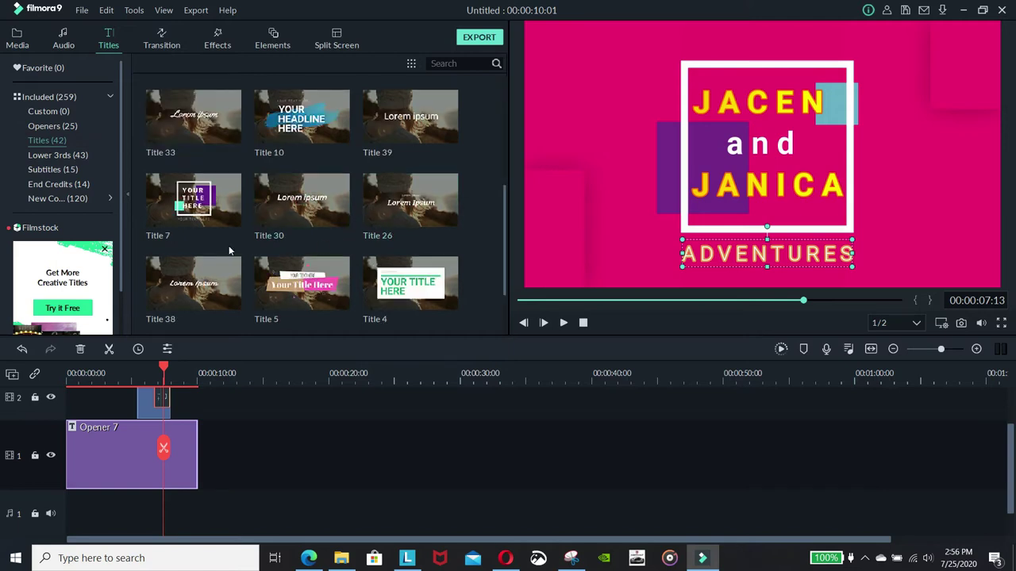
scroll(231, 243, down, 2)
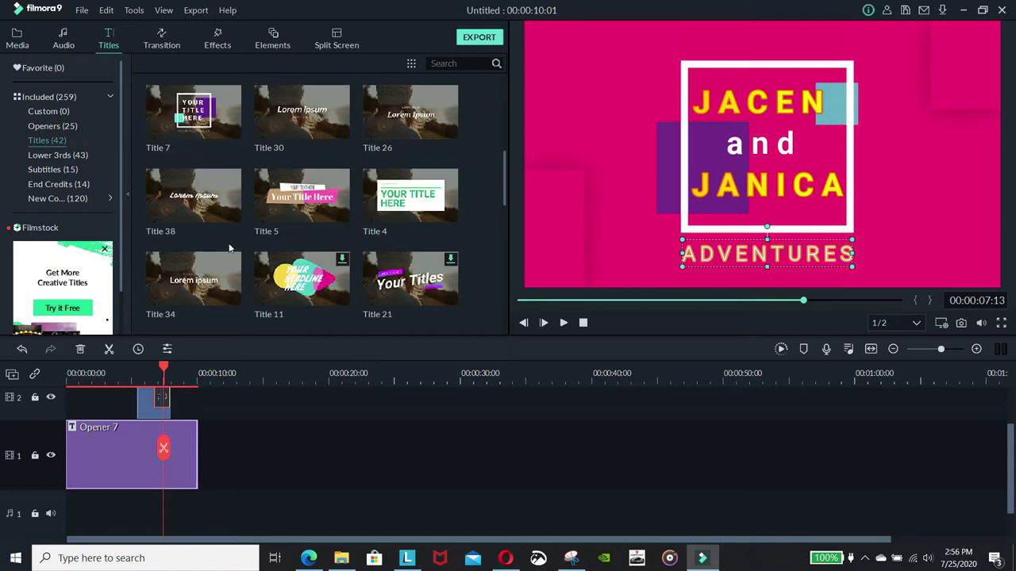
click(193, 195)
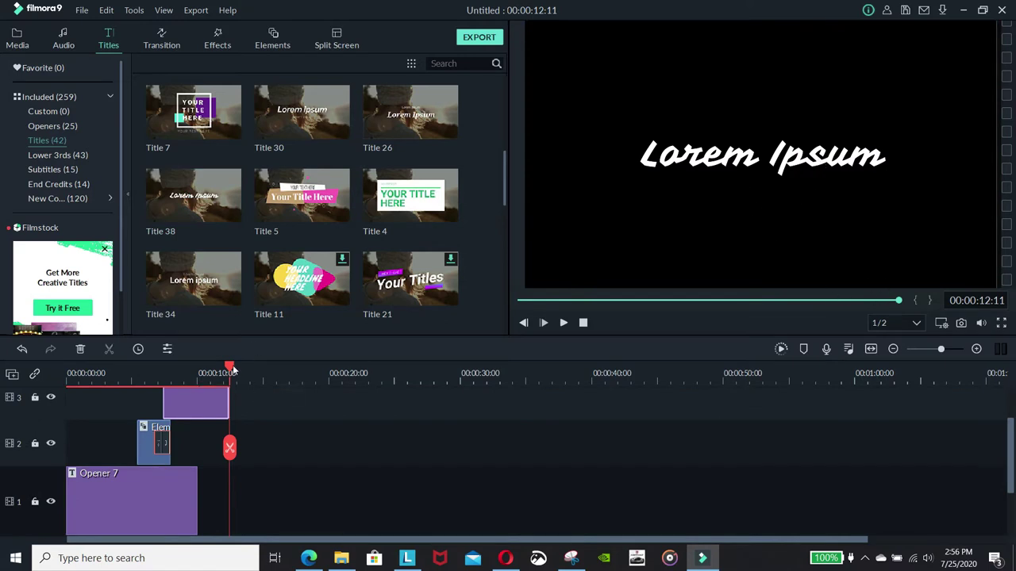
click(162, 383)
drag(163, 380, 174, 375)
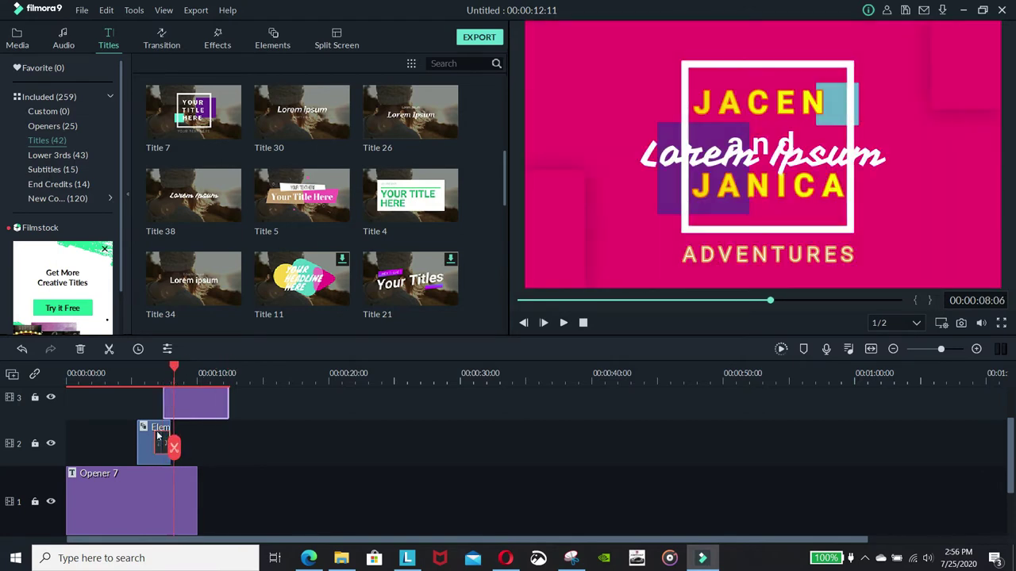
Open the Title 38 text for editing and change its font to Leckerli One.
click(671, 152)
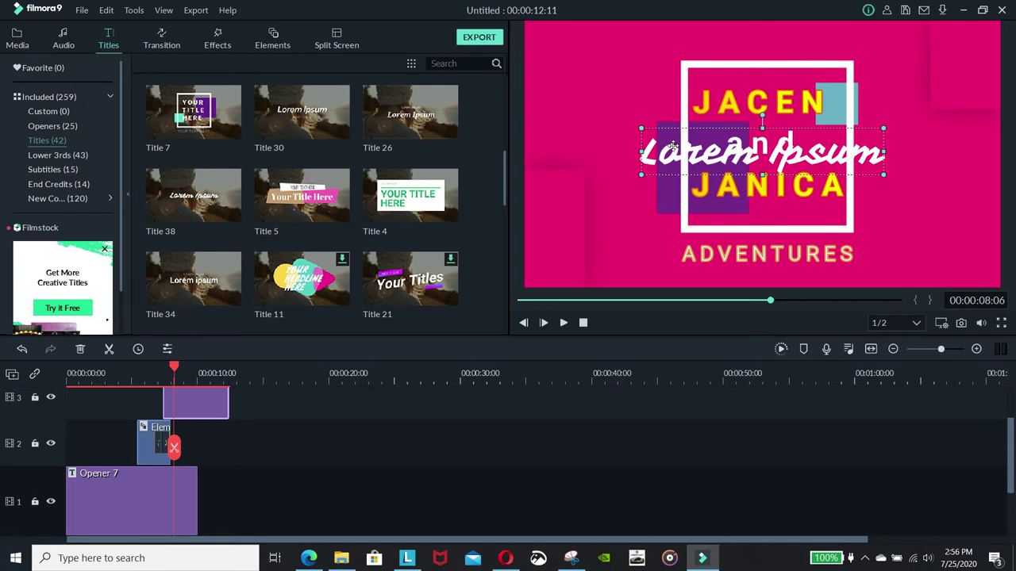
double_click(672, 145)
key(ctrl+a)
key(BackSpace)
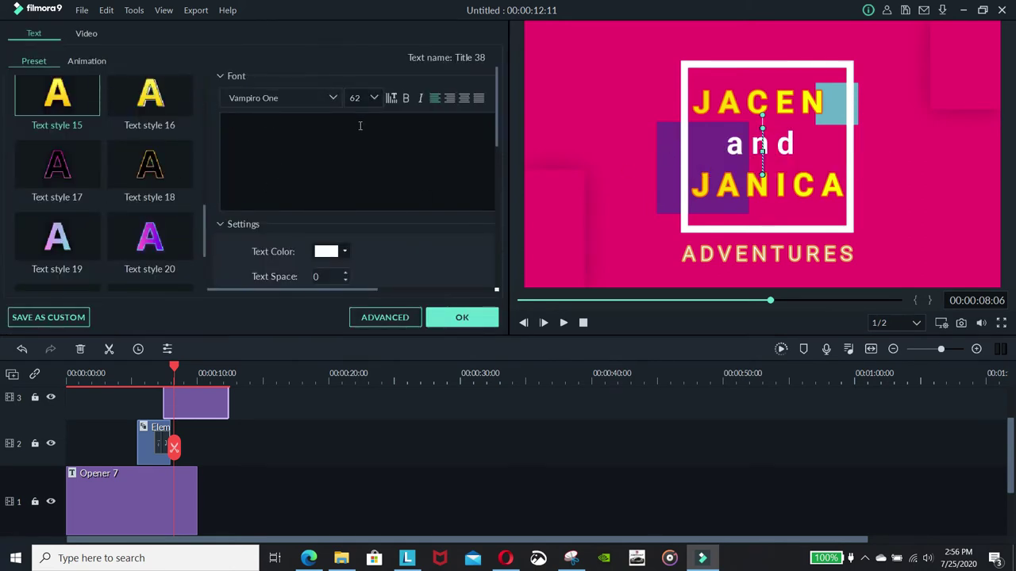
key(ctrl+z)
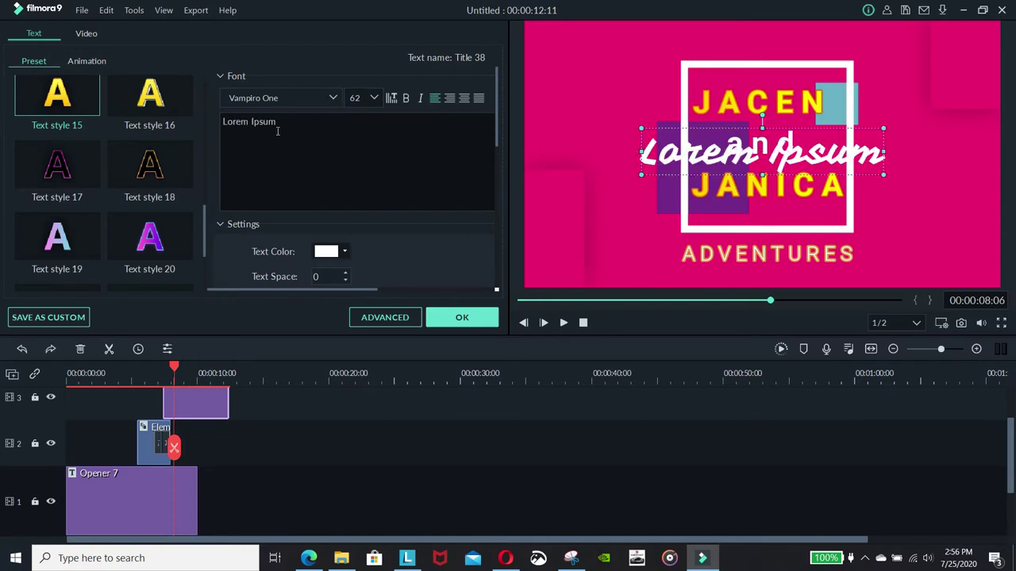
key(ctrl+a)
click(333, 99)
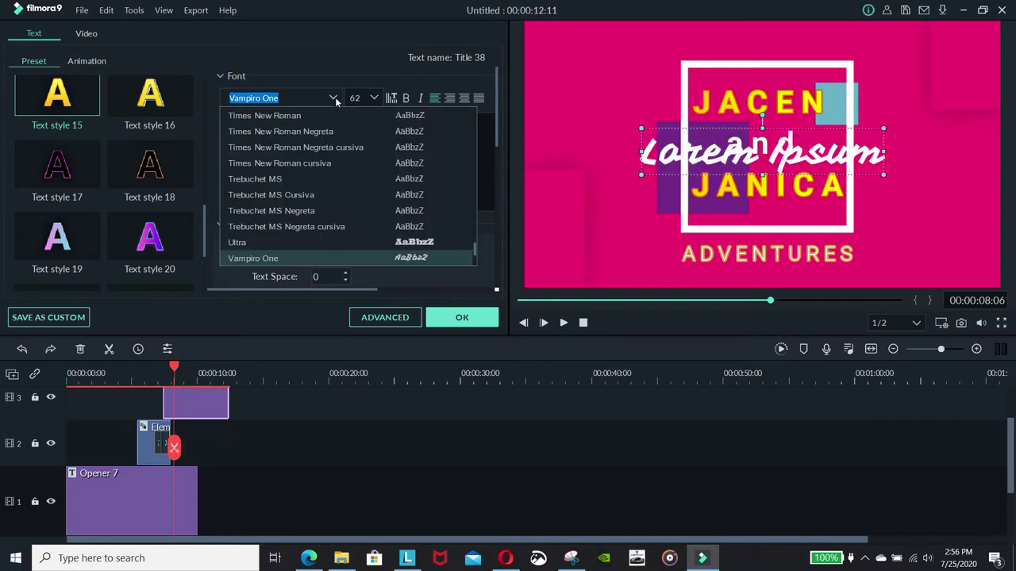
scroll(332, 181, down, 6)
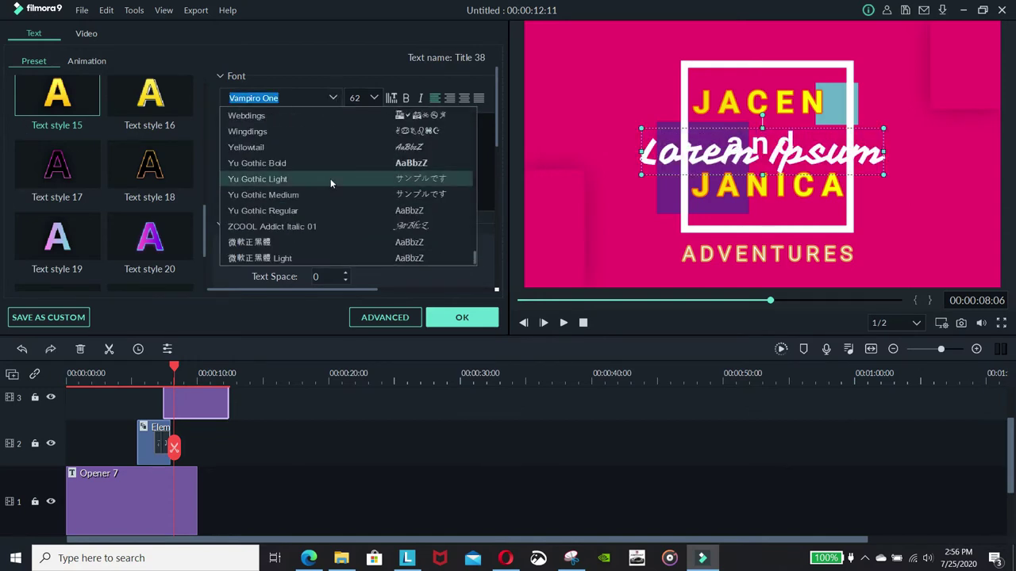
scroll(330, 178, down, 1)
scroll(330, 176, up, 15)
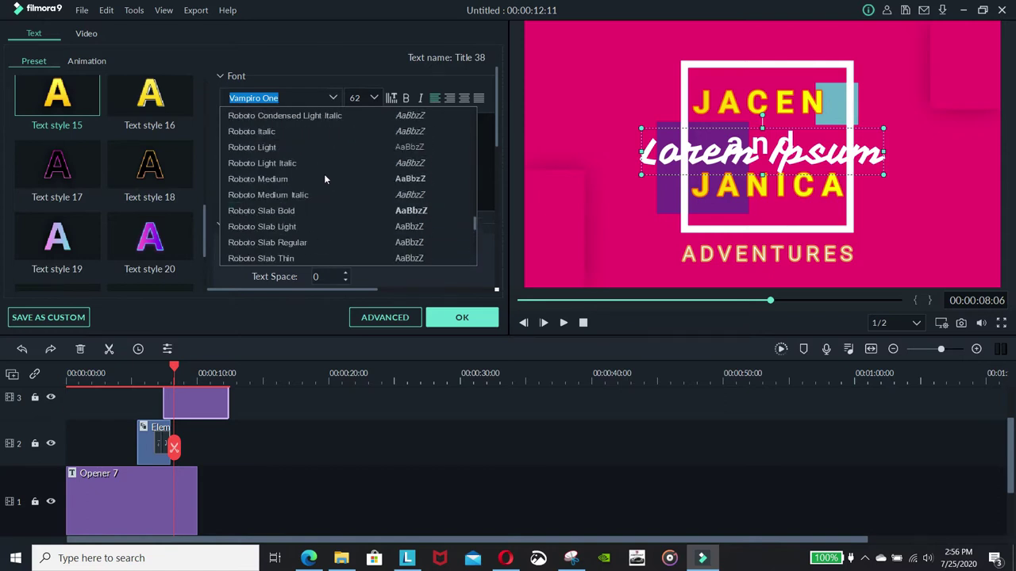
scroll(324, 175, up, 12)
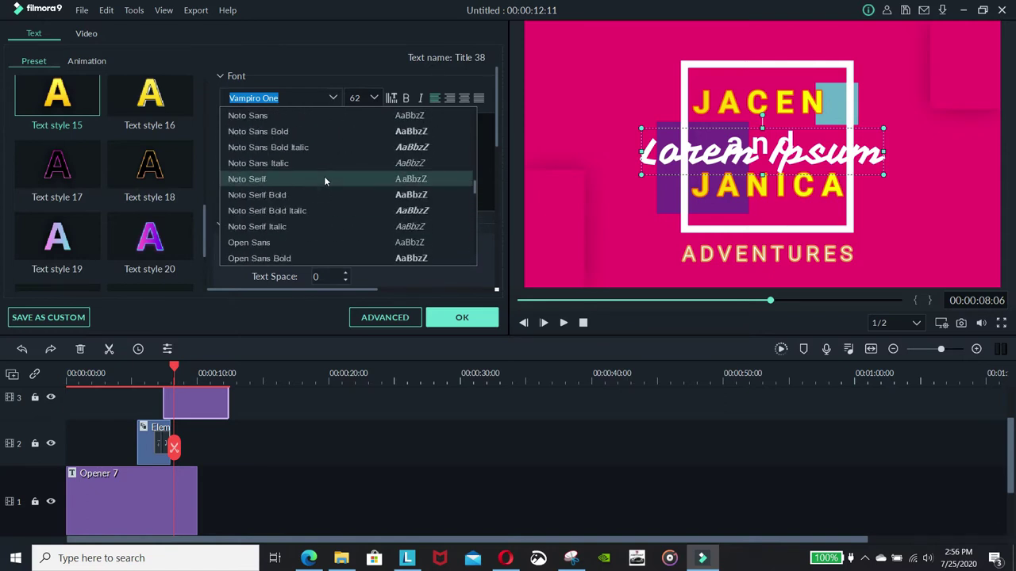
scroll(324, 176, up, 8)
scroll(324, 178, up, 2)
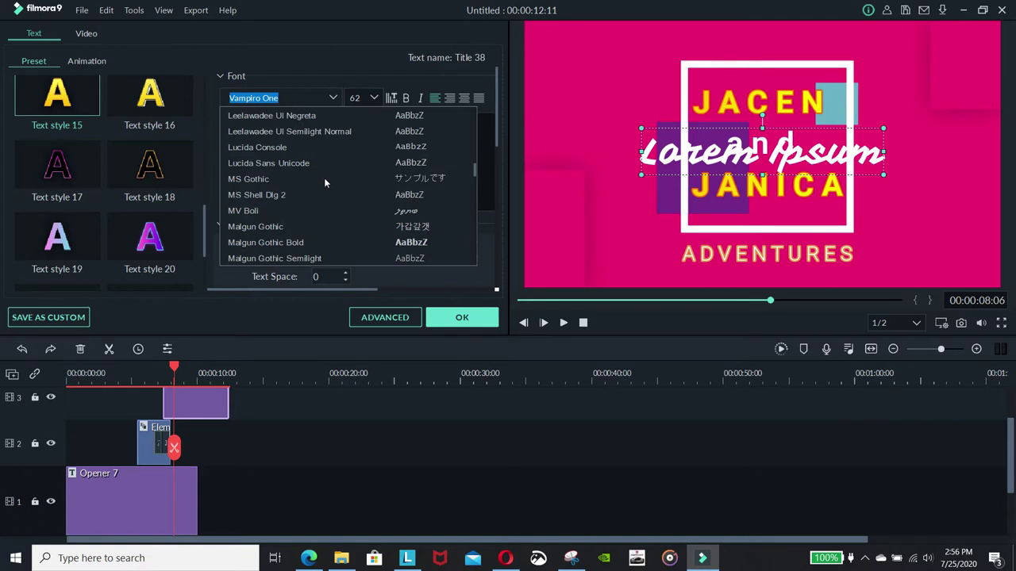
scroll(323, 177, up, 2)
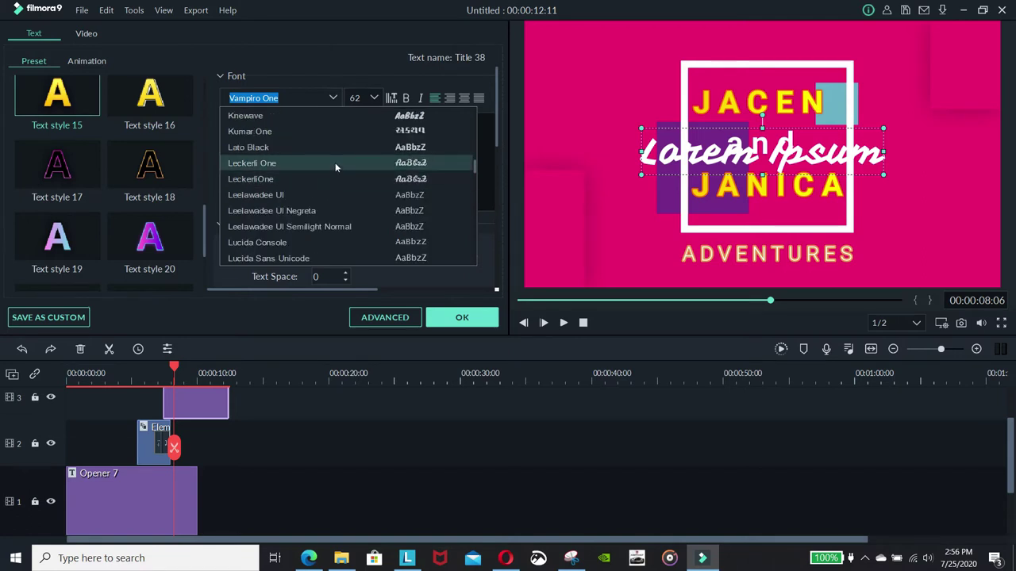
click(335, 162)
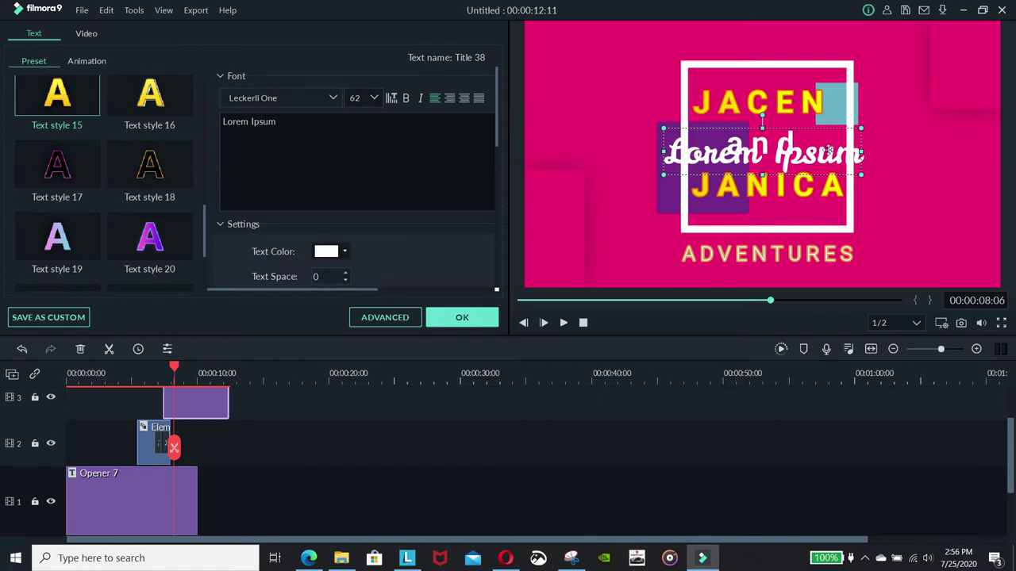
Move the Title 38 text above the white frame and replace its wording with wELCOME.
drag(827, 152, 831, 44)
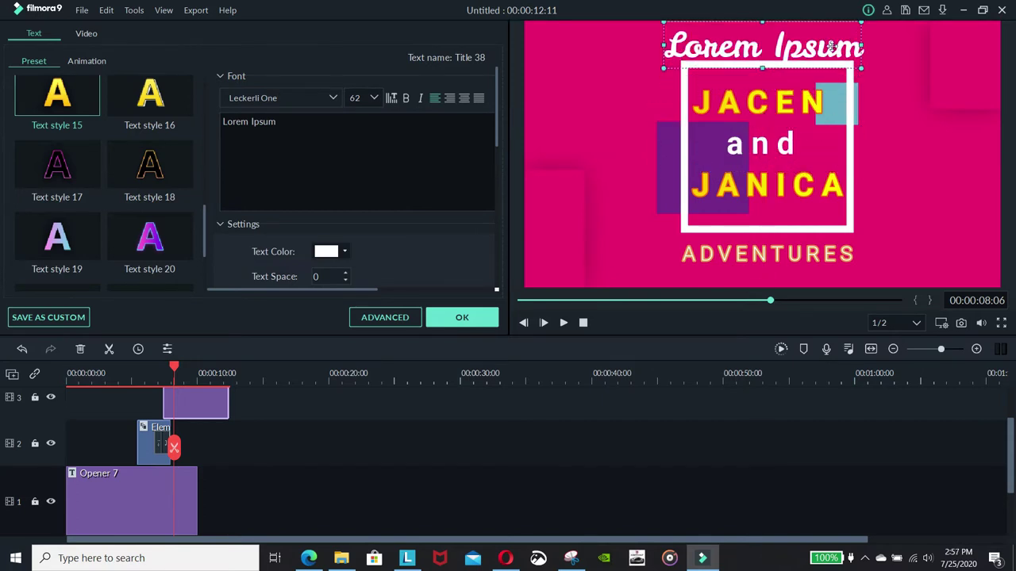
double_click(831, 46)
text(w)
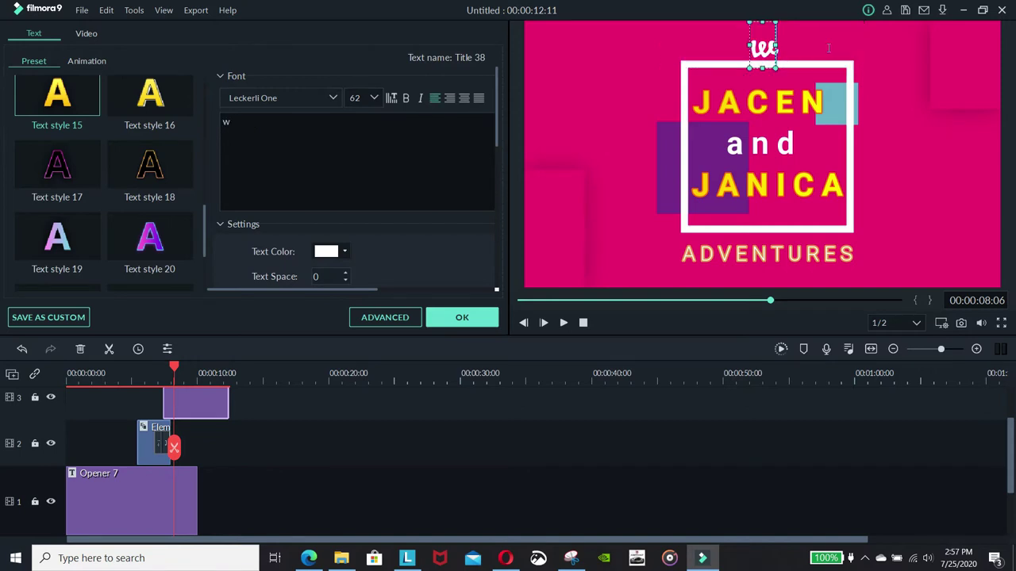
text(ELCOME)
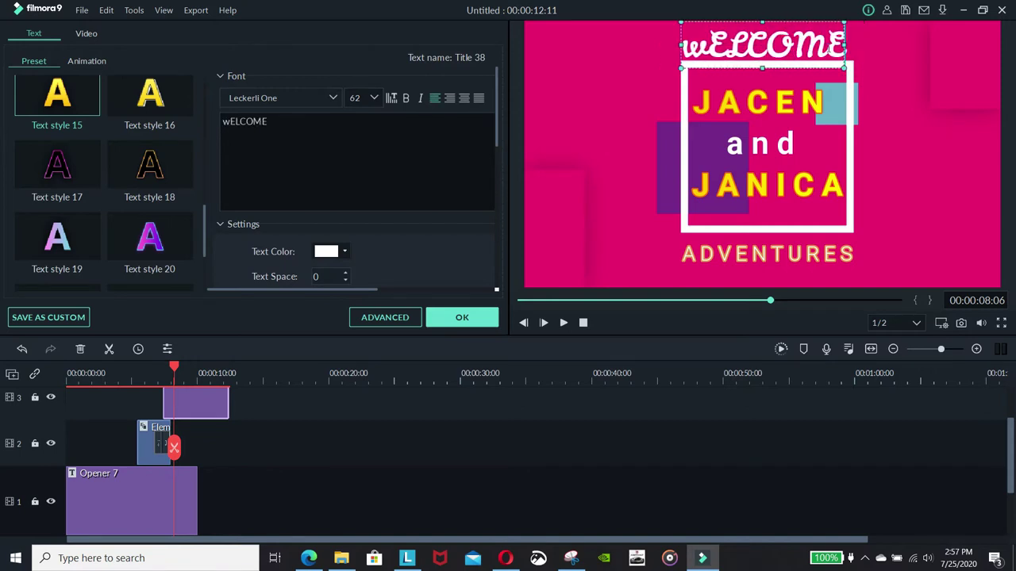
Erase the wELCOME wording from Title 38 and close the title editor with the text empty.
key(BackSpace)
key(BackSpace)
key(BackSpace)
key(BackSpace)
key(BackSpace)
key(BackSpace)
key(BackSpace)
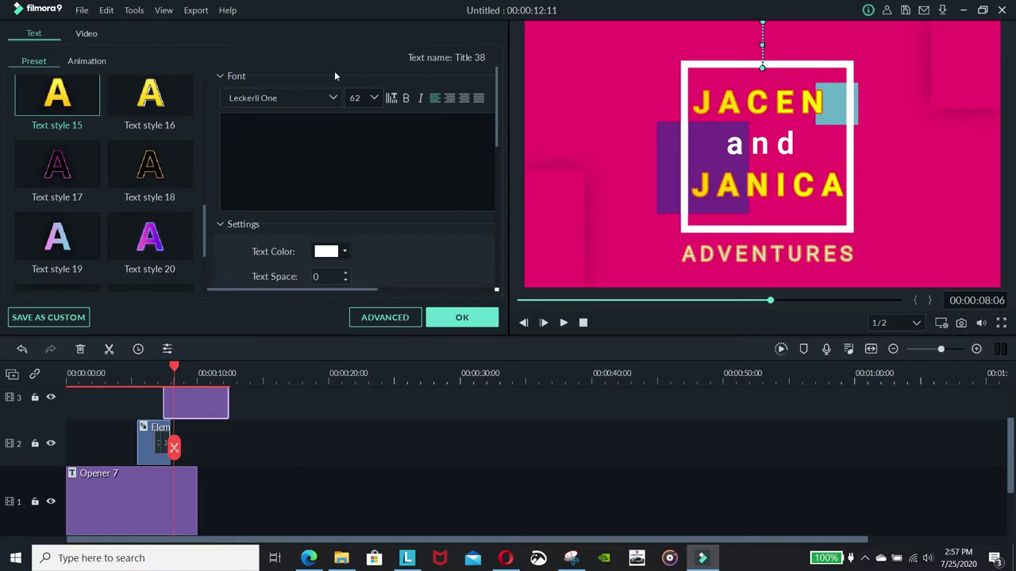
click(808, 49)
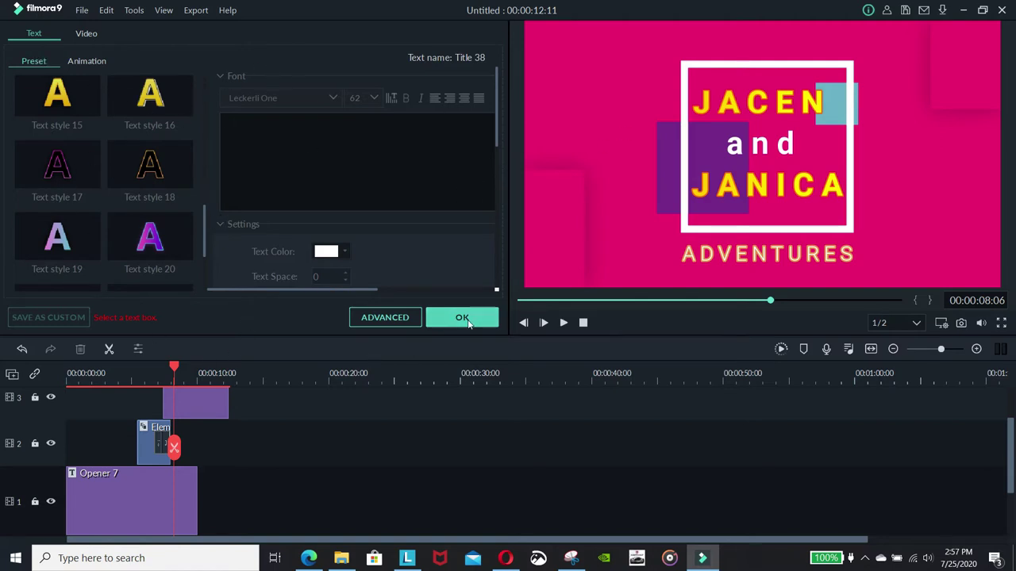
click(430, 317)
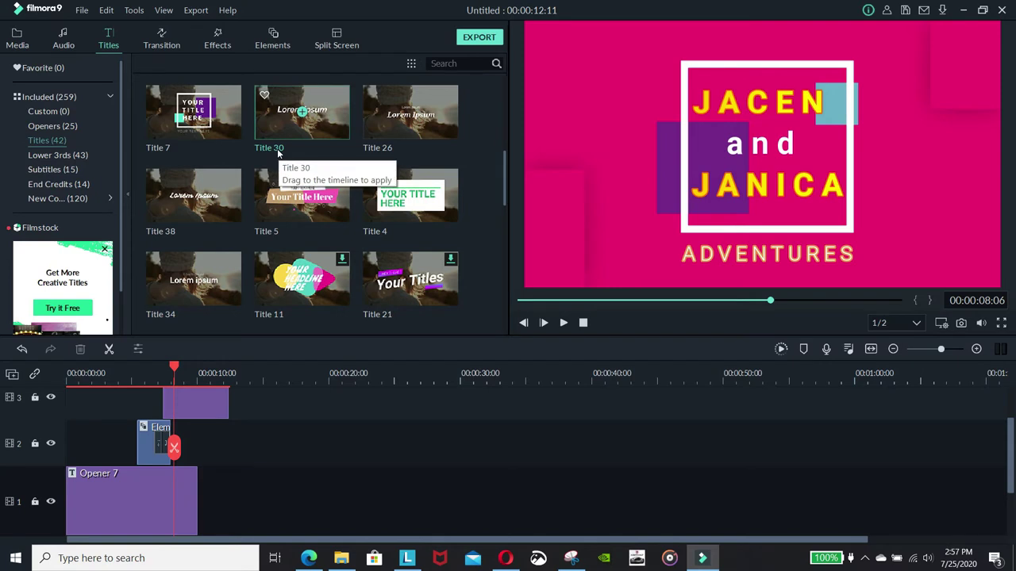
Browse the Titles collection and add Title 33 at 00:00:08:06 on track 2, after the LOVE element.
scroll(278, 153, down, 3)
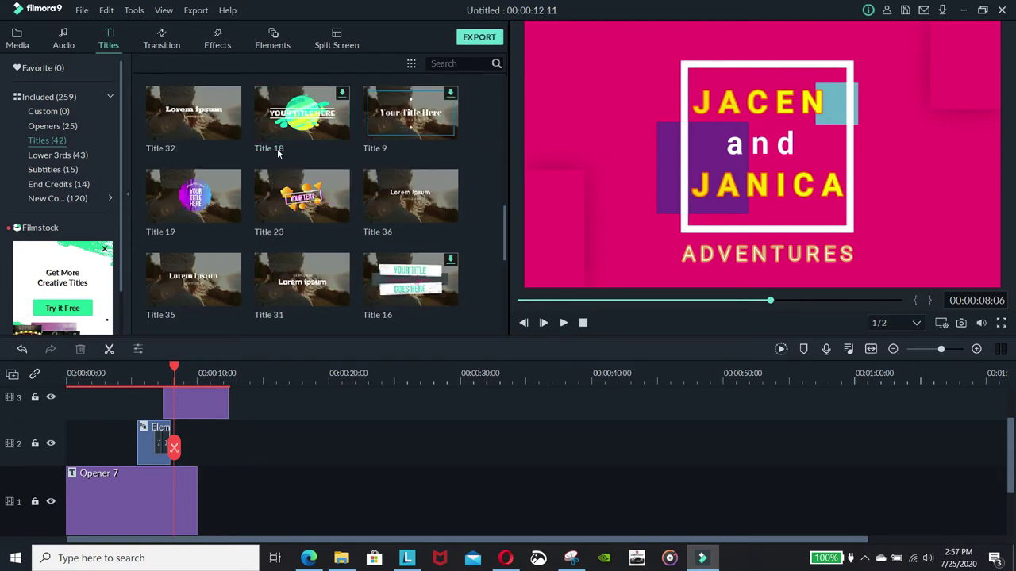
scroll(278, 153, down, 3)
scroll(278, 153, down, 1)
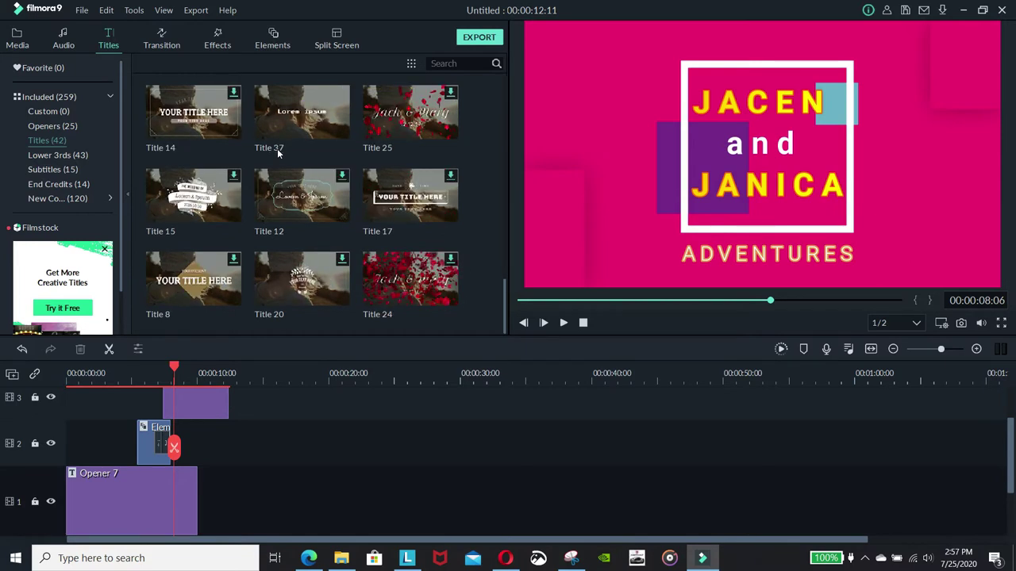
scroll(261, 252, up, 3)
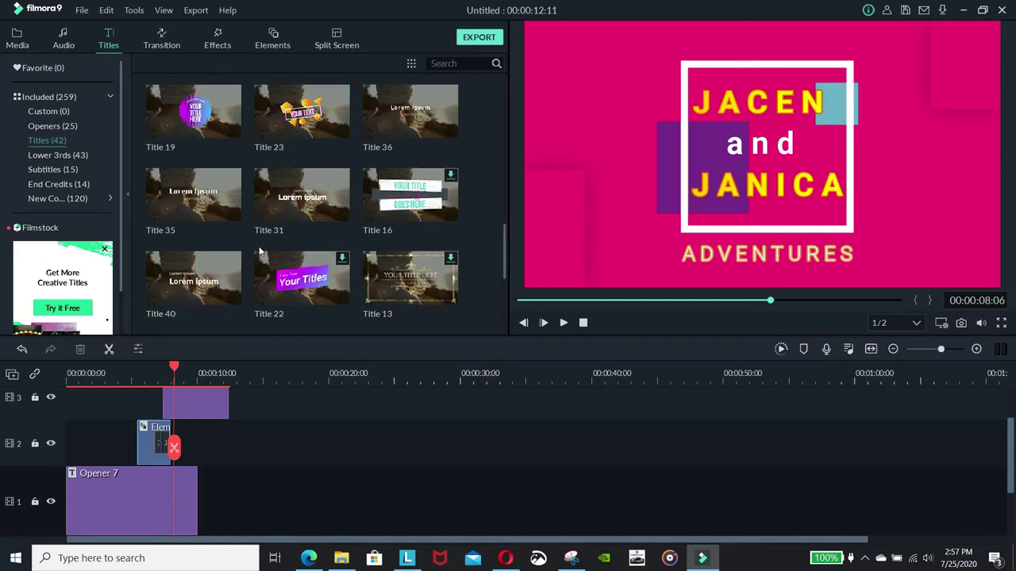
scroll(259, 252, up, 3)
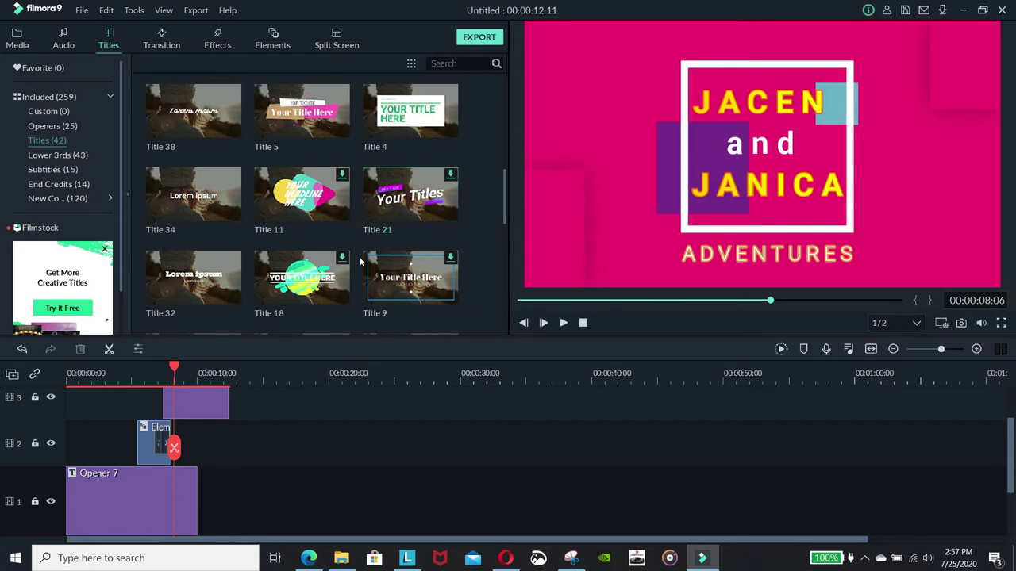
scroll(425, 274, up, 3)
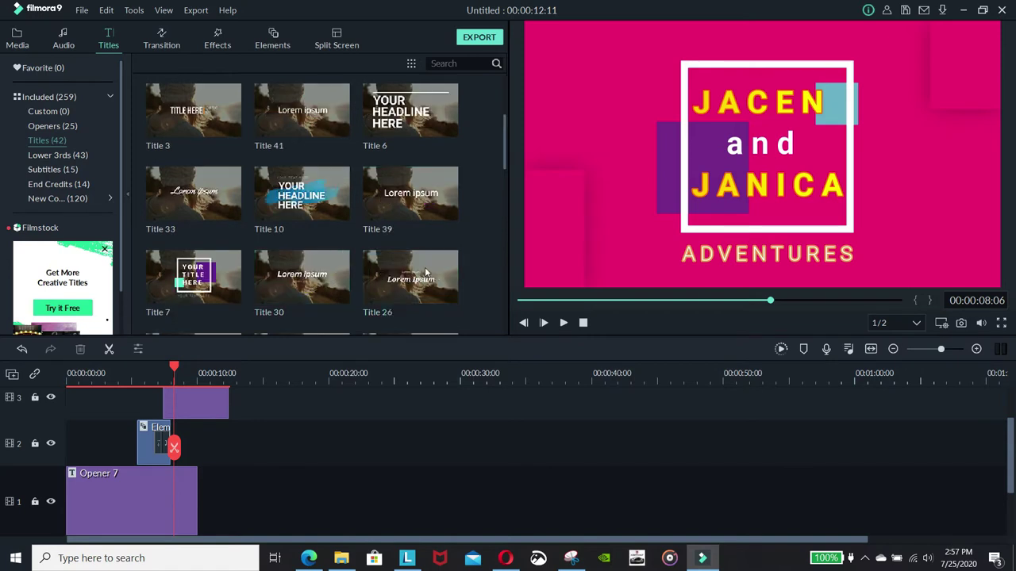
click(194, 192)
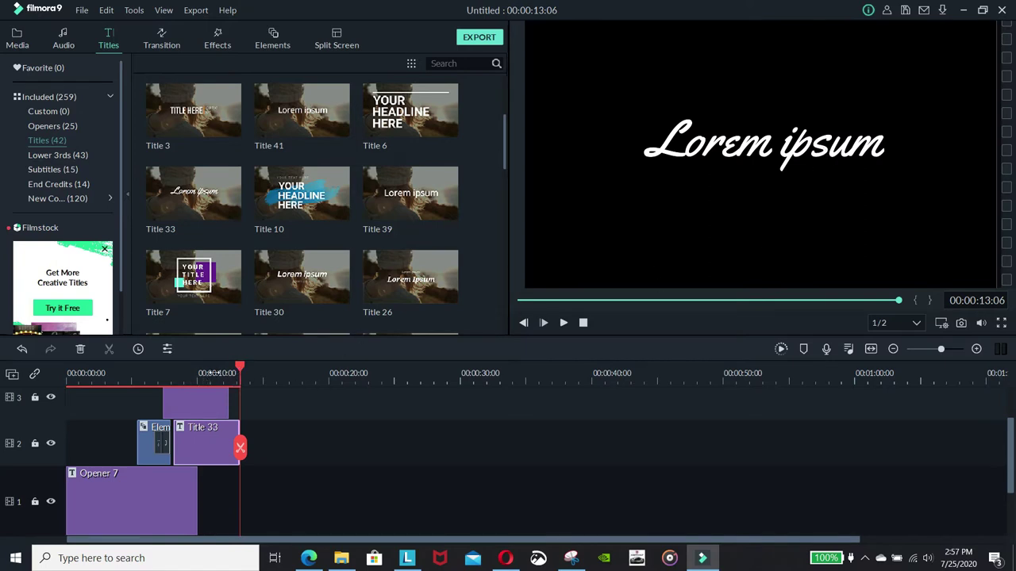
At 00:00:09:09, move the Title 33 text above the white frame and open it for editing.
drag(241, 367, 204, 367)
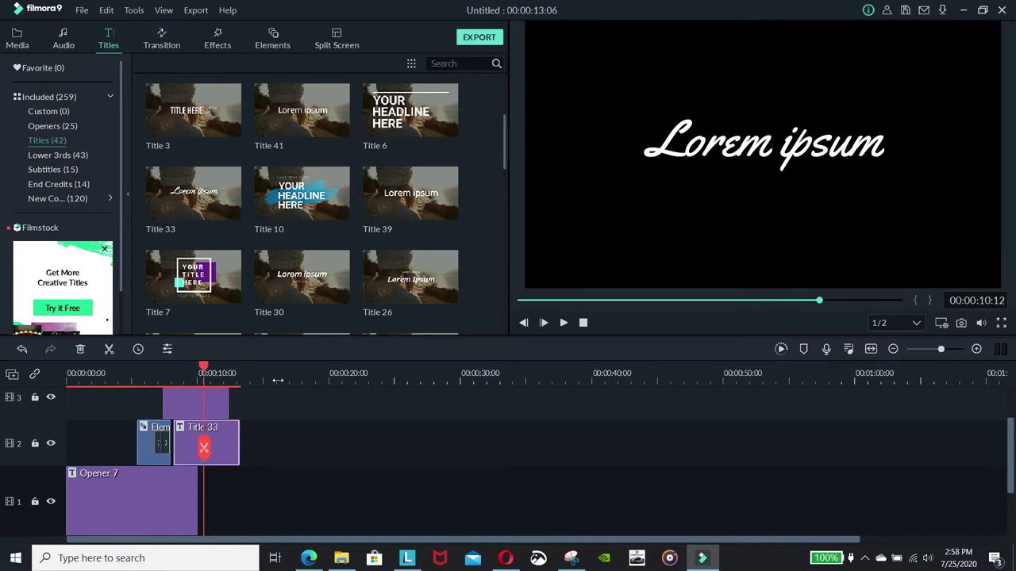
scroll(238, 396, up, 2)
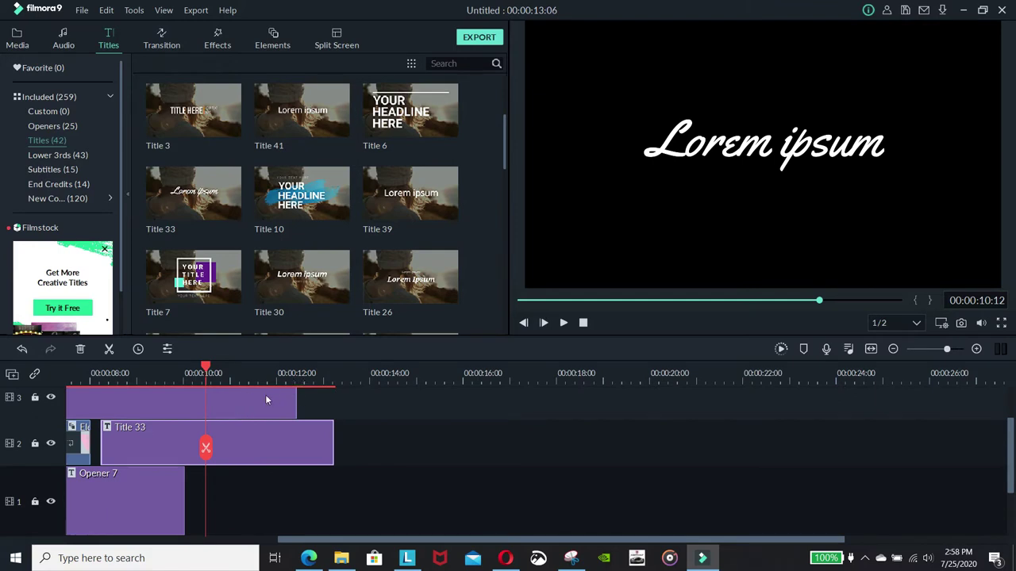
click(523, 322)
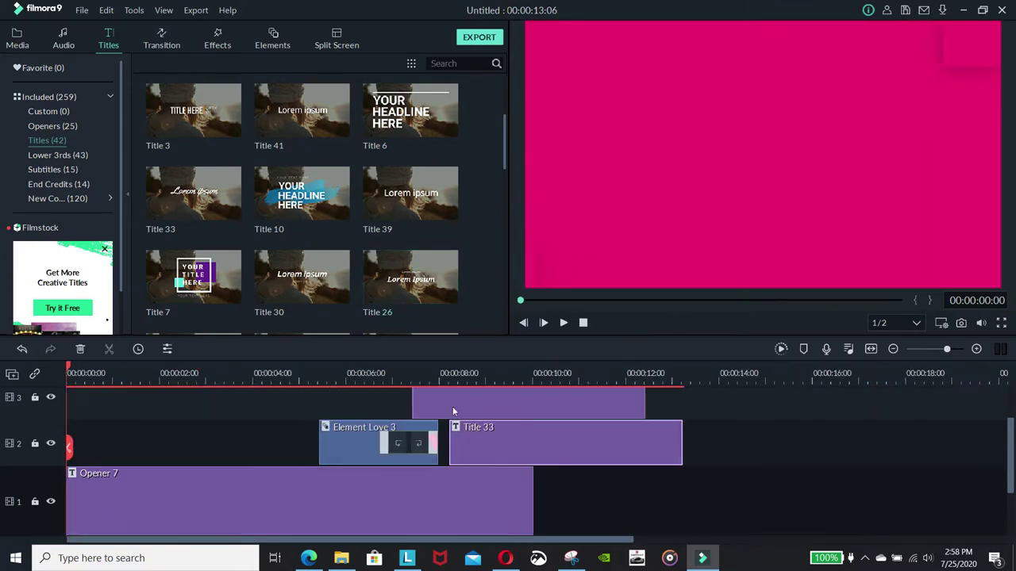
drag(70, 368, 323, 370)
click(503, 379)
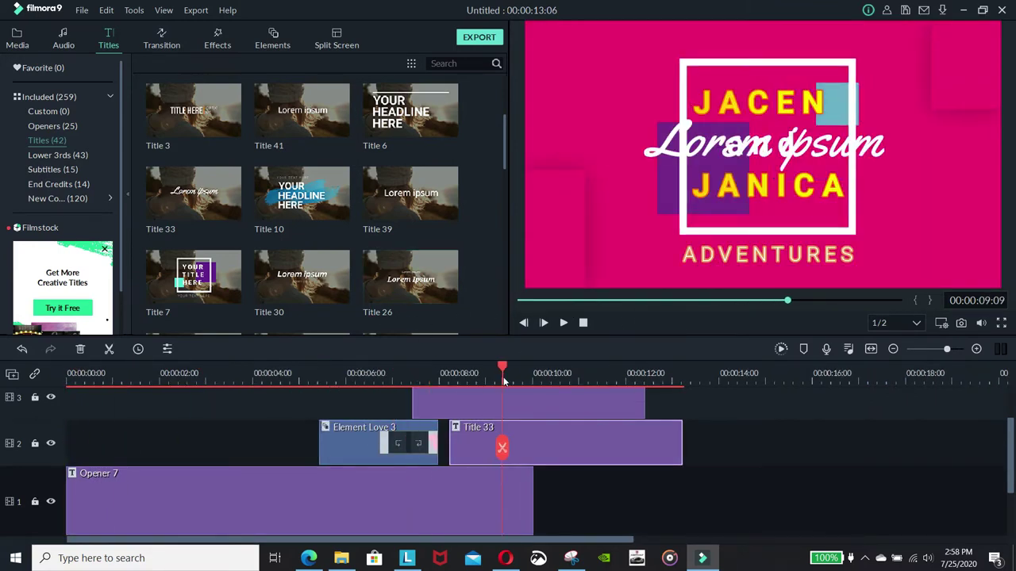
click(727, 144)
drag(662, 140, 663, 46)
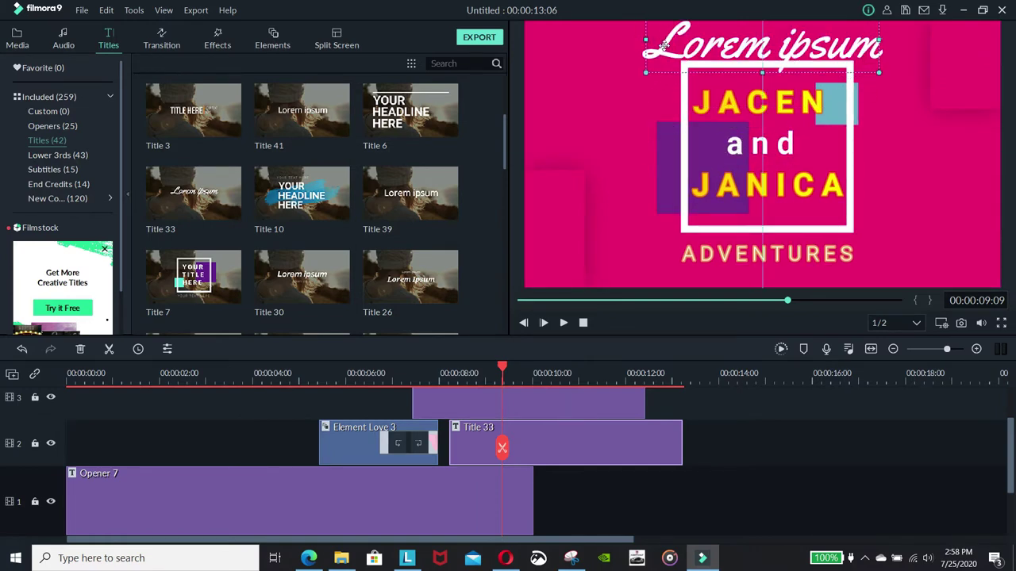
double_click(736, 54)
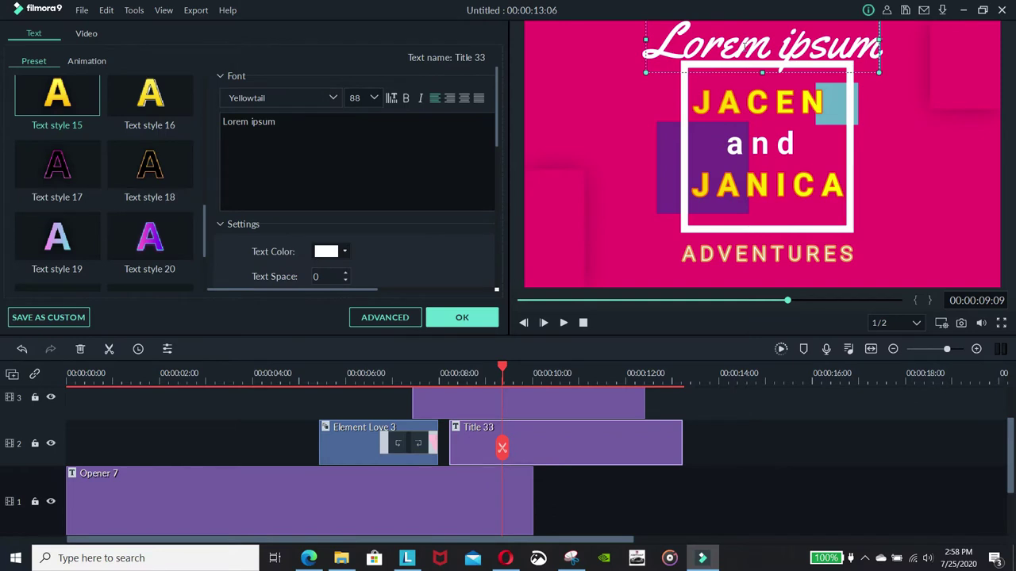
Replace the placeholder wording of Title 33 with Welcome to.
key(ctrl+a)
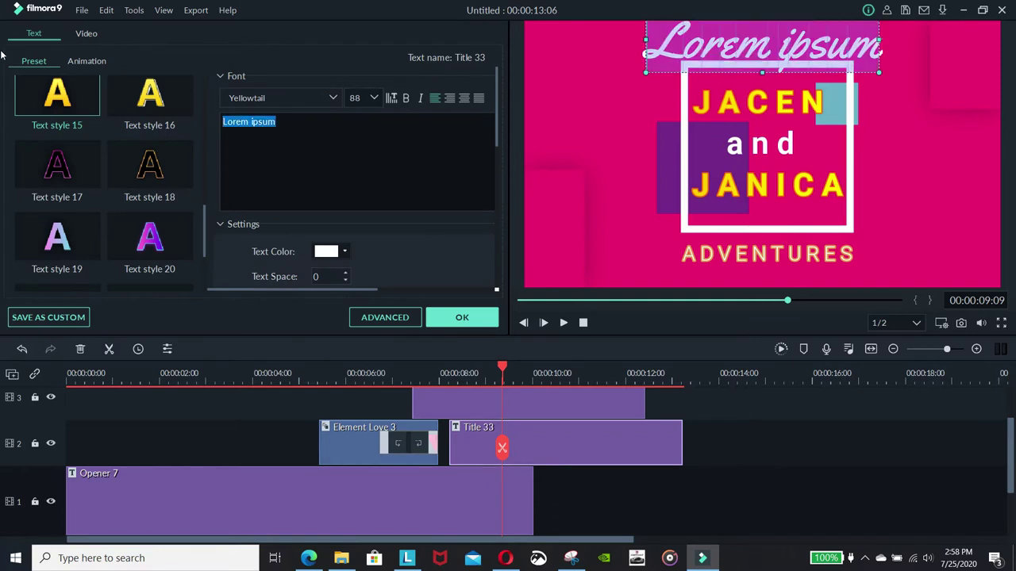
text(wEL)
key(BackSpace)
key(BackSpace)
key(BackSpace)
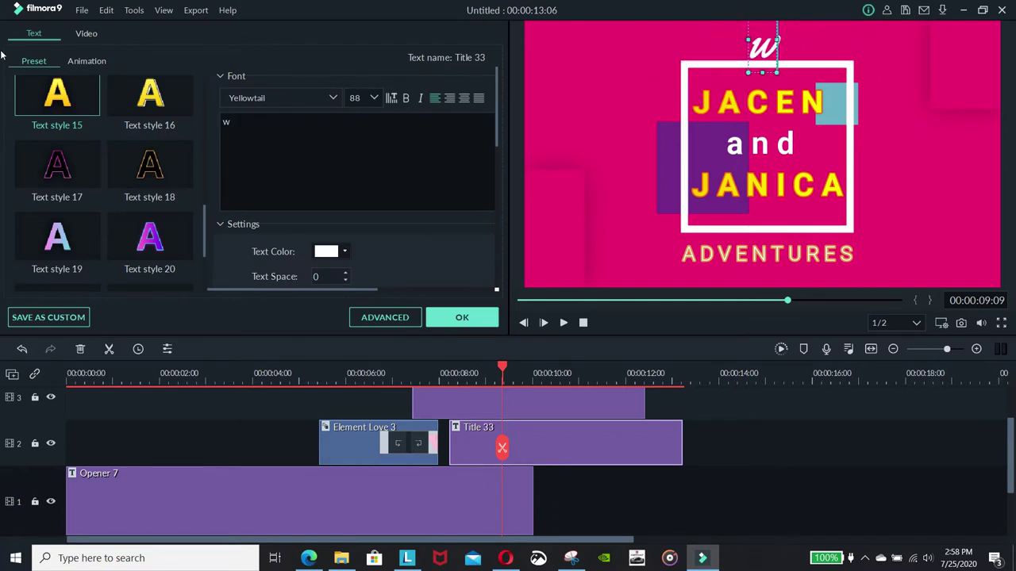
key(Caps_Lock)
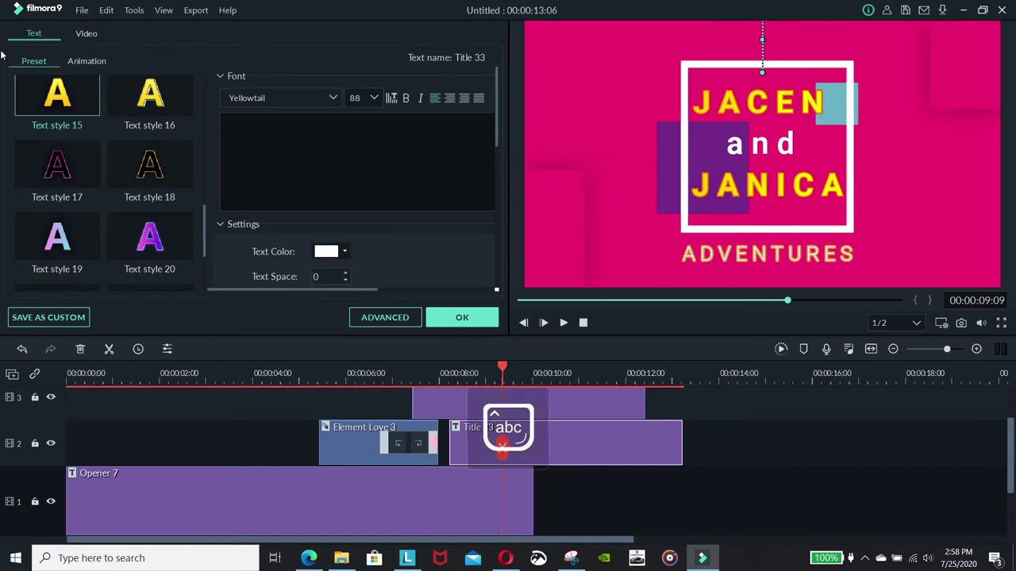
text(We)
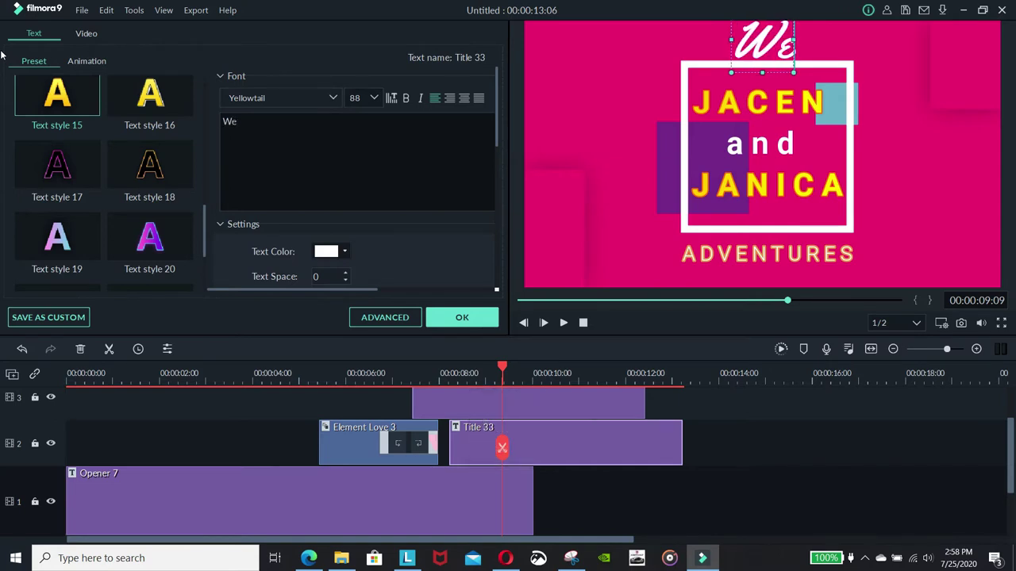
text(lcome)
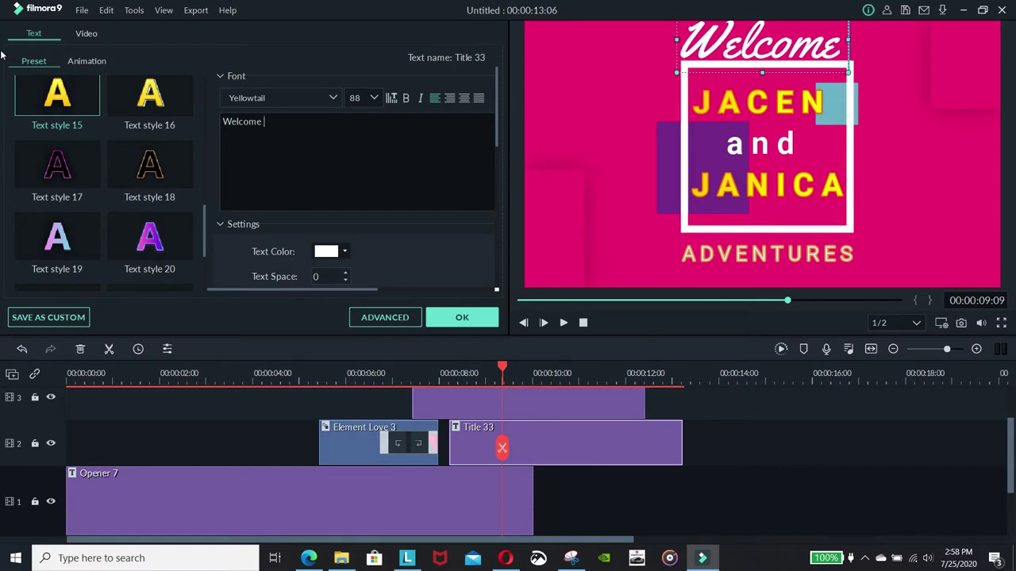
text( to)
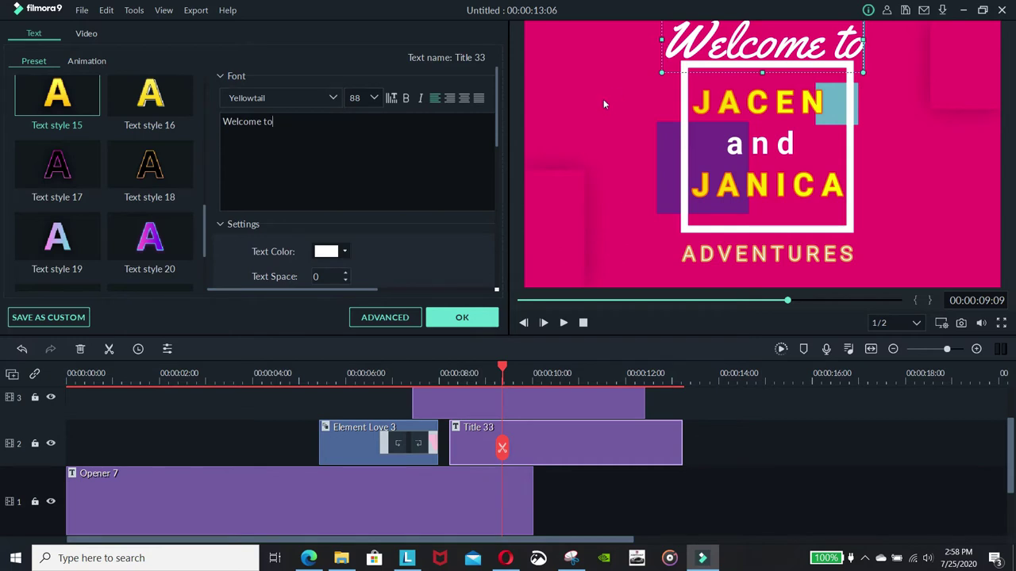
Set the Welcome to text's font size to 56 and apply the title changes.
key(ctrl+a)
click(374, 97)
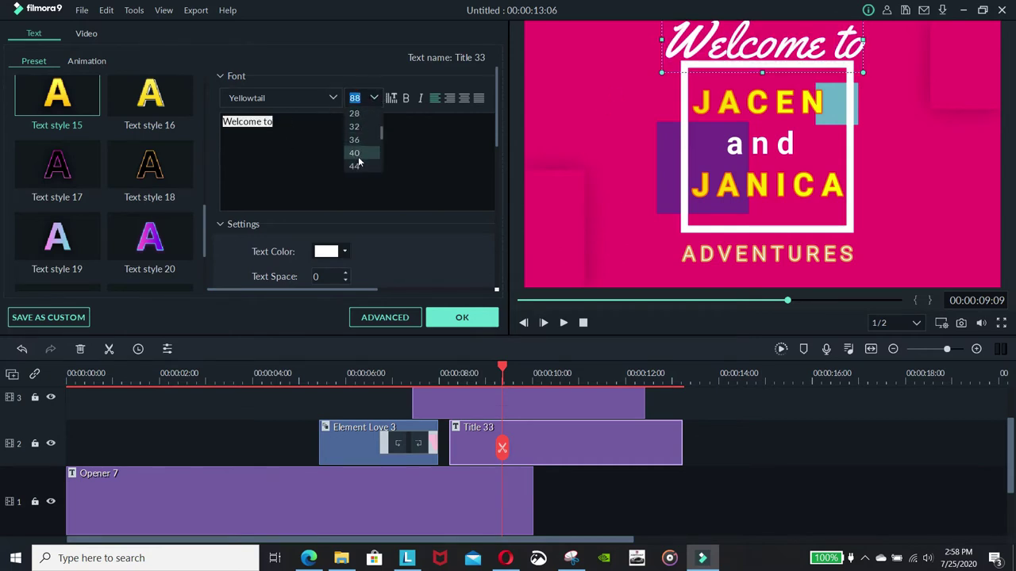
text(44)
key(Return)
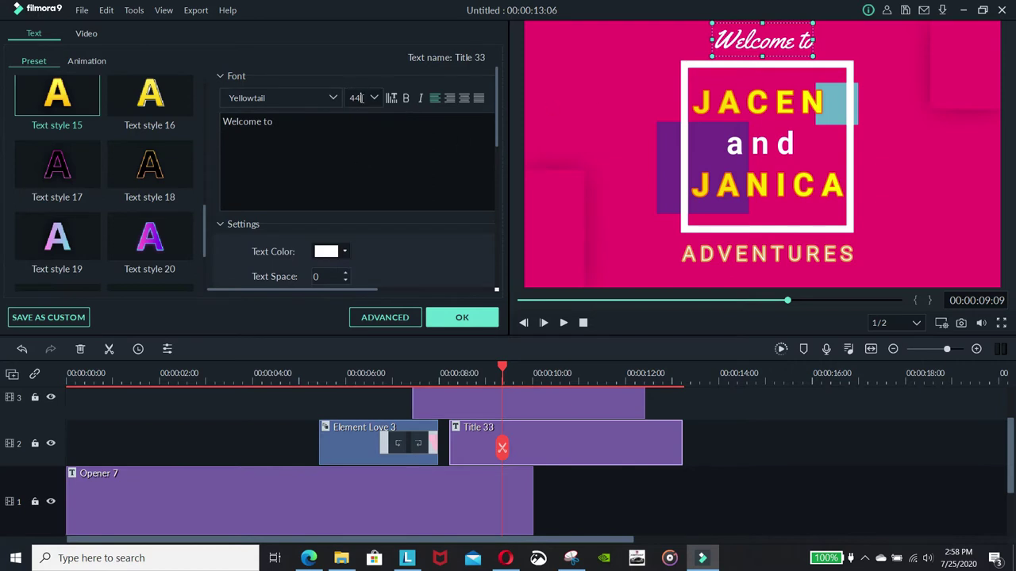
click(377, 97)
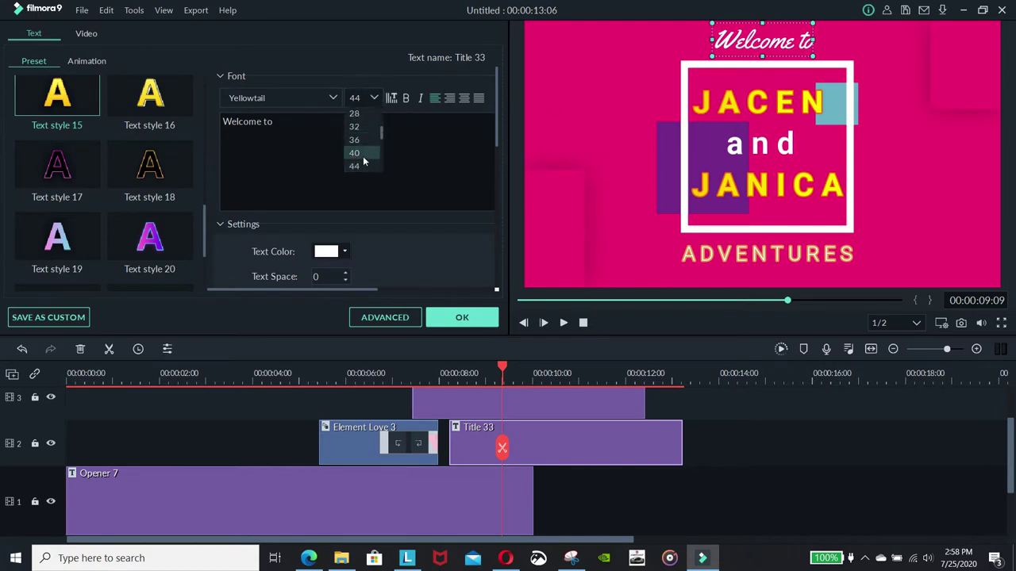
scroll(356, 137, down, 3)
click(355, 114)
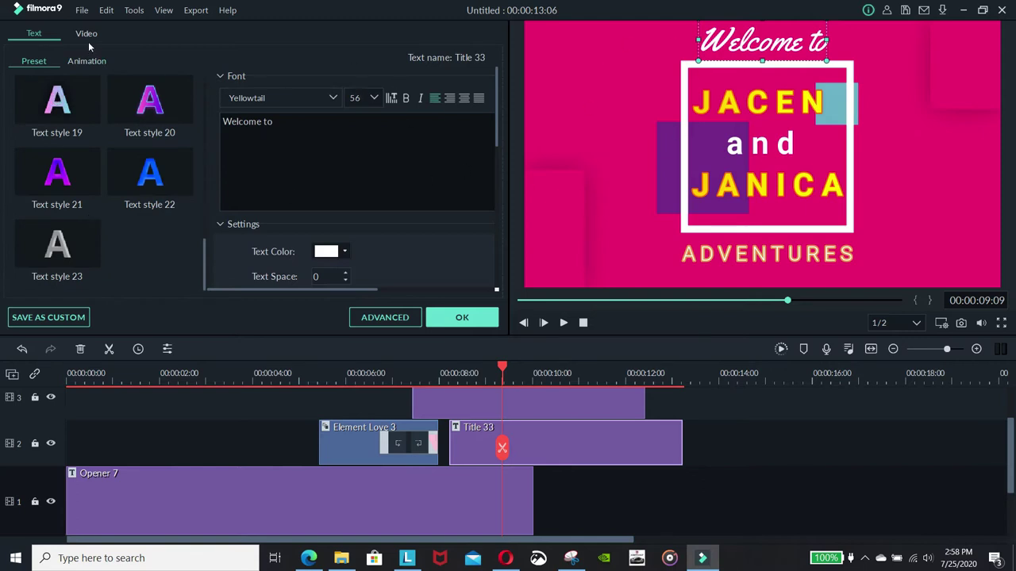
drag(787, 46, 788, 50)
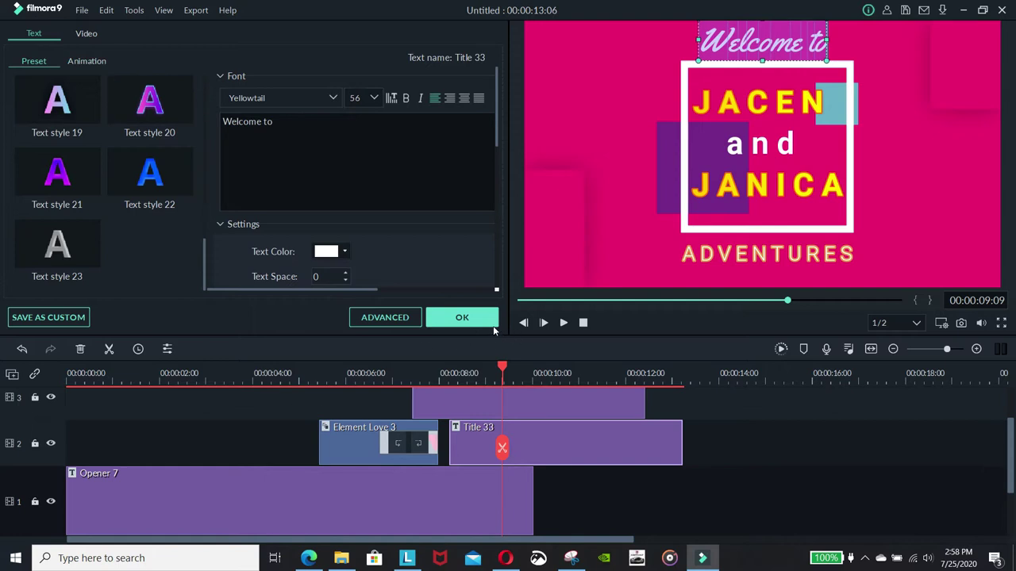
click(486, 318)
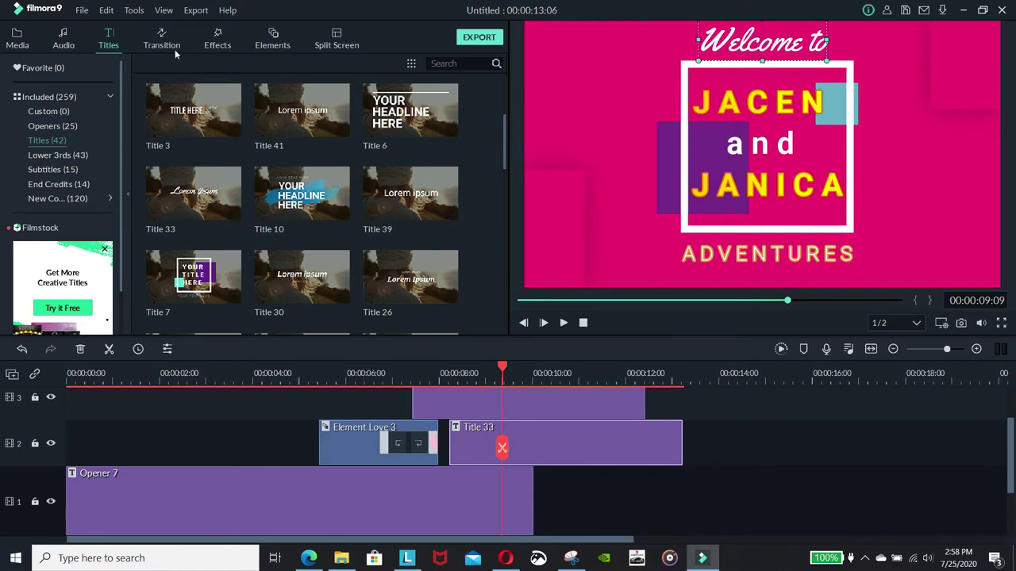
Reopen Title 33 and examine its text transform, compositing and video settings, leaving them as they are.
double_click(756, 48)
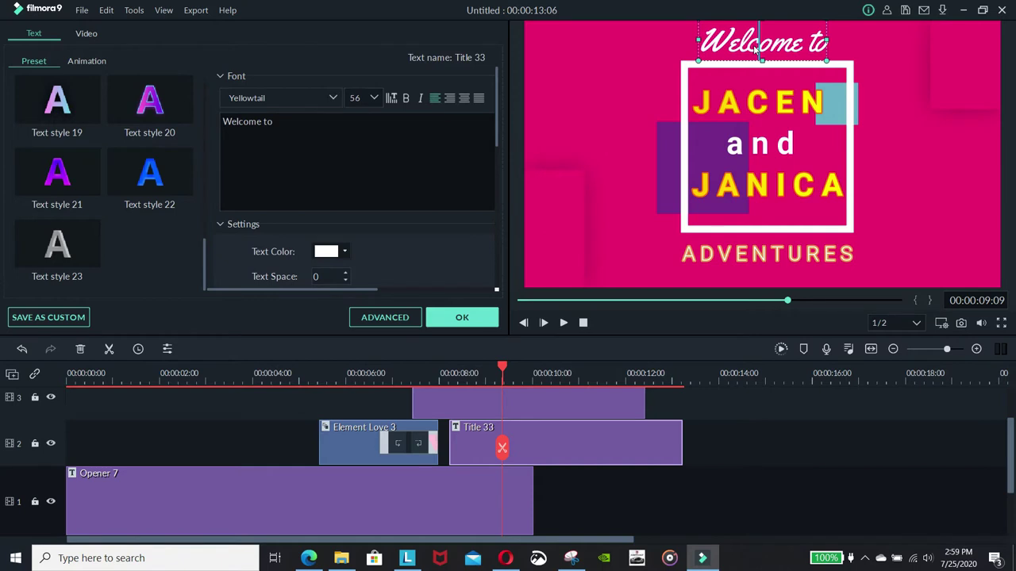
scroll(418, 249, down, 5)
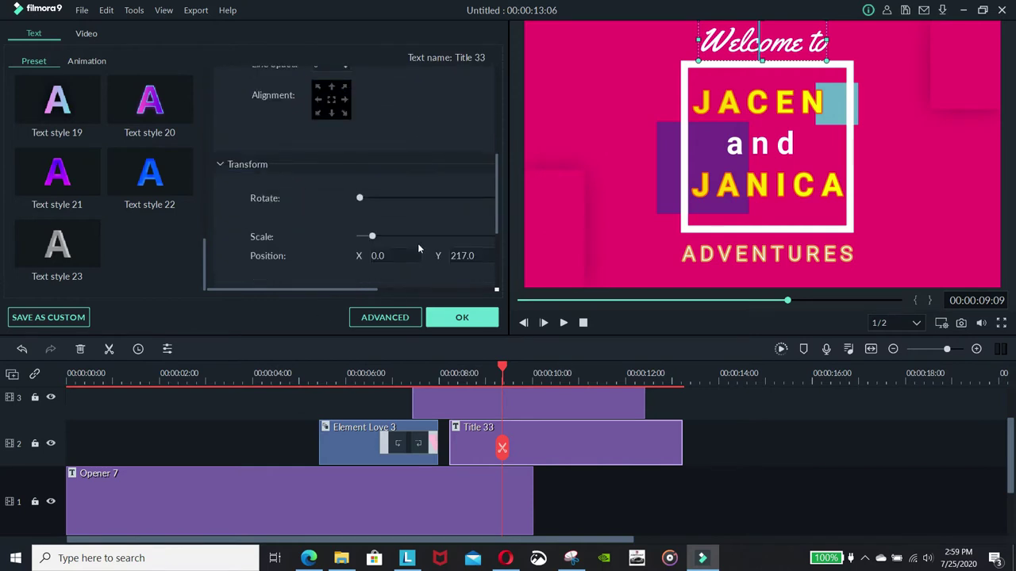
scroll(418, 249, down, 5)
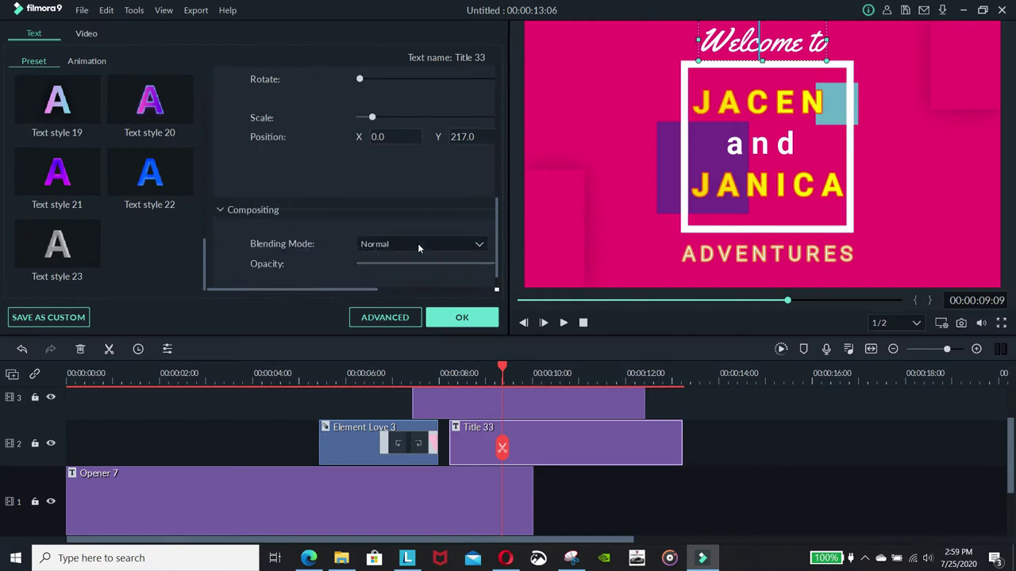
scroll(420, 241, up, 1)
key(ctrl+a)
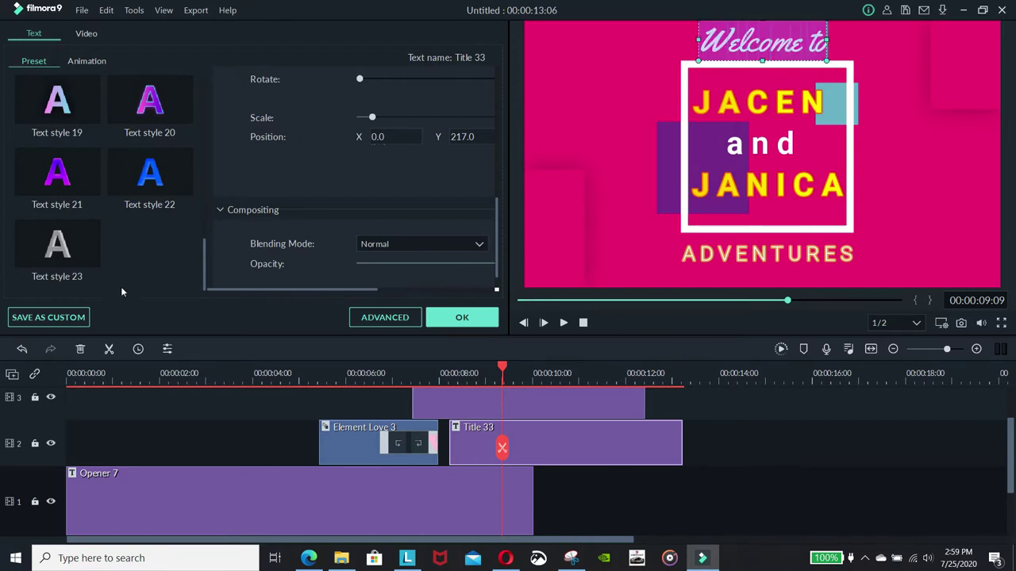
click(89, 35)
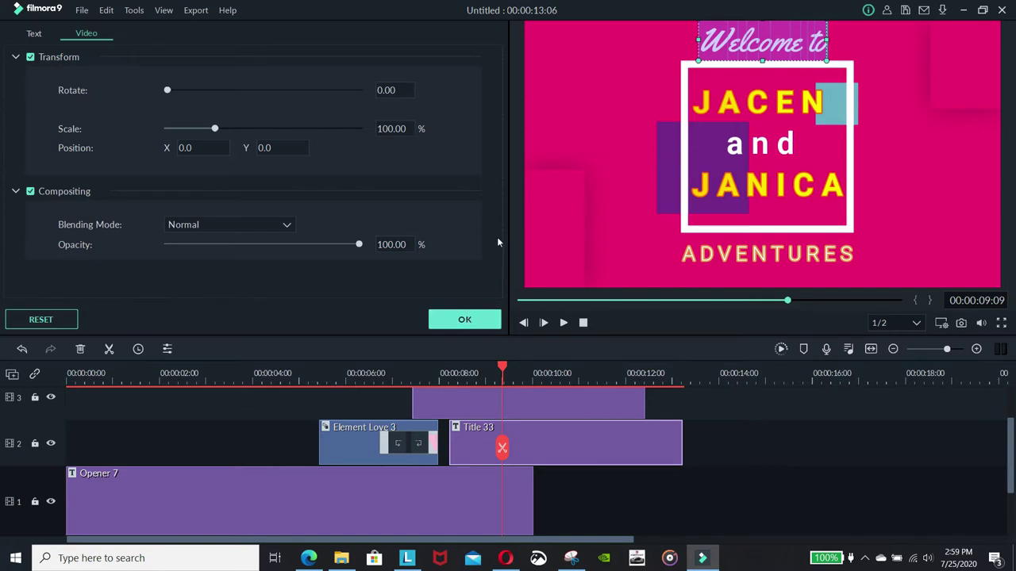
click(479, 322)
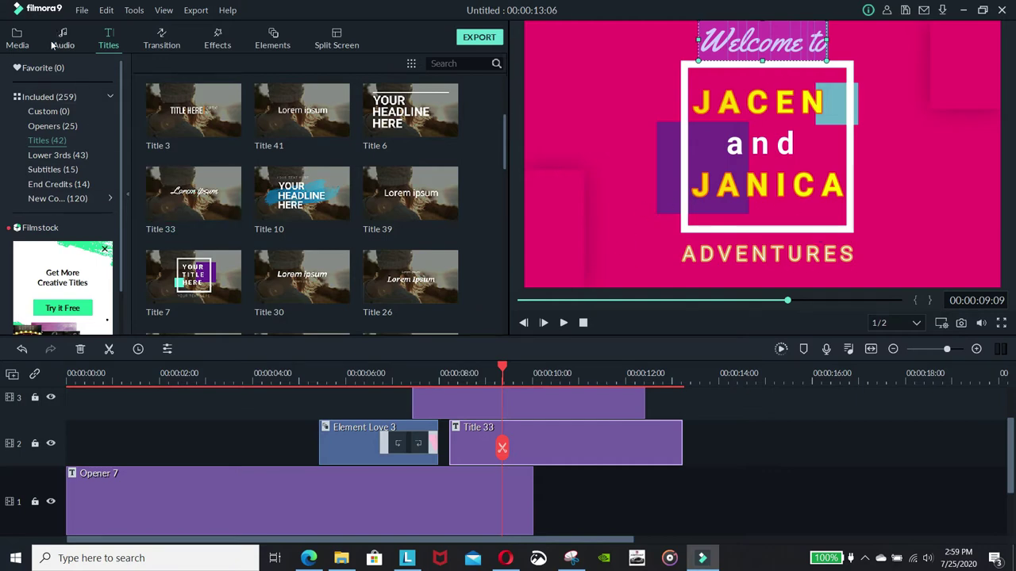
Browse the effect and transition collections and apply the Blind transition to both ends of the Title 33 clip.
click(24, 44)
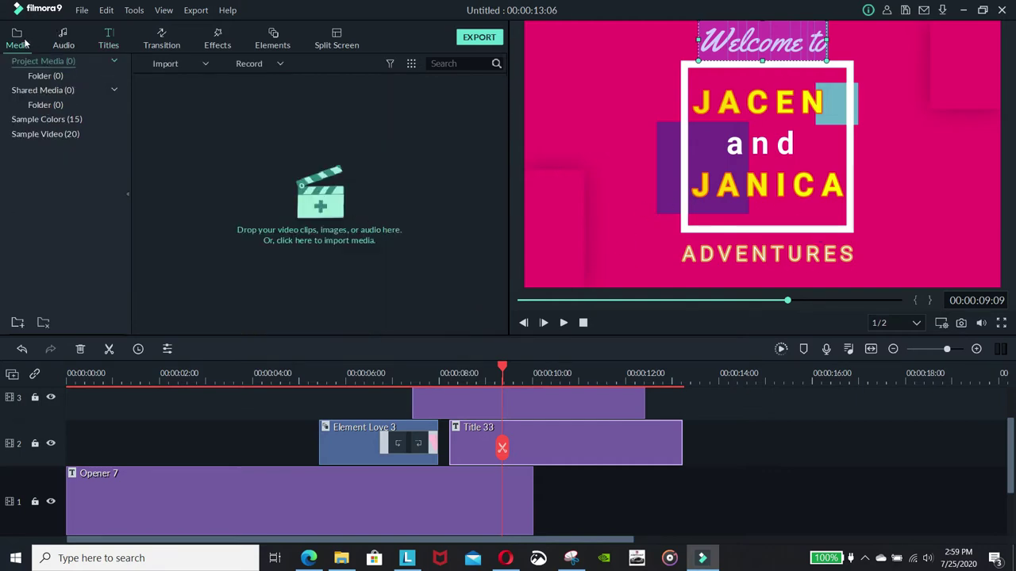
click(111, 40)
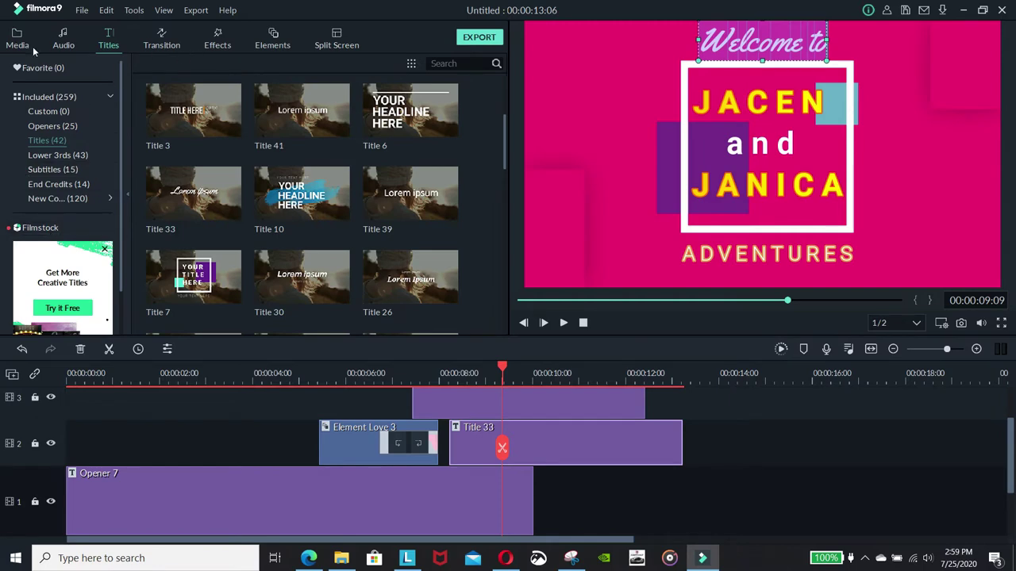
click(65, 43)
click(218, 45)
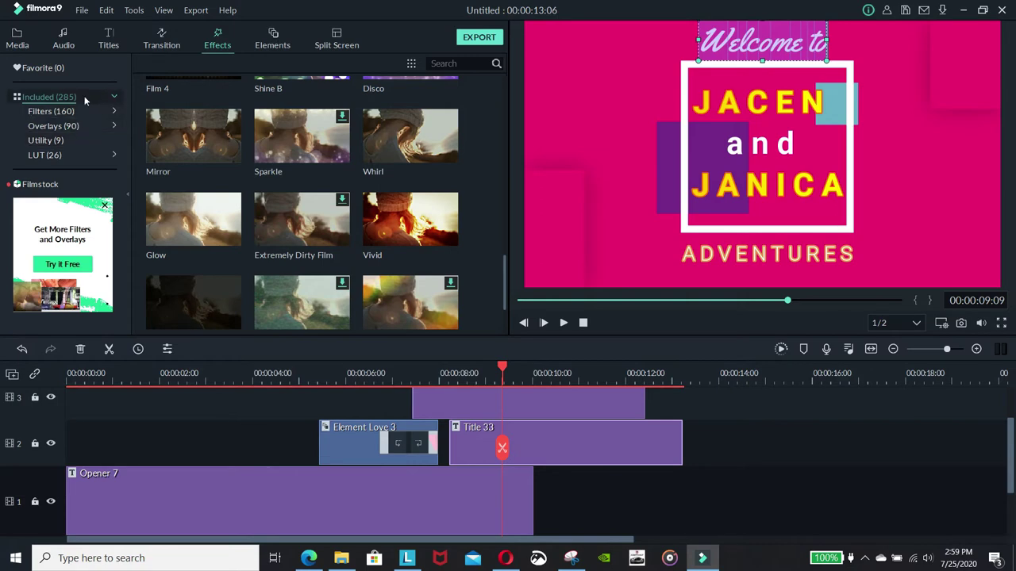
click(161, 38)
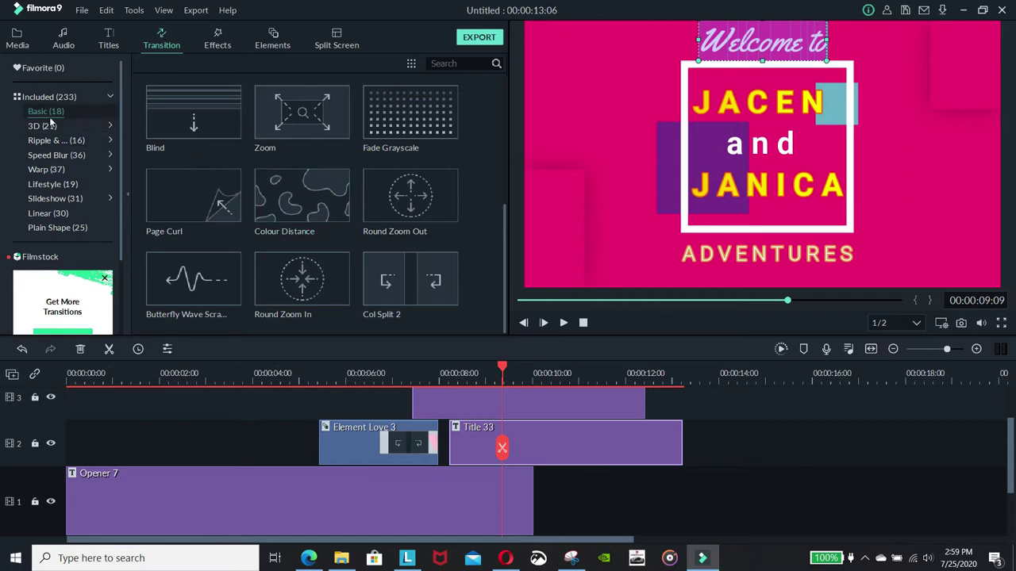
mouse_move(389, 189)
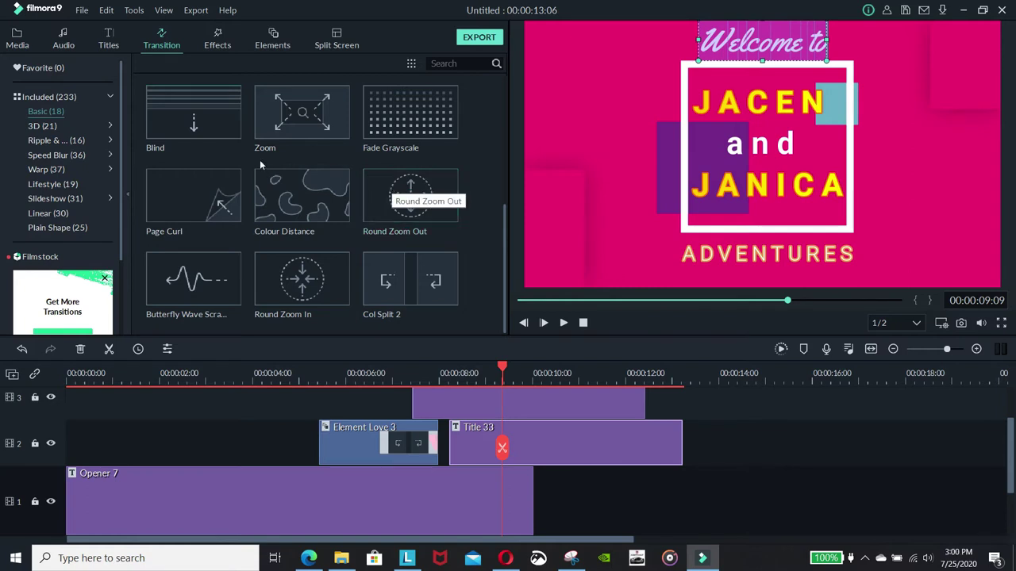
click(193, 112)
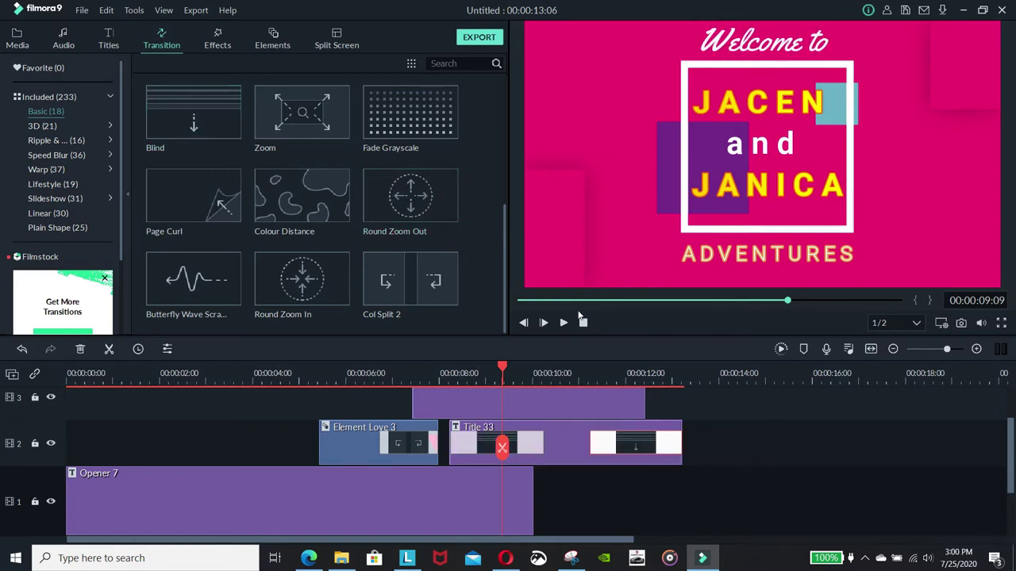
Move the Title 33 clip to the very start of track 2, ahead of the LOVE element.
click(257, 378)
drag(254, 378, 471, 414)
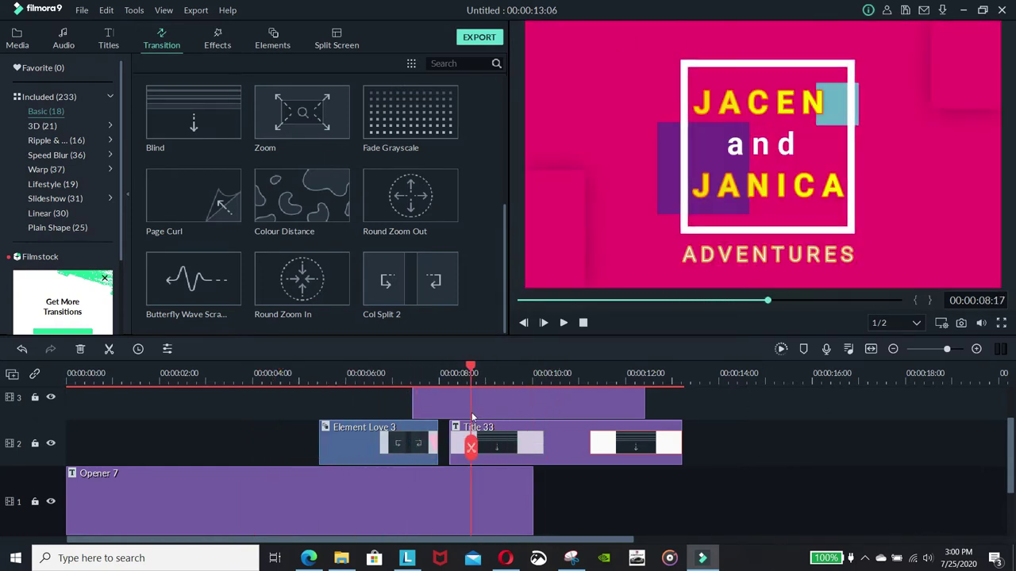
click(582, 454)
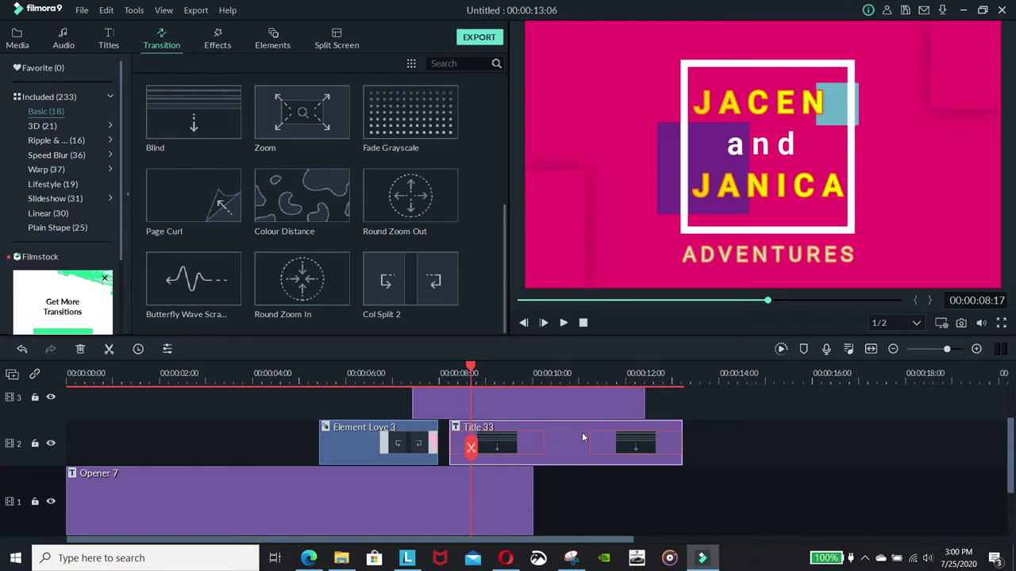
drag(582, 435, 193, 450)
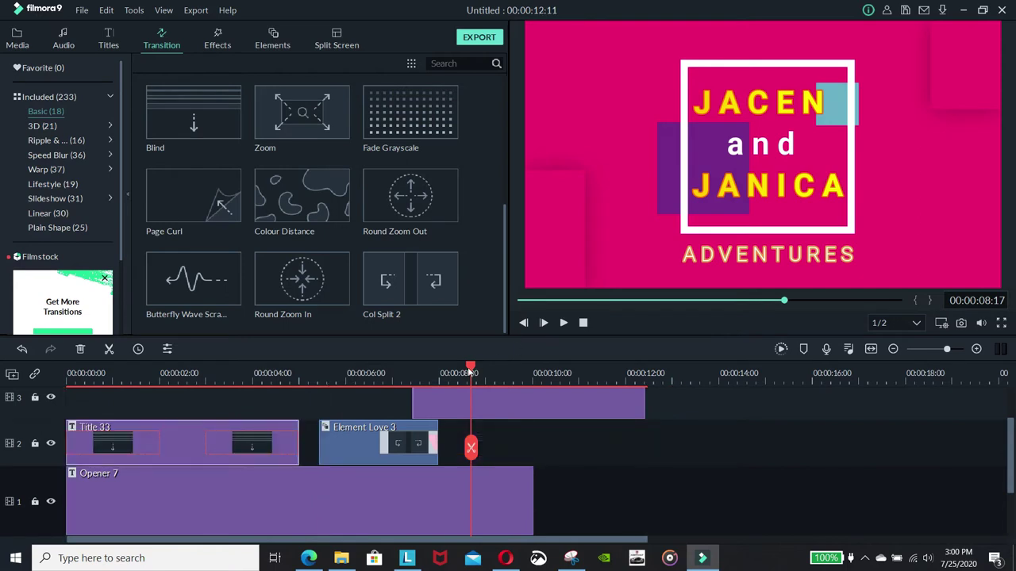
Play the opening from the start and delete the Blind transition at the beginning of Title 33.
drag(469, 372, 3, 396)
click(563, 325)
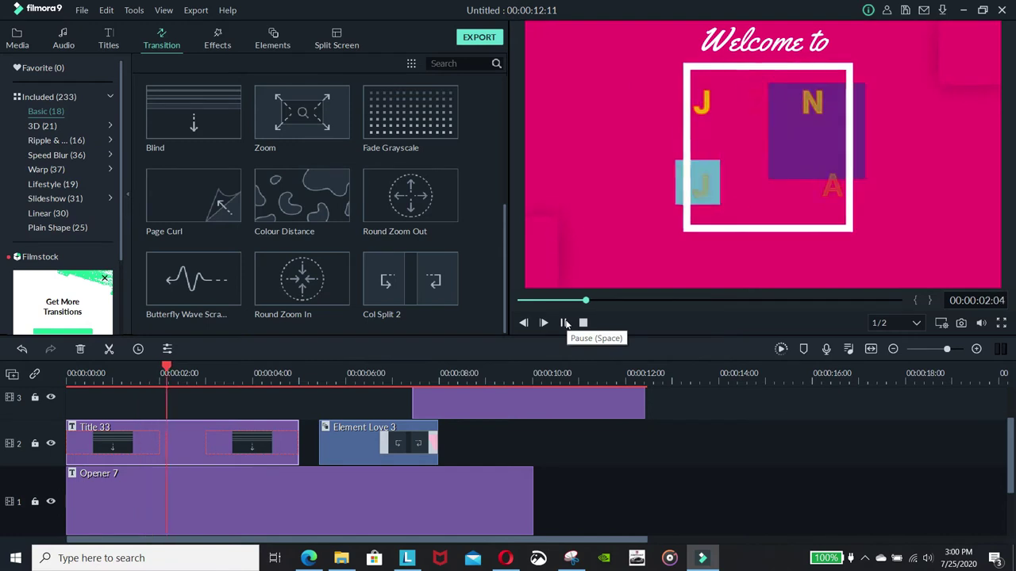
click(565, 323)
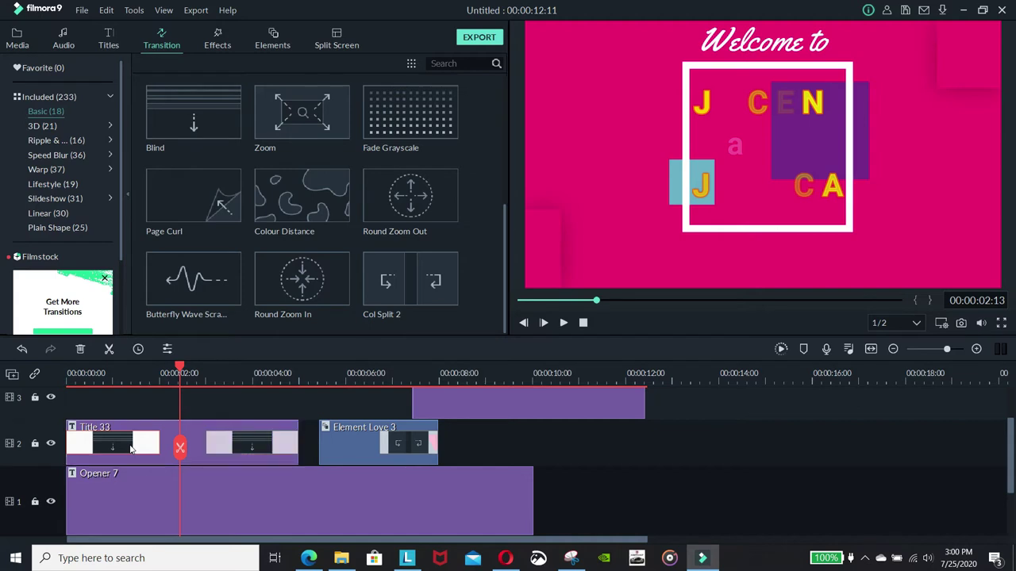
right_click(132, 448)
click(154, 474)
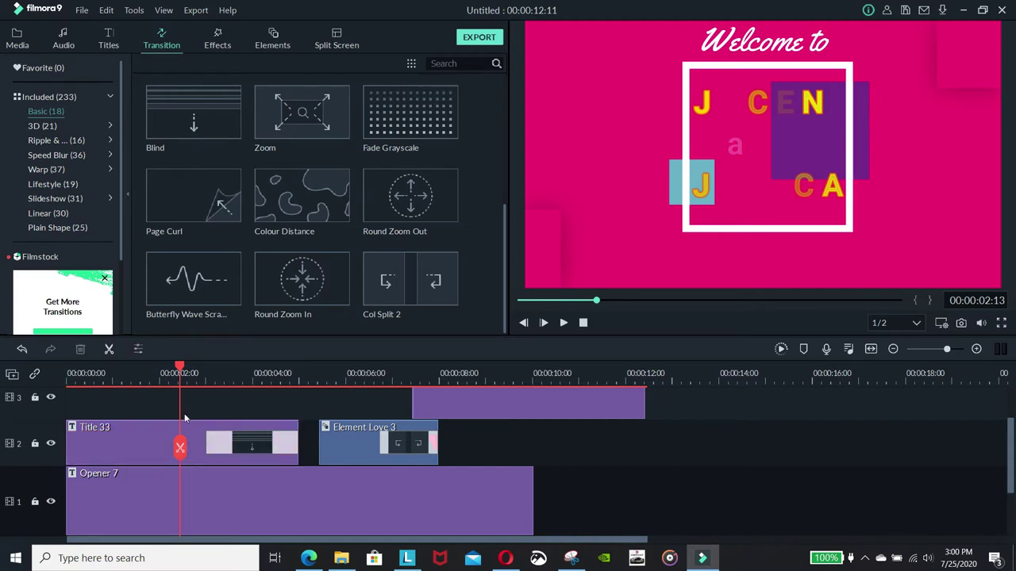
Play the intro from the beginning, delete the Blind transition at the end of Title 33, and return the playhead to the start.
key(Home)
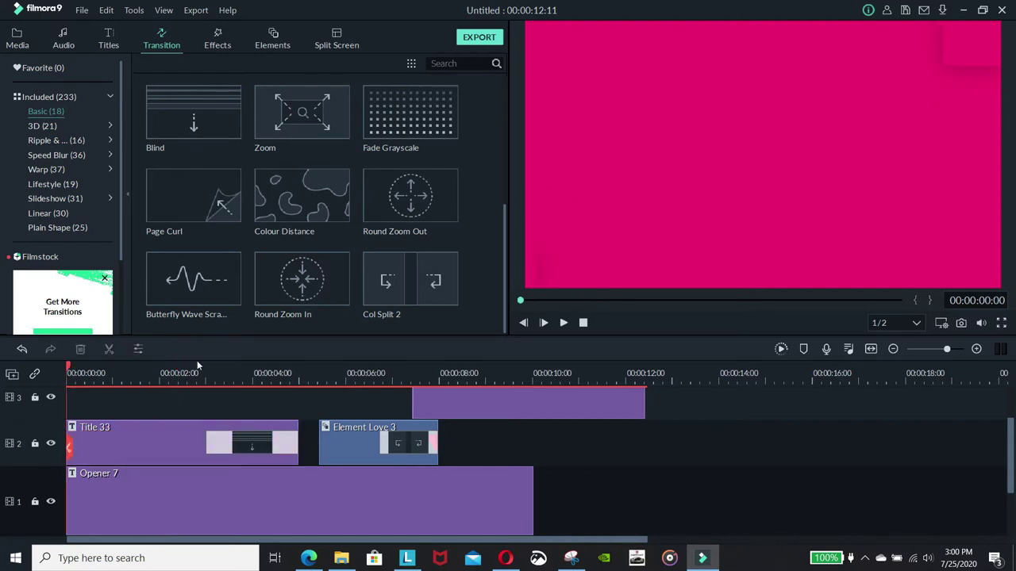
click(564, 322)
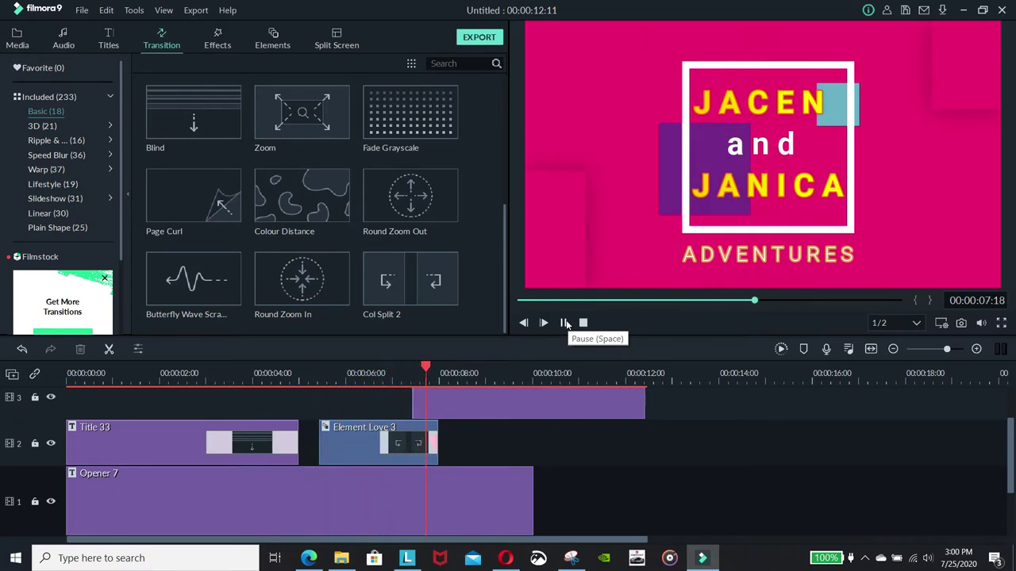
click(565, 323)
right_click(245, 450)
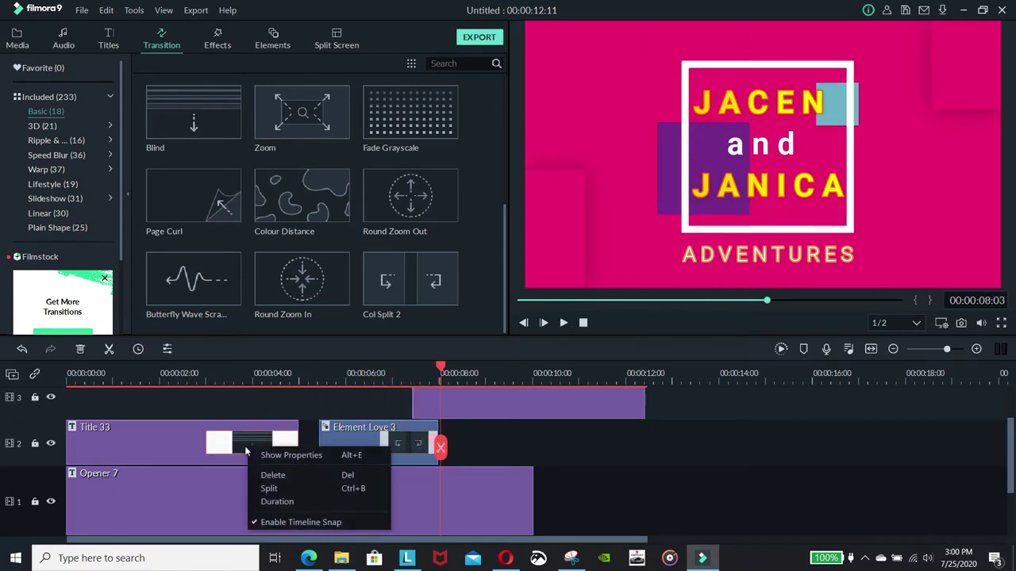
click(314, 477)
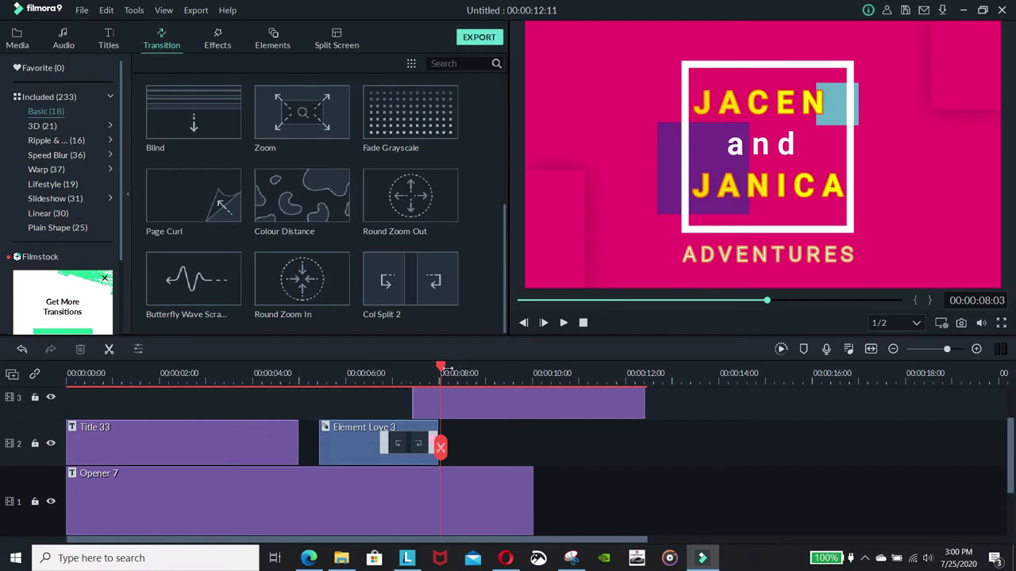
drag(446, 371, 4, 382)
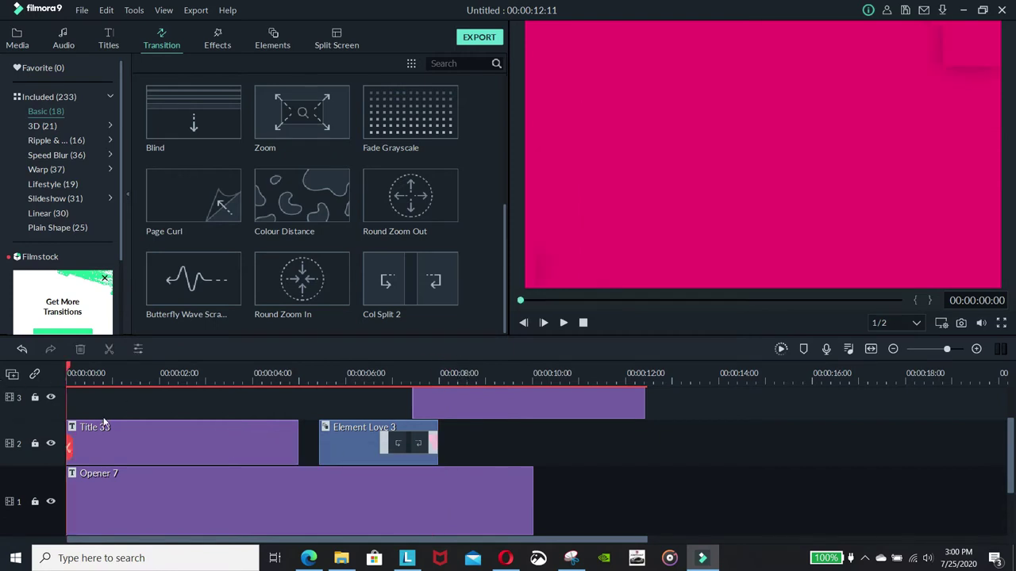
Move the Title 33 clip so it ends exactly where the LOVE element begins on track 2, and play the opening.
drag(112, 438, 133, 445)
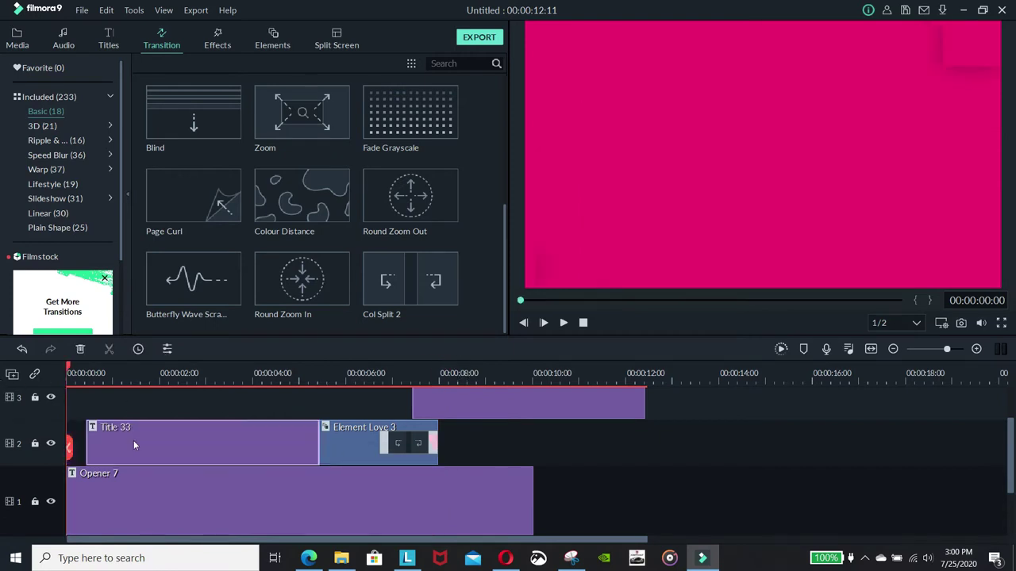
click(565, 323)
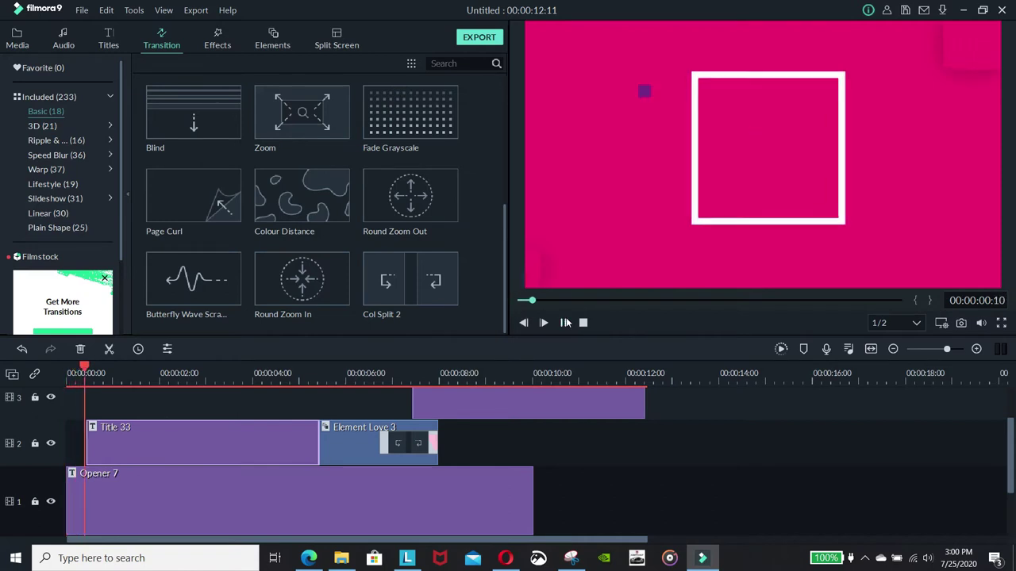
click(564, 323)
click(818, 254)
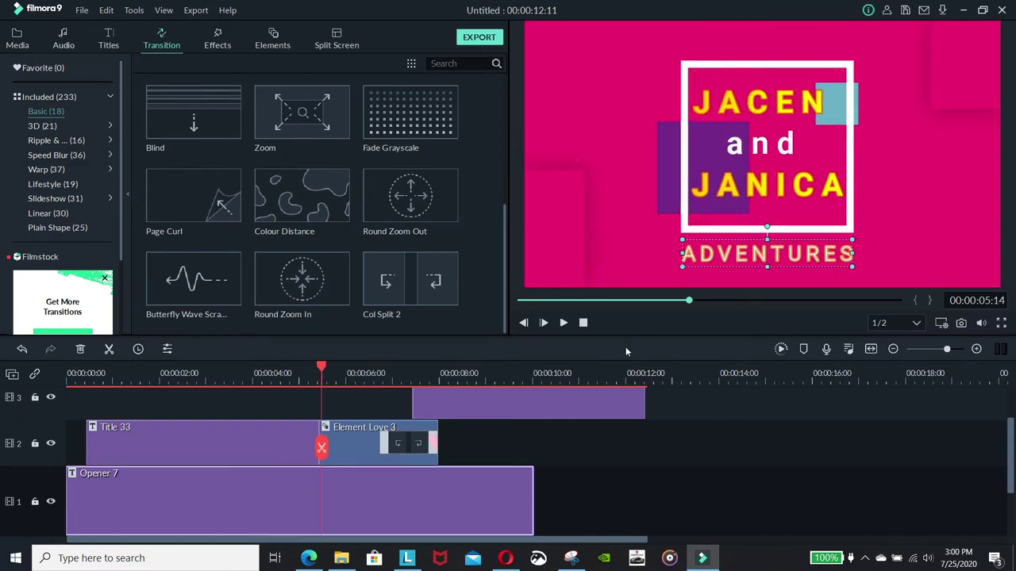
right_click(751, 260)
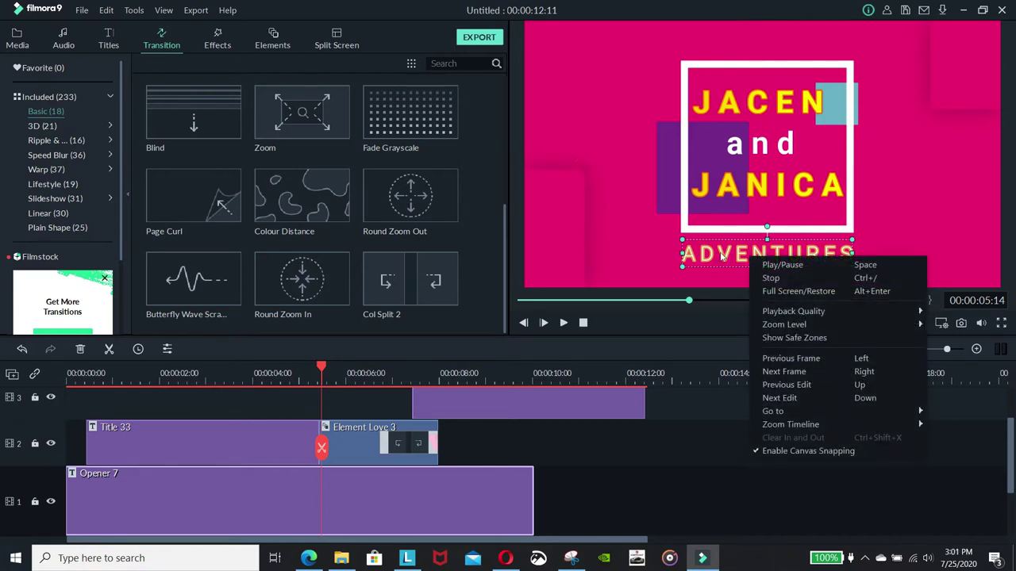
click(719, 259)
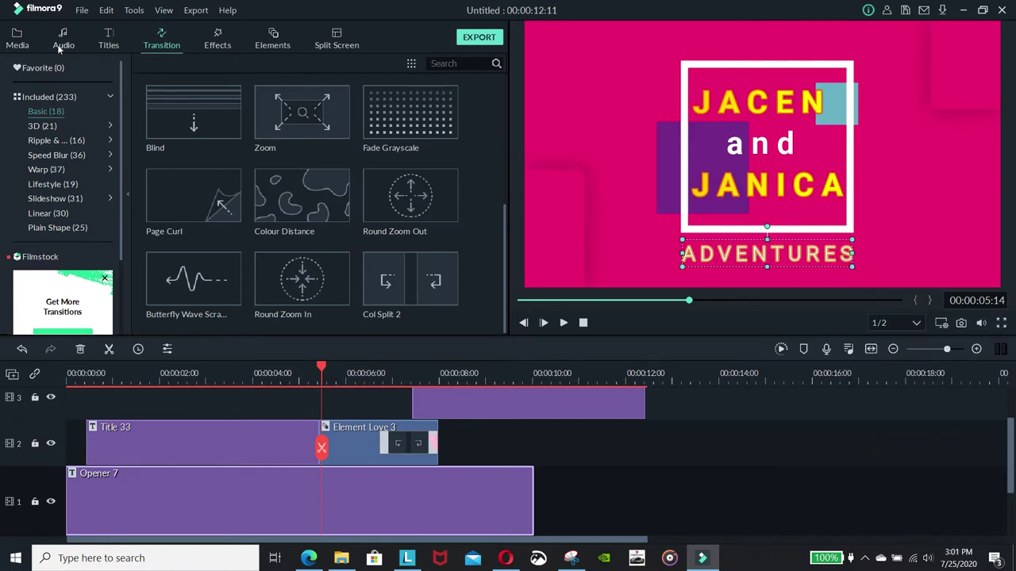
Add the Element Motion Shape 5 sparkle element on track 4 and align its end with the end of the LOVE element clip.
click(218, 42)
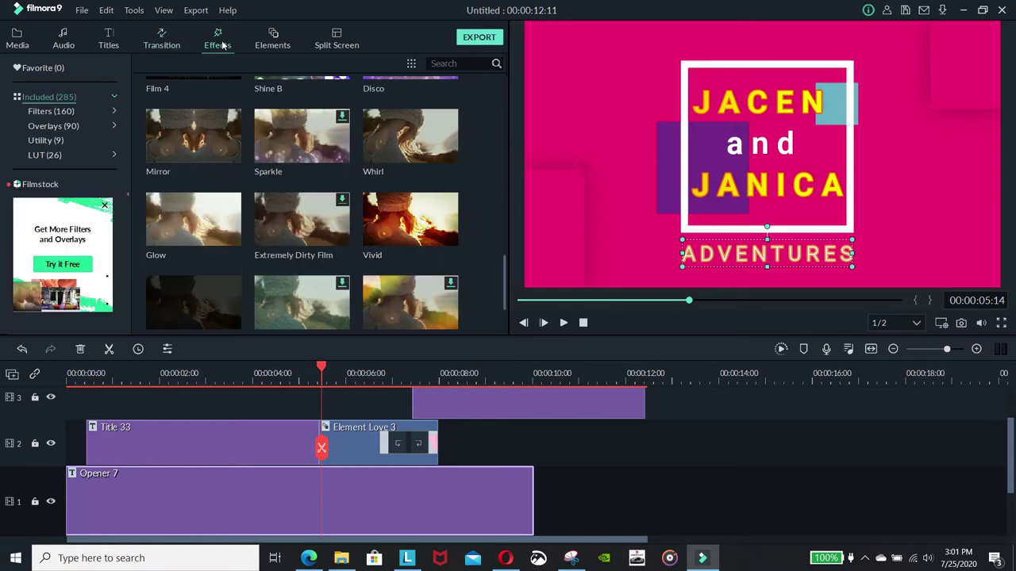
click(275, 37)
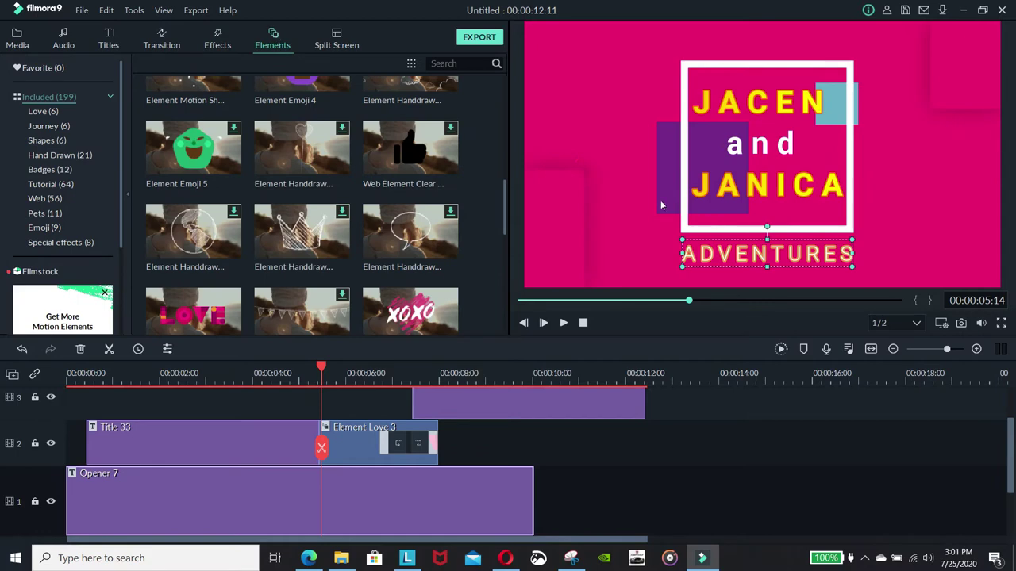
scroll(476, 176, up, 5)
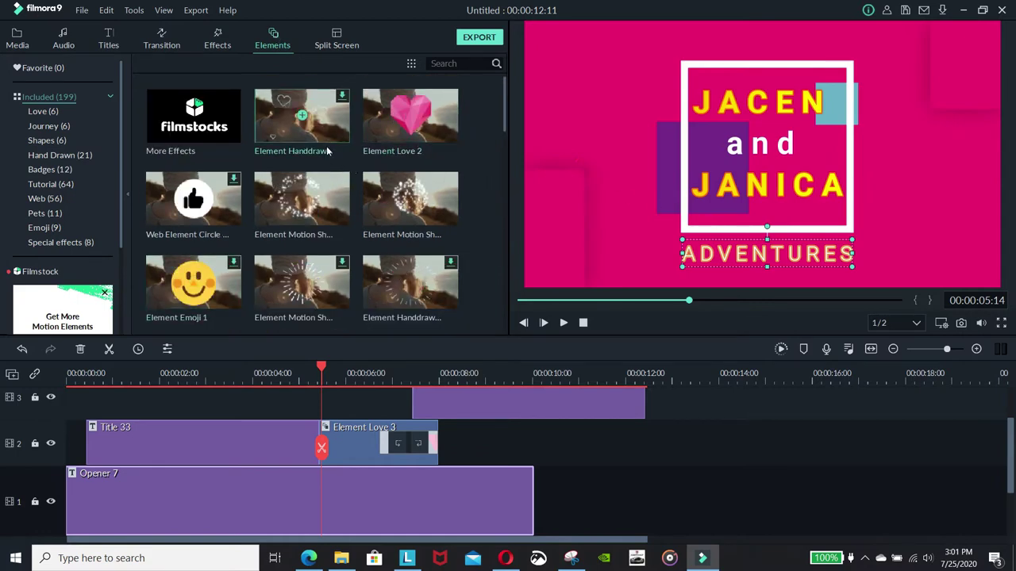
click(410, 199)
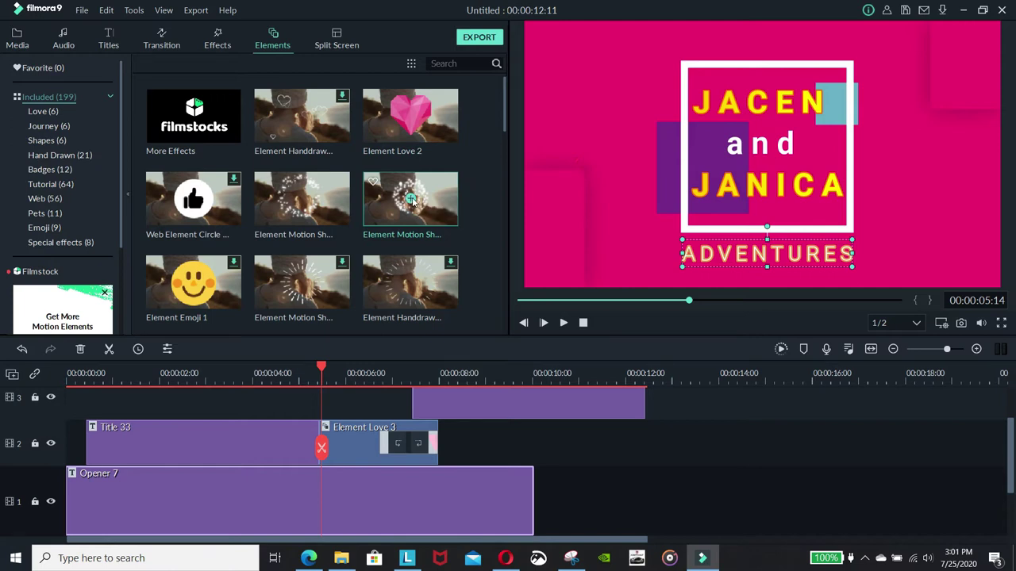
drag(430, 406, 314, 410)
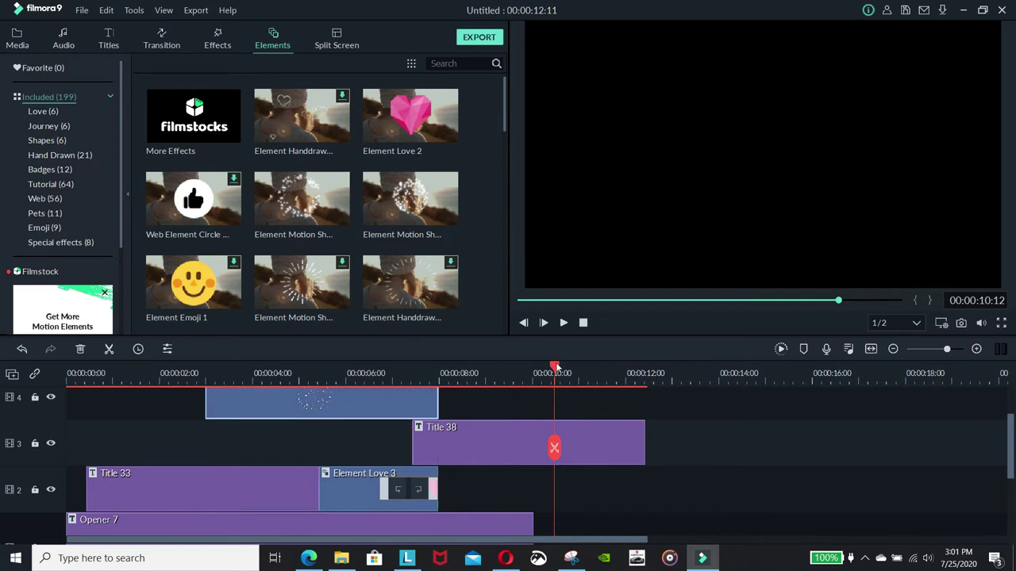
Shrink the sparkle element and move it away from the central frame to the spot where the LOVE lettering appears.
drag(558, 369, 383, 395)
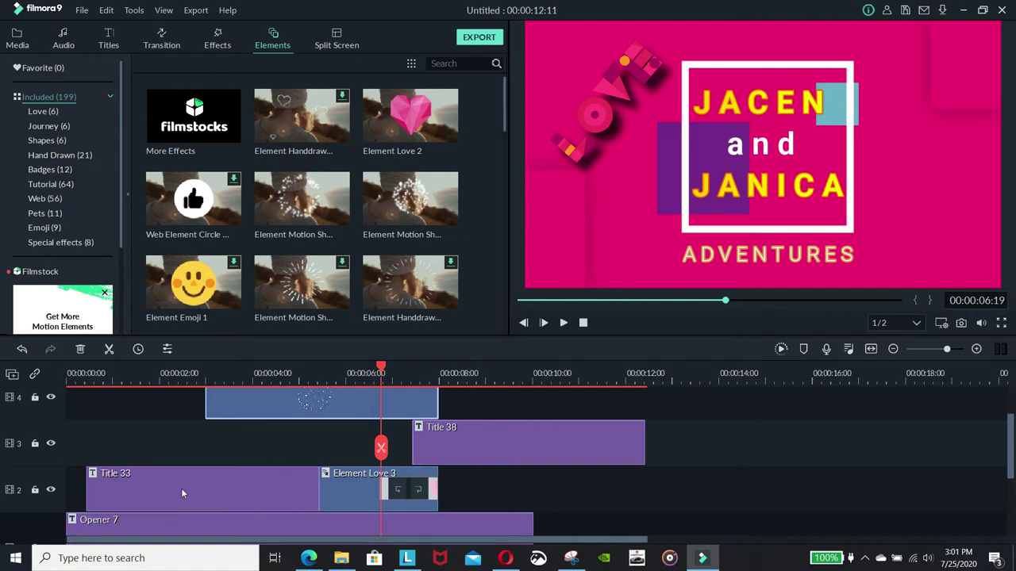
drag(382, 369, 276, 369)
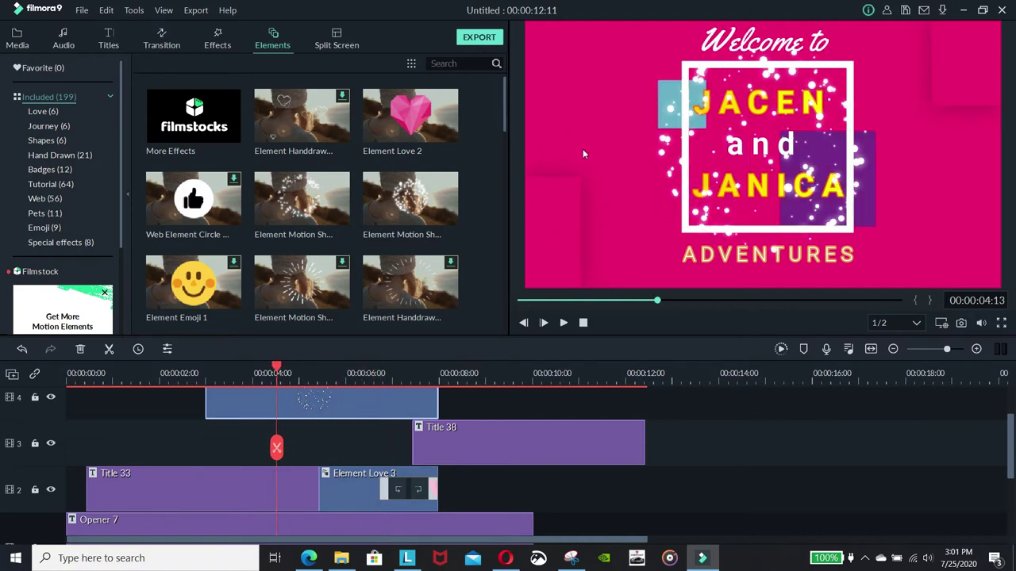
click(672, 142)
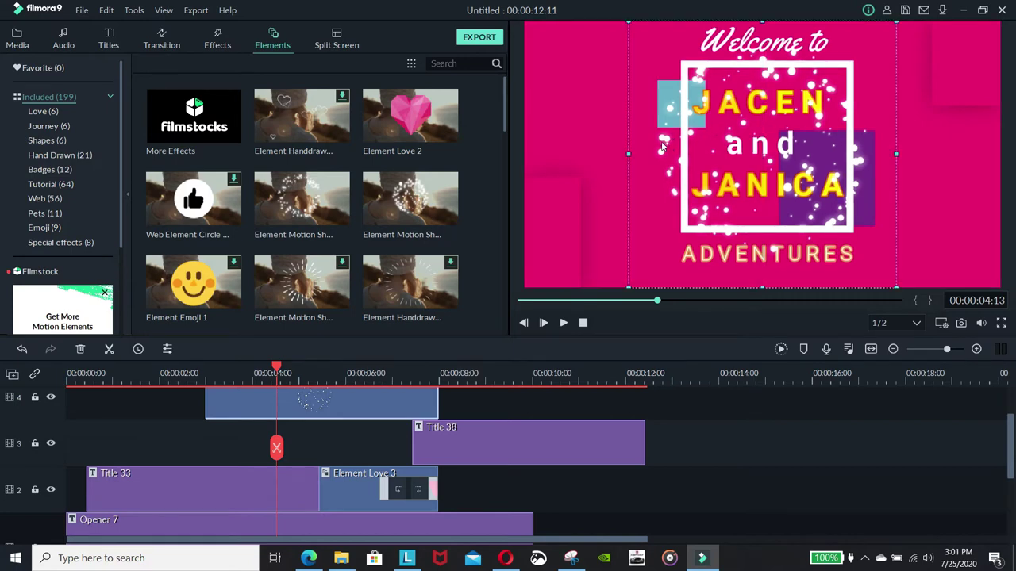
drag(627, 284, 668, 248)
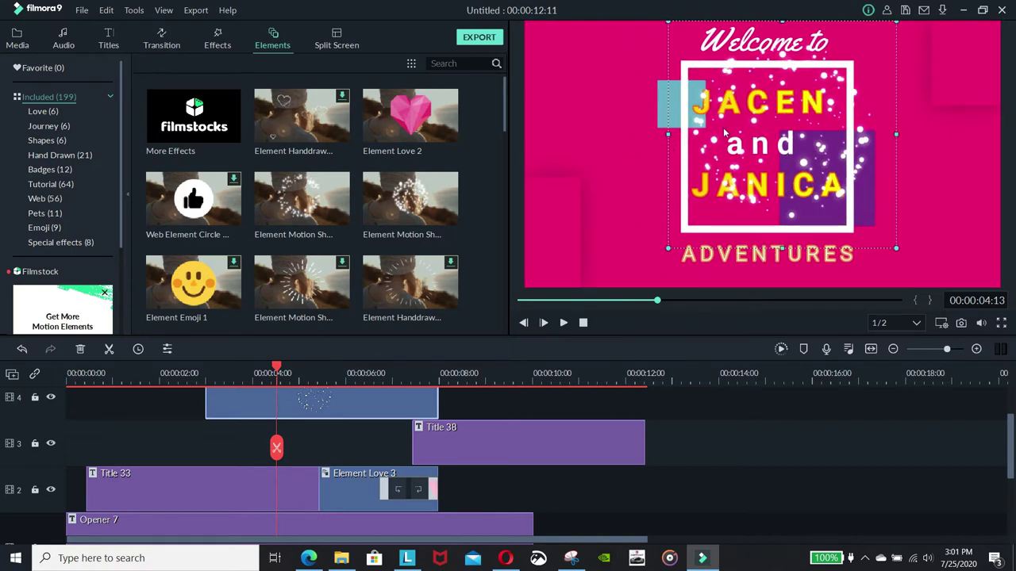
drag(721, 118, 544, 94)
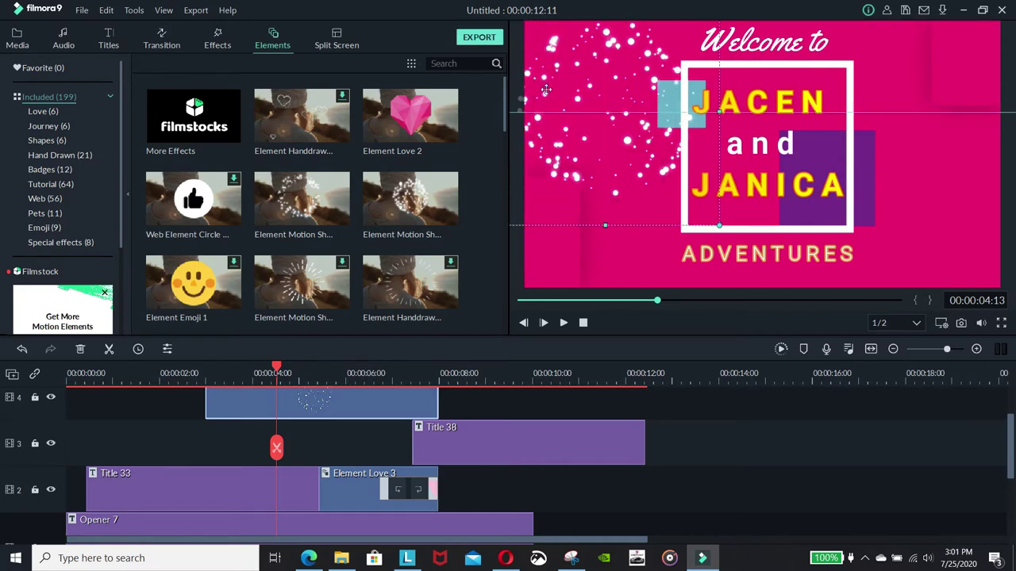
Move the Element Motion Shape 5 and Title 38 clips so both end together with Opener 7, and play back the result.
drag(282, 365, 367, 386)
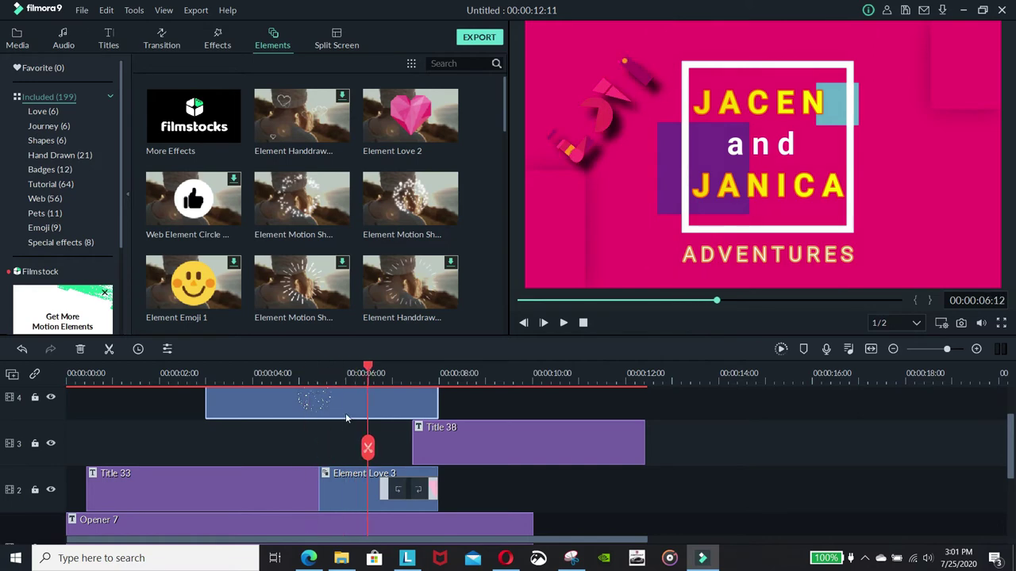
drag(259, 406, 487, 389)
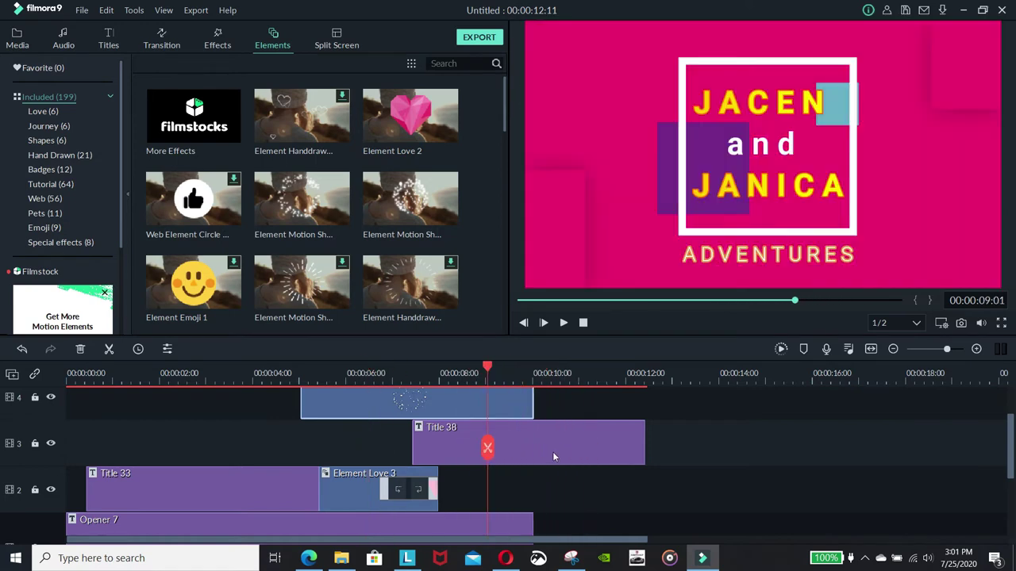
drag(606, 442, 490, 454)
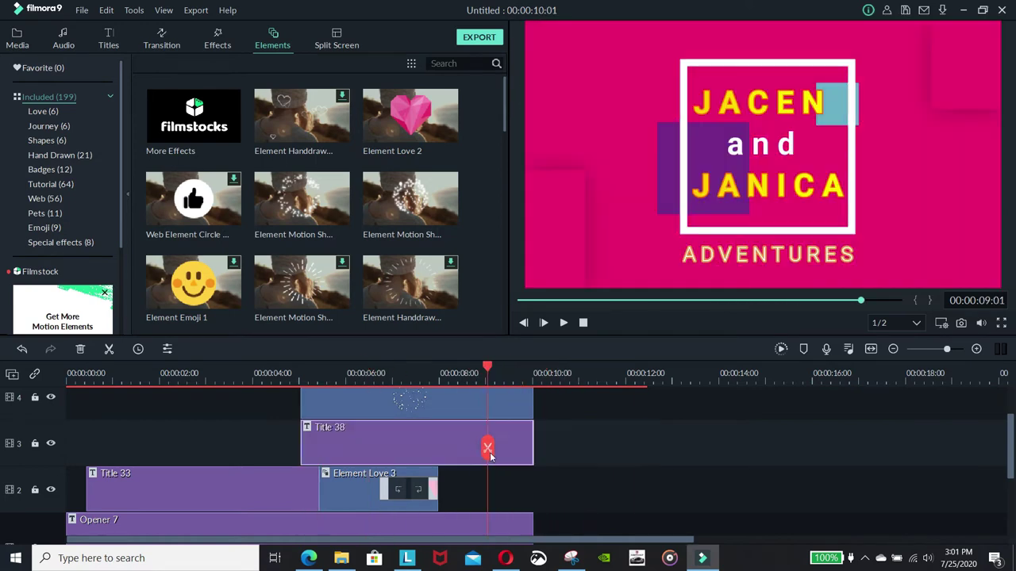
drag(492, 373, 515, 385)
click(154, 372)
click(357, 373)
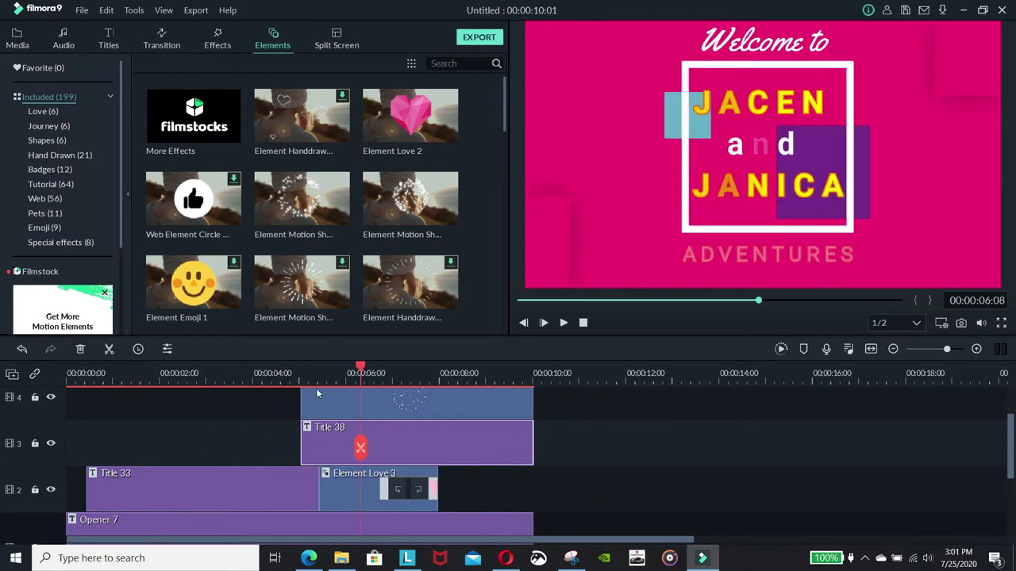
drag(360, 370, 257, 373)
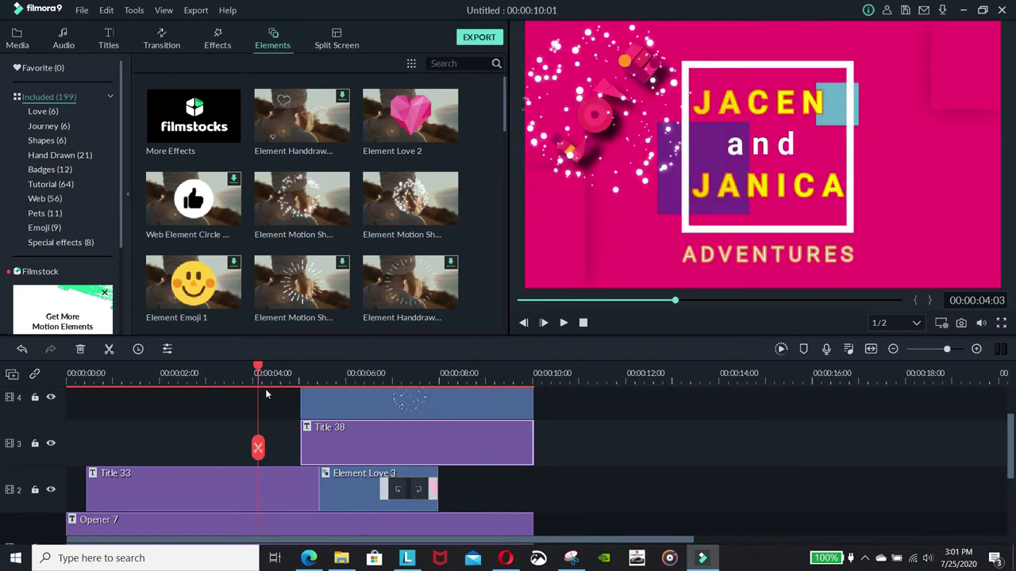
click(564, 322)
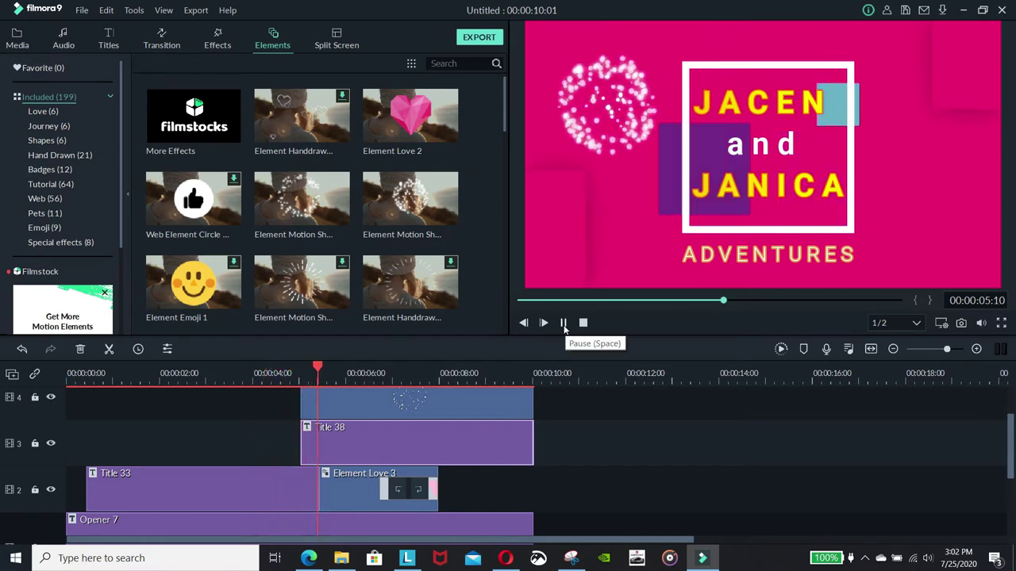
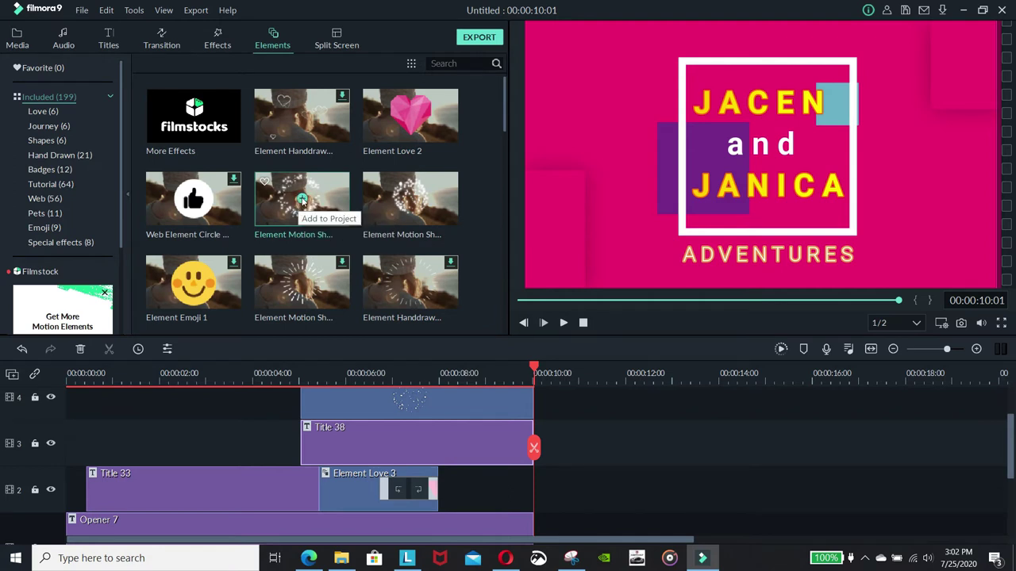
Add the radiating-lines motion shape element on a new track 5, starting at 00:00:01:24.
drag(535, 370, 157, 372)
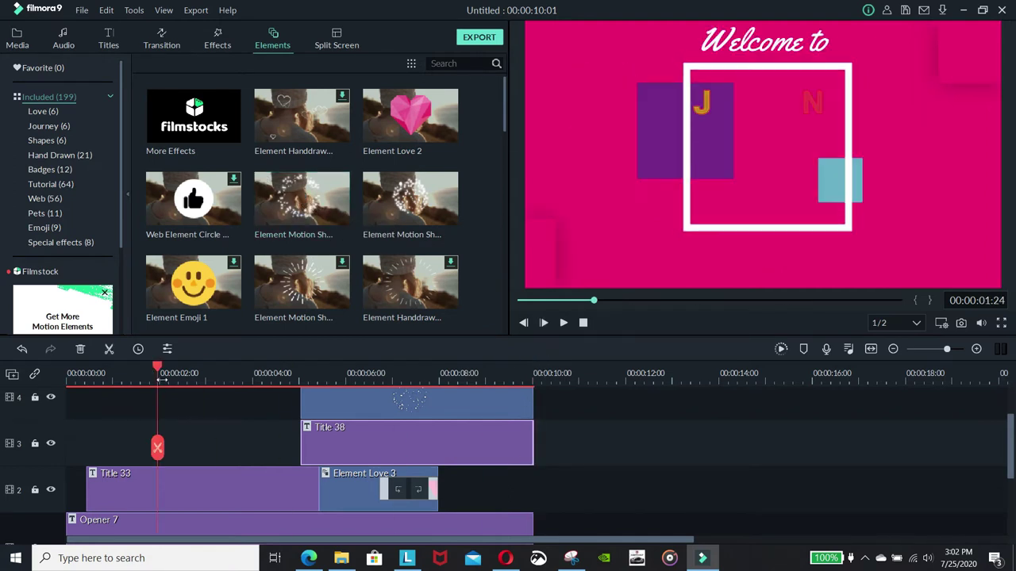
click(302, 283)
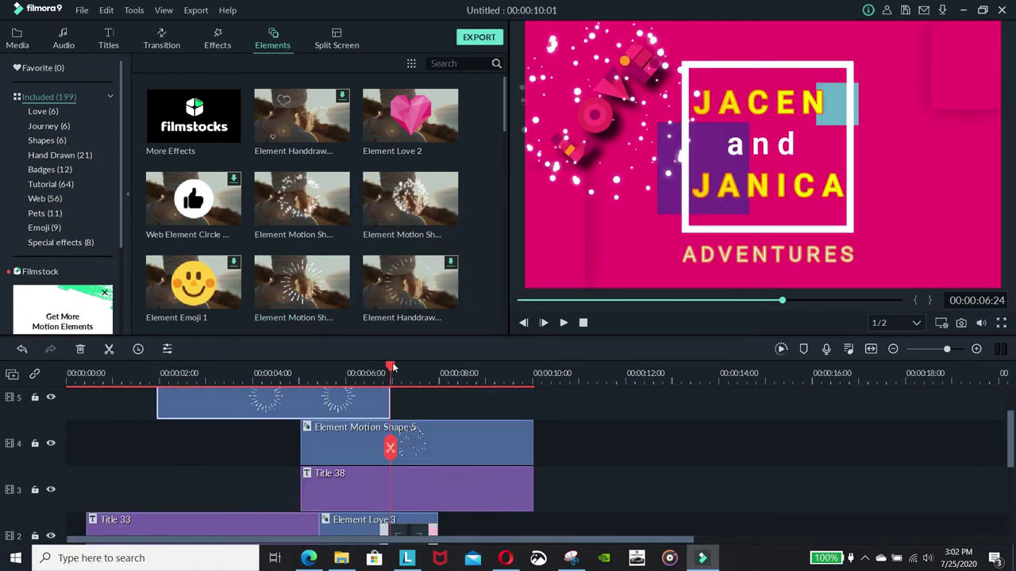
drag(393, 367, 265, 369)
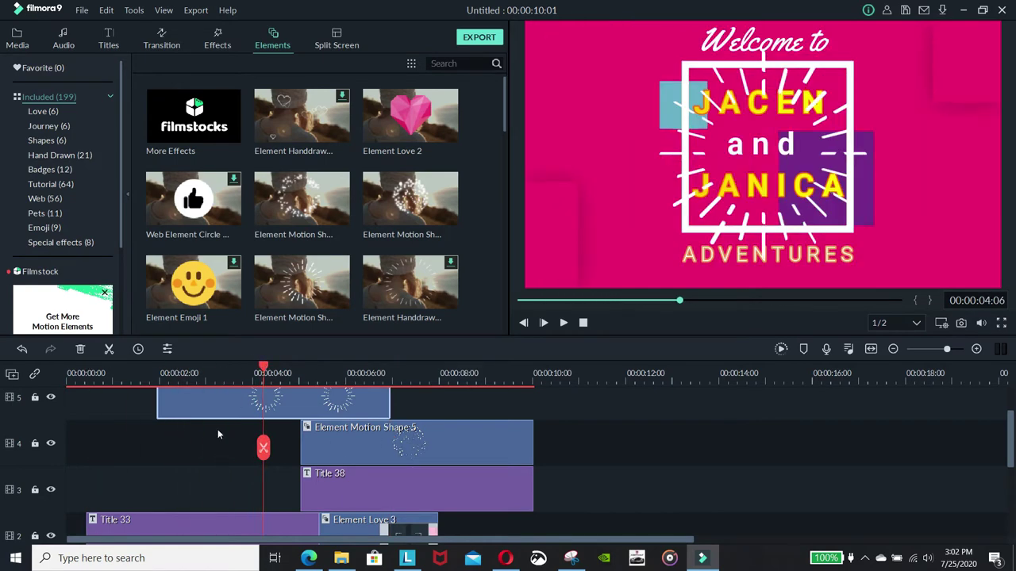
Enlarge the radiating-lines element and centre it around the white square frame so its rays extend beyond the edges.
click(676, 215)
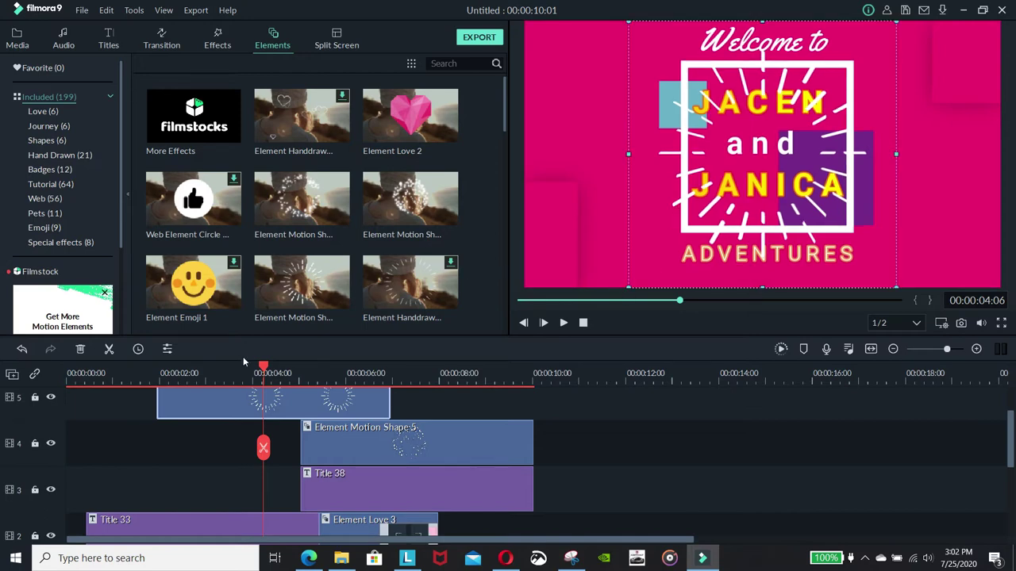
mouse_move(262, 371)
mouse_down()
mouse_move(328, 371)
mouse_move(229, 371)
mouse_move(255, 371)
mouse_up()
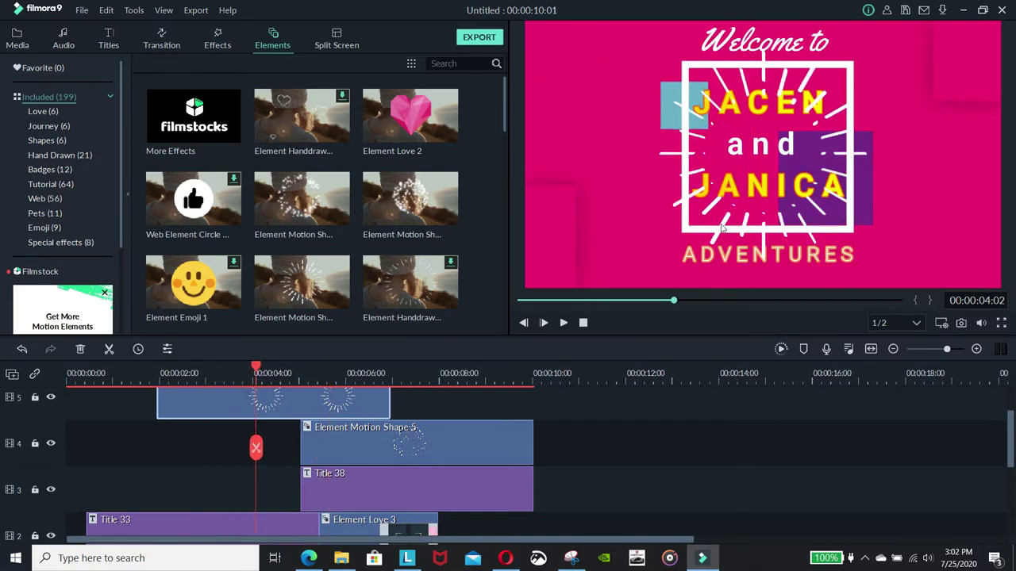
click(679, 210)
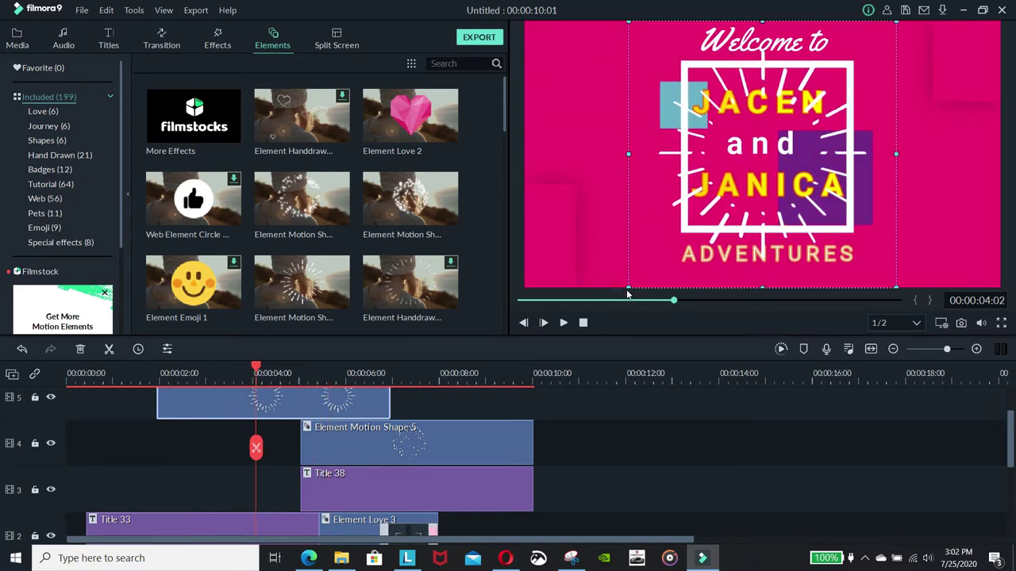
drag(627, 290, 528, 361)
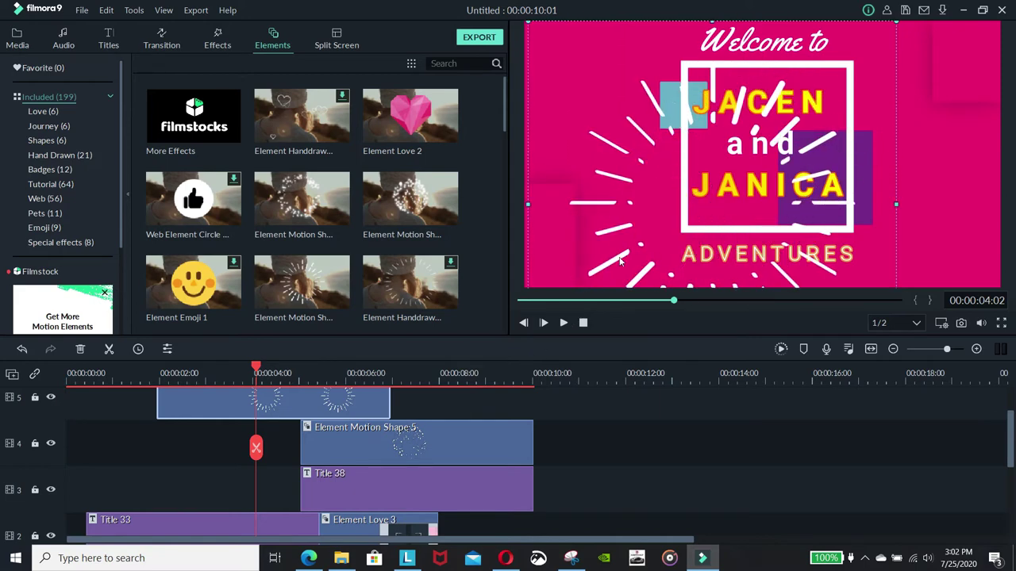
drag(612, 265, 674, 200)
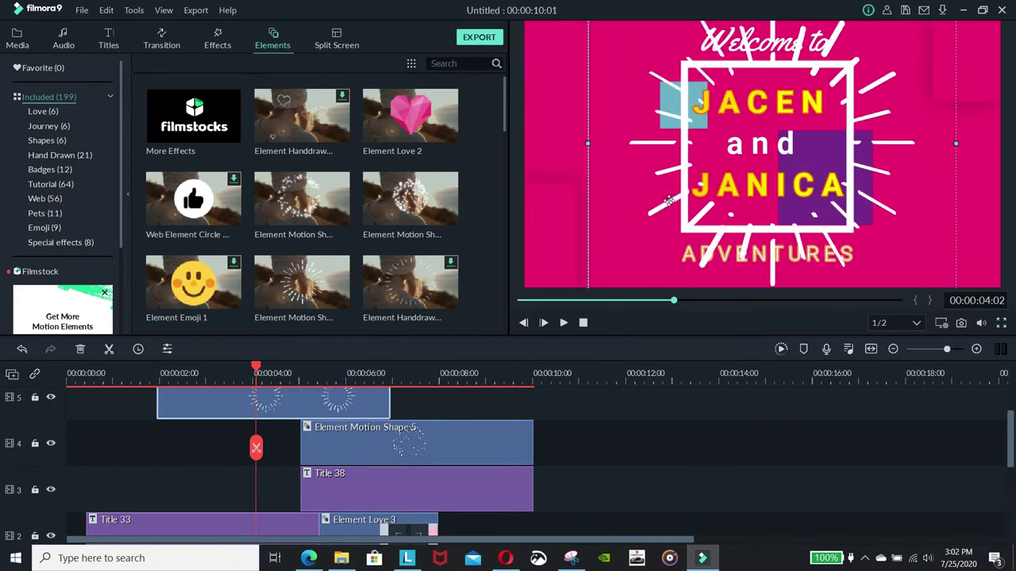
Play back the intro from 00:00:04:02, and return the playhead to 00:00:06:12 to review the radiating lines.
click(565, 322)
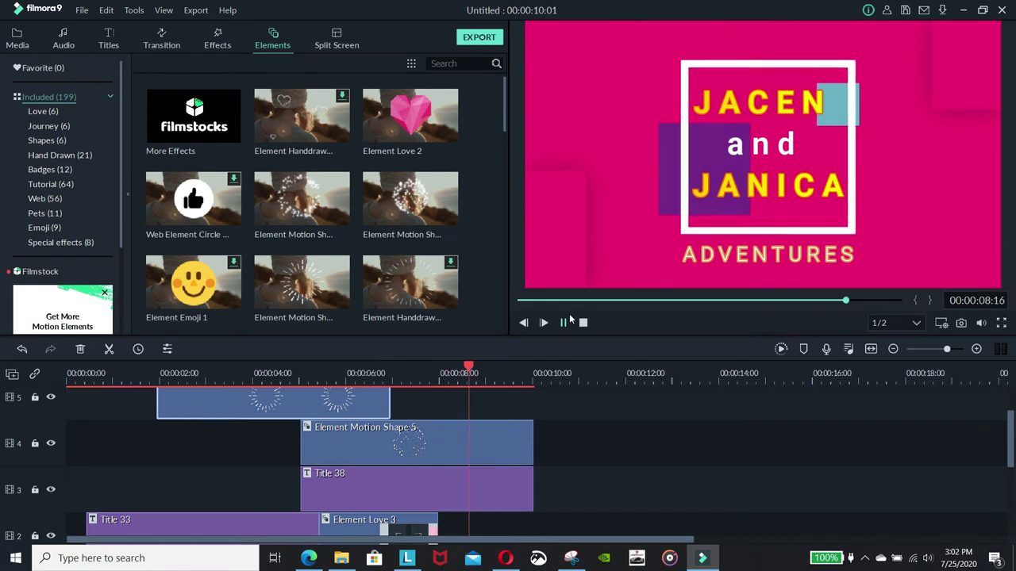
click(561, 322)
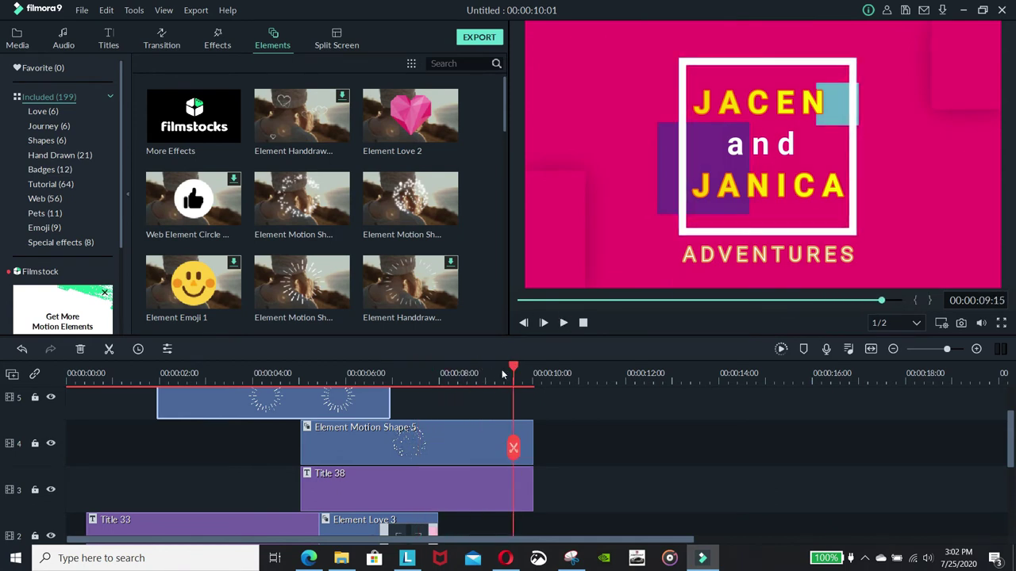
drag(516, 405, 368, 406)
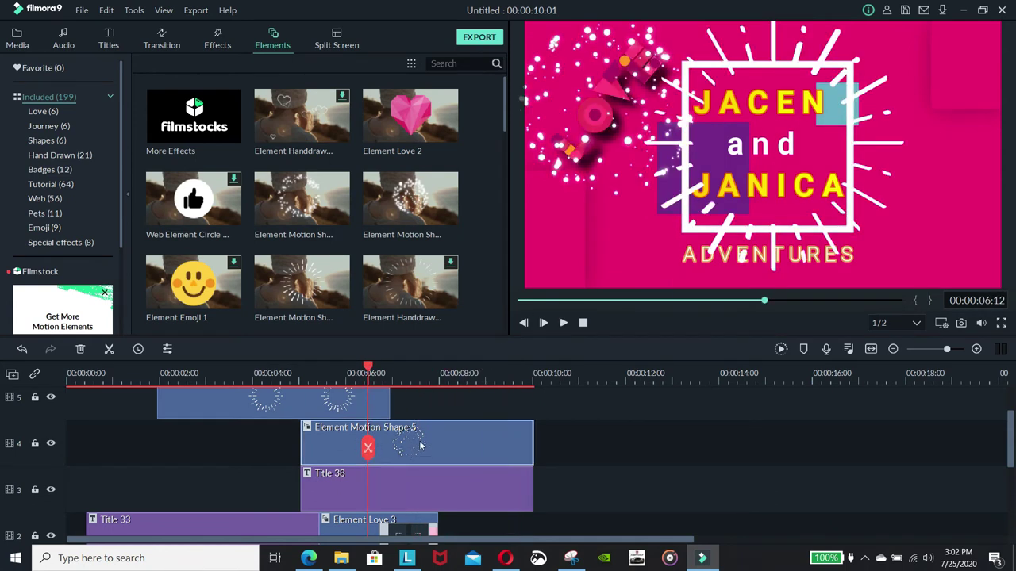
Delete the radiating-lines motion shape clip from track 5.
click(646, 220)
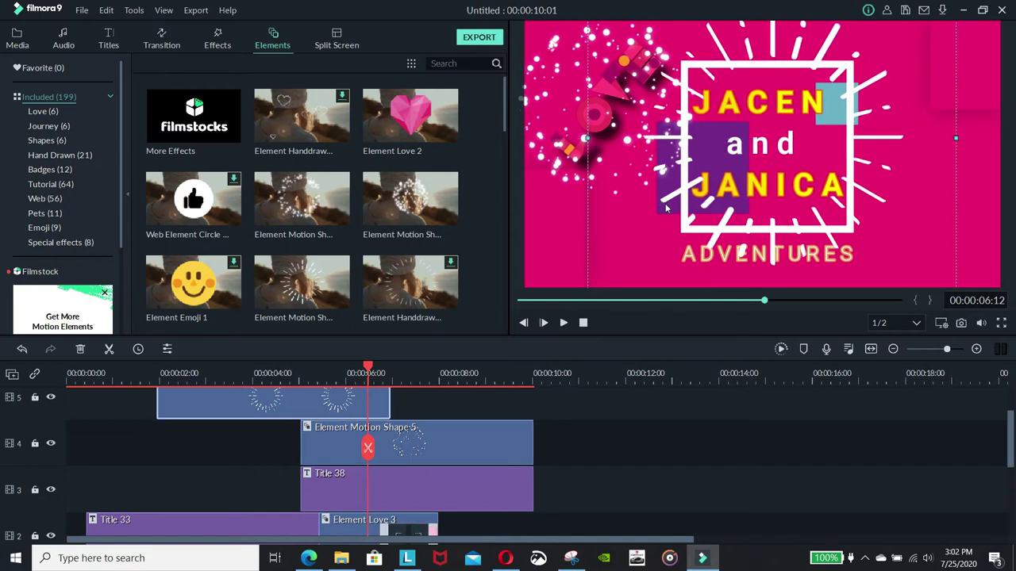
click(438, 451)
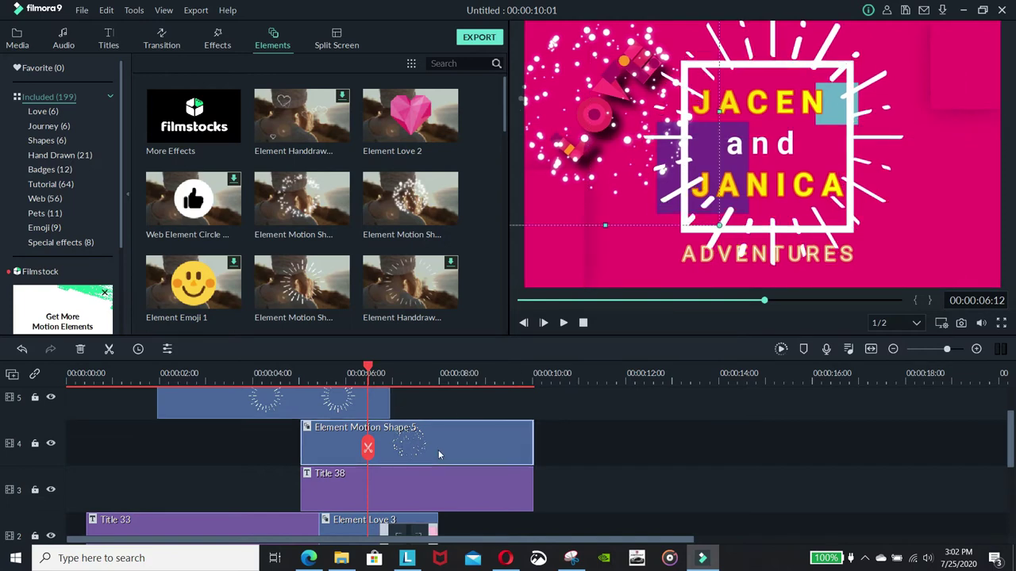
click(311, 402)
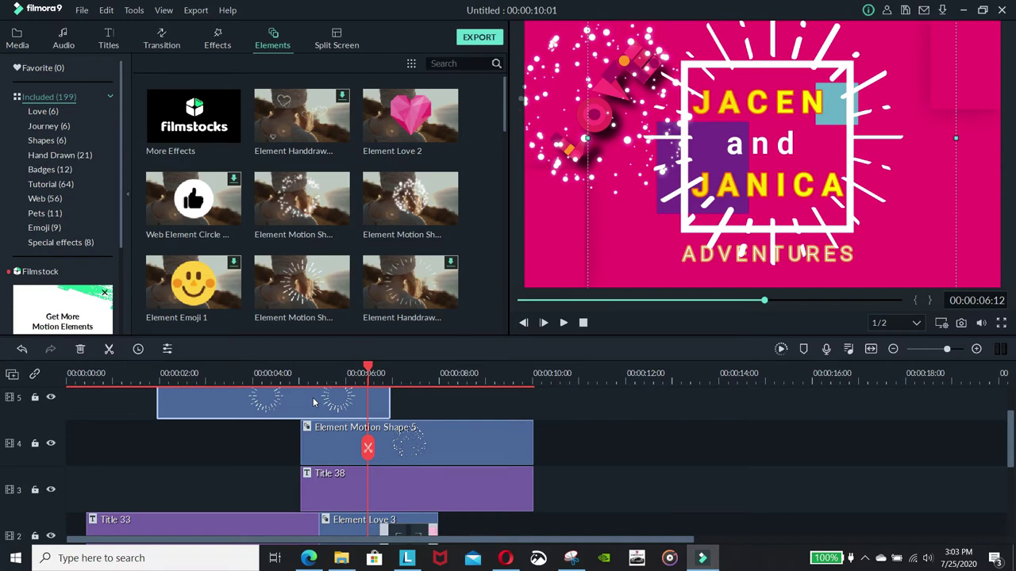
right_click(313, 403)
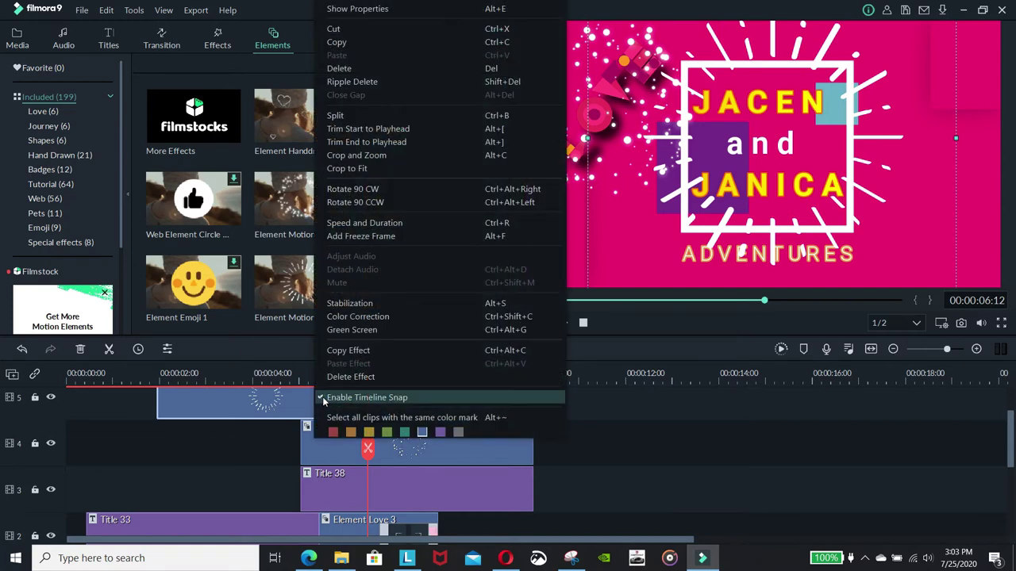
click(356, 66)
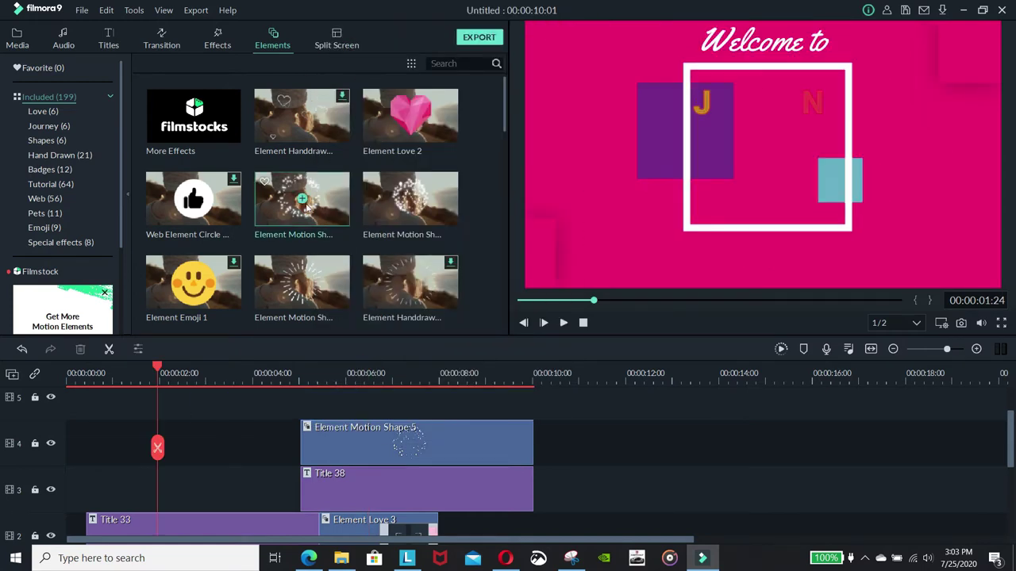
Try the radiating-lines motion shape again on track 5 at 00:00:01:24, and delete it after previewing it.
scroll(325, 276, down, 5)
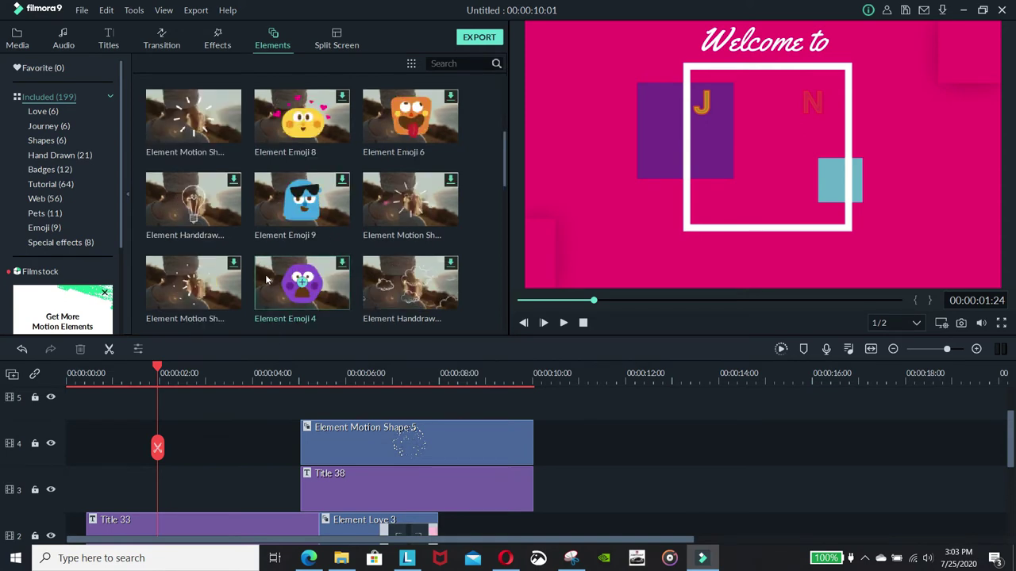
scroll(276, 249, up, 5)
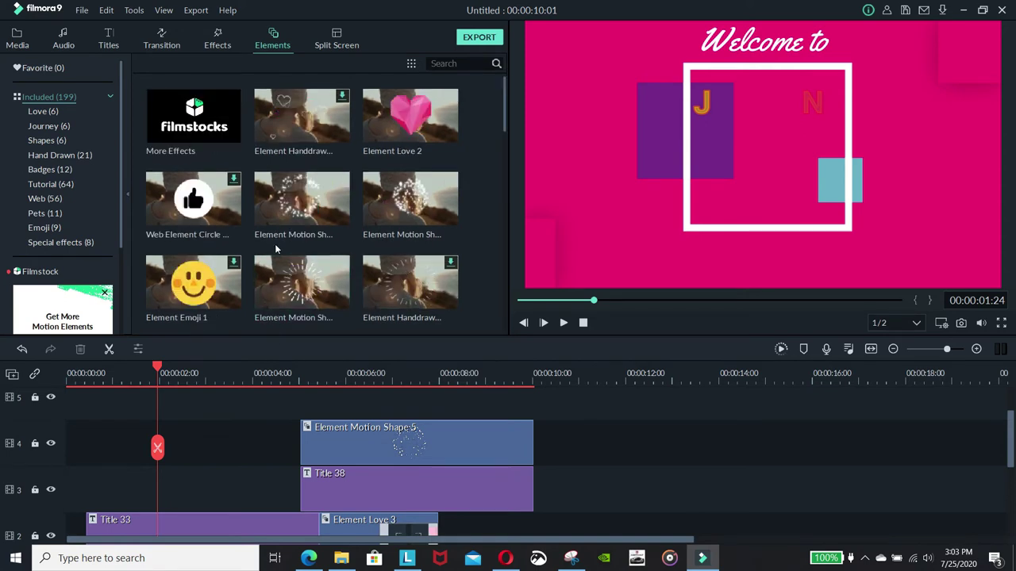
click(301, 283)
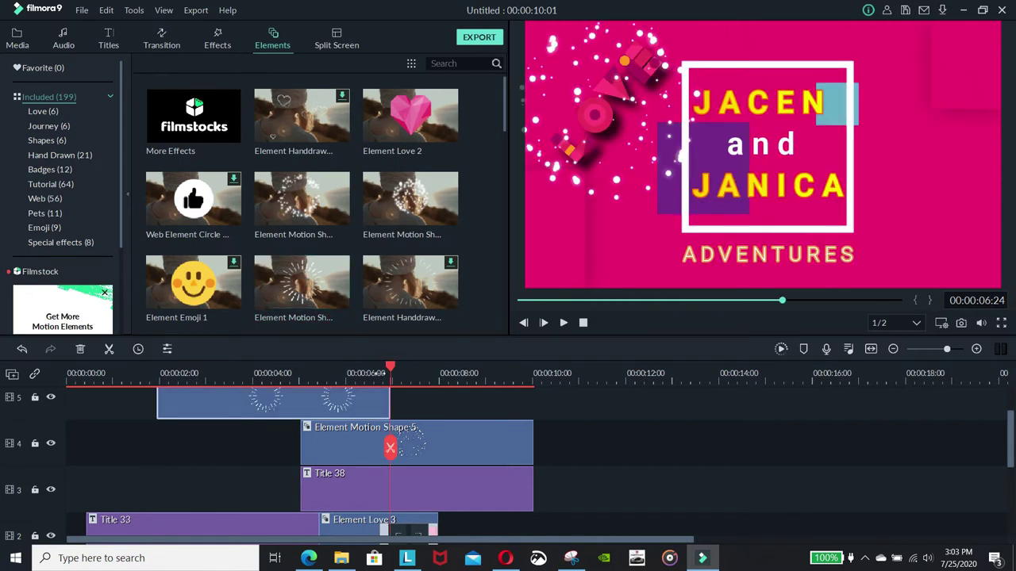
drag(391, 368, 251, 372)
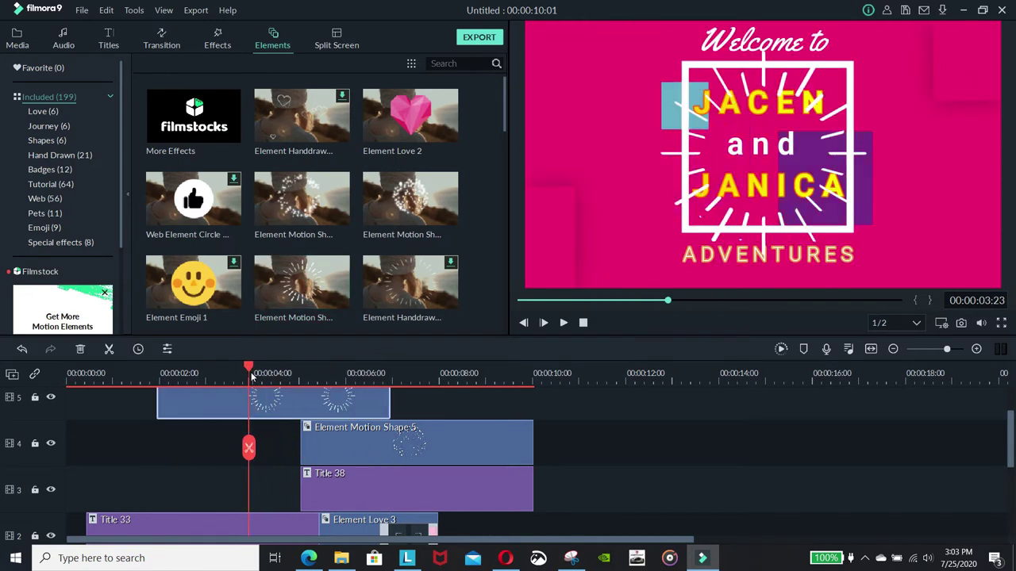
click(328, 298)
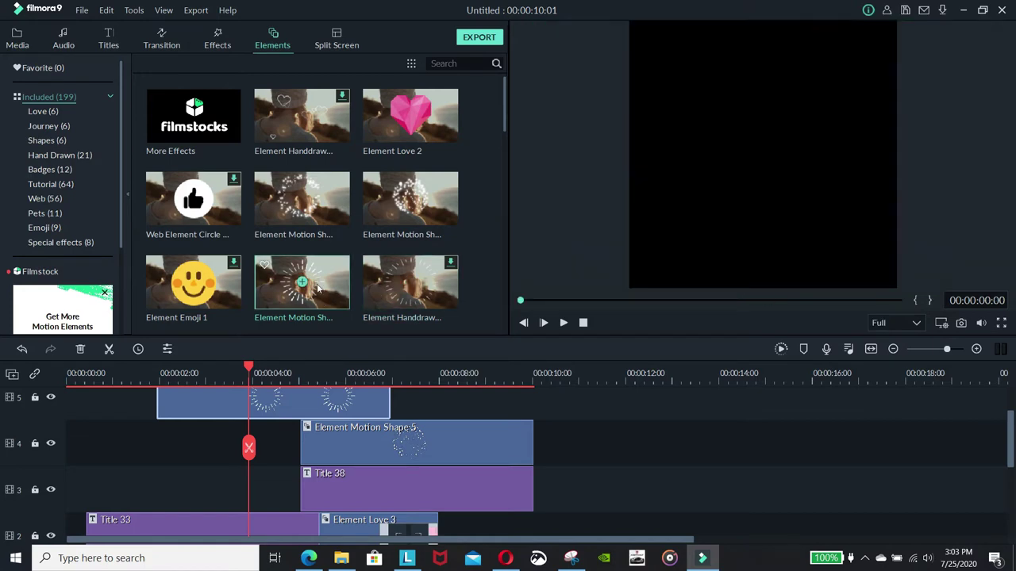
drag(251, 367, 315, 365)
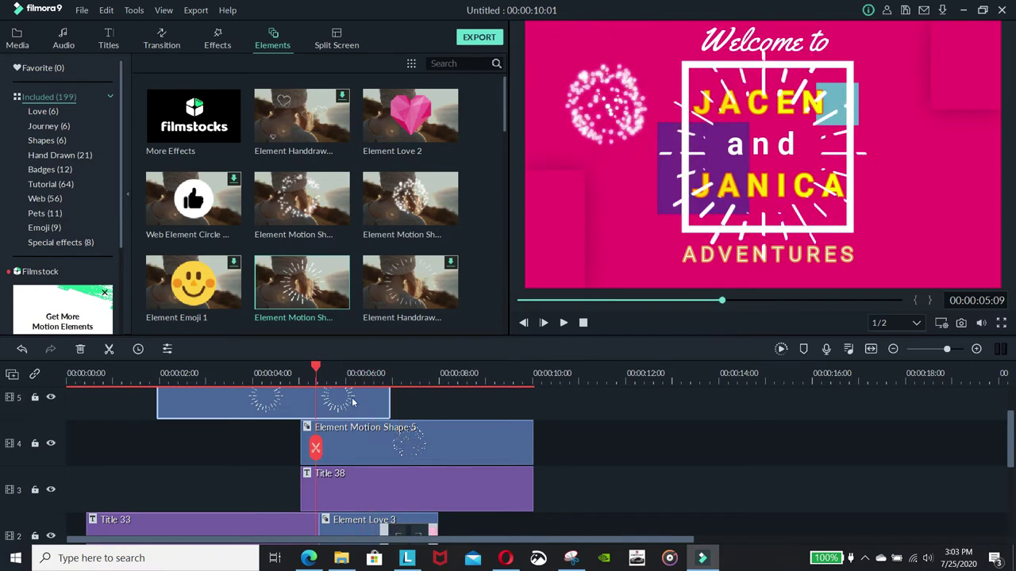
key(Delete)
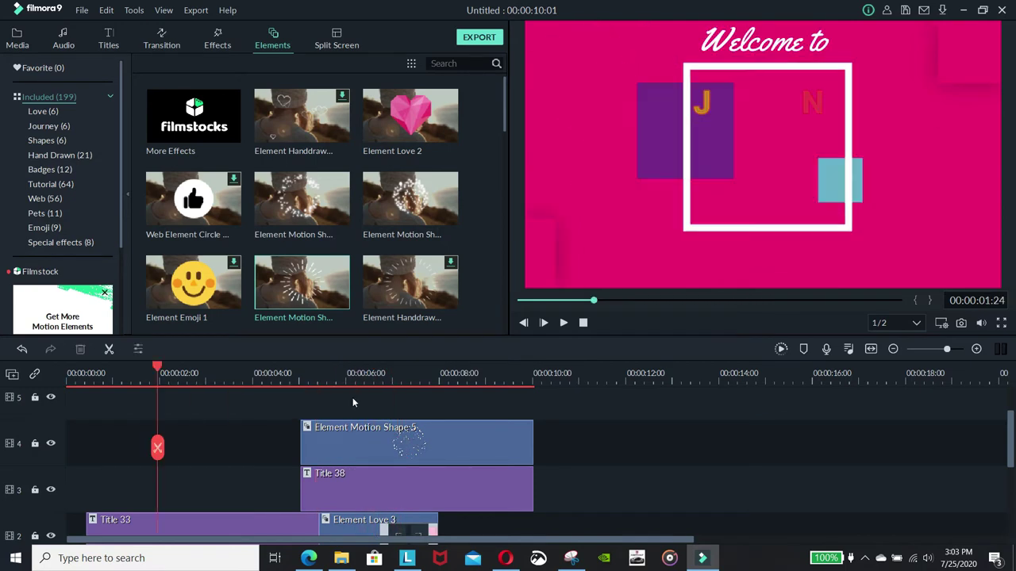
Add the dotted-burst motion shape to track 5 at 00:00:01:24 and move the playhead back to 00:00:04:04 within it.
click(411, 200)
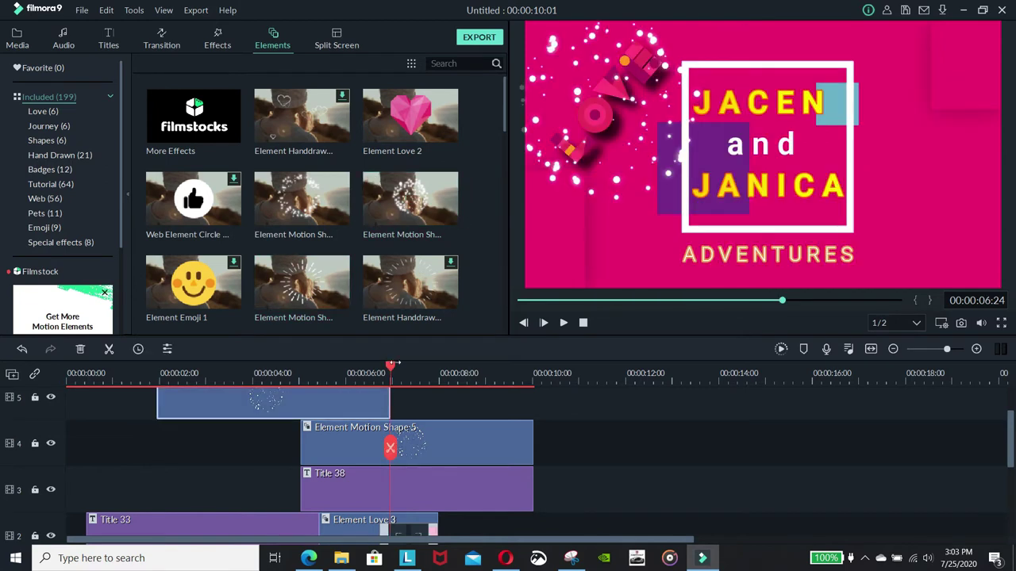
drag(389, 370, 295, 399)
key(Left)
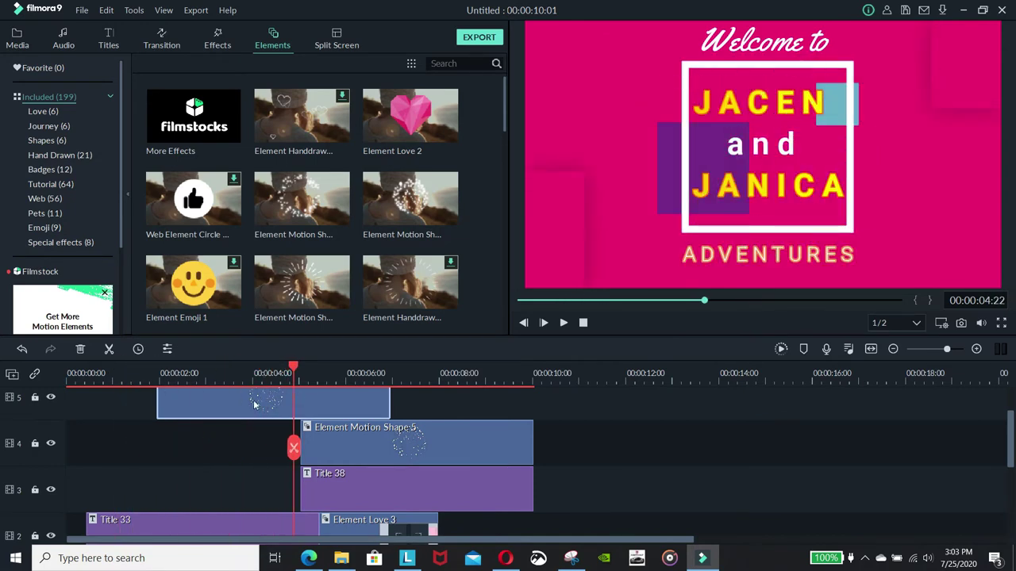
key(Left)
key(Left)
key(Left)
key(Left)
key(Left)
key(Left)
key(Left)
key(Left)
key(Left)
key(Left)
key(Left)
key(Left)
key(Left)
key(Left)
key(Left)
key(Left)
key(Left)
key(Left)
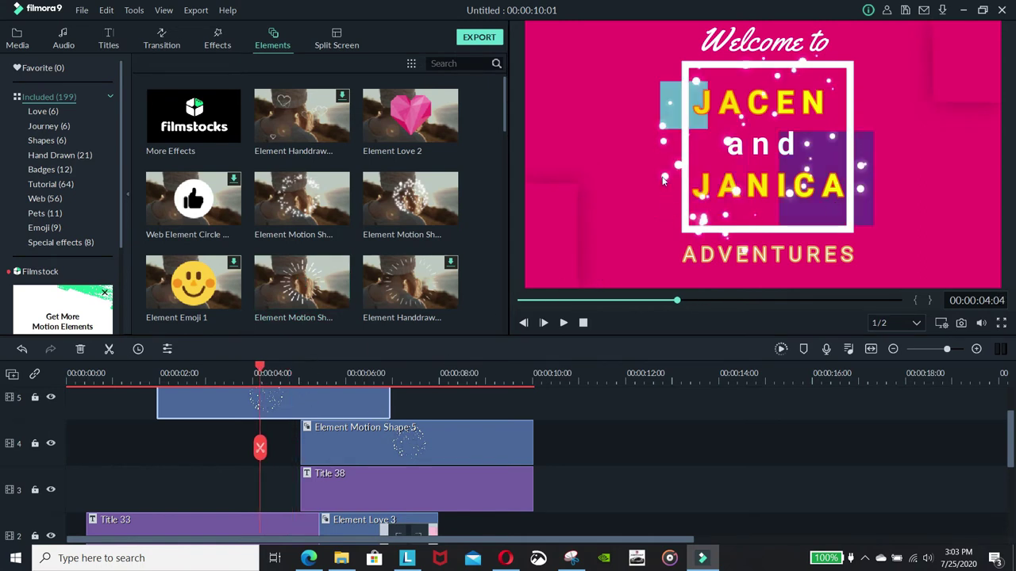
Enlarge the dotted-burst element so its dots spread around and beyond the white square frame, and play back the result.
click(664, 181)
drag(627, 288, 540, 373)
drag(601, 216, 641, 182)
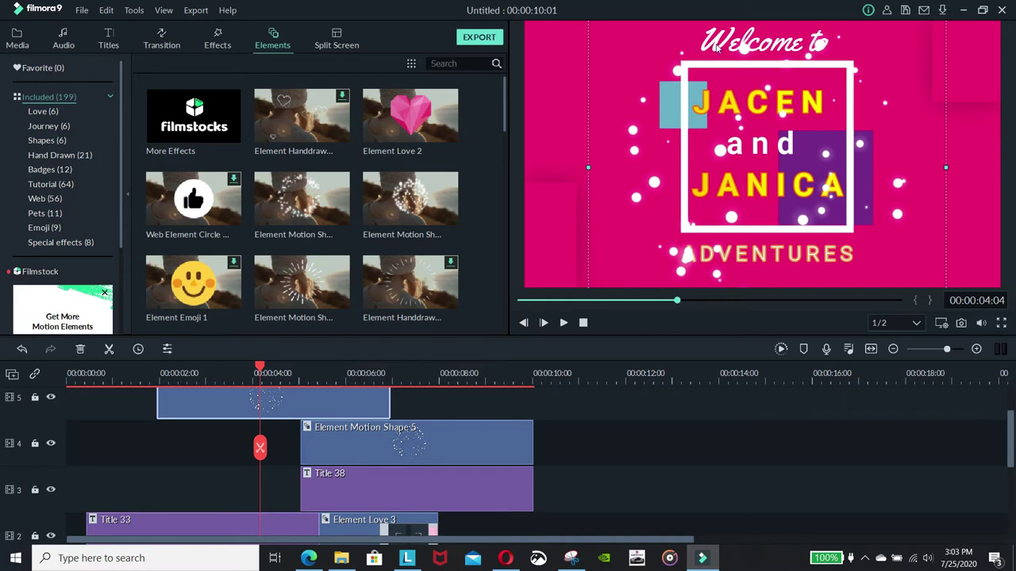
click(564, 323)
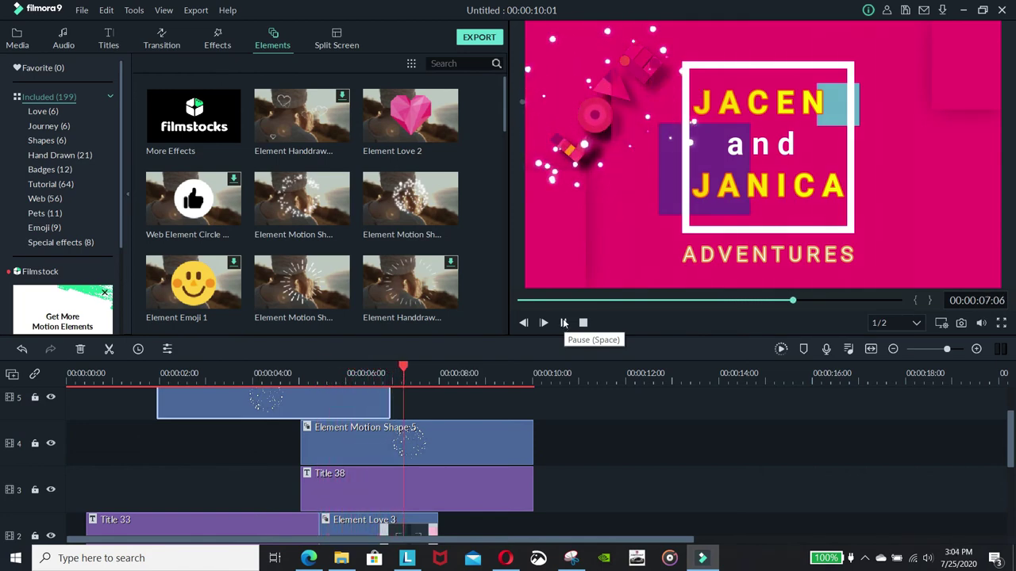
click(771, 262)
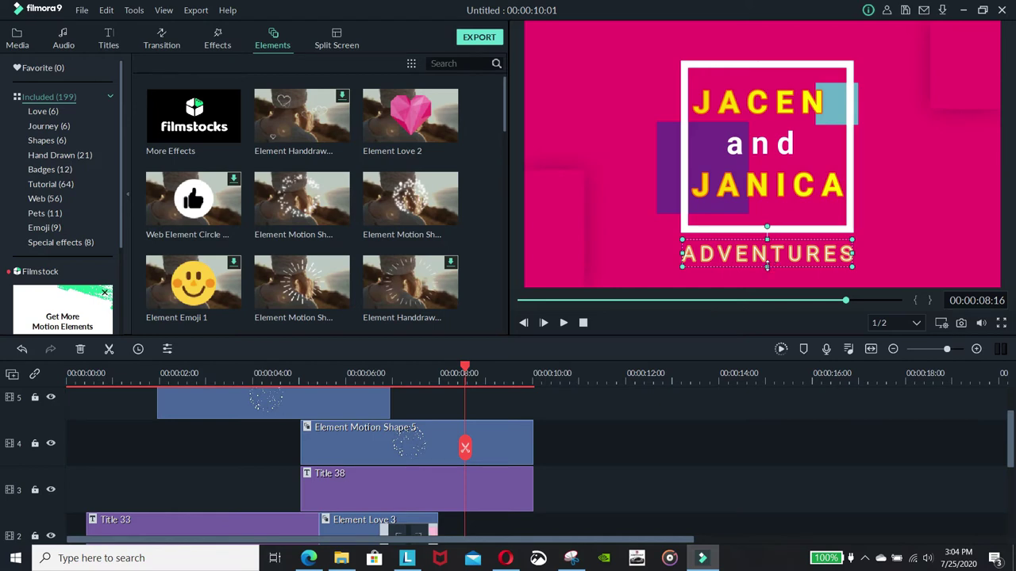
Browse the Basic transitions and preview the Dissolve transition.
click(159, 46)
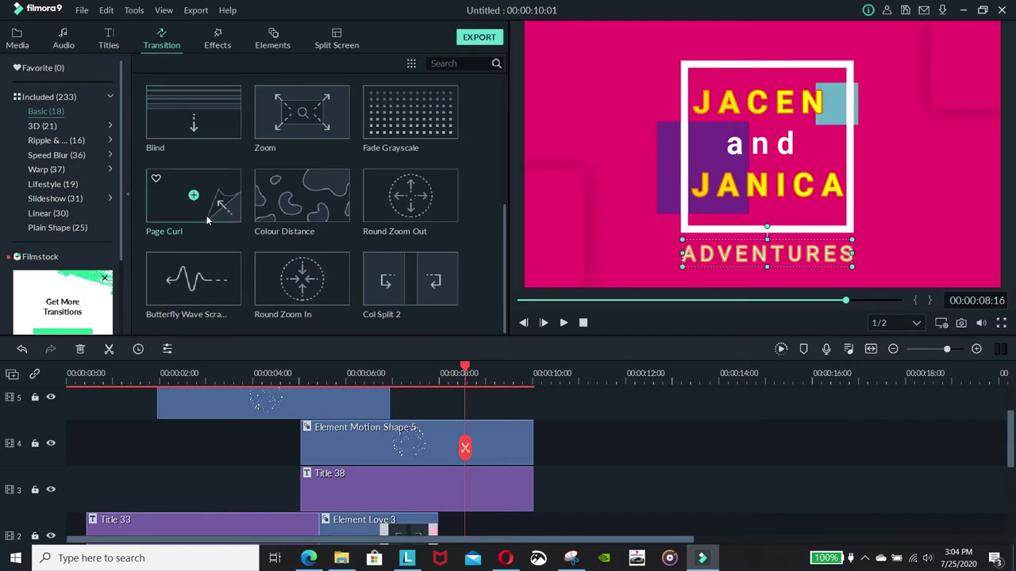
scroll(203, 222, up, 4)
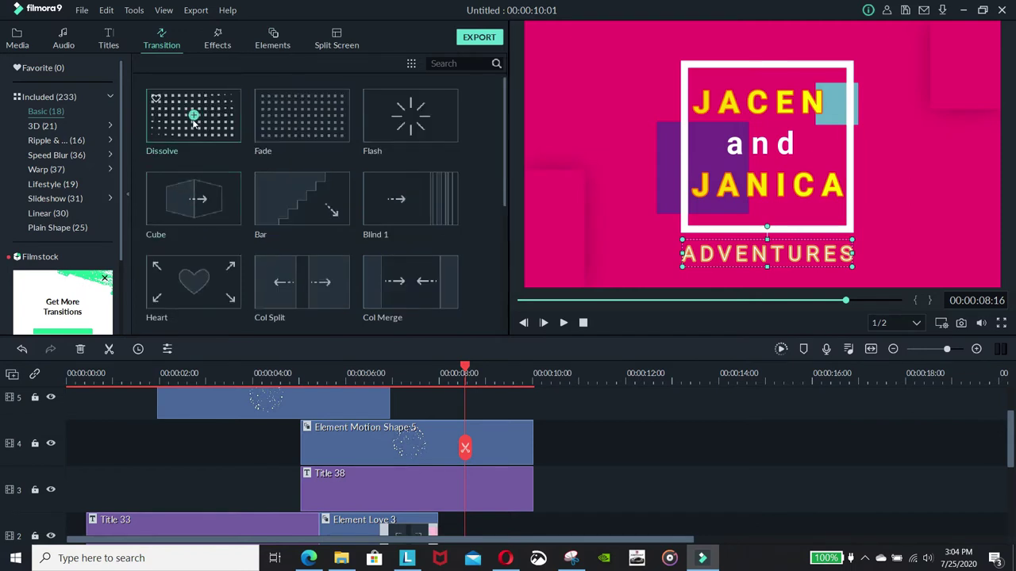
click(193, 120)
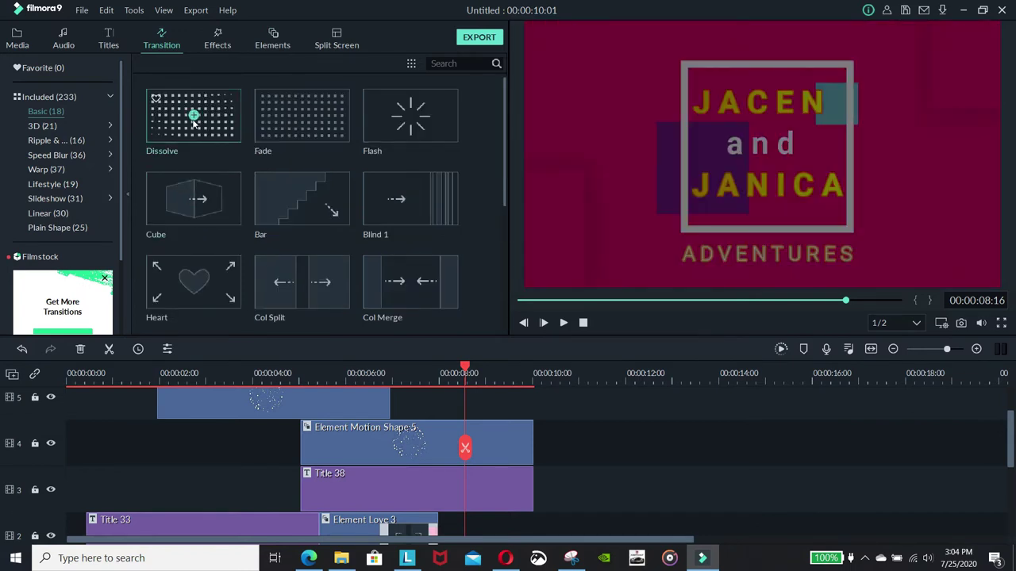
scroll(294, 283, down, 4)
scroll(475, 478, down, 1)
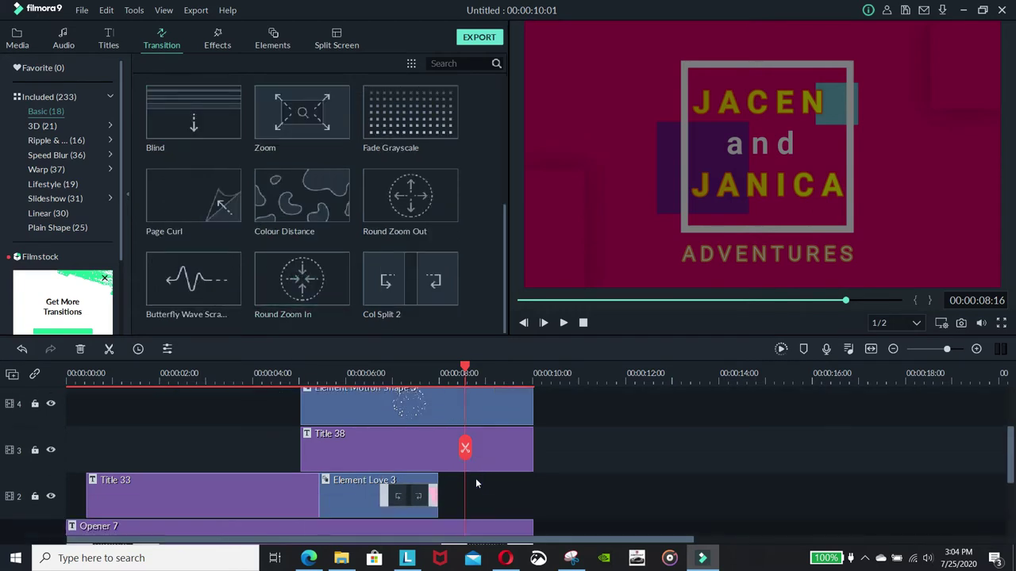
Play the whole intro from 00:00:00:00 to check the elements and transitions.
click(400, 499)
drag(464, 372, 9, 441)
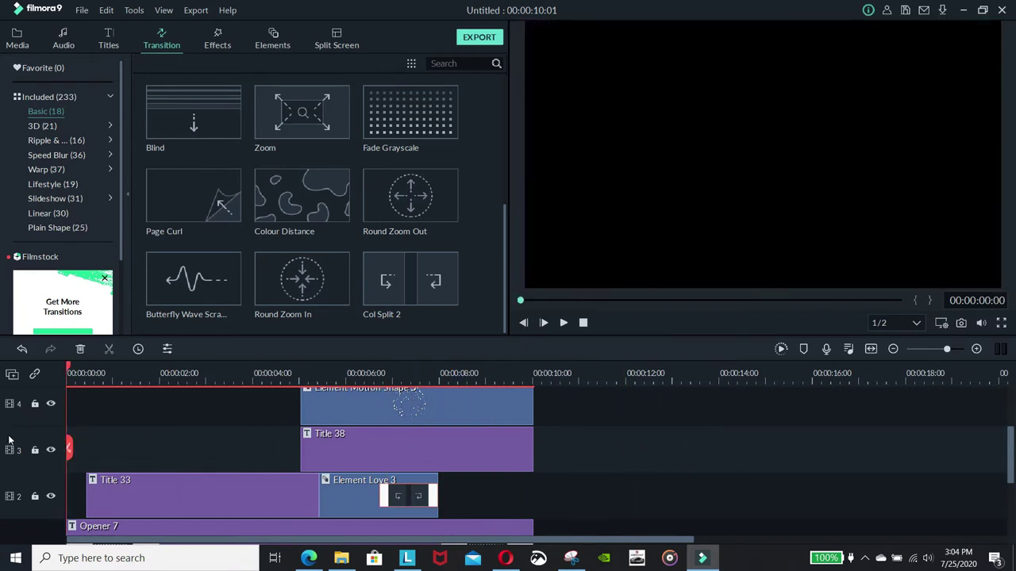
click(564, 322)
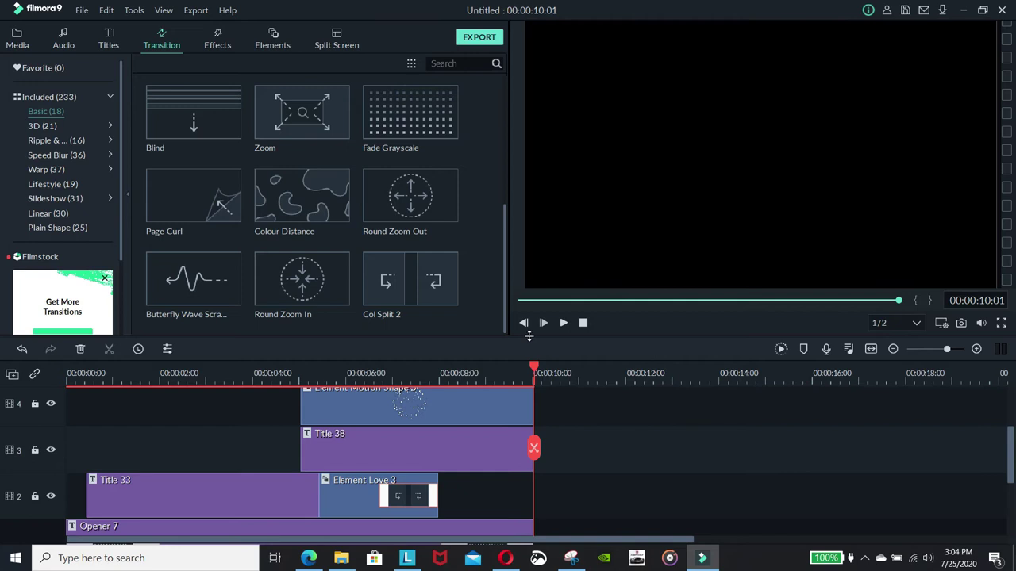
Delete the transition at the end of the Opener 7 clip on track 1.
scroll(561, 441, down, 2)
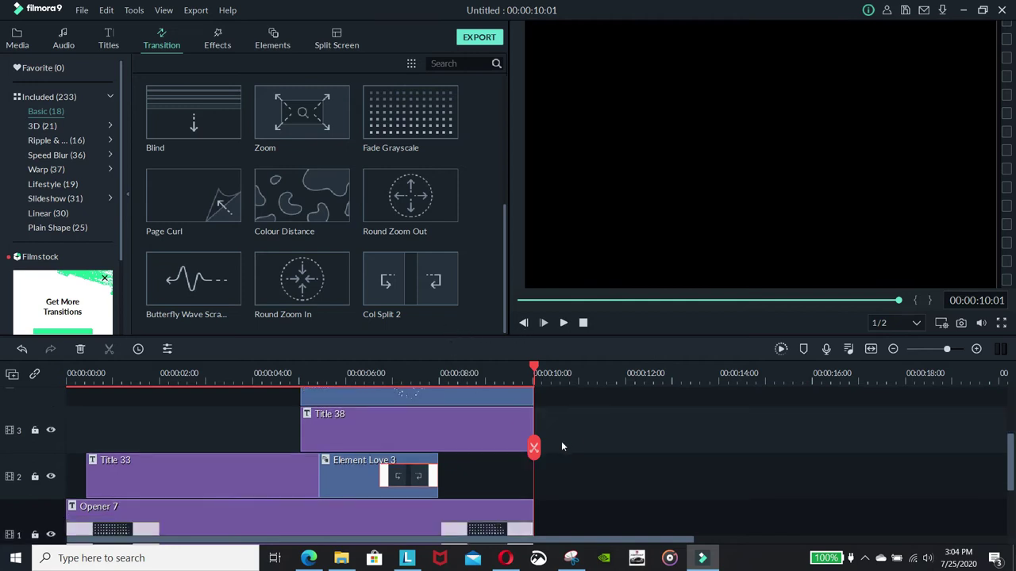
click(484, 487)
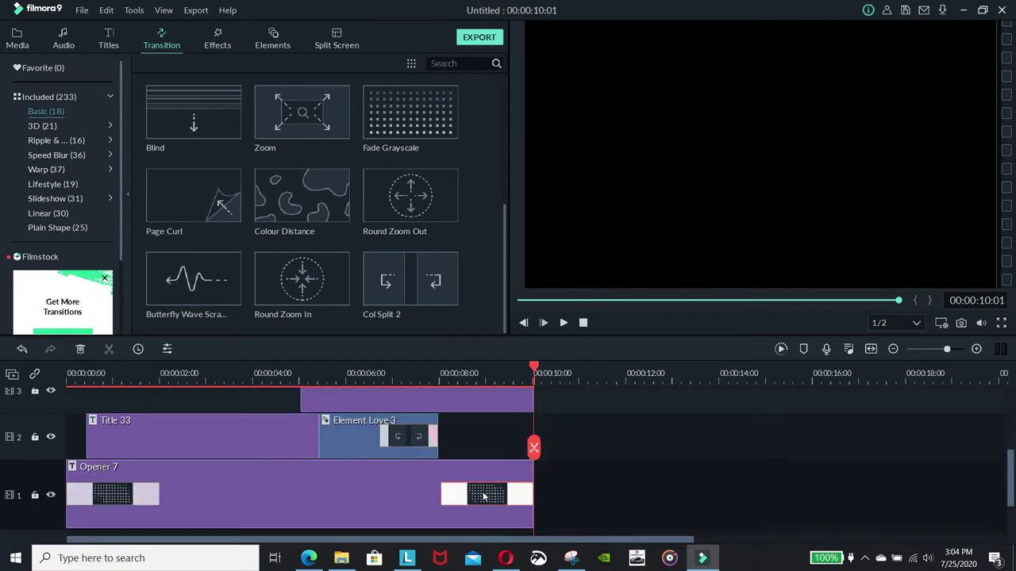
right_click(483, 488)
click(523, 440)
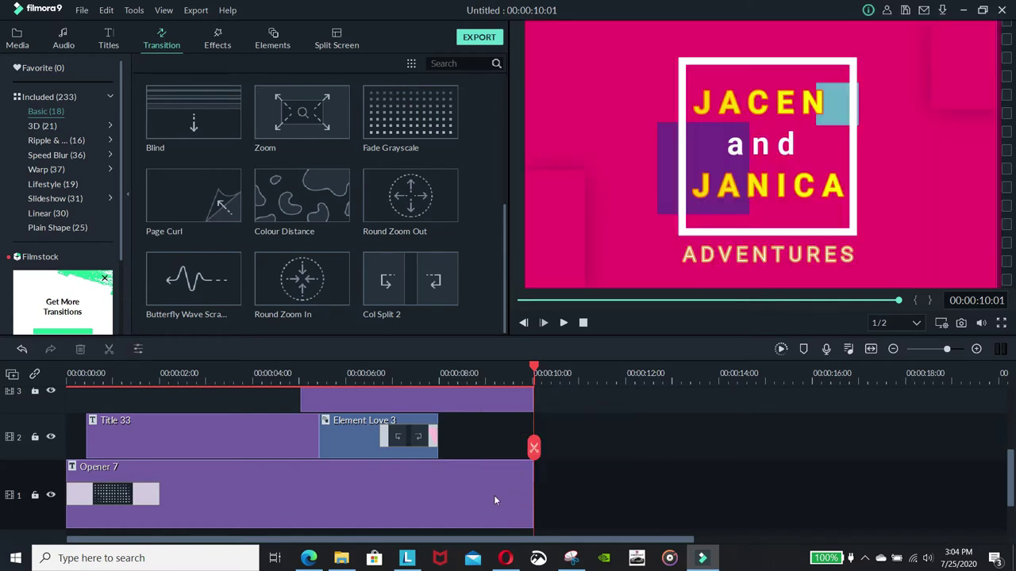
Extend the end of the Opener 7 clip to 00:00:10:22 and play the intro from the beginning.
drag(532, 498, 571, 496)
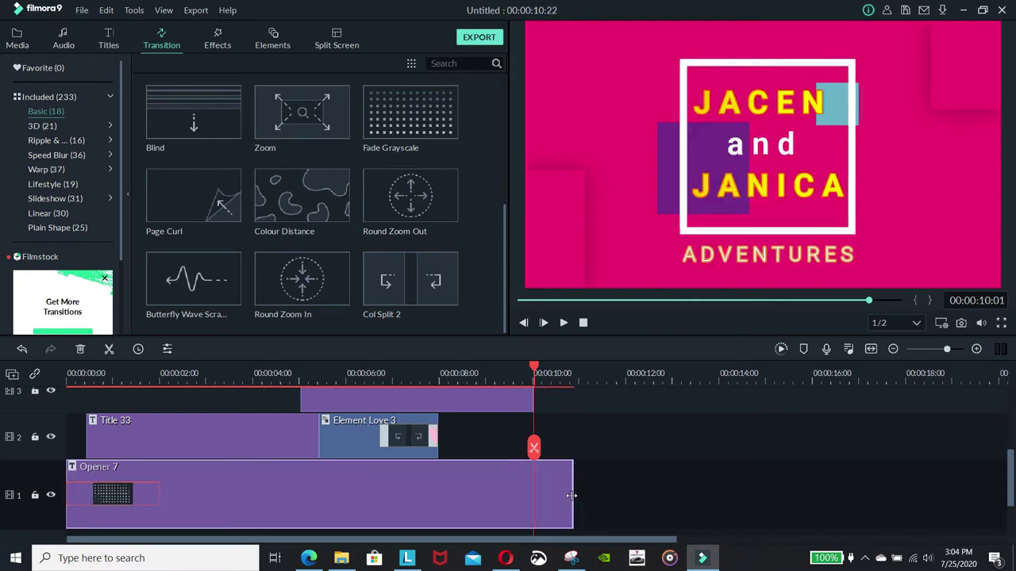
drag(534, 370, 2, 378)
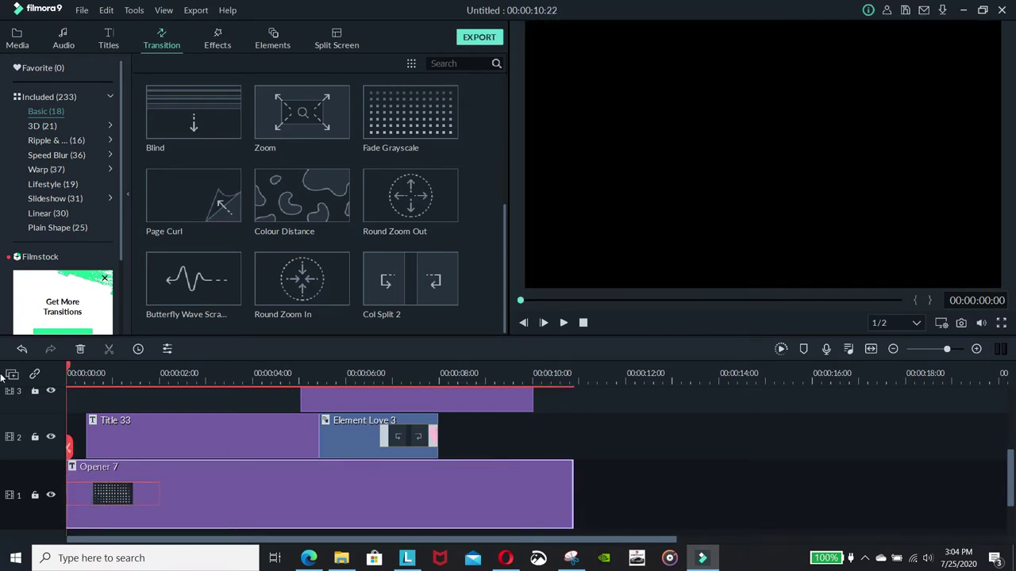
click(564, 323)
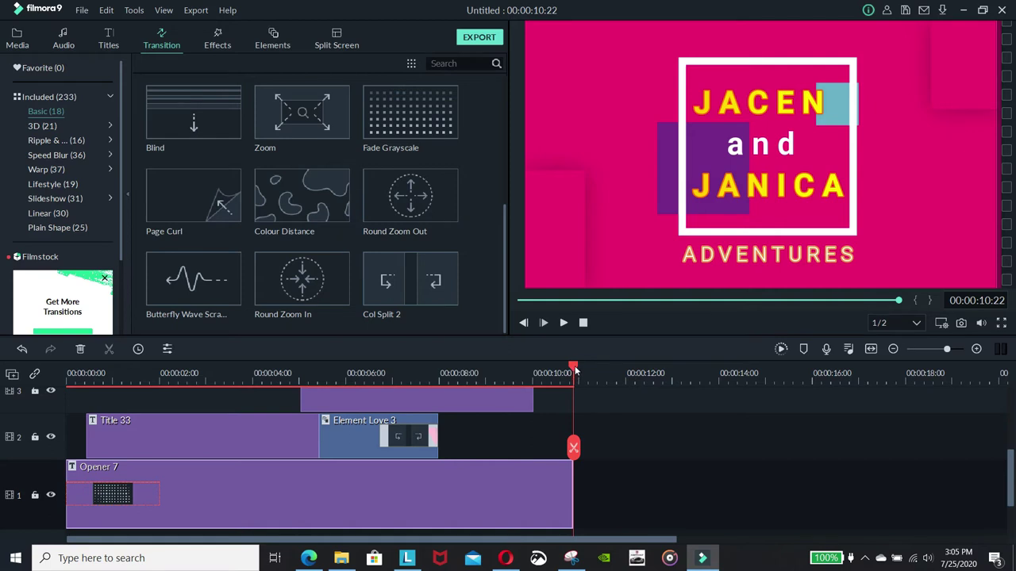
Add the Title 33 preset to track 2, after the Element Love 3 clip, starting at about 00:00:08:02.
drag(574, 370, 445, 425)
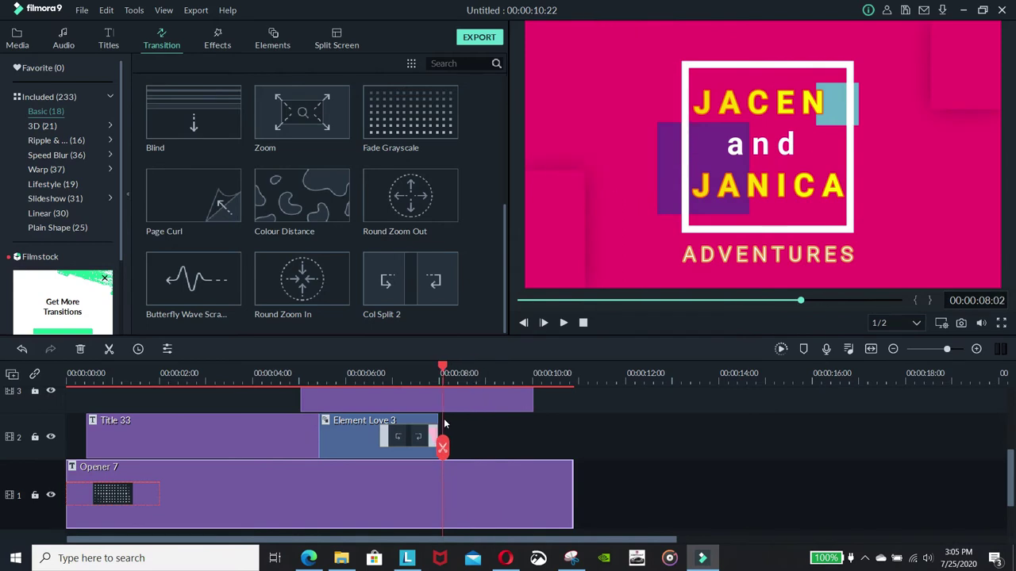
scroll(479, 453, up, 4)
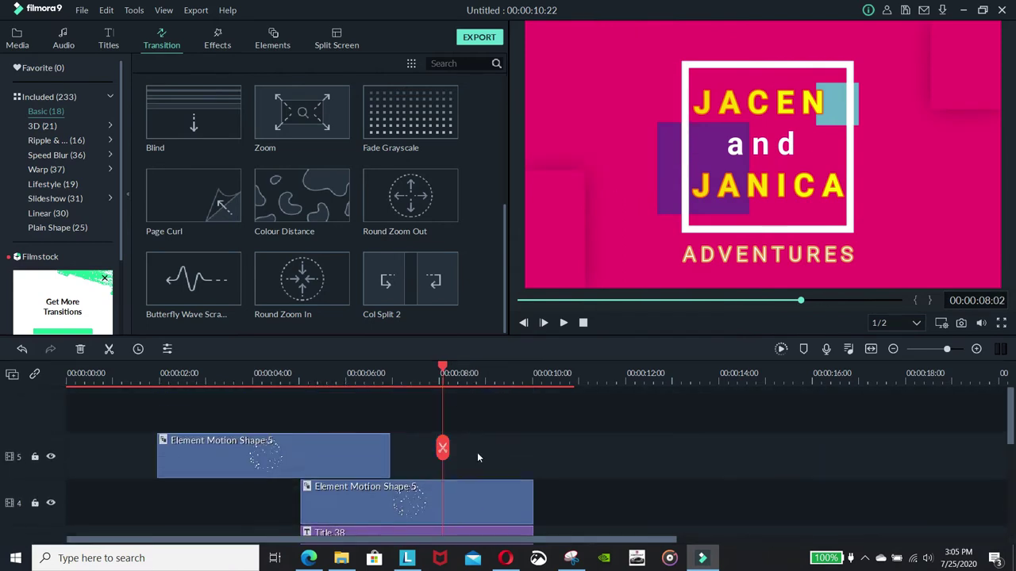
click(109, 44)
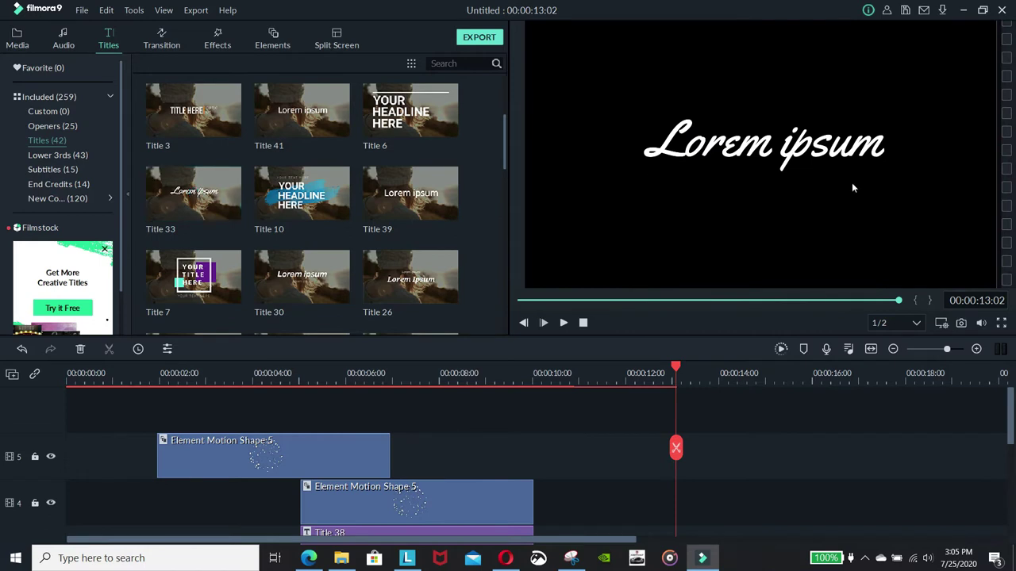
scroll(621, 410, down, 2)
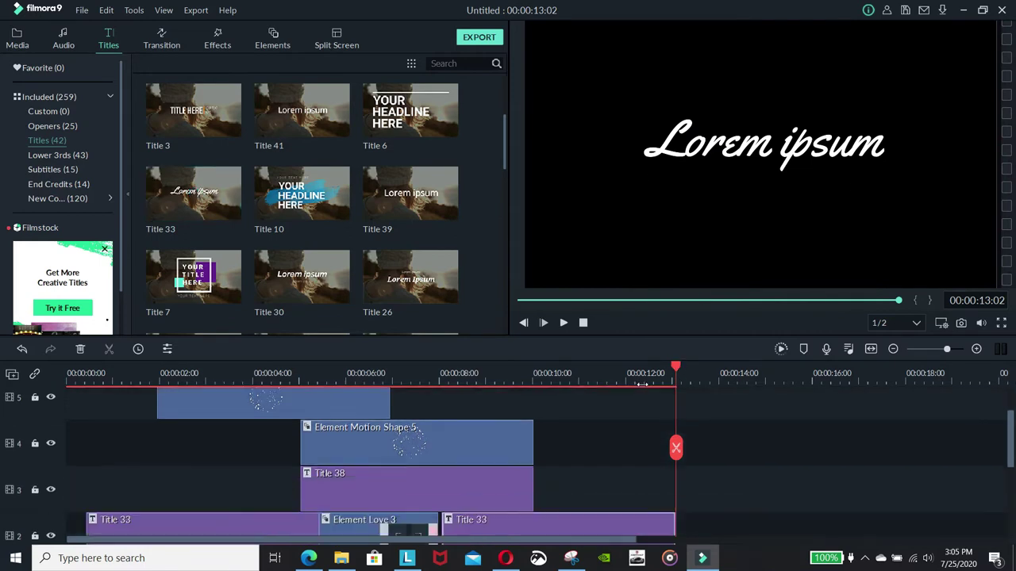
scroll(603, 490, down, 1)
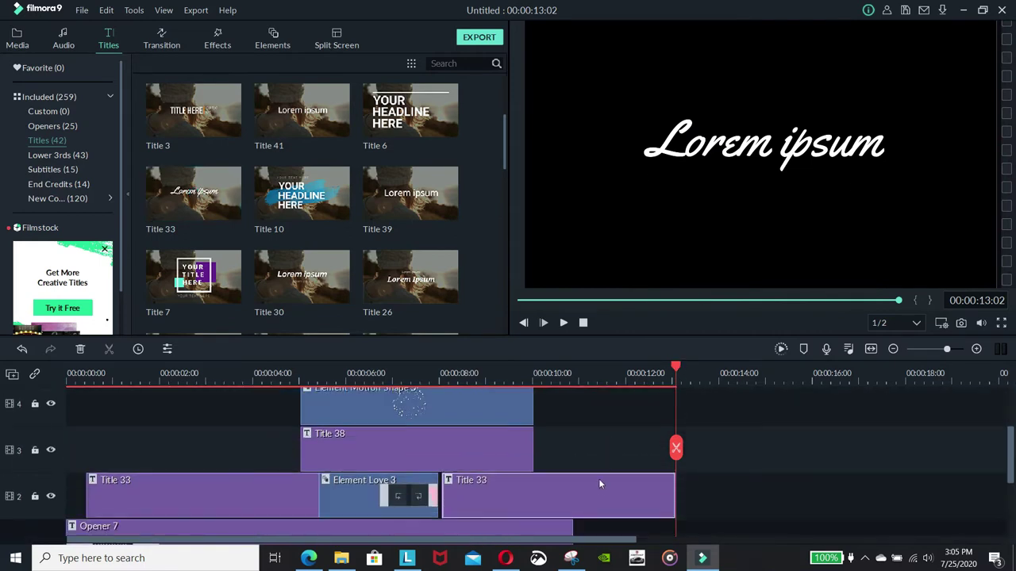
Move the new title's placeholder text to about X 134, Y 60, and set the playhead to 00:00:10:20.
click(697, 133)
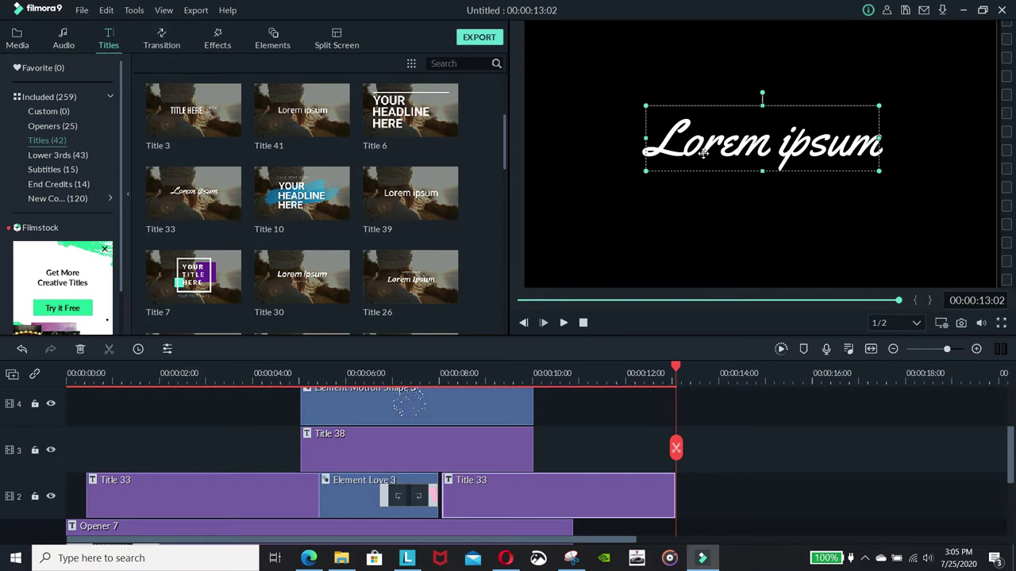
drag(701, 153, 803, 125)
drag(675, 369, 571, 374)
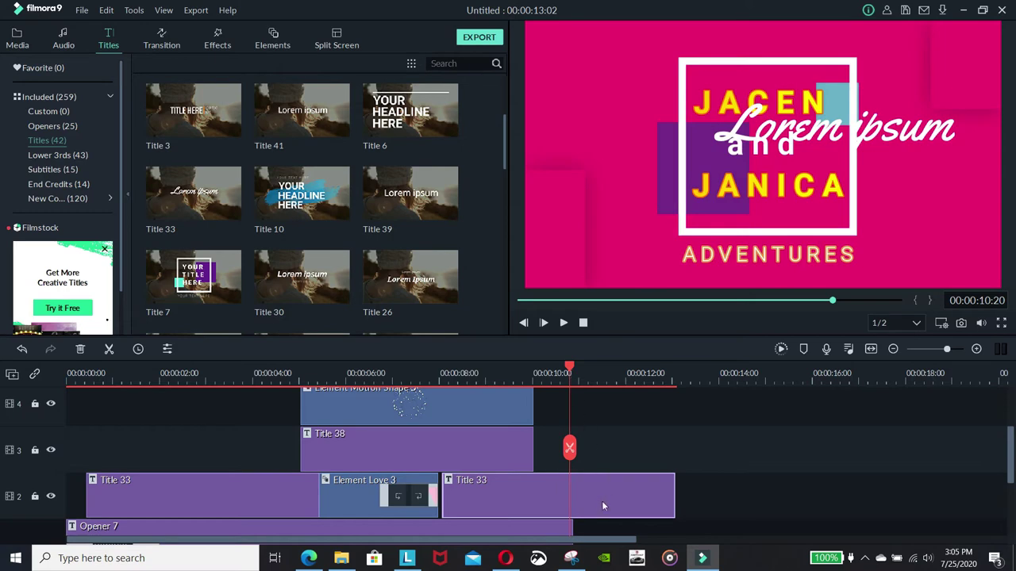
Replace the placeholder text with "Learn", "and" and "Play" on three separate lines.
click(808, 127)
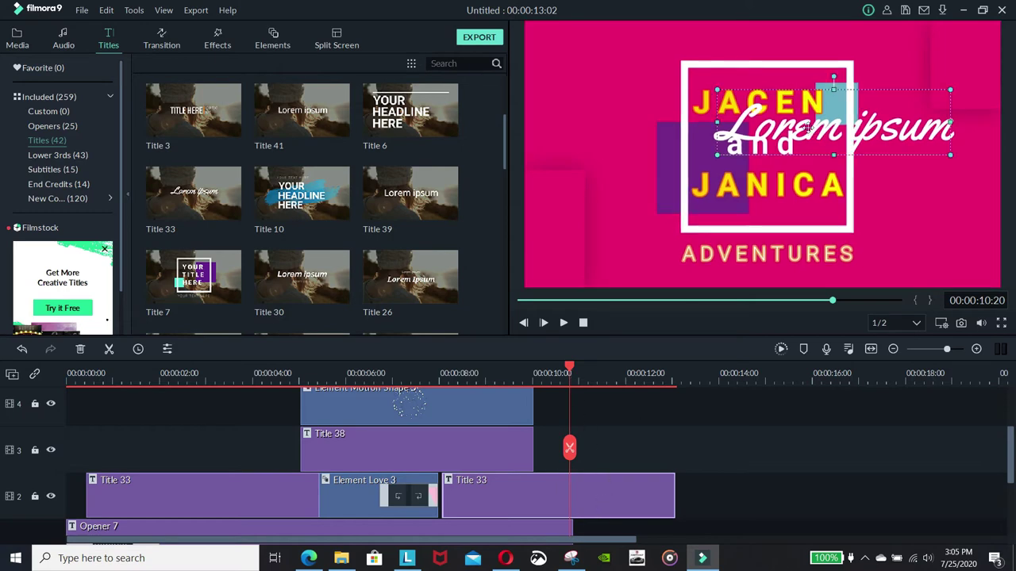
double_click(808, 127)
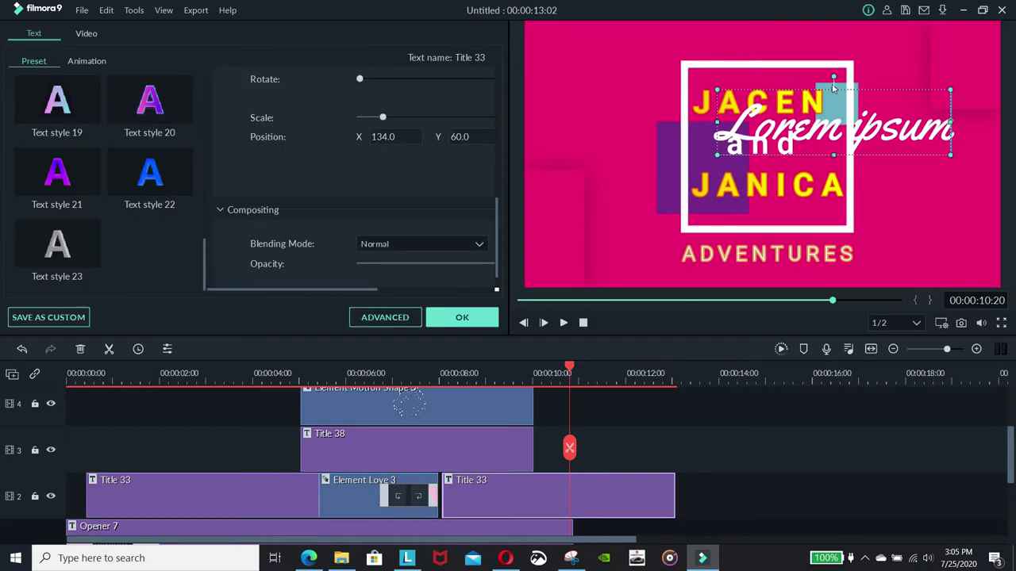
key(BackSpace)
key(BackSpace)
key(BackSpace)
key(BackSpace)
key(BackSpace)
key(BackSpace)
key(BackSpace)
key(BackSpace)
key(BackSpace)
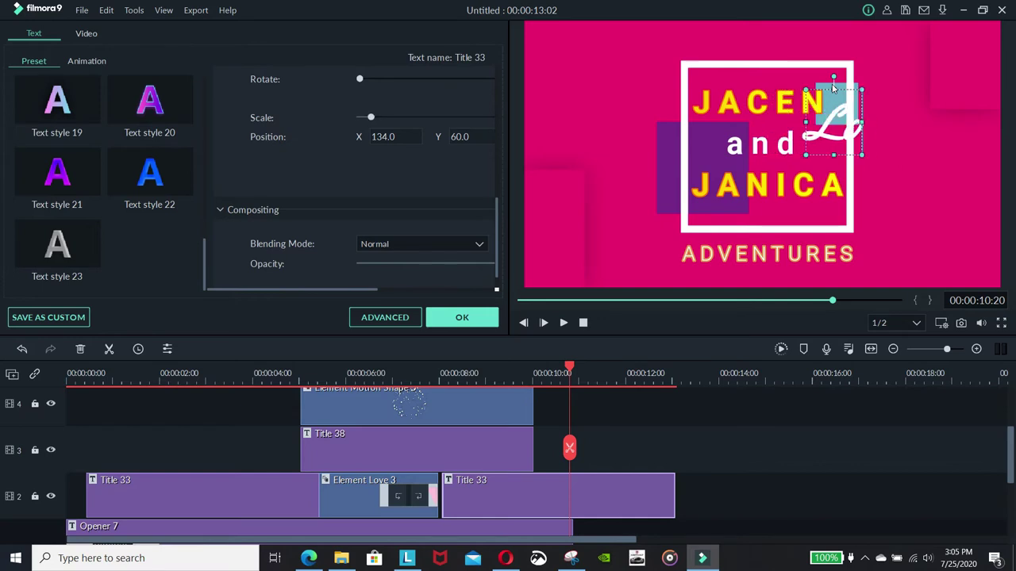
key(BackSpace)
text(earn)
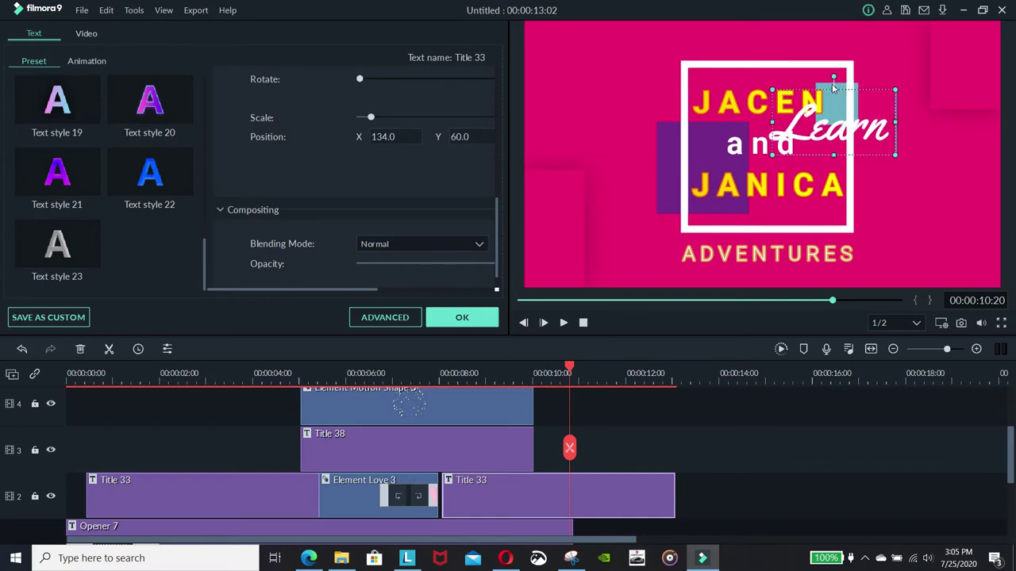
key(Return)
text(an)
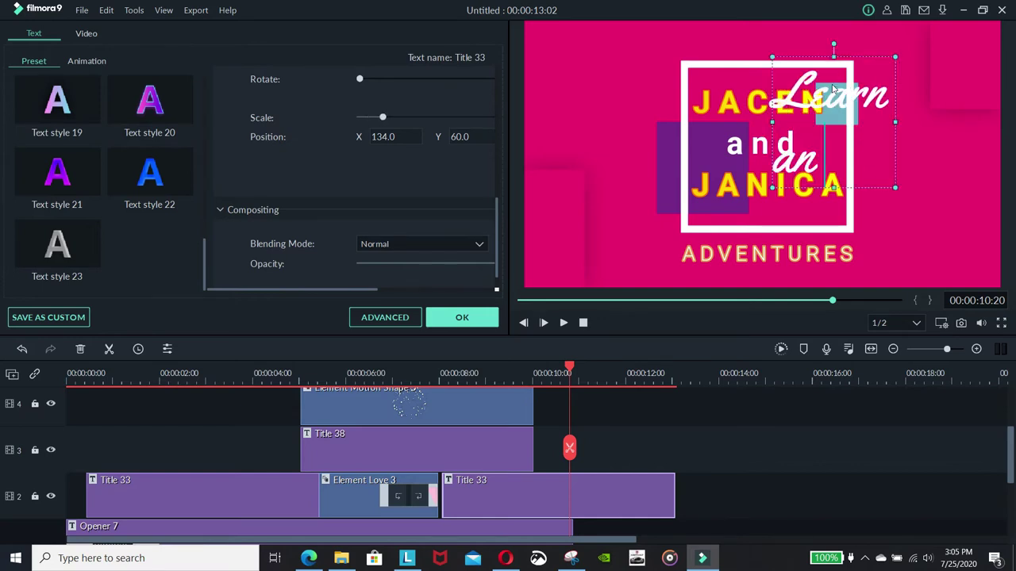
text(d)
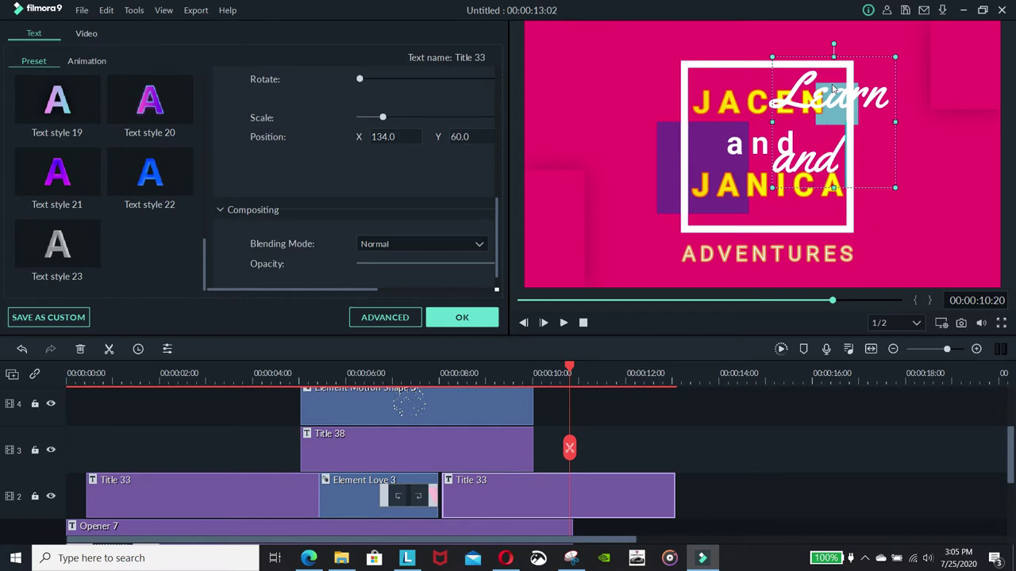
key(Return)
text(Play)
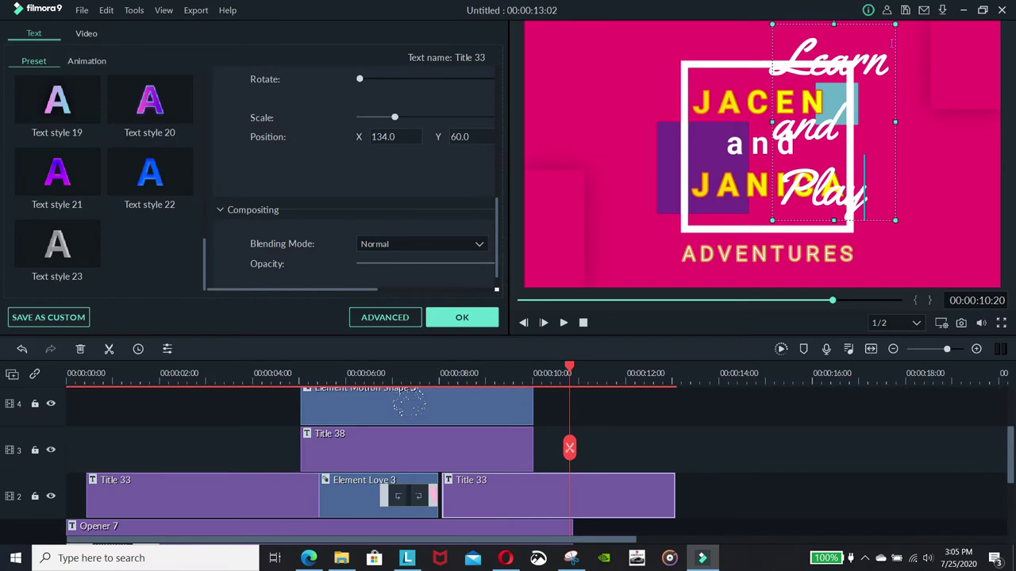
Move the three-line text just outside the white frame, to about X 287, Y 35, and accept the title edit.
drag(893, 57, 974, 71)
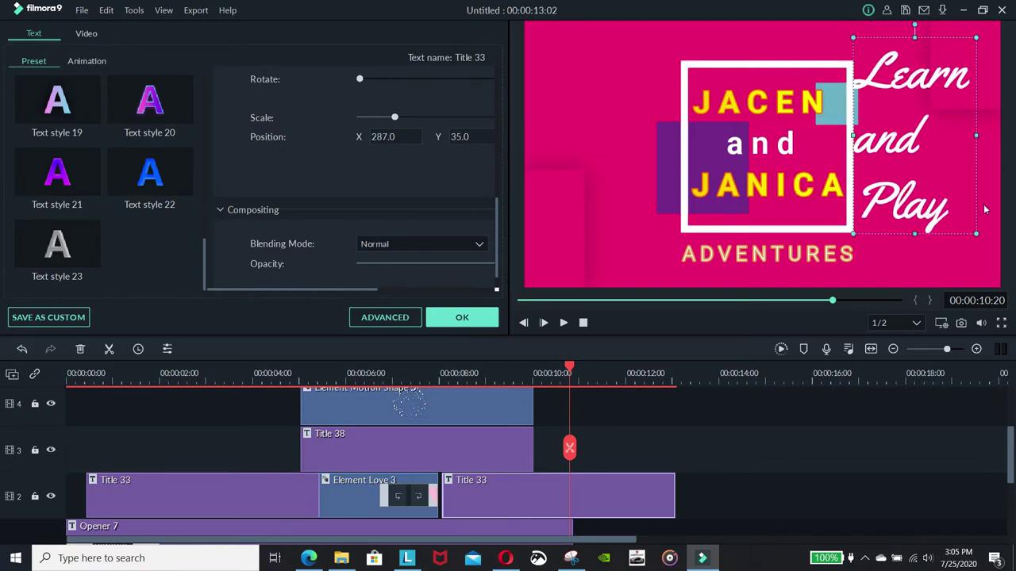
click(895, 203)
key(ctrl+a)
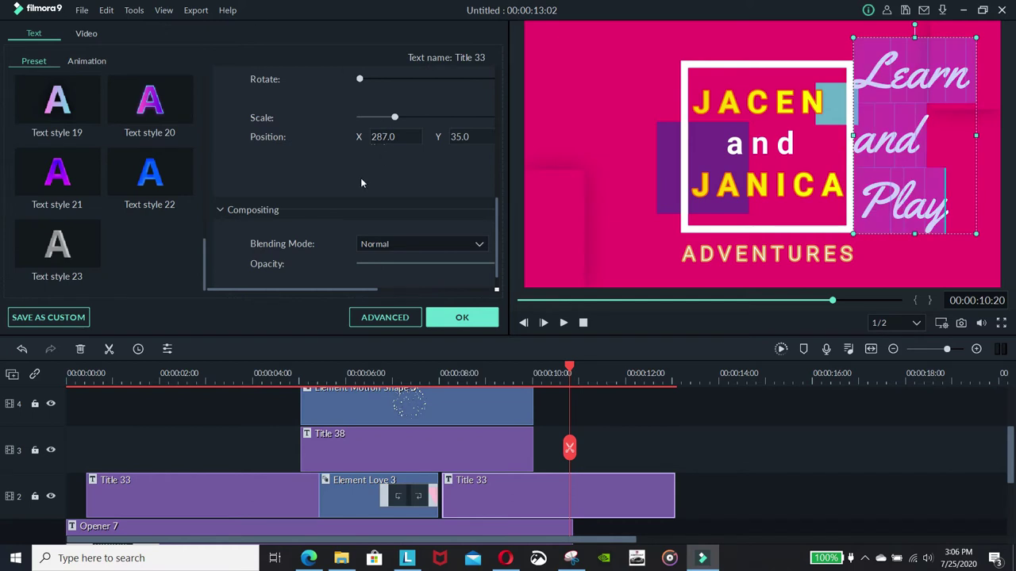
click(457, 325)
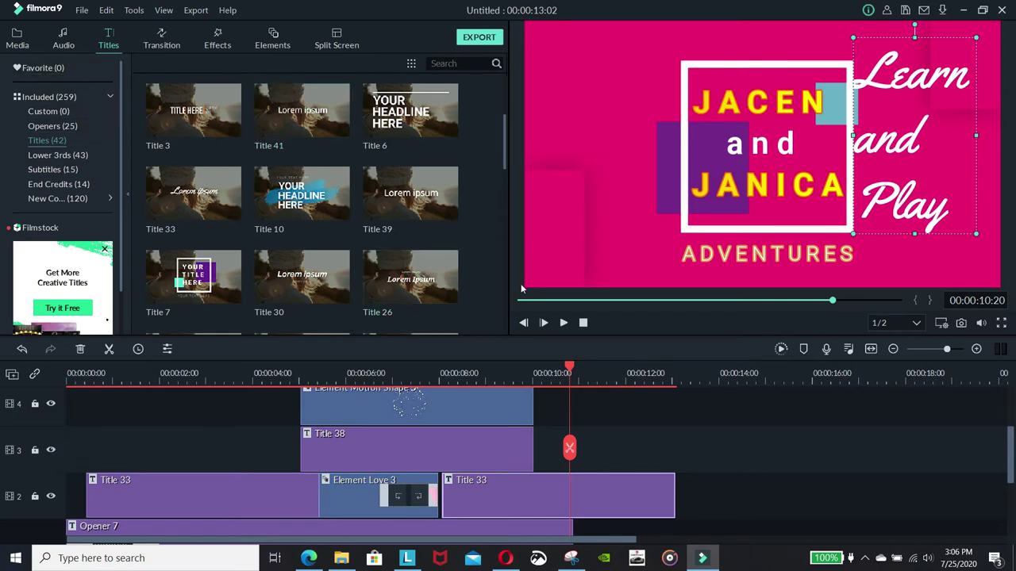
Reopen the "Learn and Play" title and try font sizes 90, 44 and 48 on all its text, settling on 62.
double_click(911, 146)
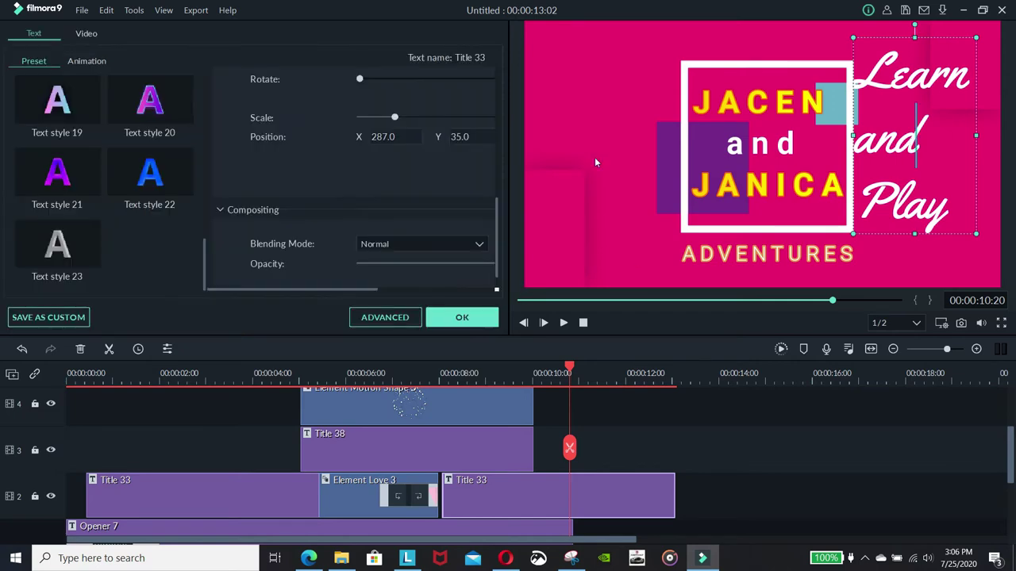
scroll(292, 127, up, 5)
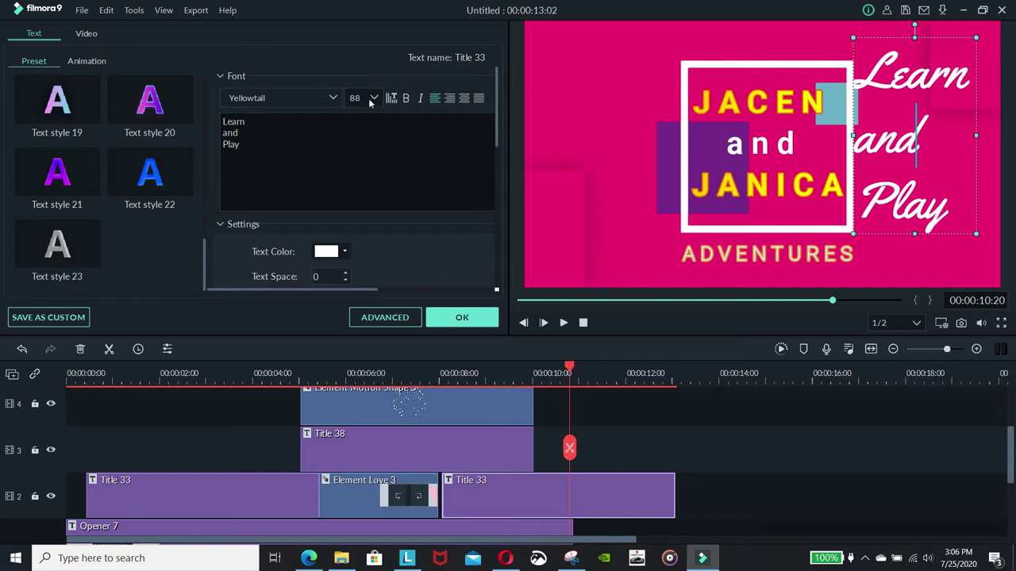
key(ctrl+a)
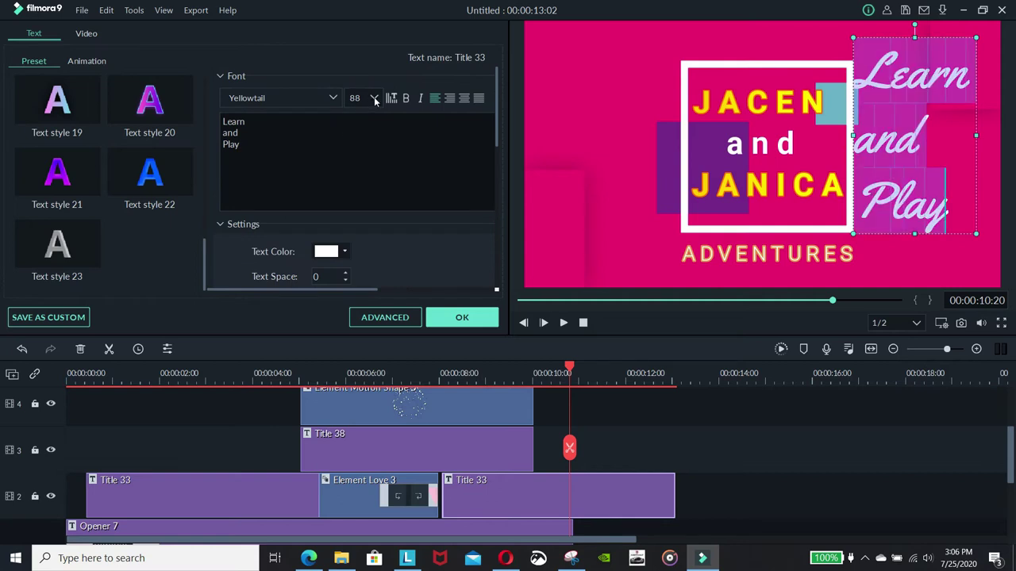
click(373, 98)
click(358, 113)
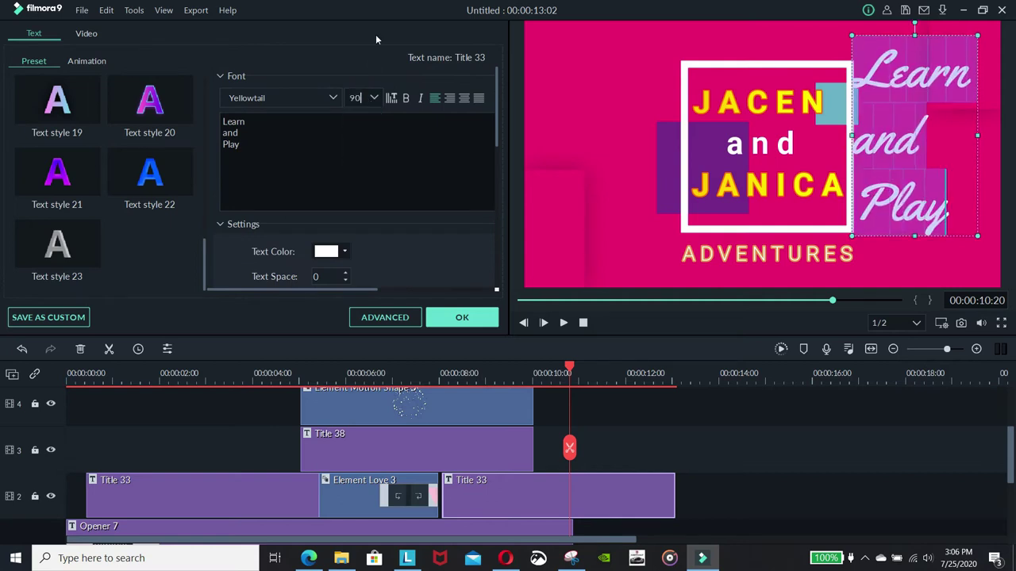
click(376, 97)
scroll(361, 135, up, 5)
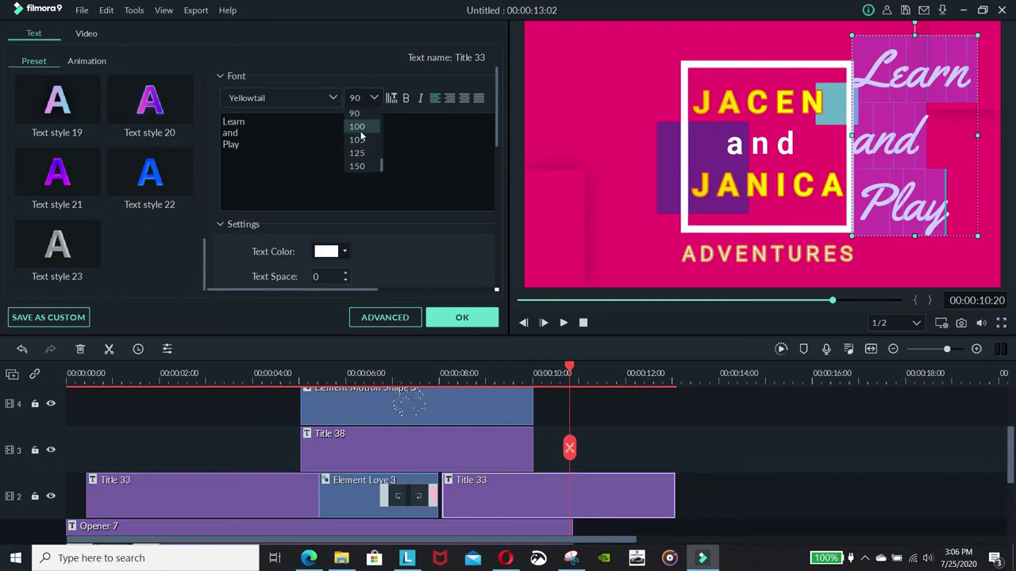
click(359, 128)
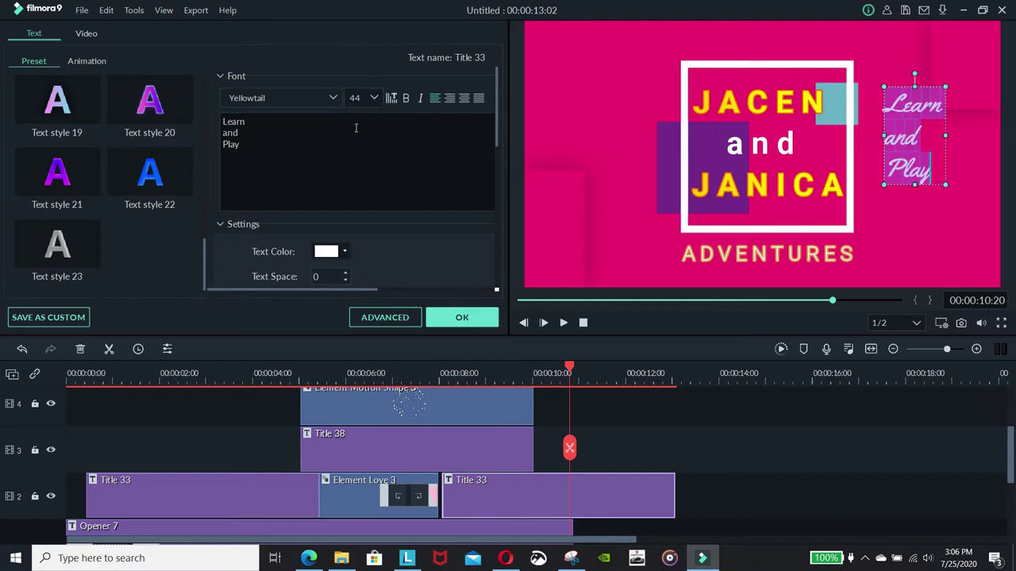
click(373, 97)
click(354, 140)
click(374, 97)
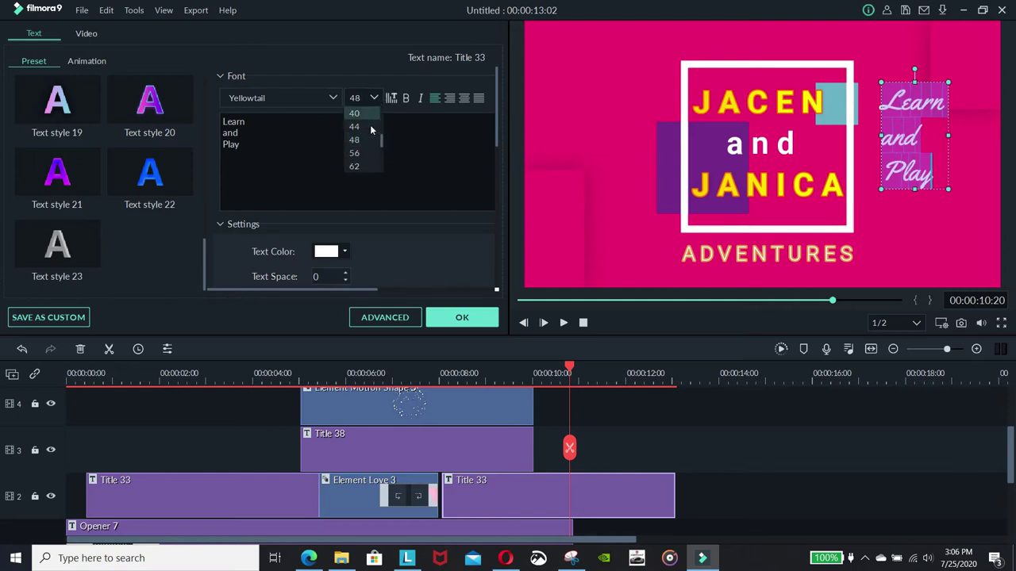
click(356, 170)
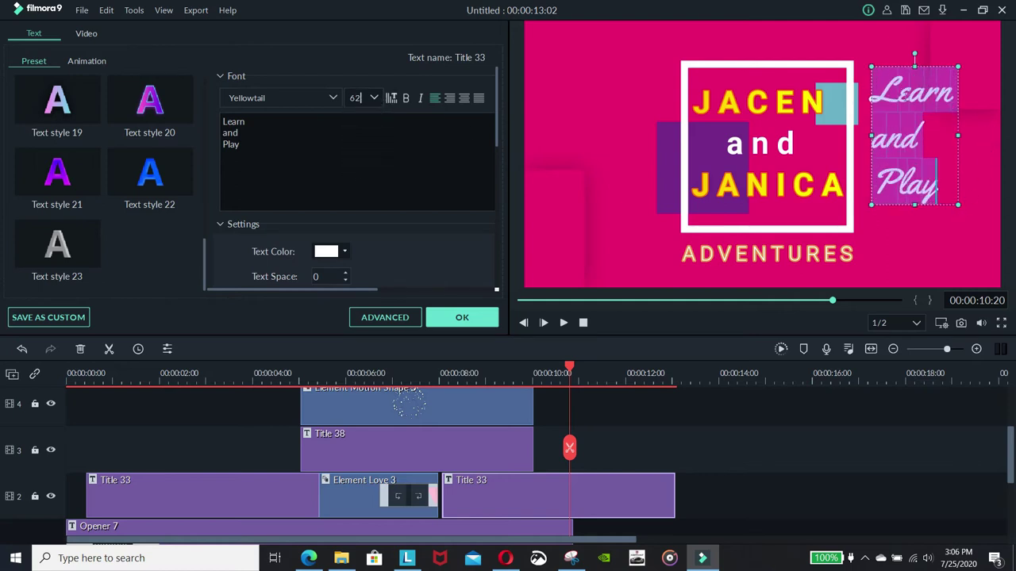
Tilt the "Learn and Play" text clockwise, move it into the upper-right corner of the video frame, and accept the edit.
drag(914, 54, 945, 61)
drag(930, 100, 941, 78)
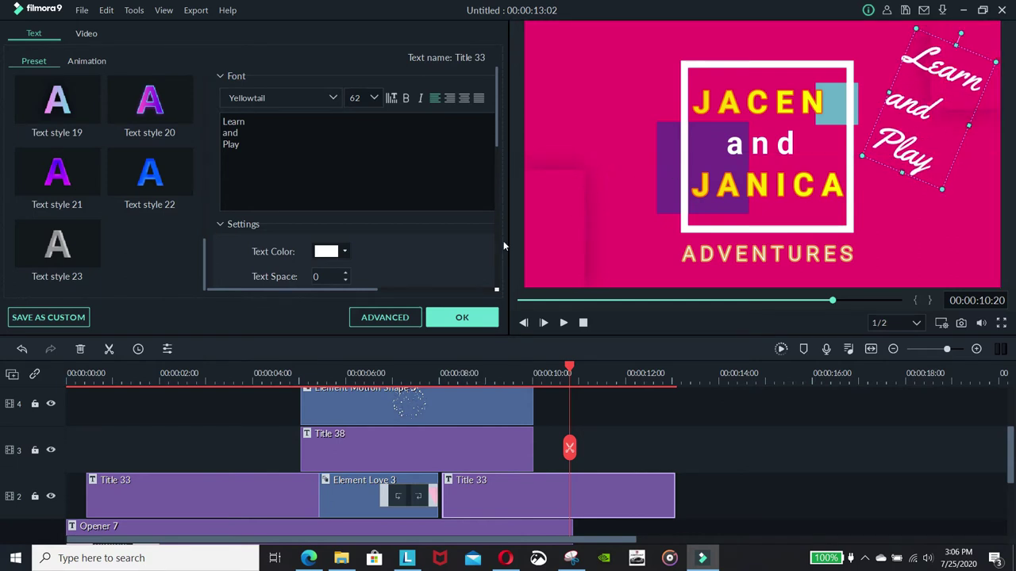
click(460, 317)
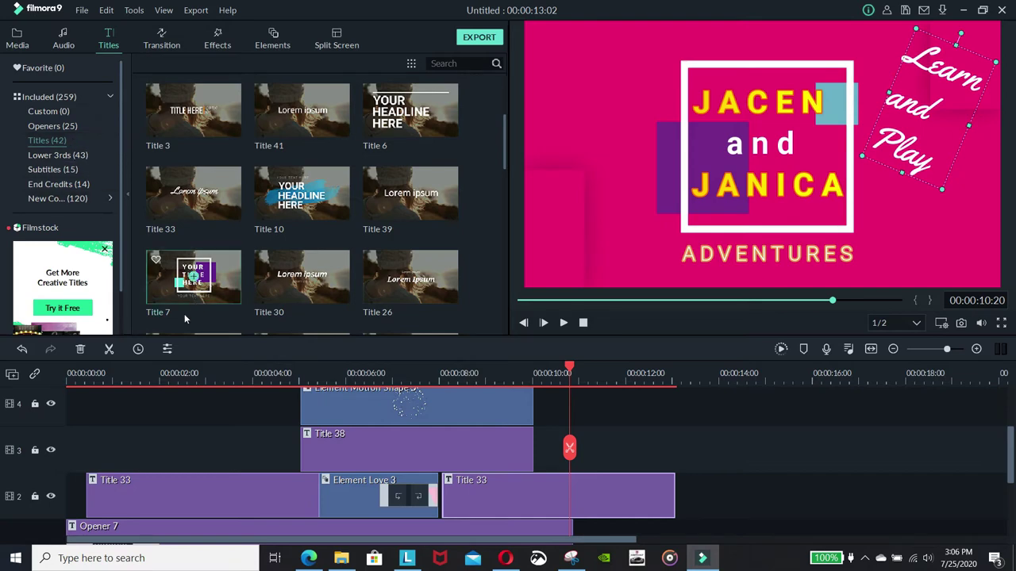
Reopen the "Learn and Play" title and try Text style 21 on all its text, then switch to Text style 20.
scroll(242, 327, down, 5)
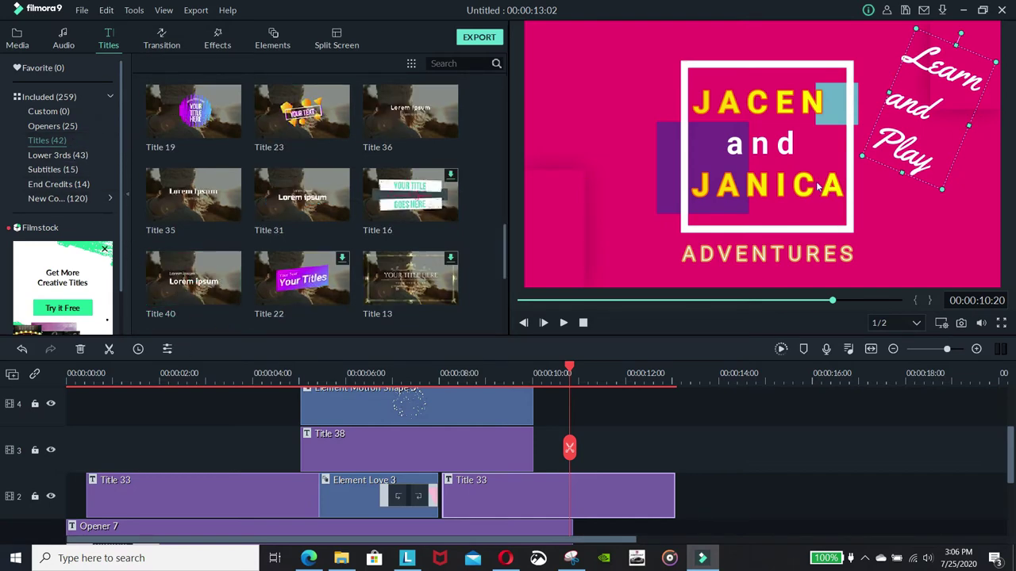
double_click(903, 143)
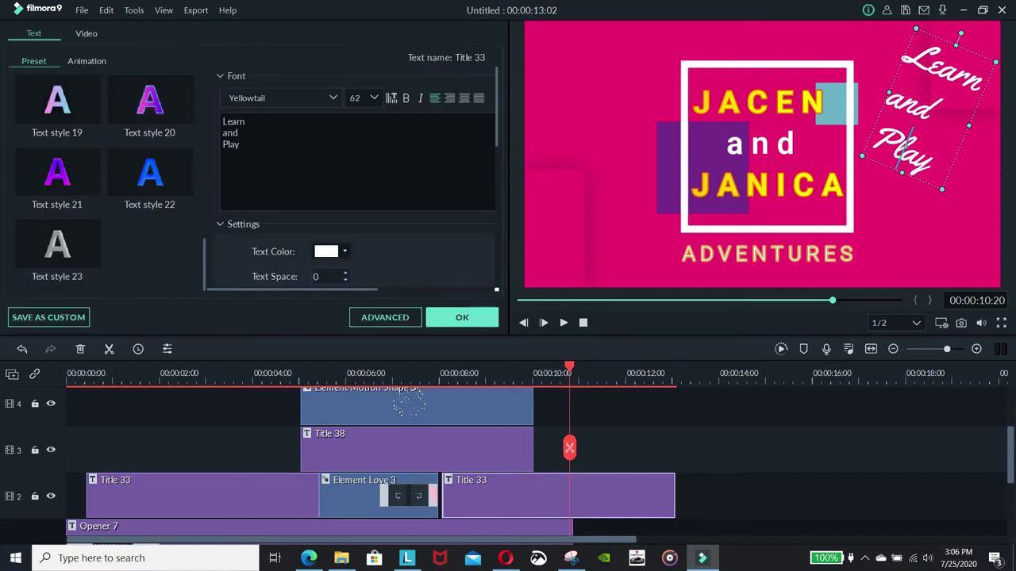
double_click(897, 159)
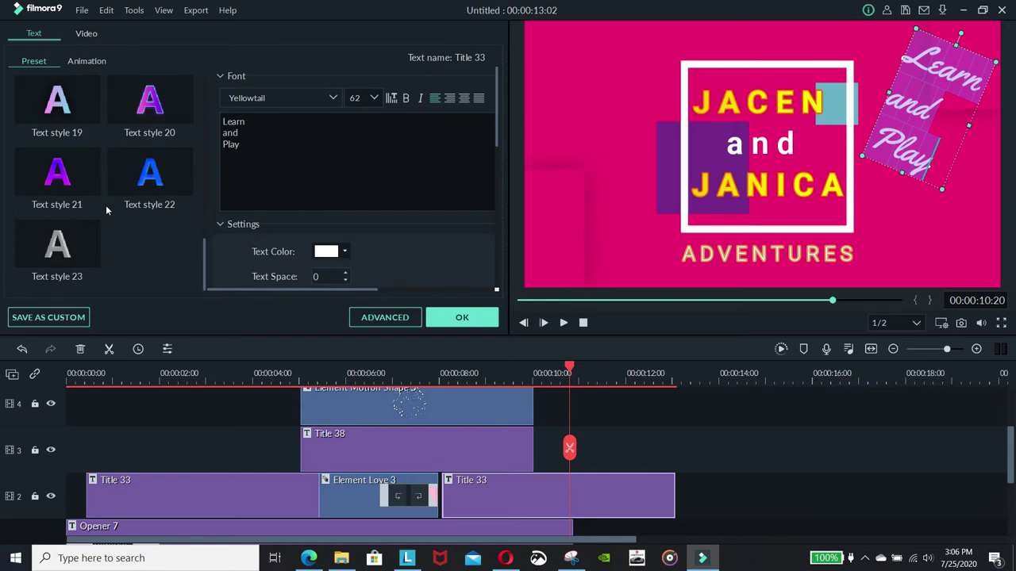
mouse_move(94, 194)
click(57, 172)
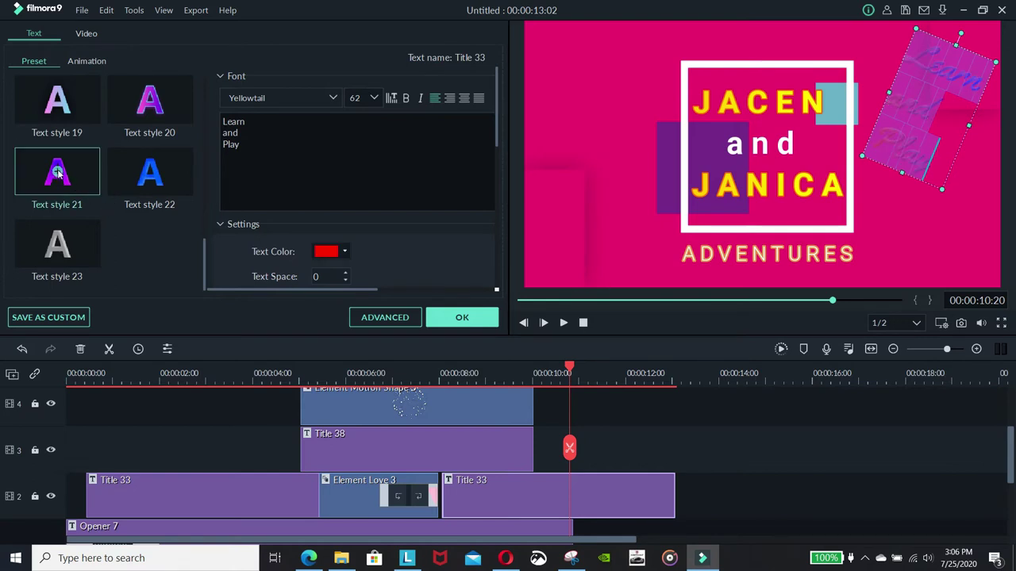
click(151, 99)
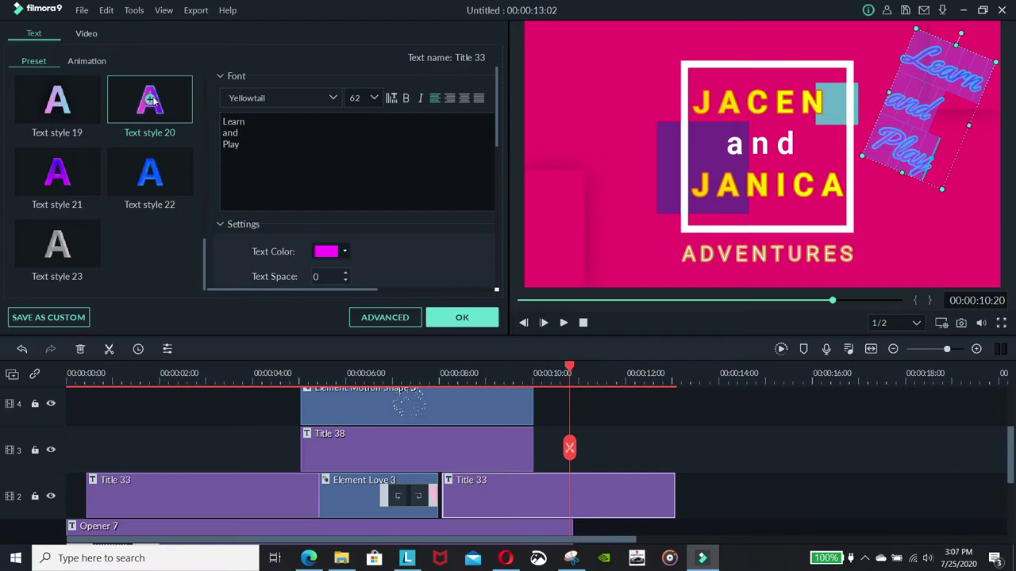
Reselect the "Learn and Play" text and try Text styles 17, 13 and 15 on it, settling on Text style 17.
click(907, 207)
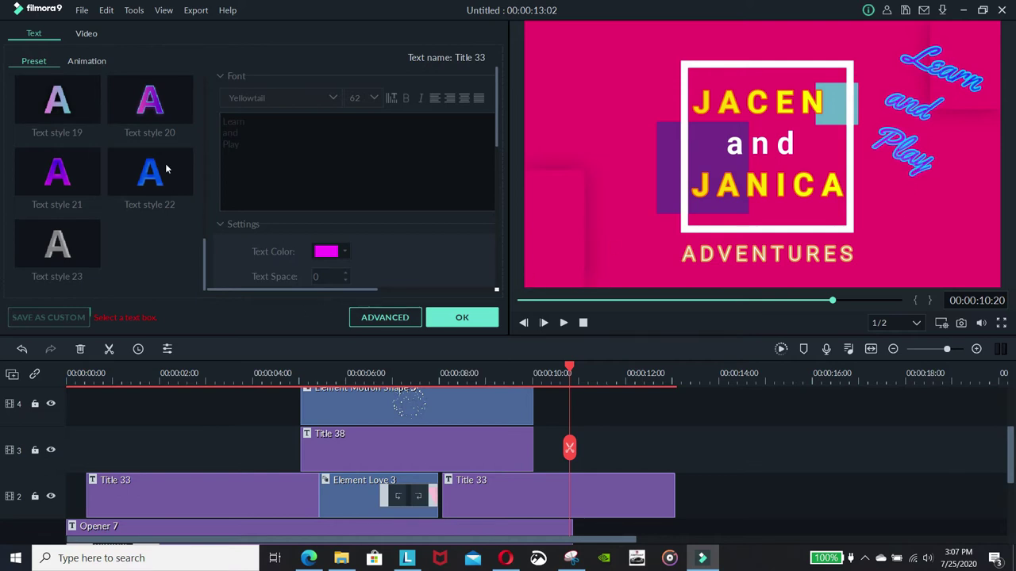
click(895, 104)
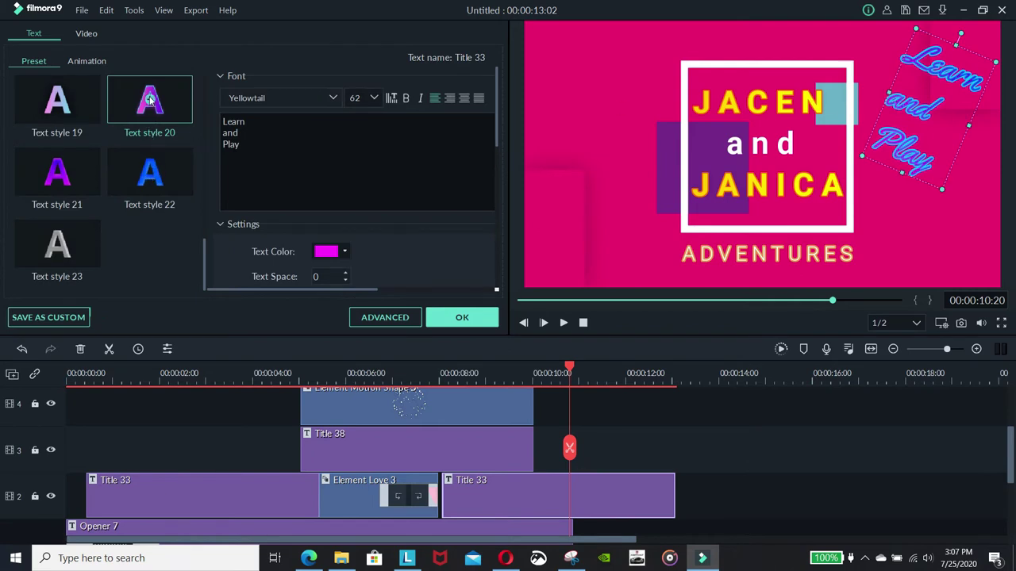
scroll(149, 99, up, 3)
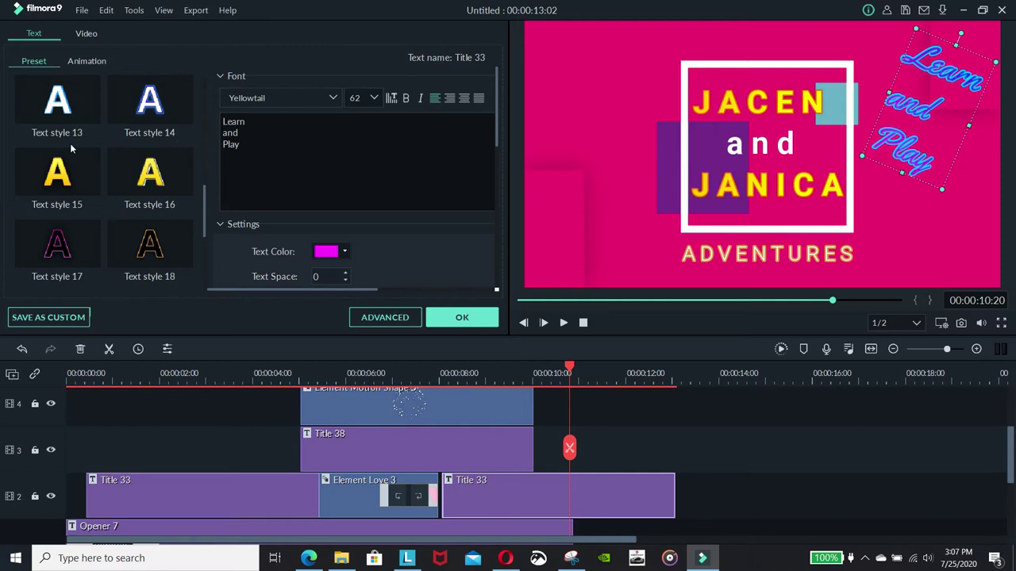
click(59, 247)
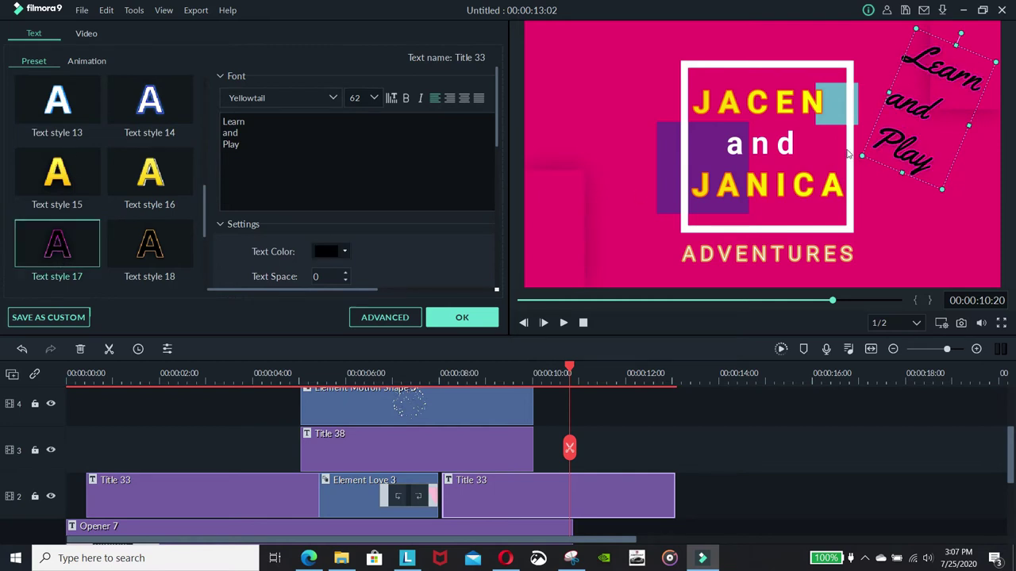
click(51, 107)
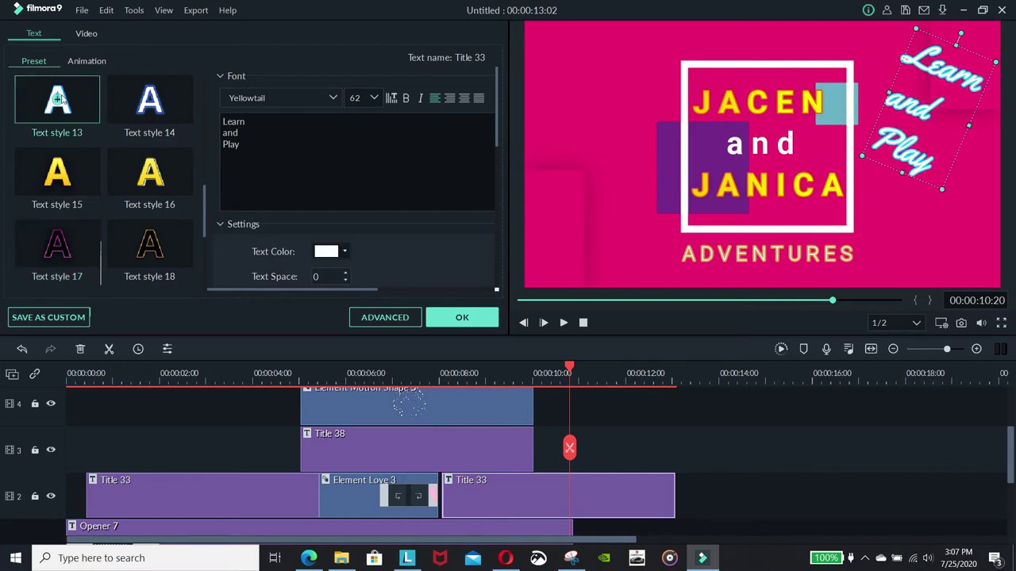
click(58, 171)
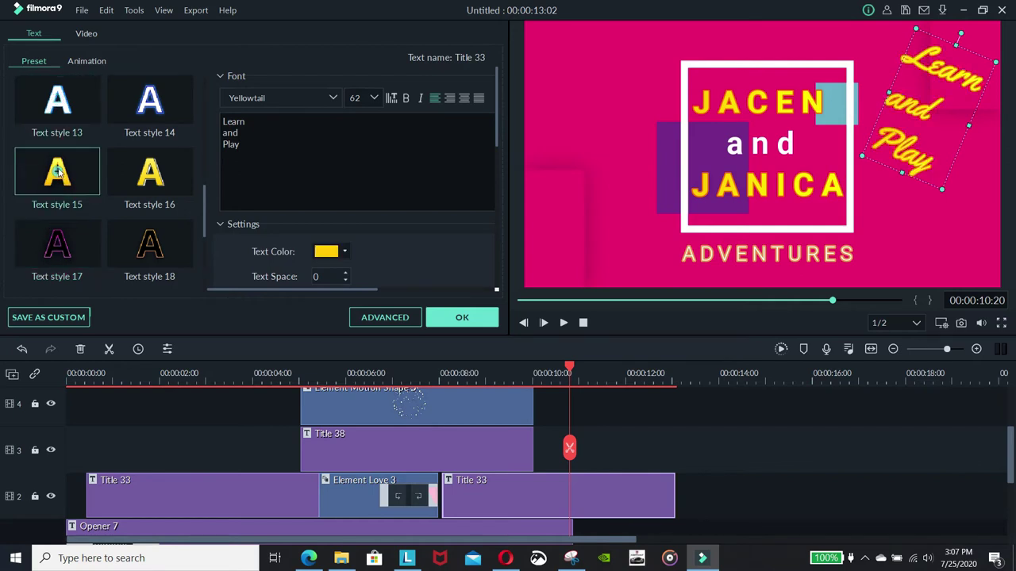
click(57, 247)
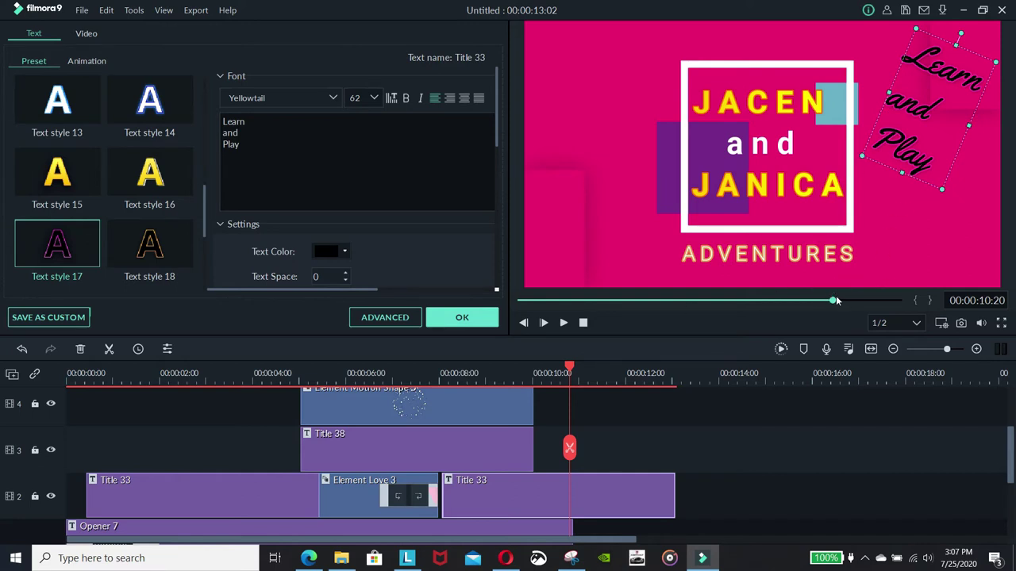
Shorten the "Learn and Play" title clip on track 2 so it ends together with the Opener 7 clip.
mouse_move(836, 300)
mouse_down()
mouse_move(862, 300)
mouse_move(821, 300)
mouse_move(831, 302)
mouse_up()
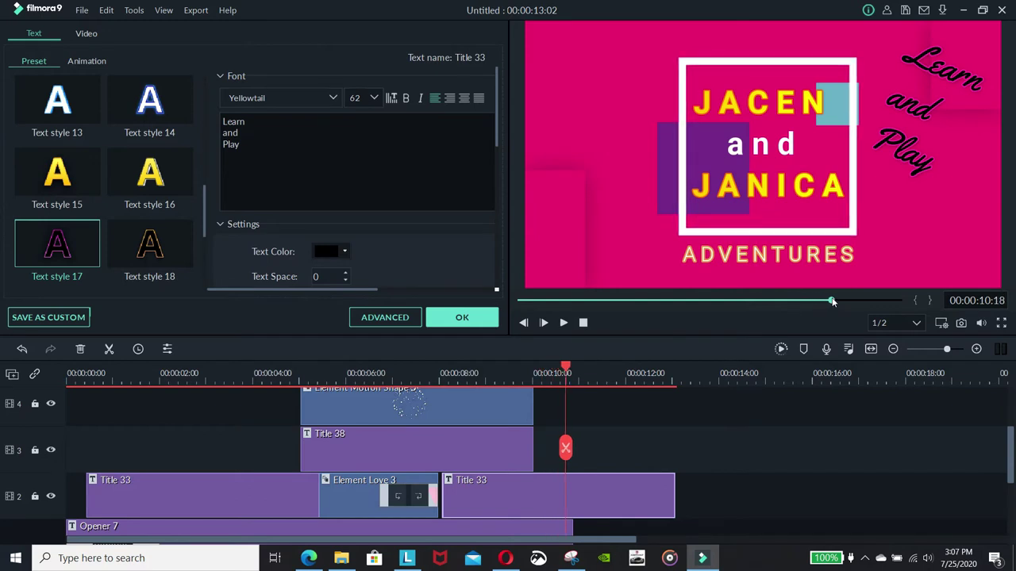
scroll(682, 428, down, 1)
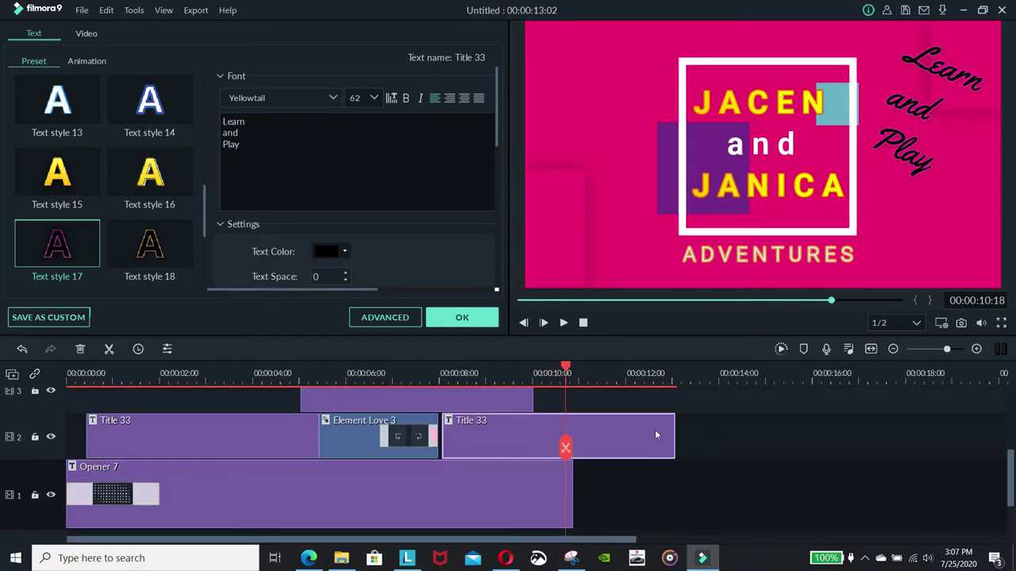
scroll(656, 438, up, 1)
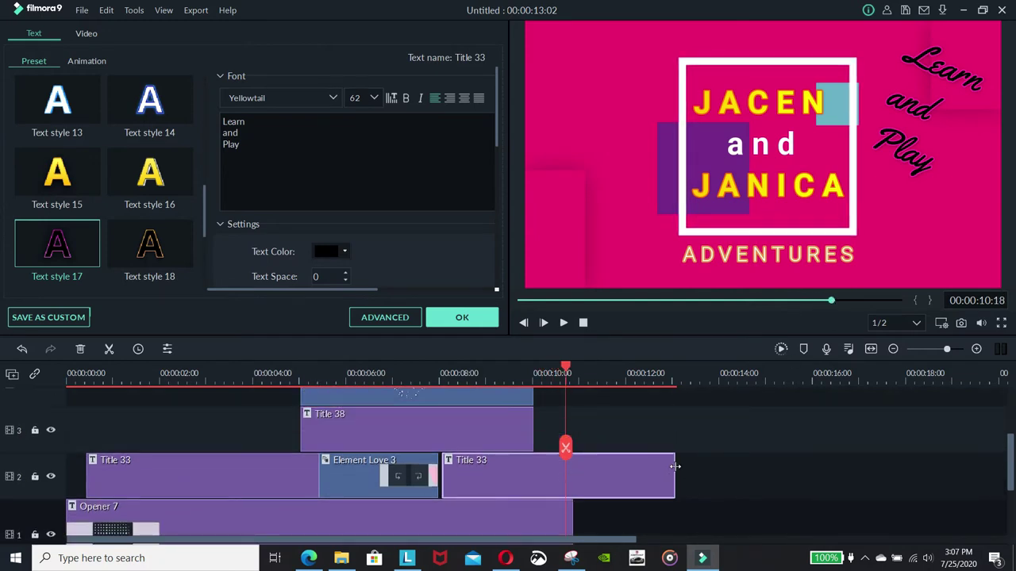
drag(674, 469, 571, 471)
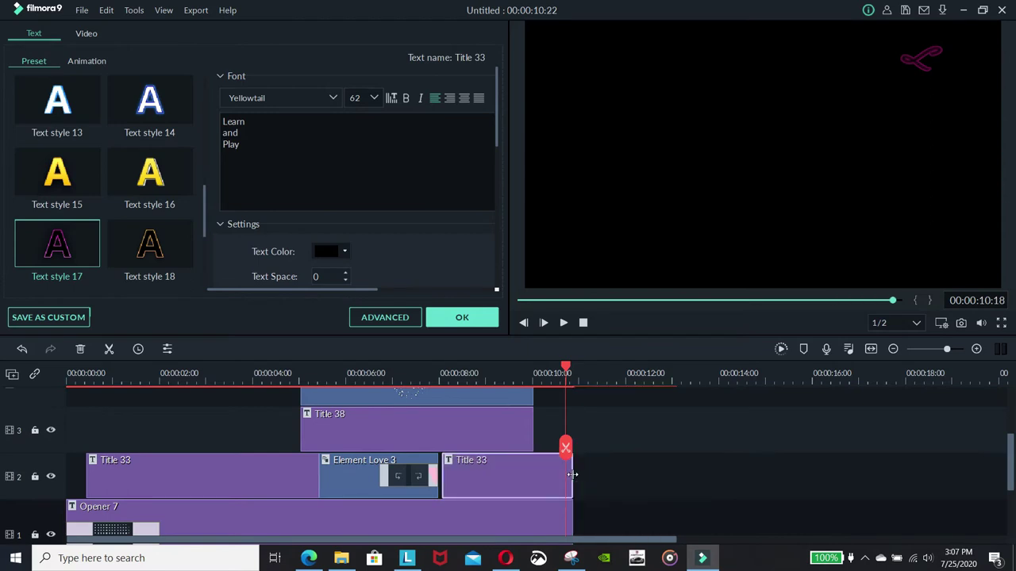
Accept the "Learn and Play" title edit and play the opener from the beginning, pausing at about 00:00:09:18.
drag(567, 370, 56, 377)
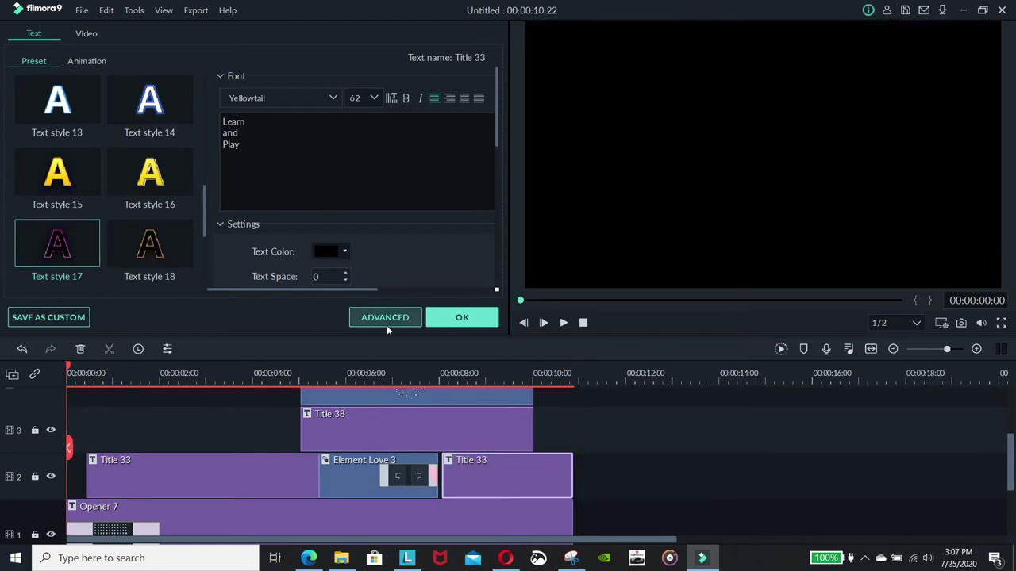
click(435, 317)
click(566, 323)
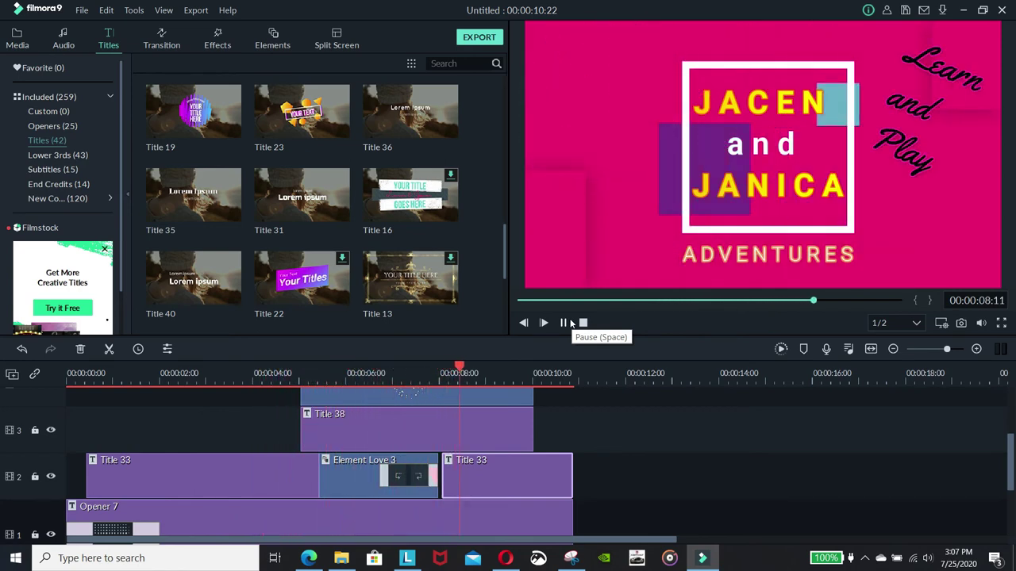
key(space)
Trim about half a second off the start of Opener 7, then shift it to begin about half a second after the first title.
scroll(209, 500, down, 2)
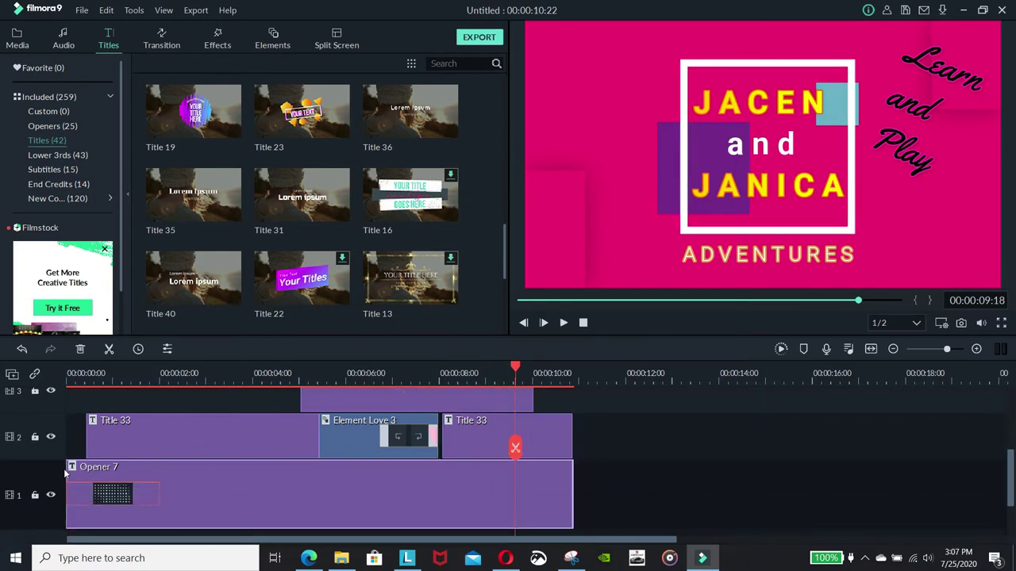
drag(66, 473, 89, 470)
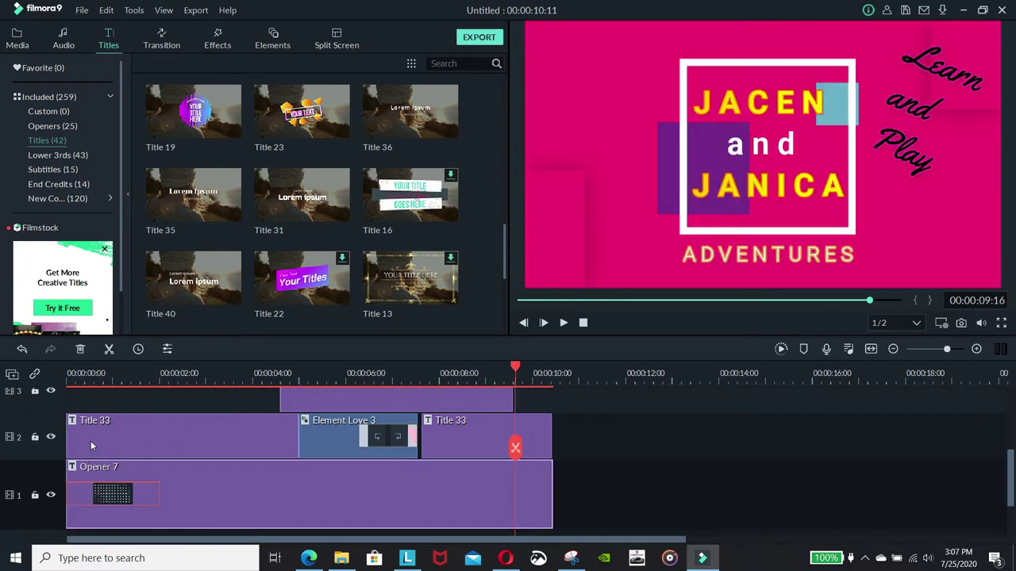
click(147, 436)
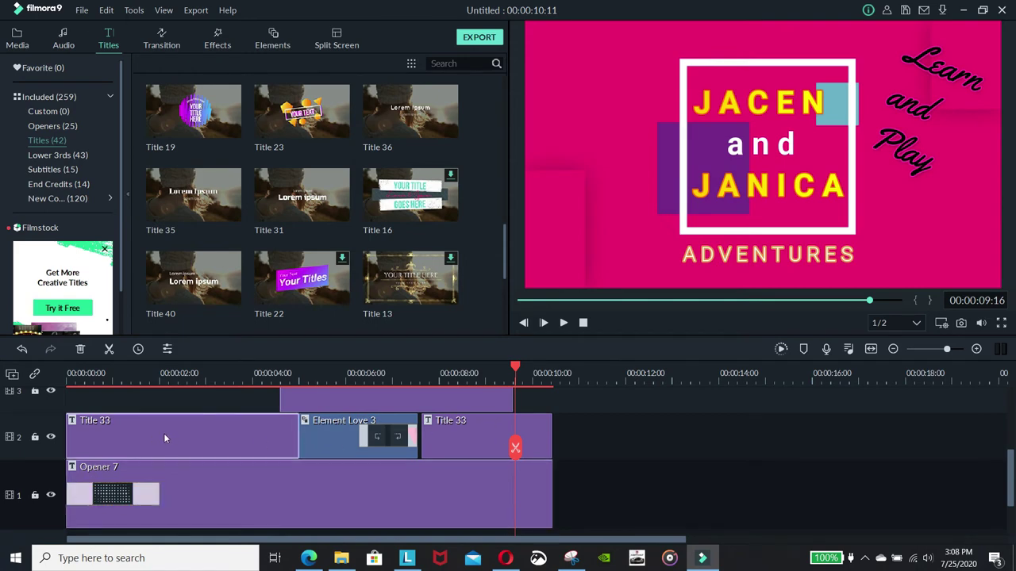
drag(163, 433, 124, 436)
drag(535, 518, 558, 518)
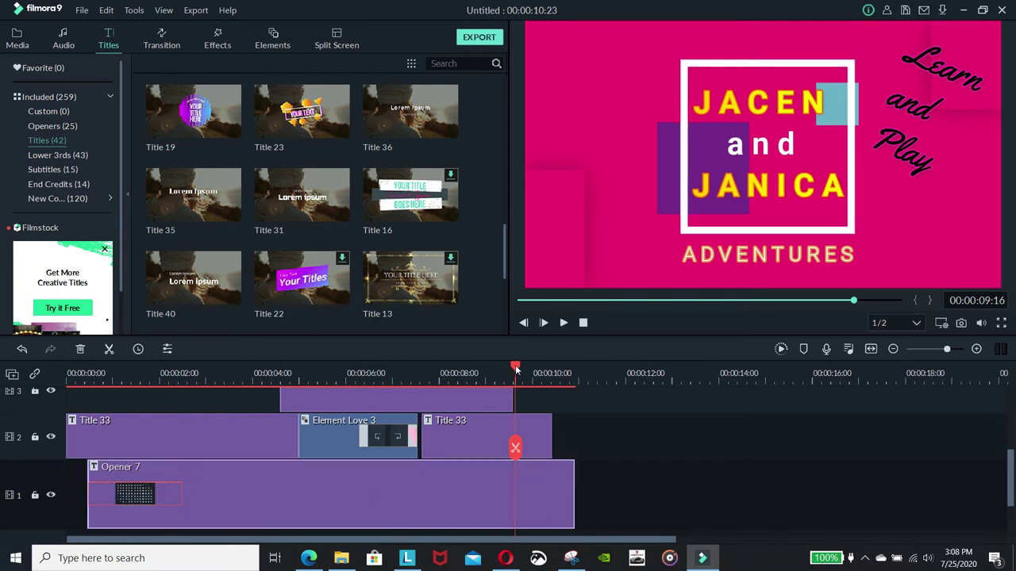
Play the retimed opener from the start and pause it at about 00:00:04:15.
key(Home)
click(564, 323)
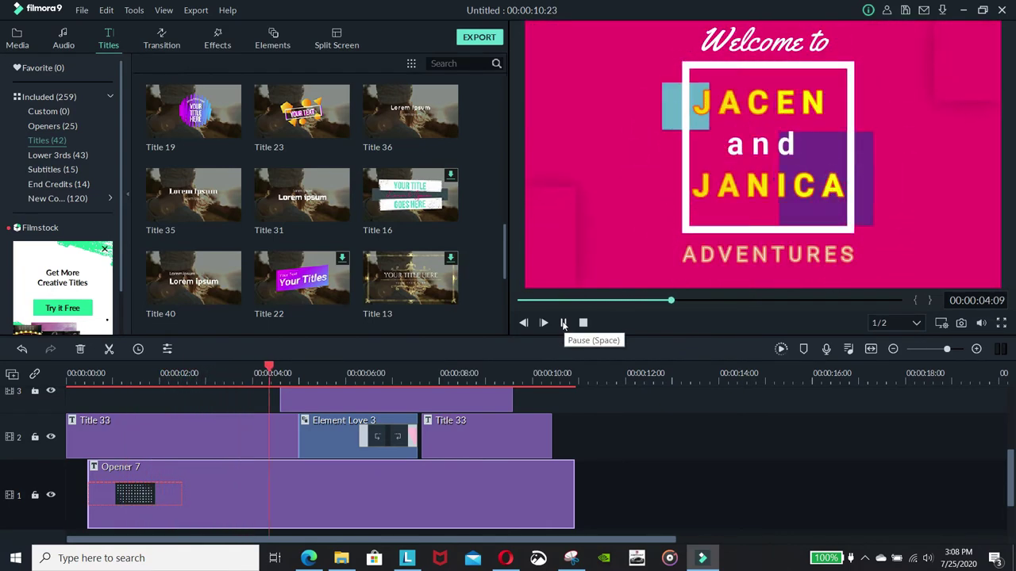
click(563, 323)
Try to select the "Welcome to" text in the preview, with the playhead at 00:00:03:02 and 00:00:02:00.
double_click(774, 46)
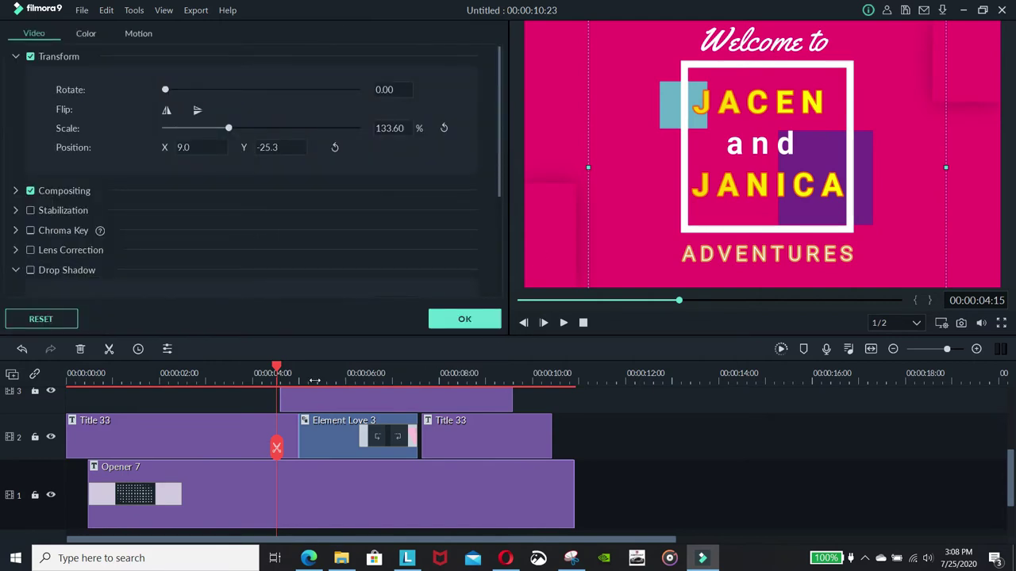
double_click(200, 431)
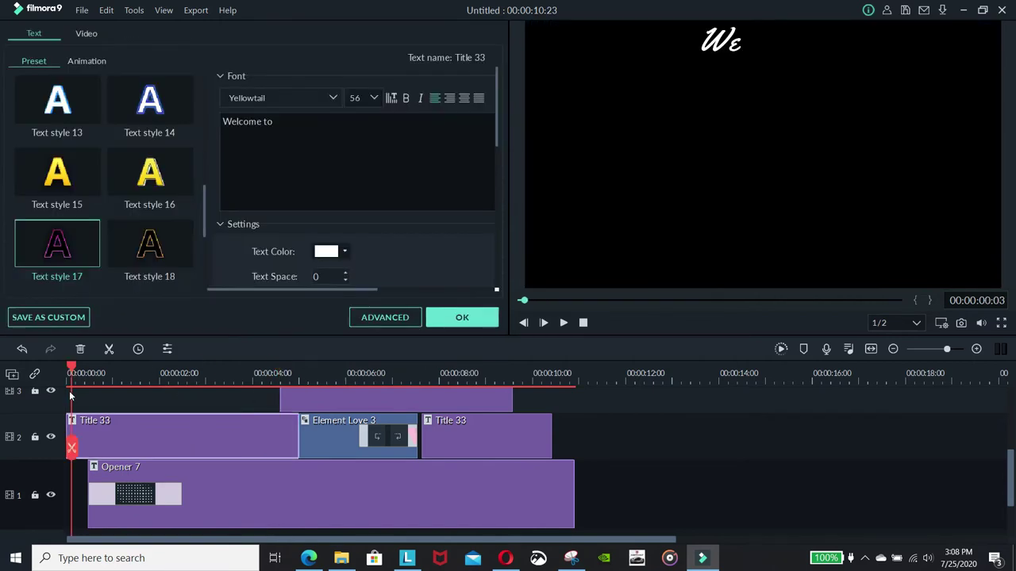
drag(72, 370, 210, 370)
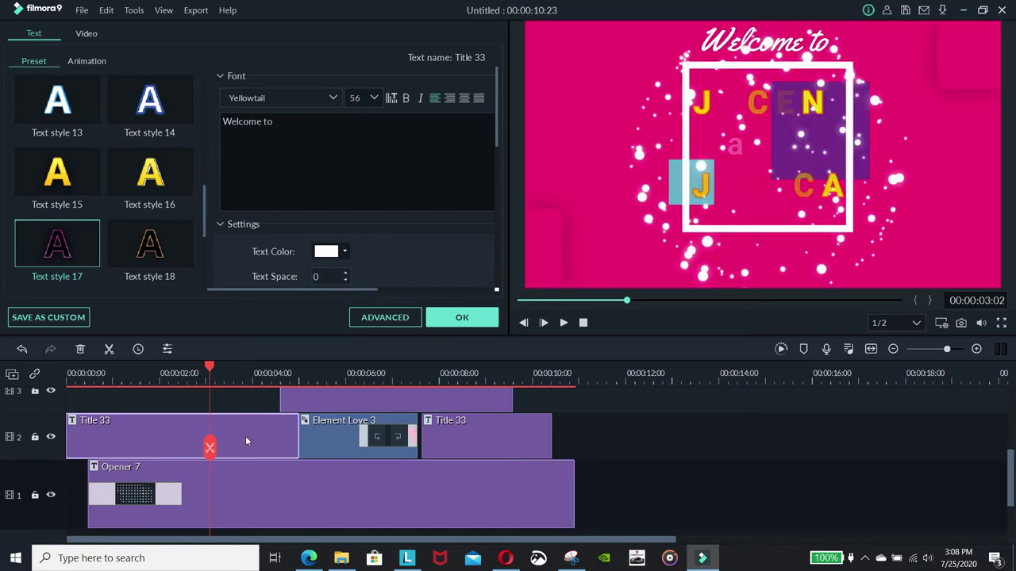
double_click(726, 118)
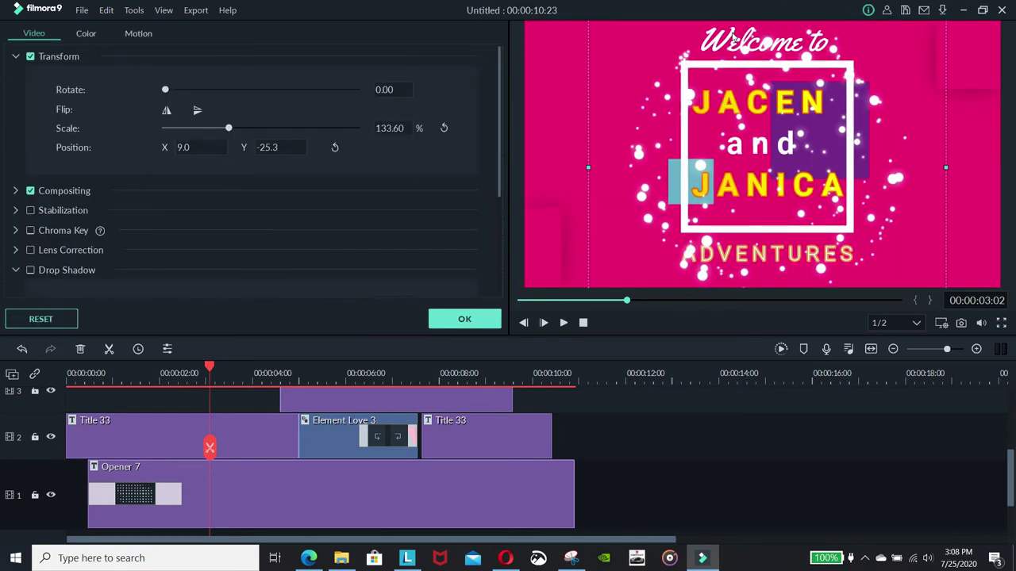
drag(209, 373, 158, 373)
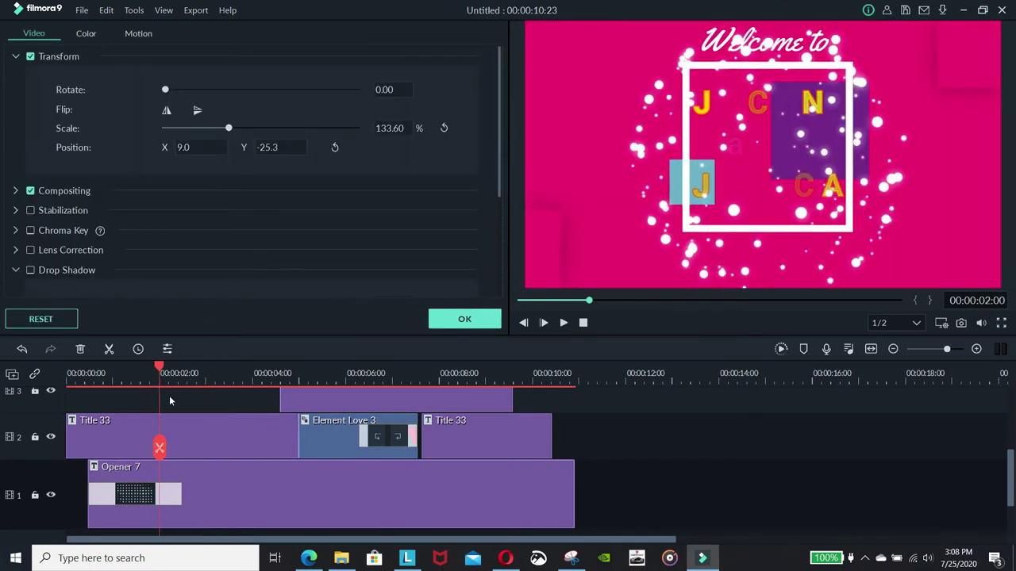
click(173, 407)
double_click(106, 432)
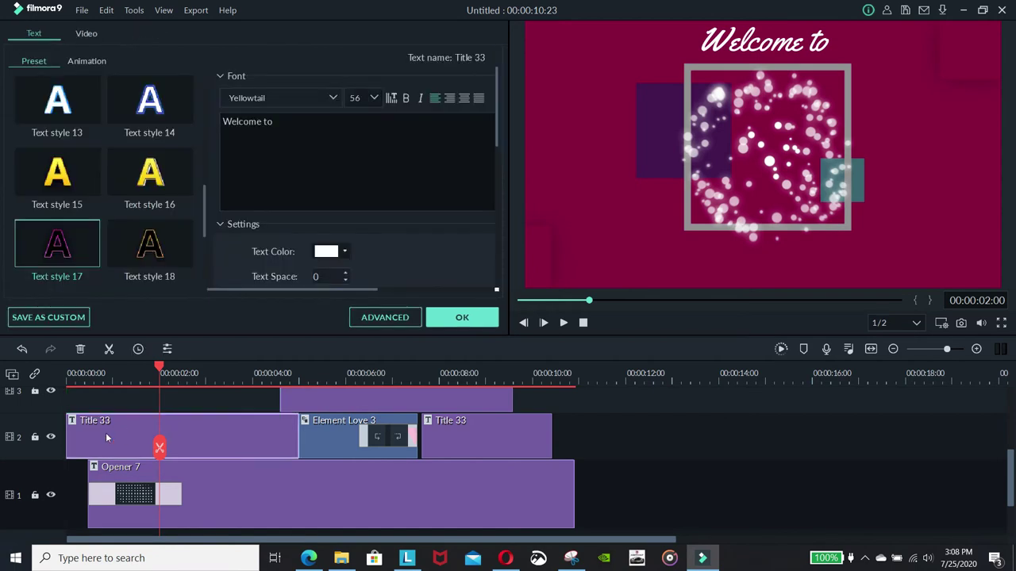
double_click(744, 49)
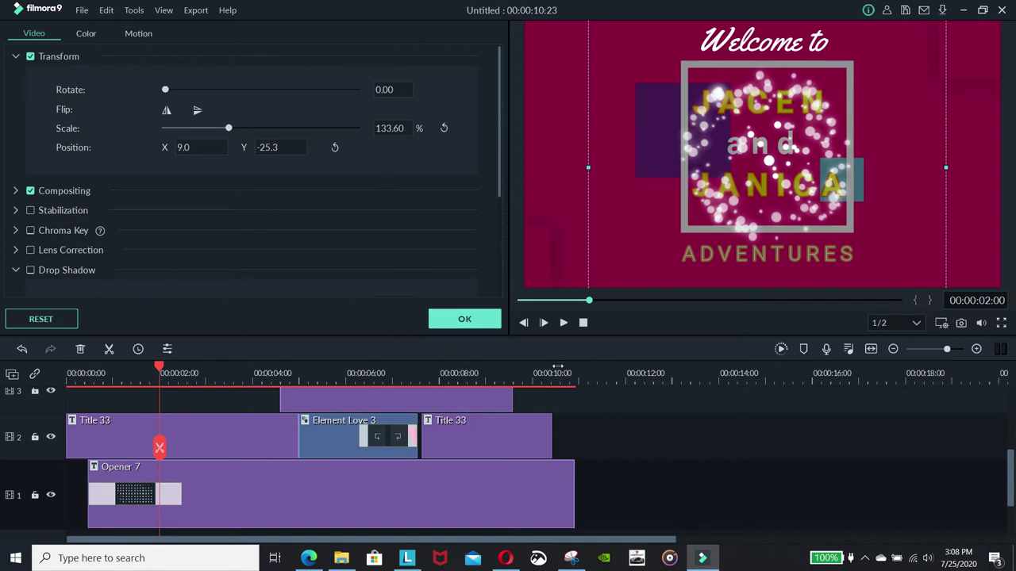
Open the first title clip on track 2 and apply Text style 17 to its "Welcome to" text.
scroll(328, 450, up, 1)
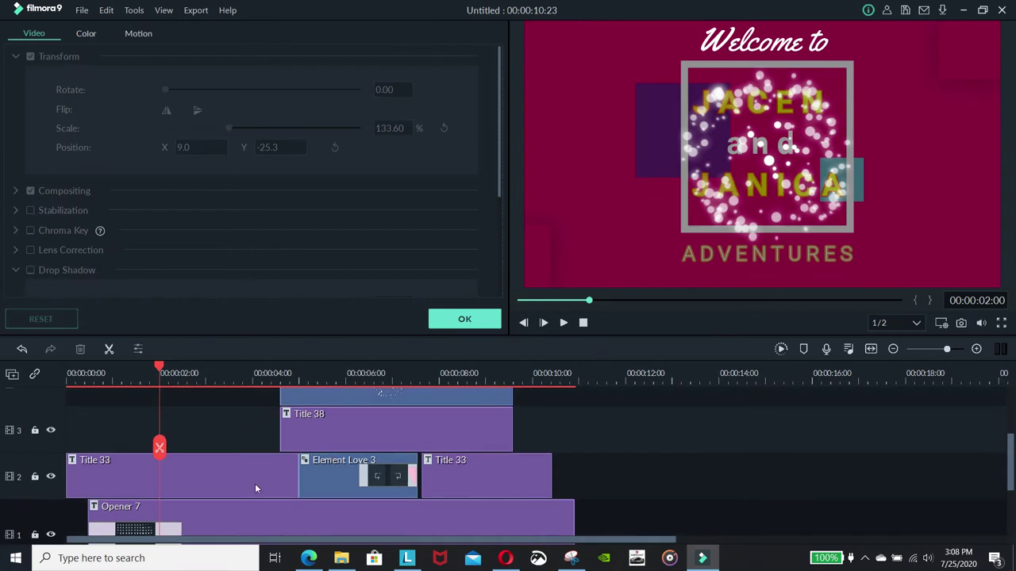
double_click(189, 476)
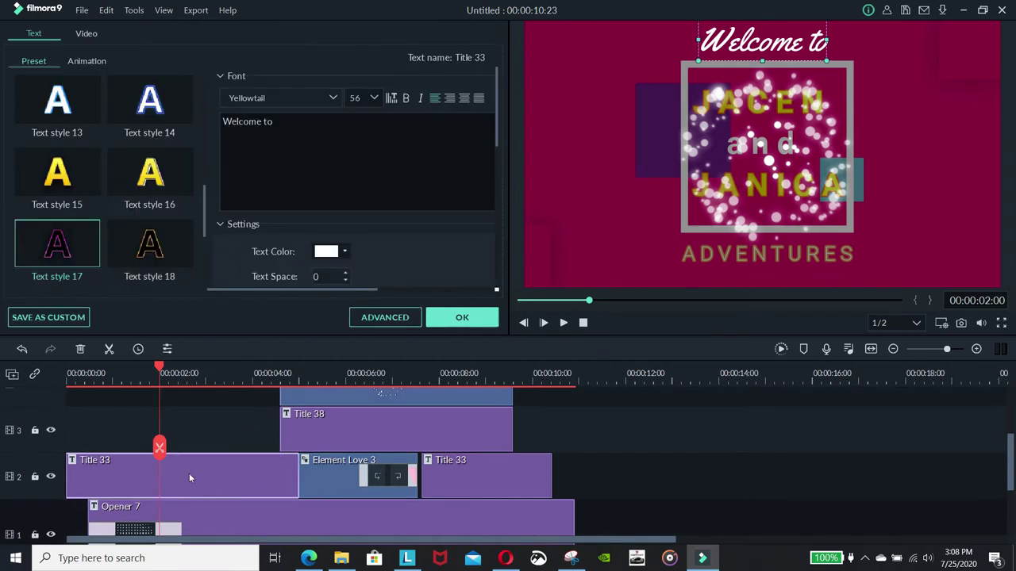
click(723, 49)
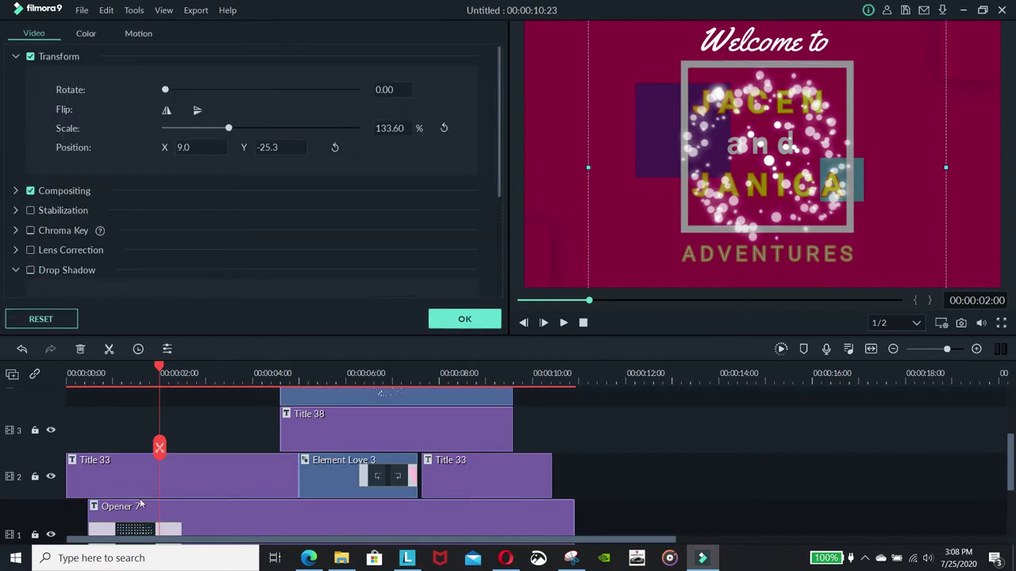
double_click(121, 478)
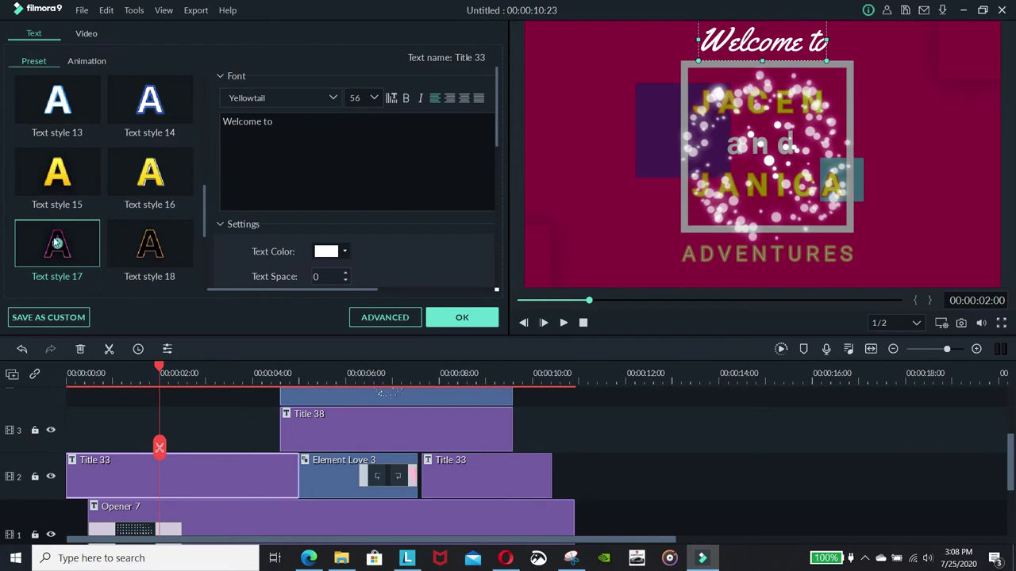
mouse_move(57, 250)
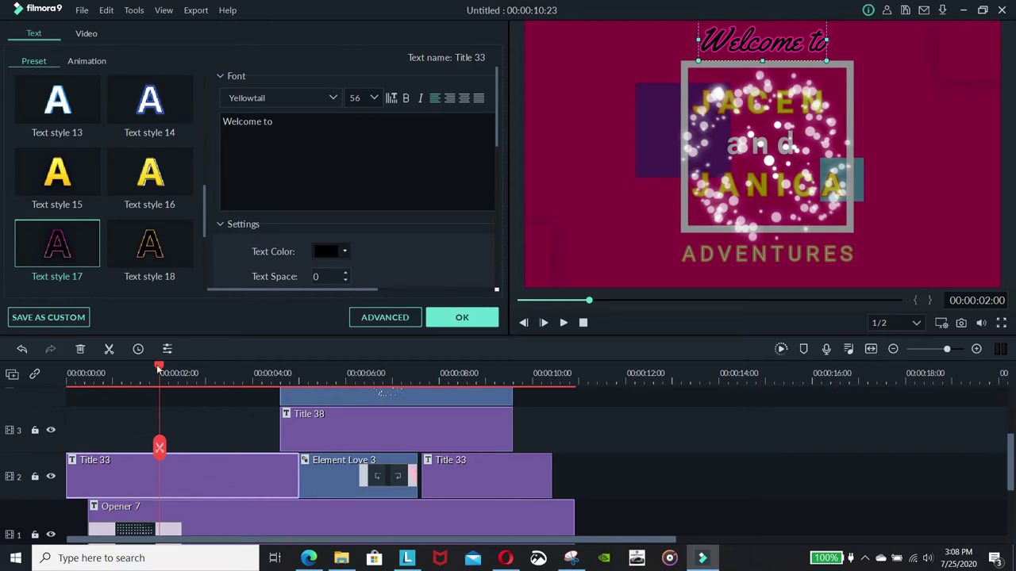
Accept the "Welcome to" title edit and play the whole opener from the beginning.
drag(159, 368, 68, 367)
click(476, 323)
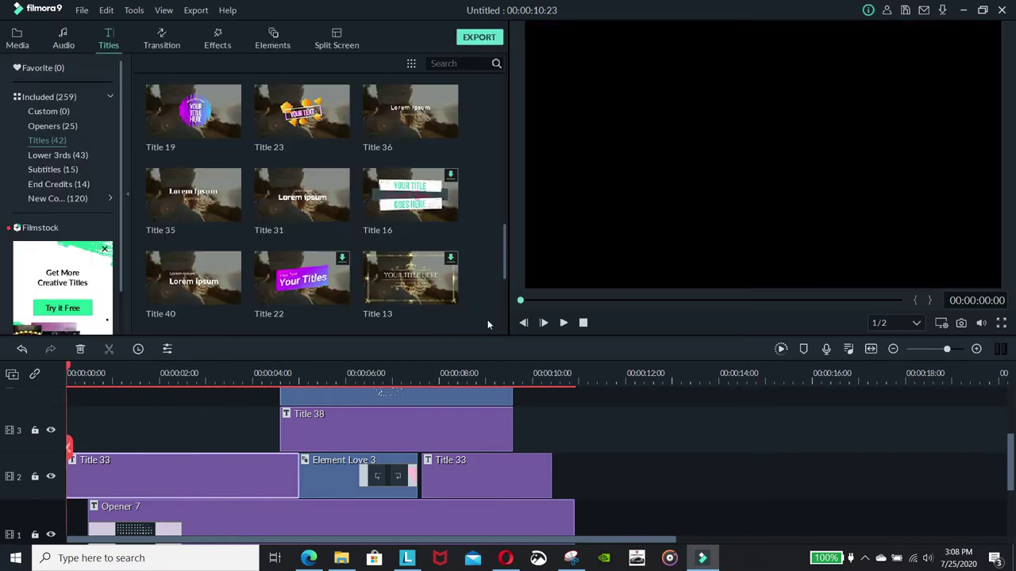
click(564, 323)
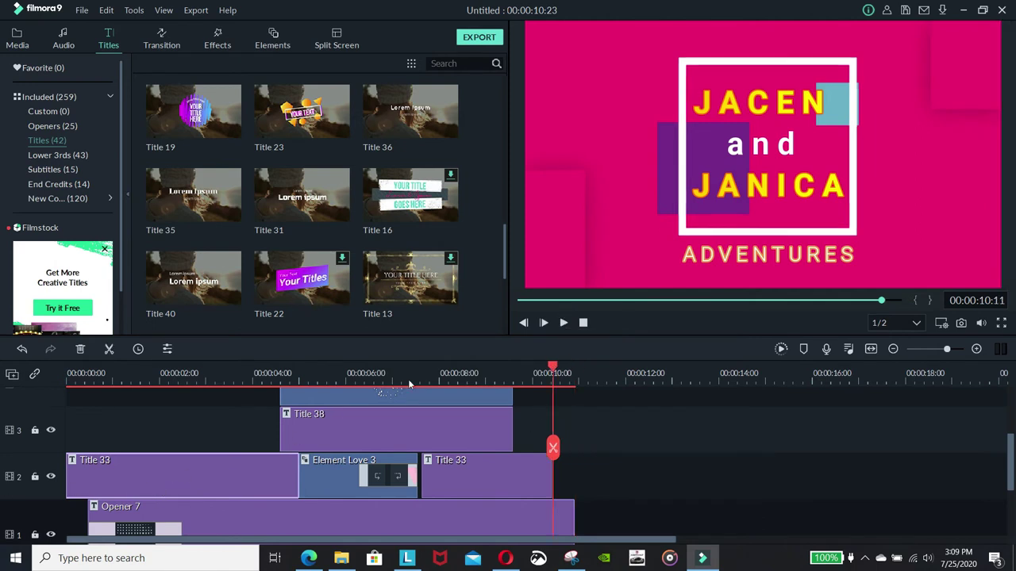
Place the playhead at 00:00:01:08, open the first title clip on track 2 and apply Text style 21 to its "Welcome to" text.
drag(570, 367, 128, 371)
drag(112, 407, 173, 414)
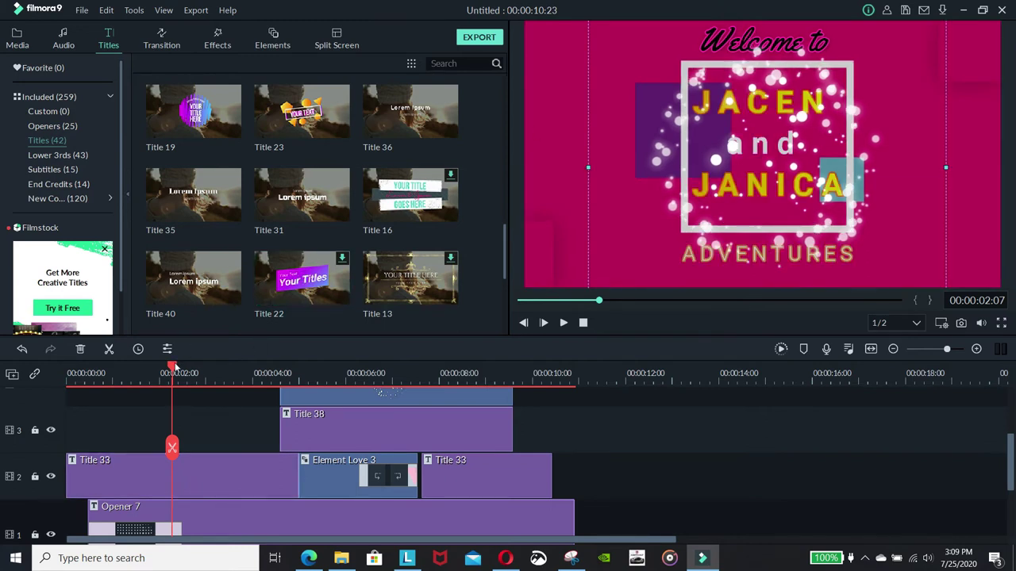
drag(173, 366, 130, 384)
click(179, 473)
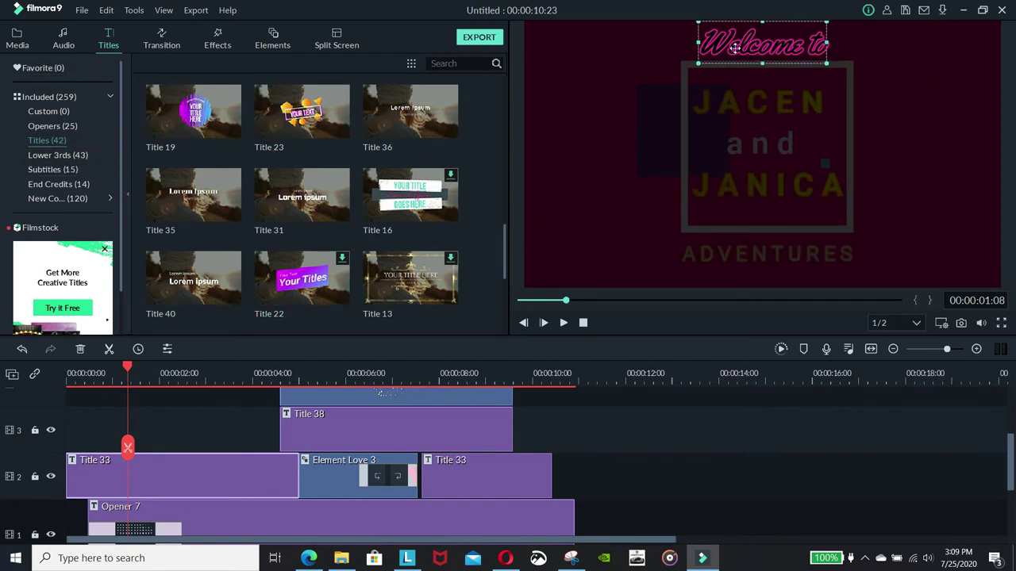
double_click(709, 48)
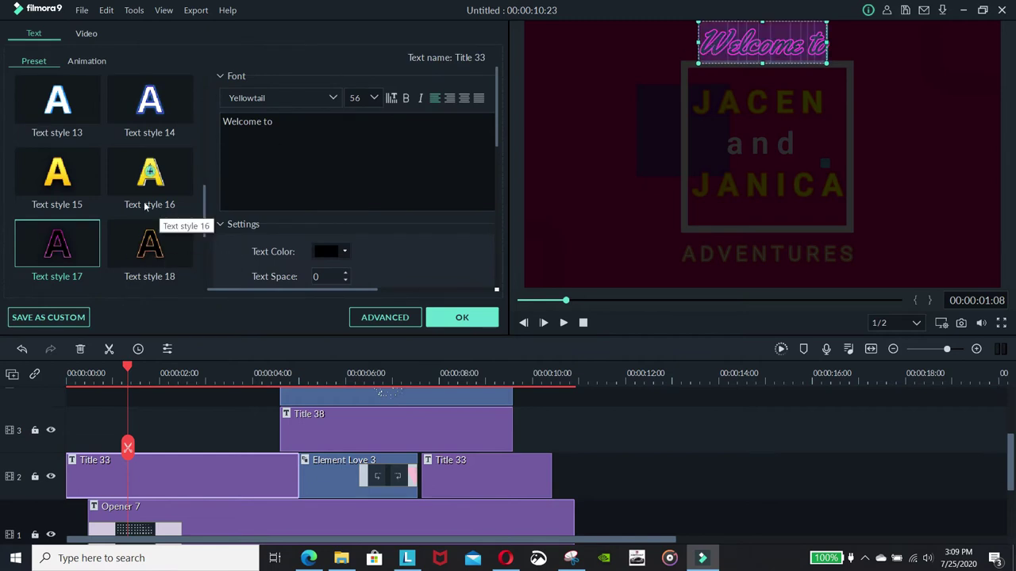
scroll(121, 210, down, 2)
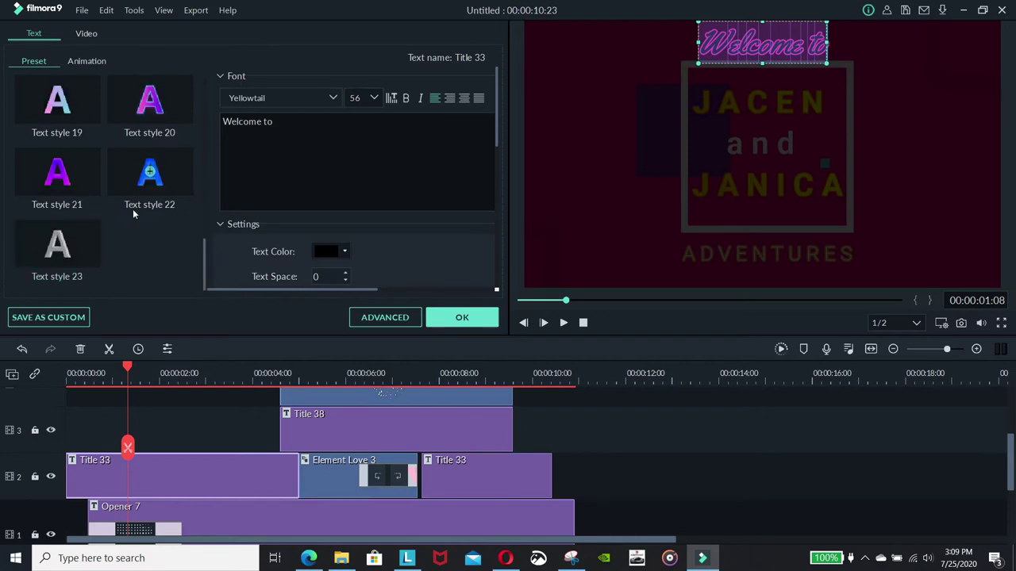
click(57, 173)
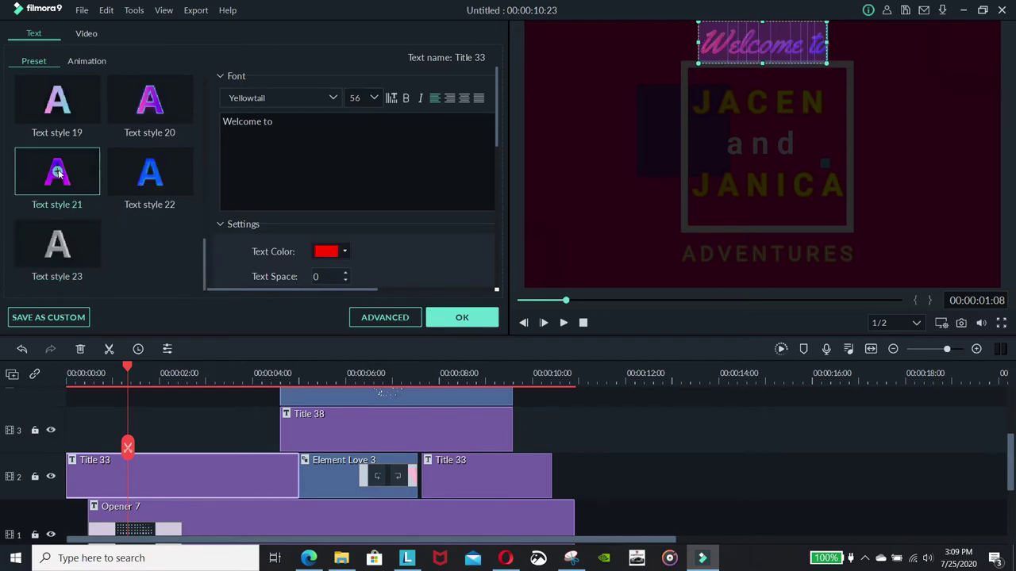
click(861, 121)
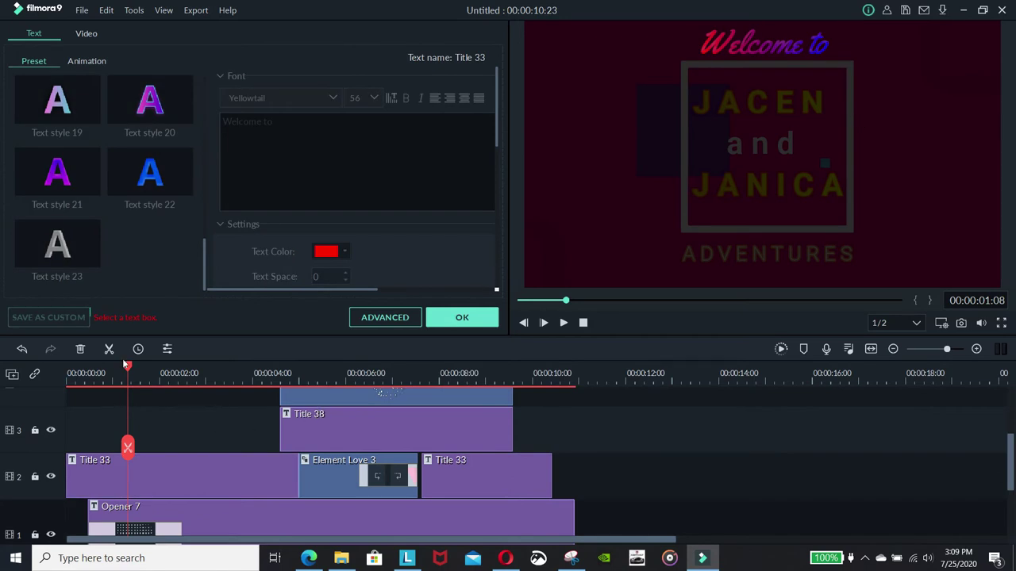
Return the playhead to the start, accept the "Welcome to" title edit and play the whole opener.
drag(127, 366, 68, 366)
click(462, 317)
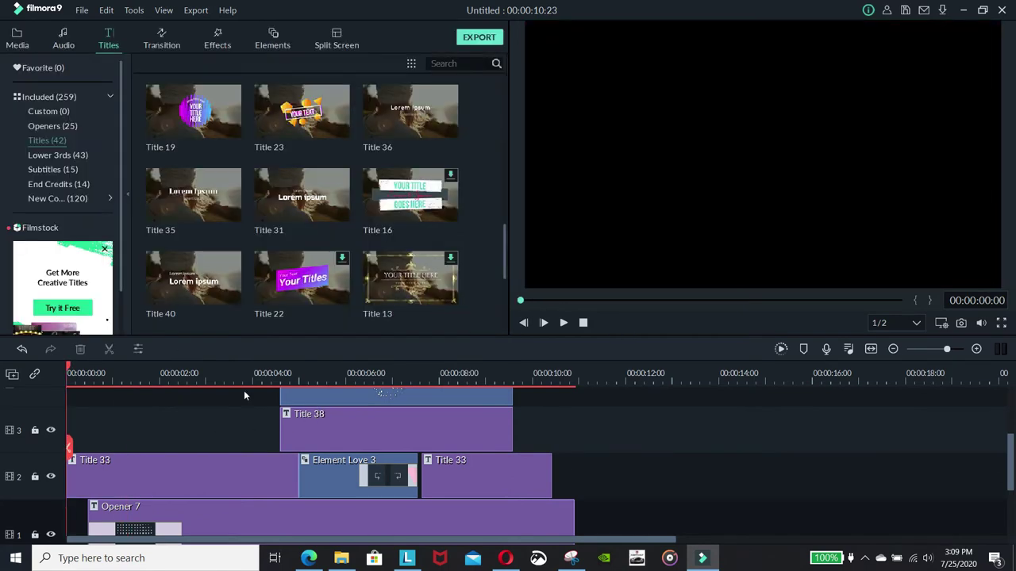
click(563, 323)
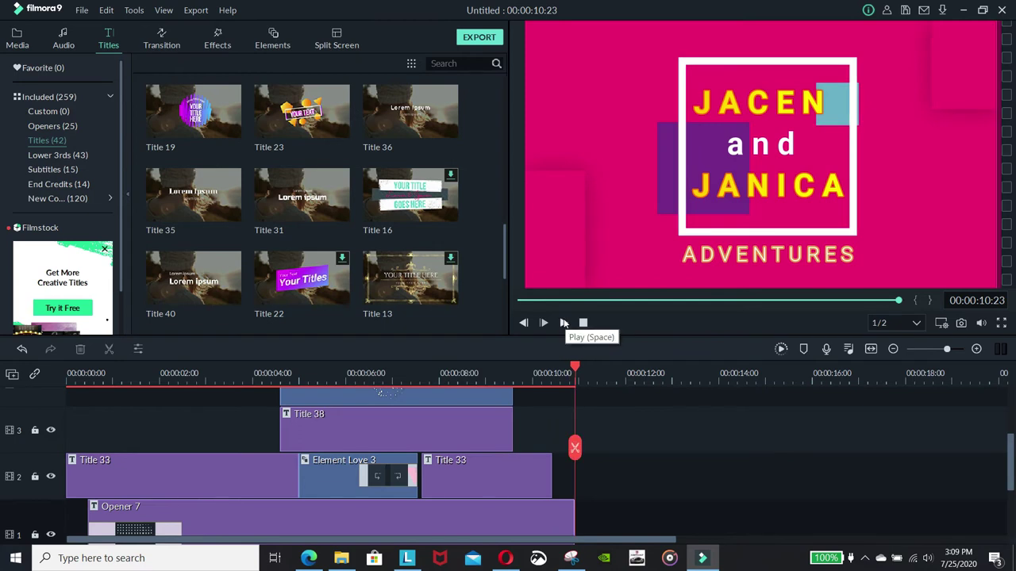
Move the "Welcome to" title clip from track 2 to a new track 6 and extend it to the opener's end at 00:00:10:23.
scroll(260, 497, up, 1)
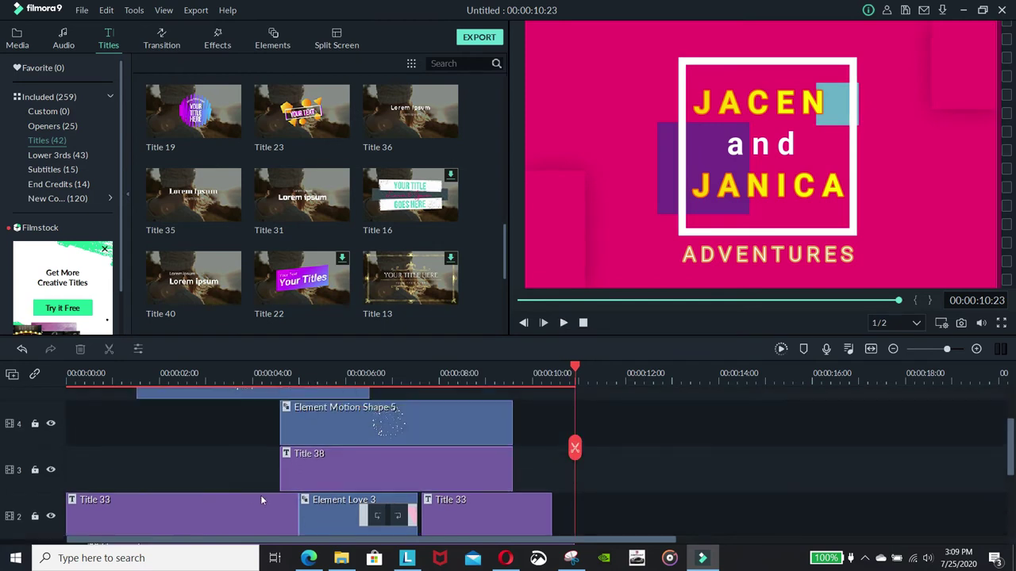
scroll(262, 495, down, 2)
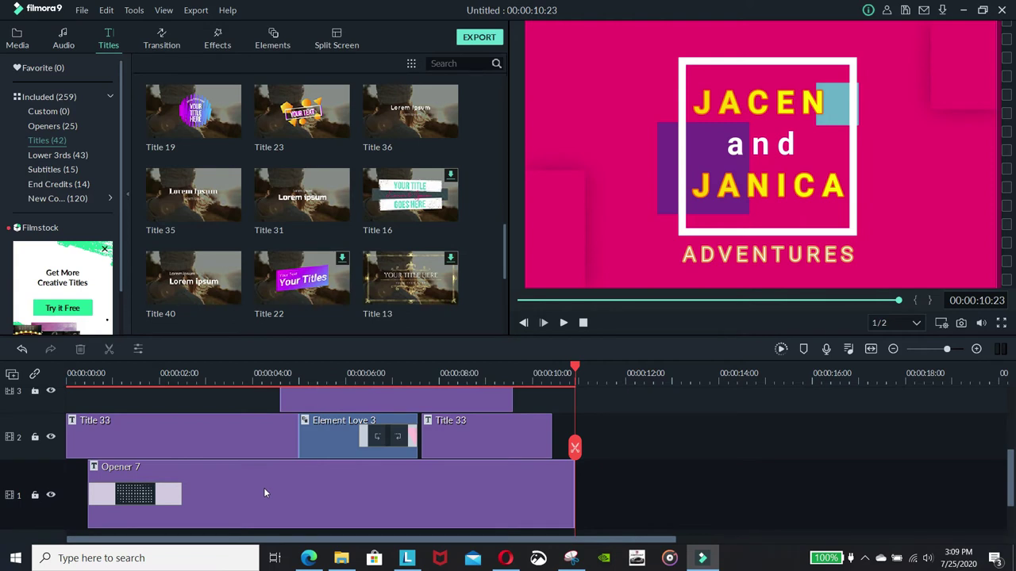
scroll(264, 487, up, 3)
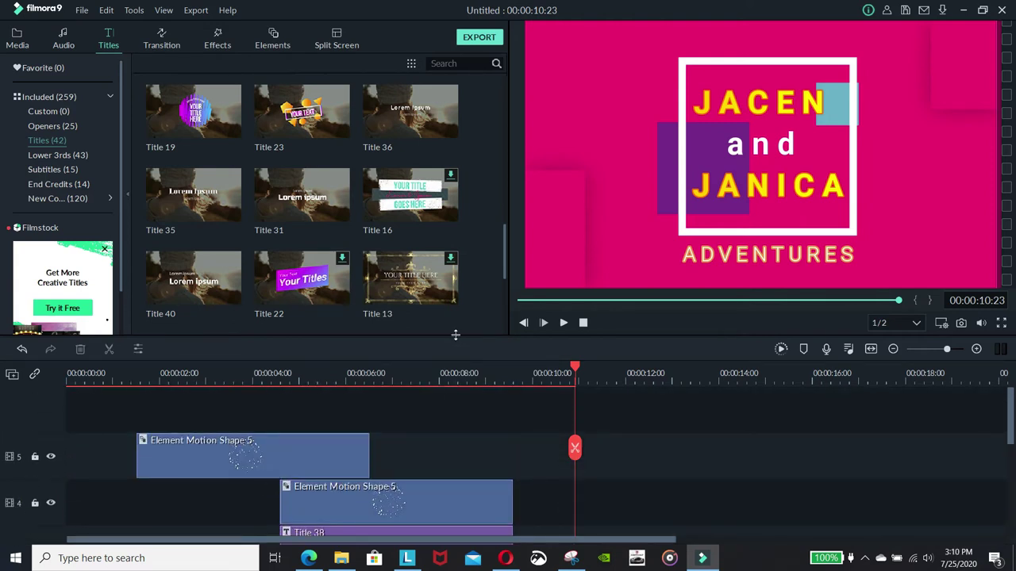
drag(455, 334, 443, 185)
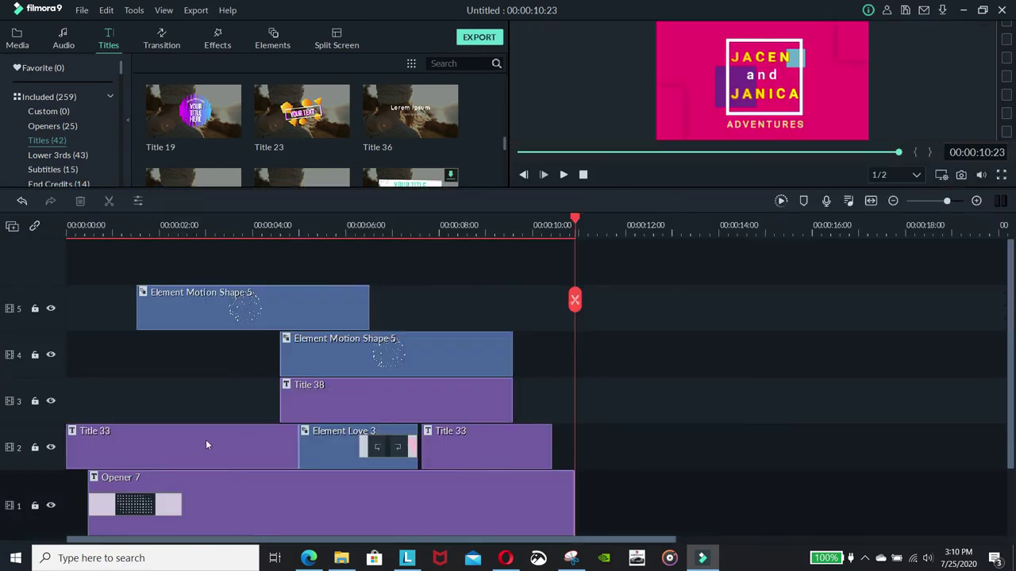
click(204, 443)
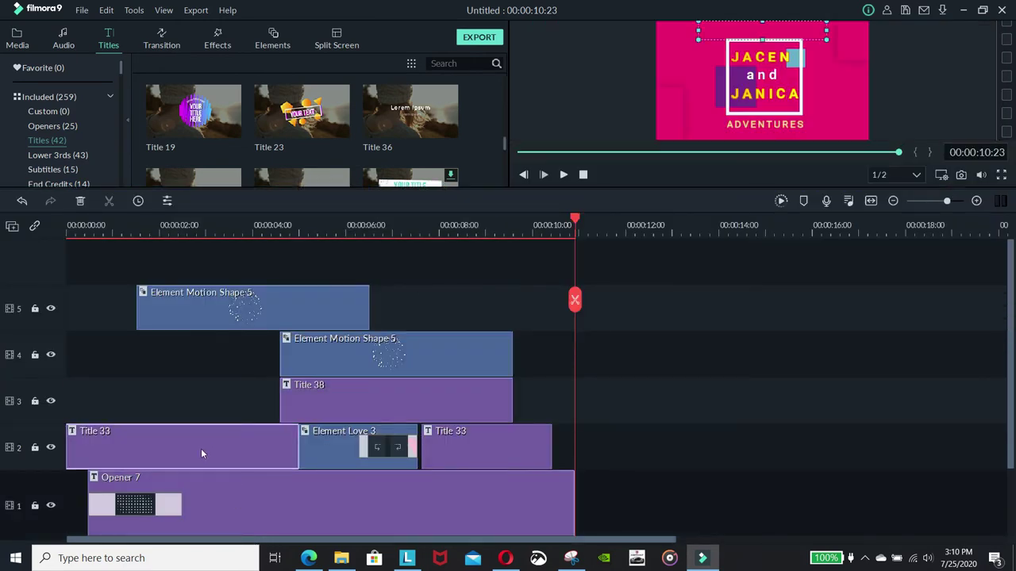
drag(200, 448, 211, 271)
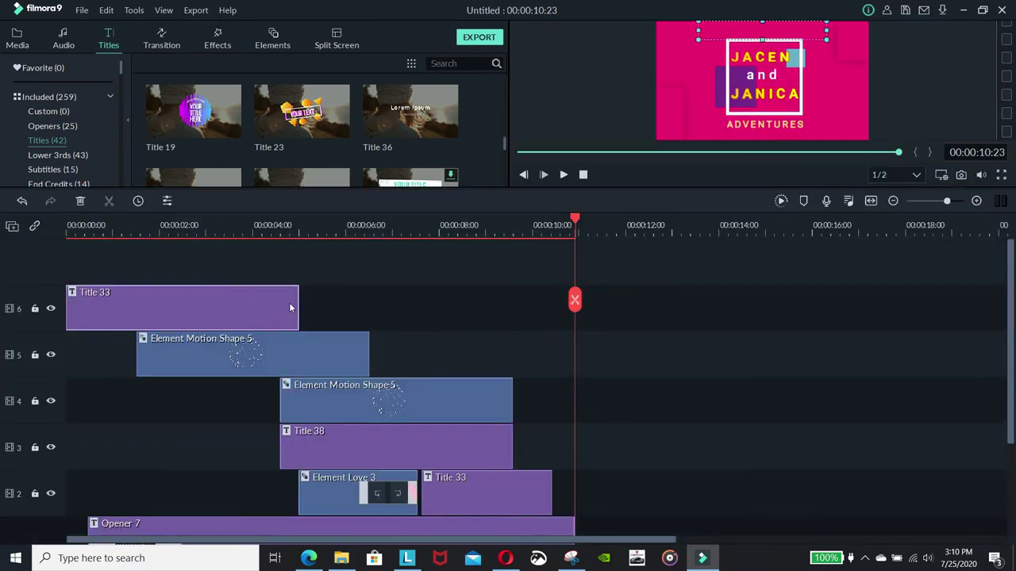
drag(298, 305, 573, 349)
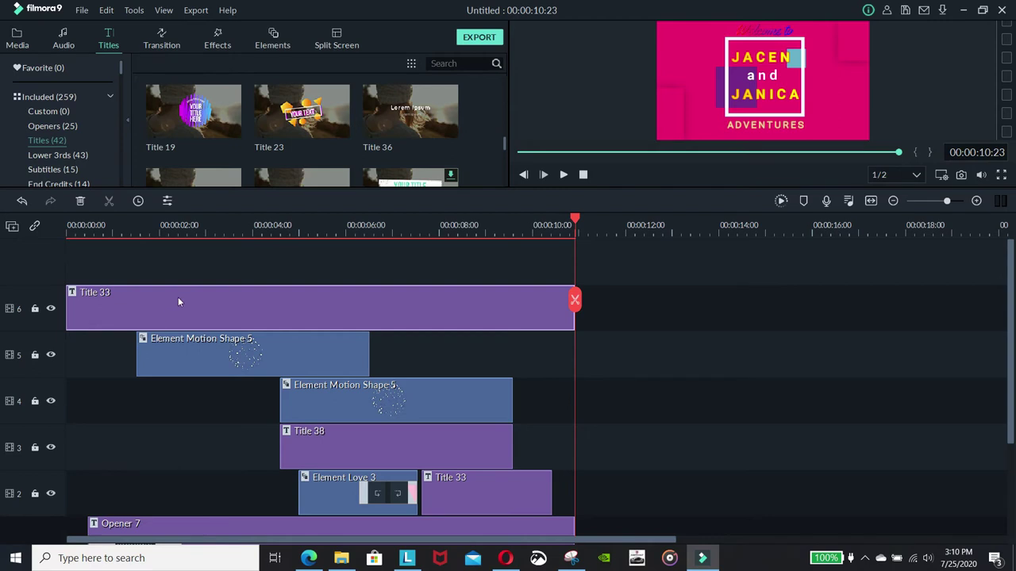
Try Text styles 20 and 19 on the "Welcome to" text, settle on Text style 17 and accept the edit.
click(753, 33)
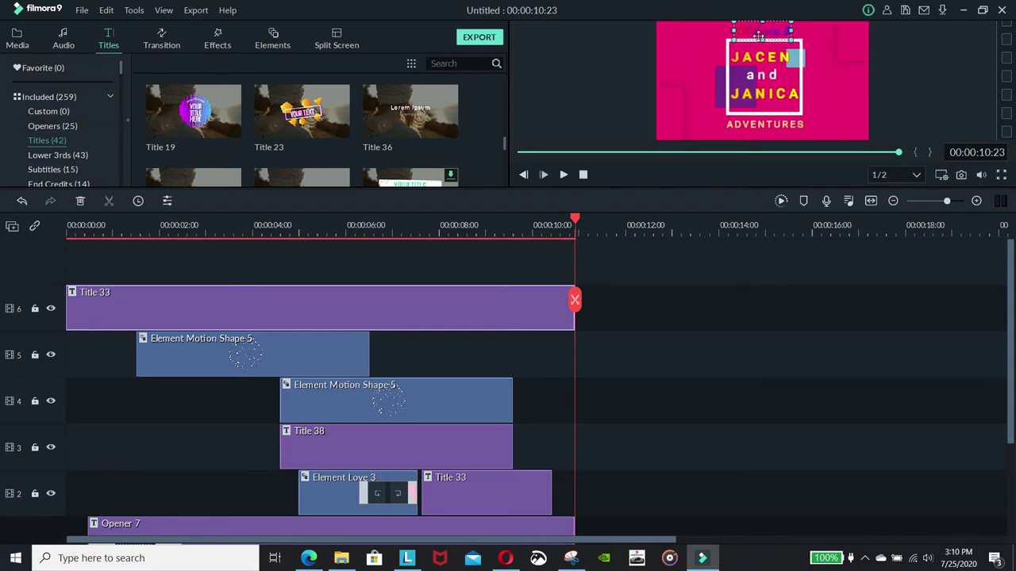
double_click(758, 31)
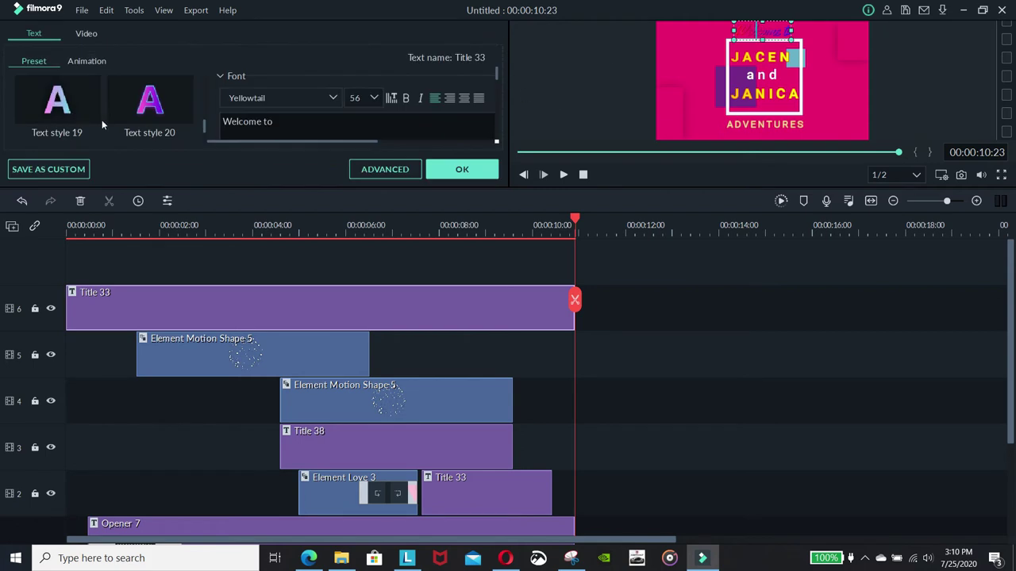
click(150, 101)
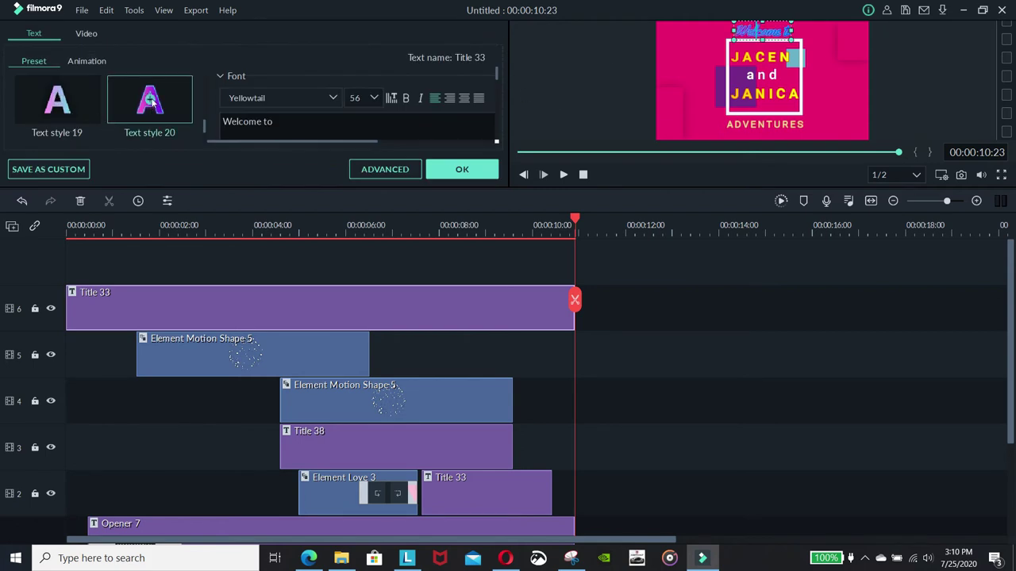
click(59, 101)
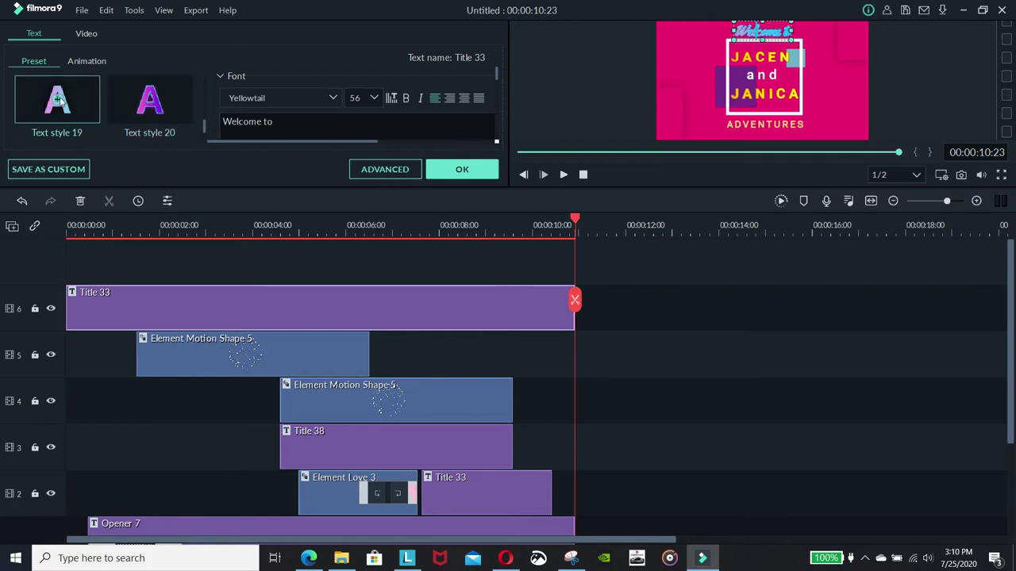
click(149, 101)
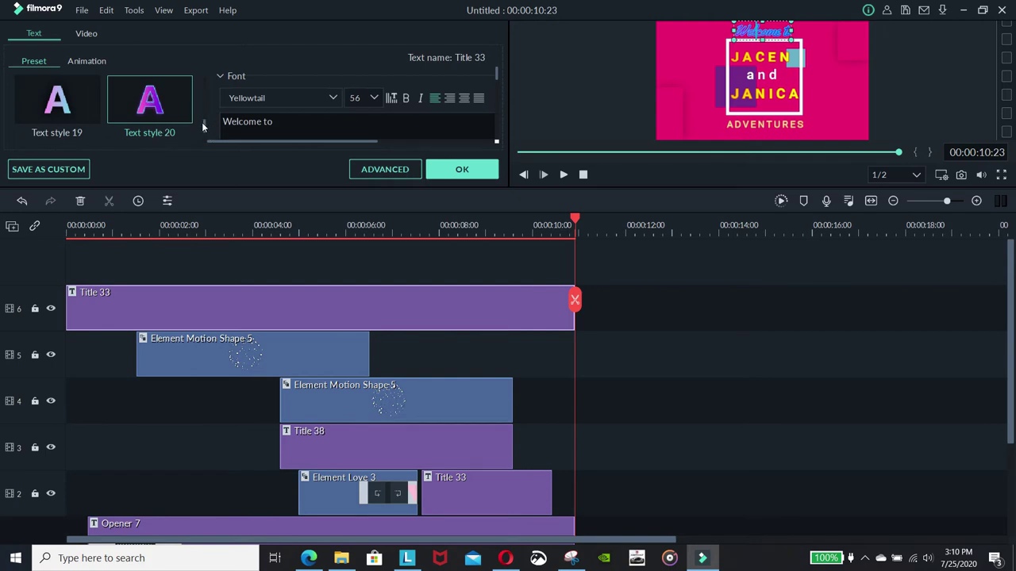
drag(204, 127, 204, 121)
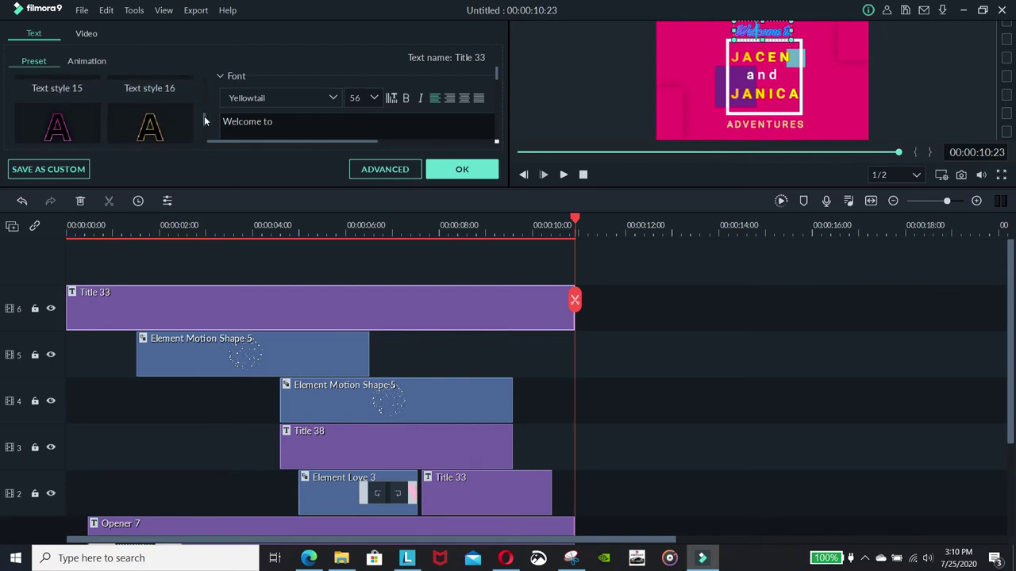
click(61, 132)
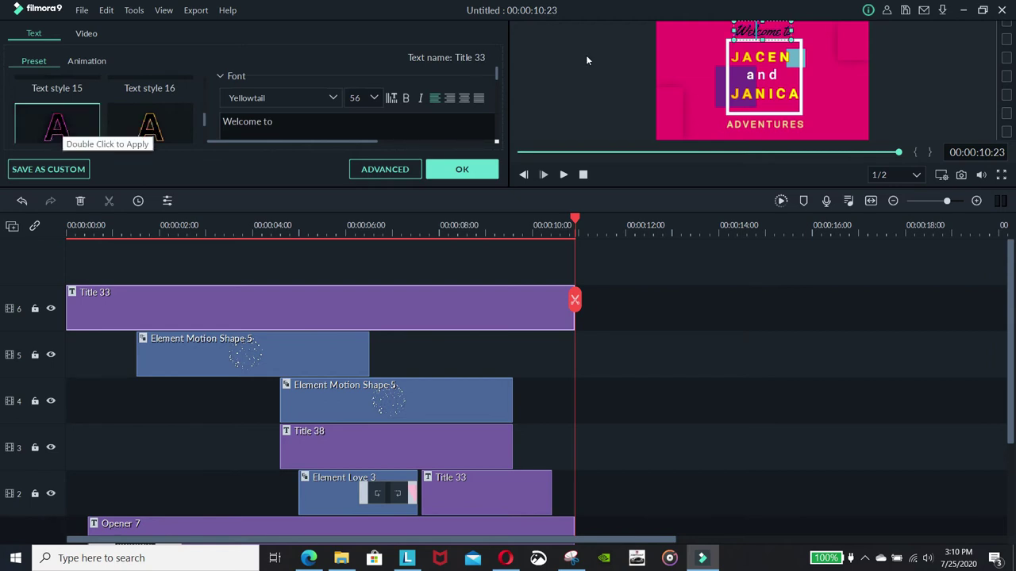
click(431, 173)
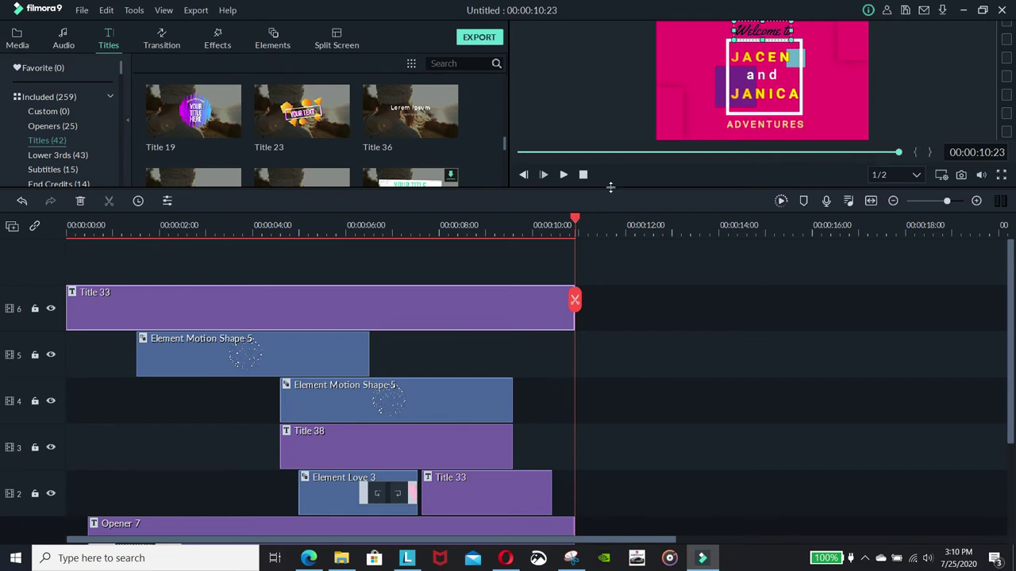
Enlarge the preview area and play the opener from the start.
drag(611, 188, 607, 401)
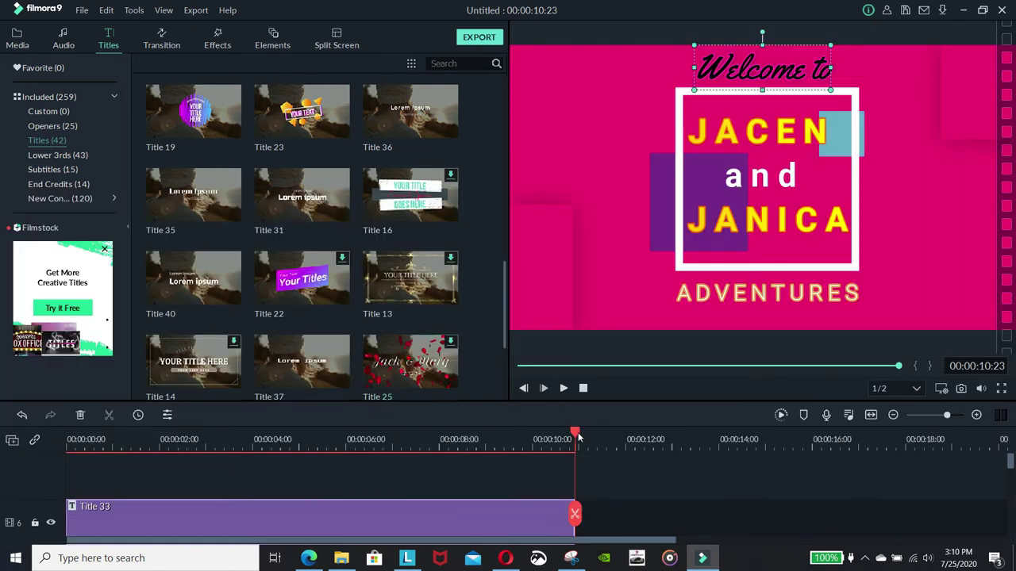
key(Home)
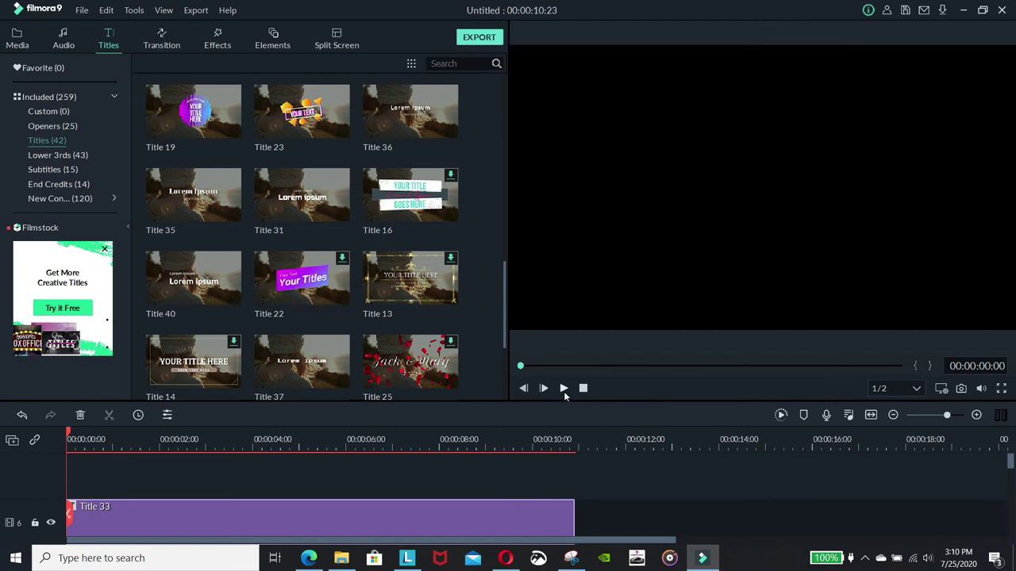
click(564, 389)
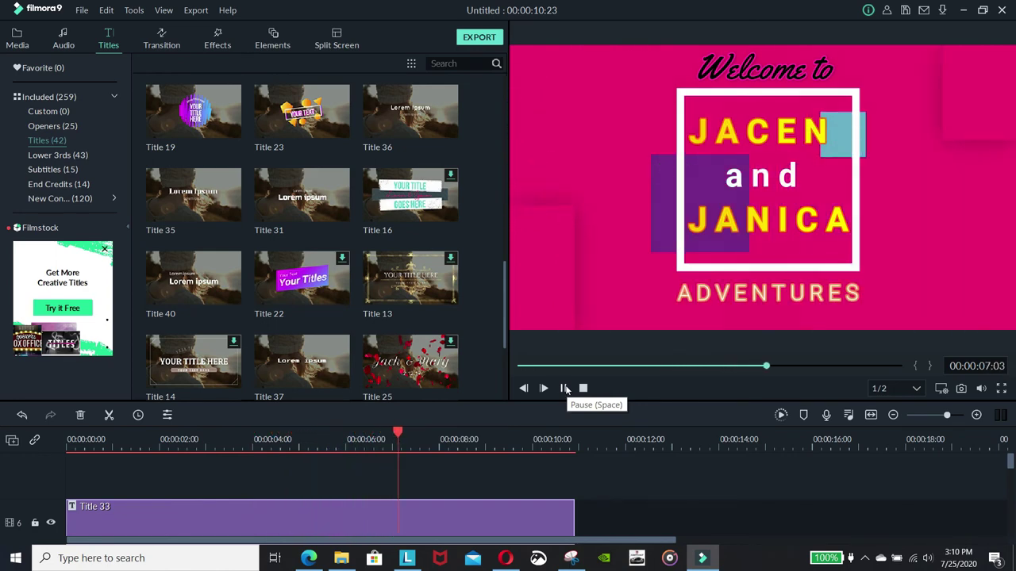
Pause the opener at 00:00:09:03 and move the "Learn and Play" text slightly down beside the framed title.
click(565, 388)
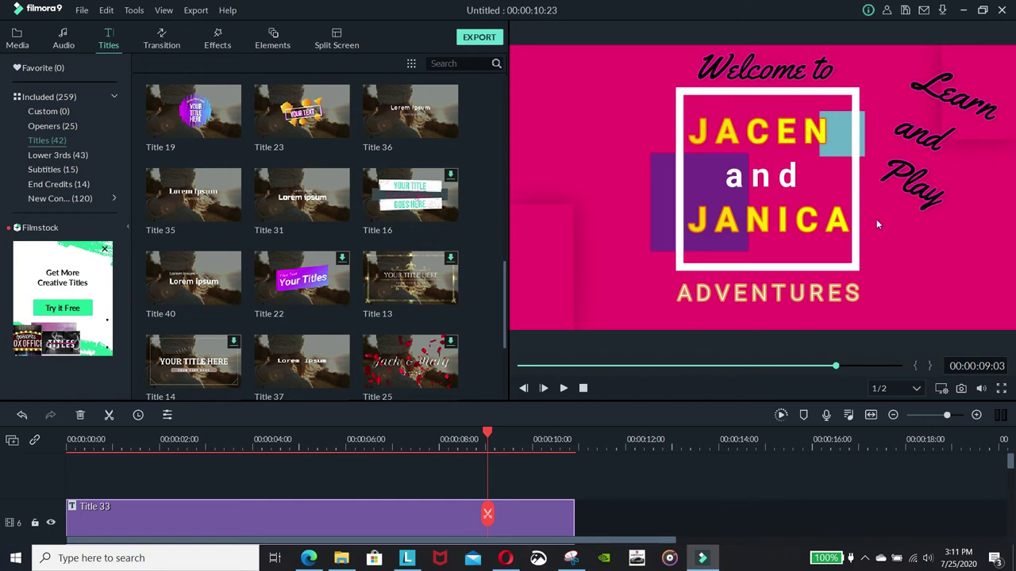
drag(900, 187, 911, 230)
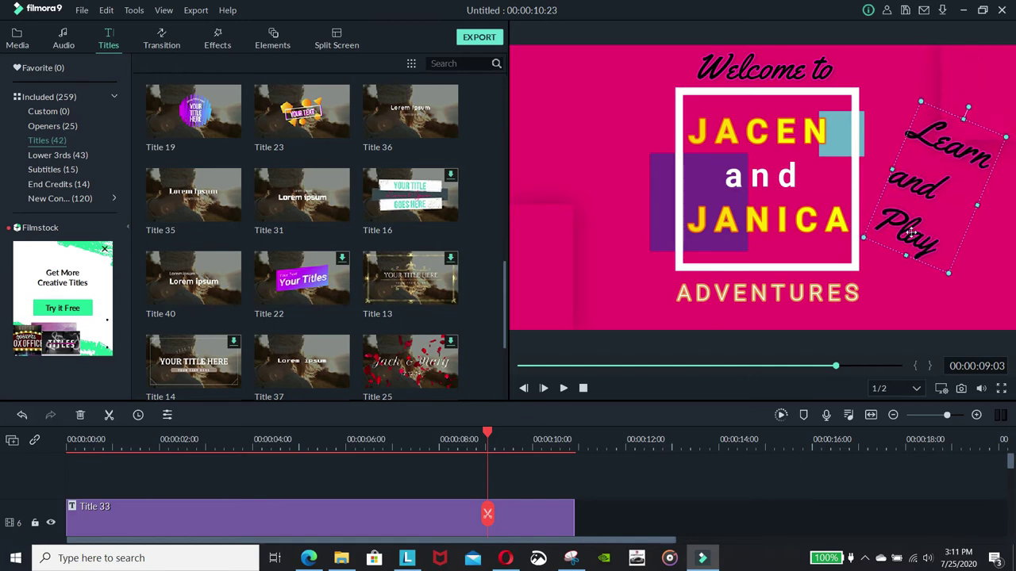
Open the upper yellow name in the framed Opener 7 title, view its text animation presets, and close the editor.
click(781, 141)
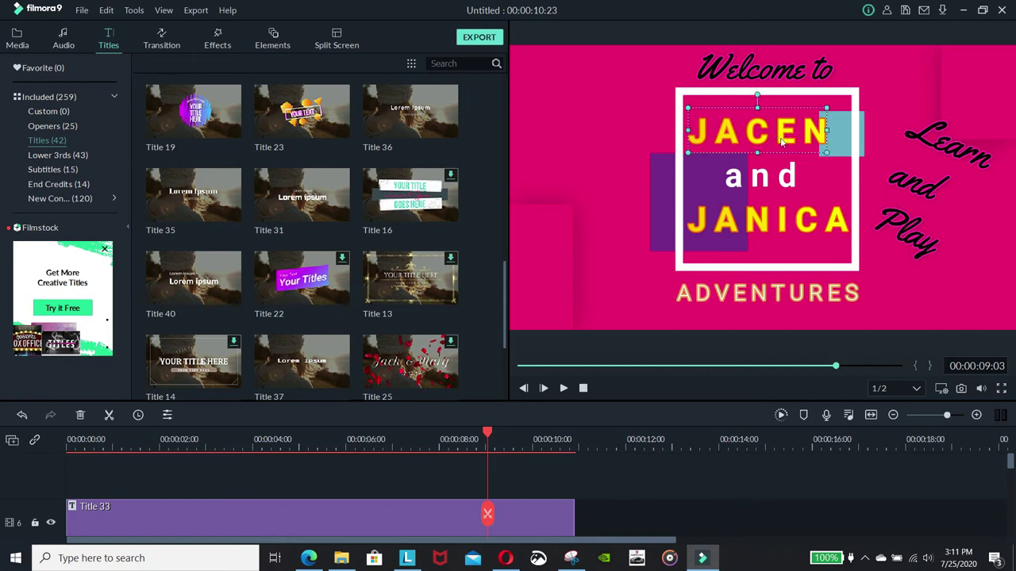
double_click(782, 141)
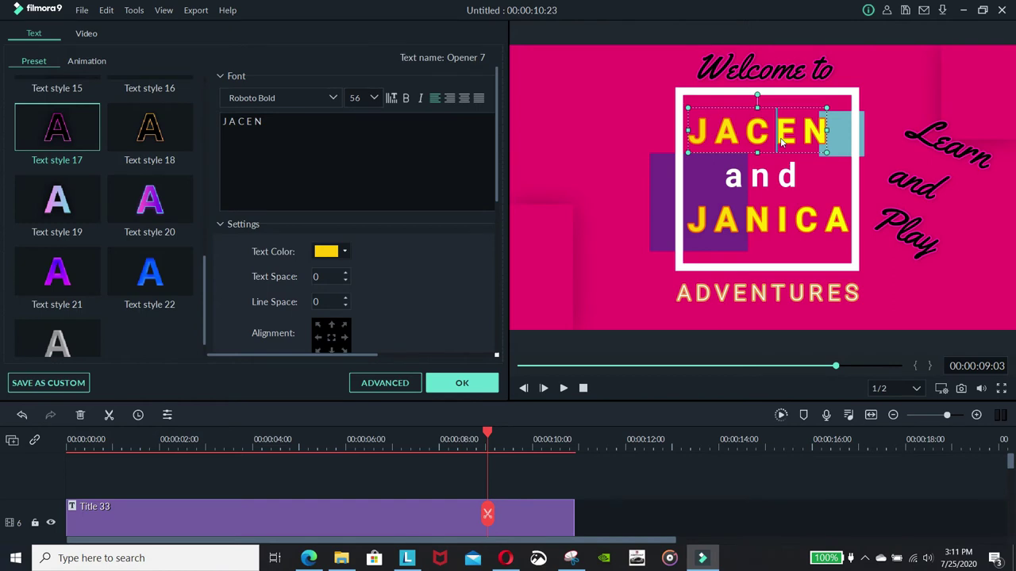
click(87, 64)
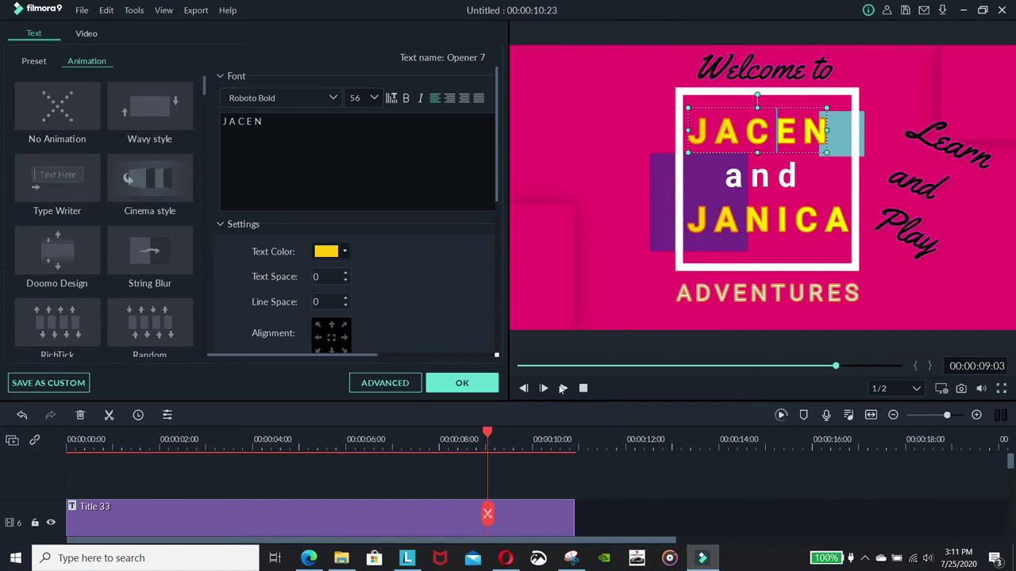
click(462, 382)
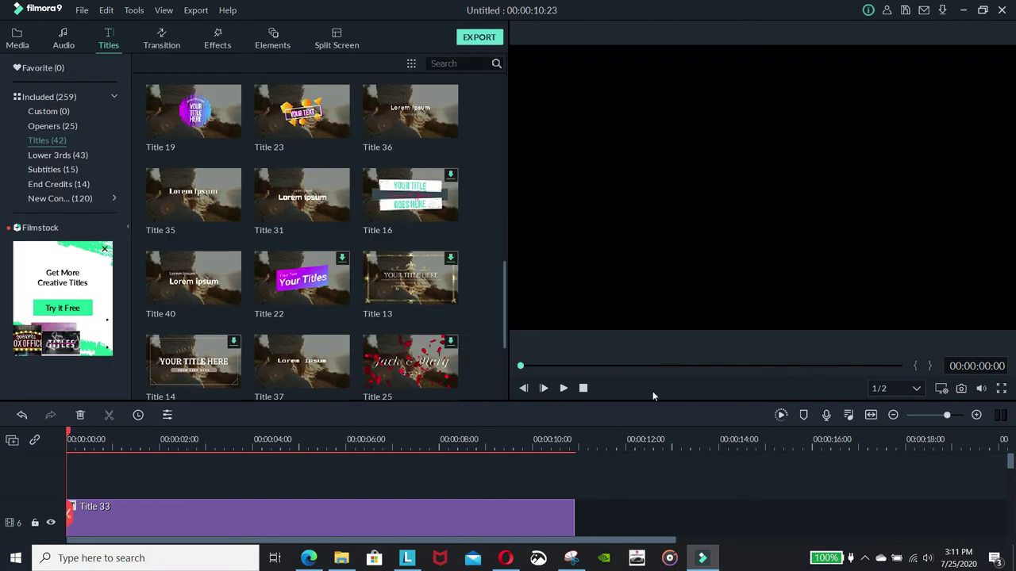
Play the opener from the start, pause it at 00:00:02:18 and select the "Welcome to" text in the preview.
click(563, 389)
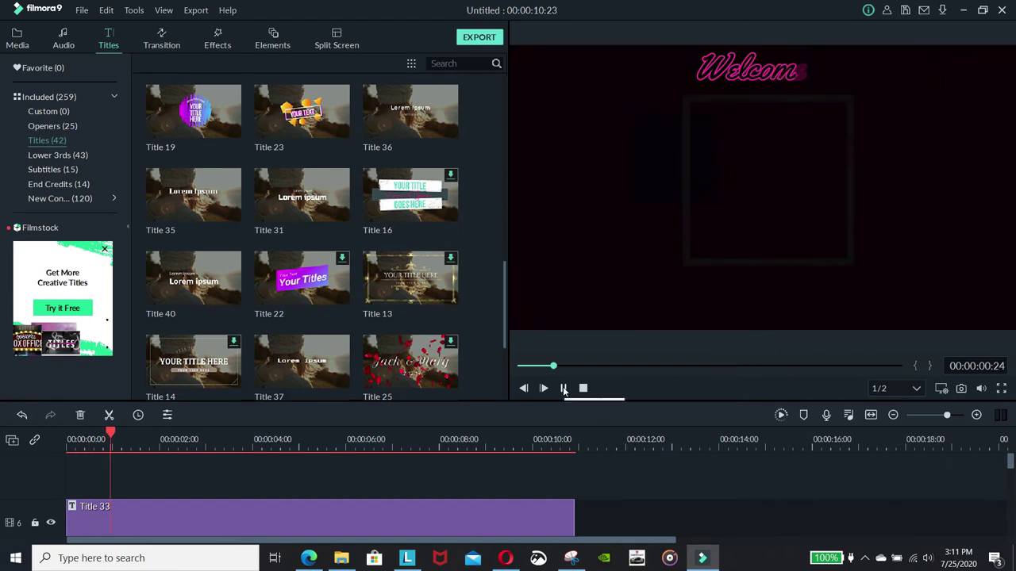
click(563, 389)
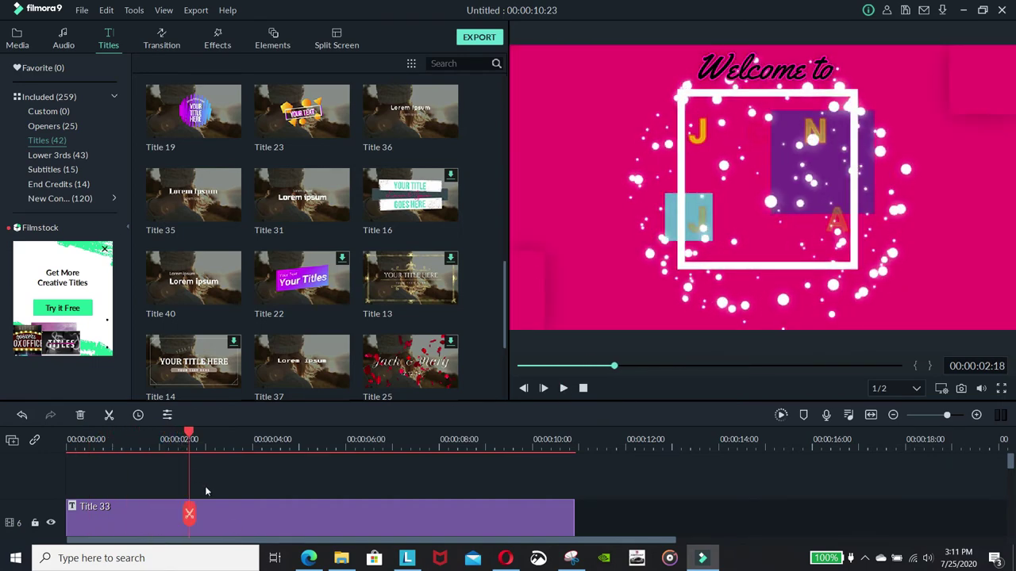
click(768, 88)
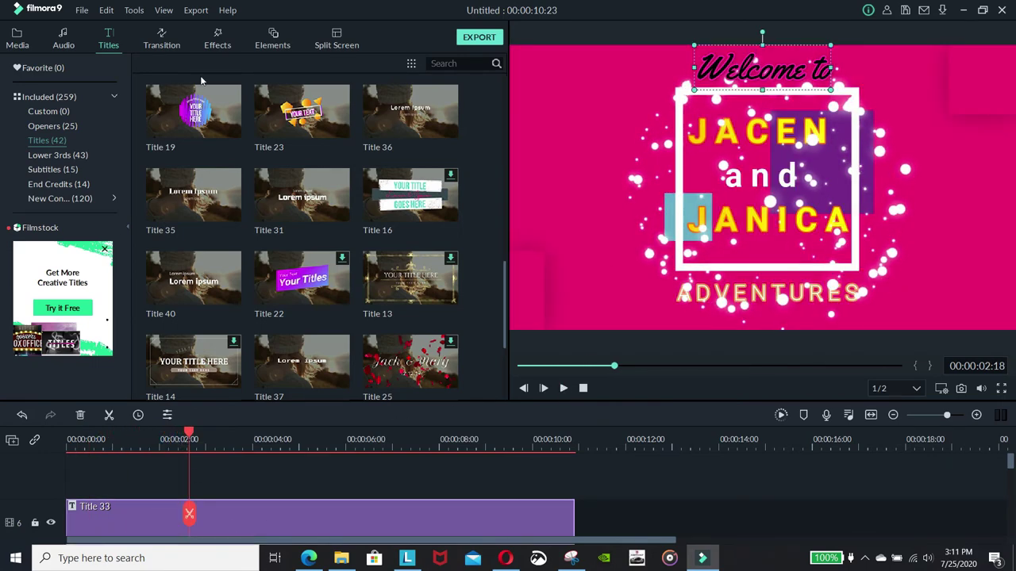
Apply the Cinema style animation to the "Welcome to" text and close the text editor.
double_click(784, 77)
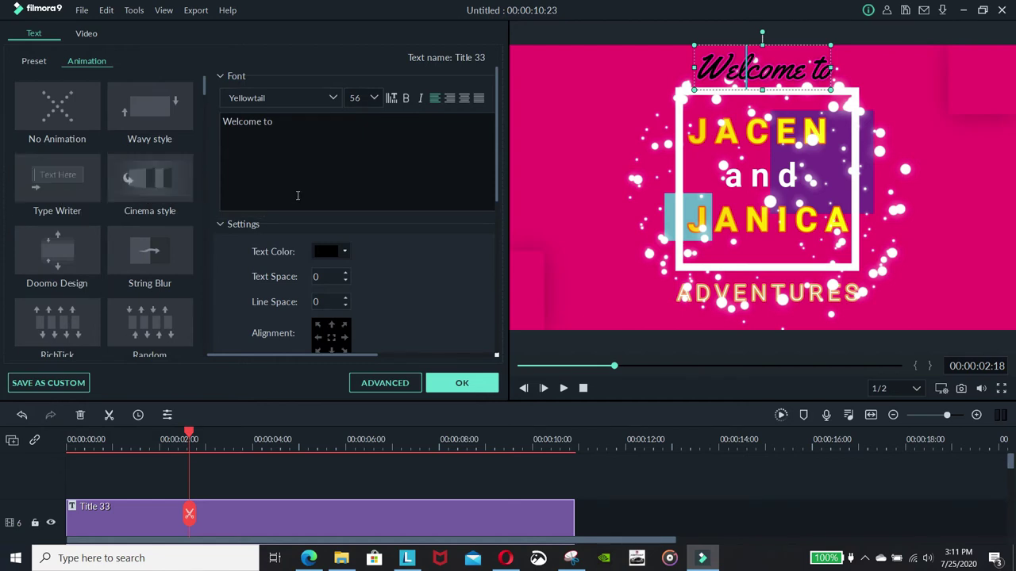
double_click(147, 188)
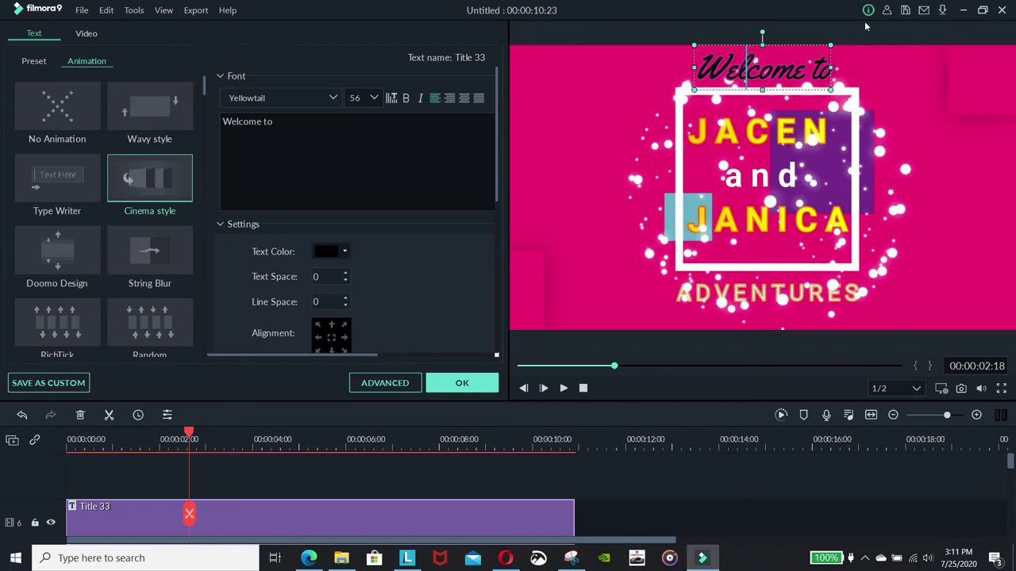
click(462, 382)
Play the opener from the start to check the title animations and pause it at 00:00:08:04.
click(563, 388)
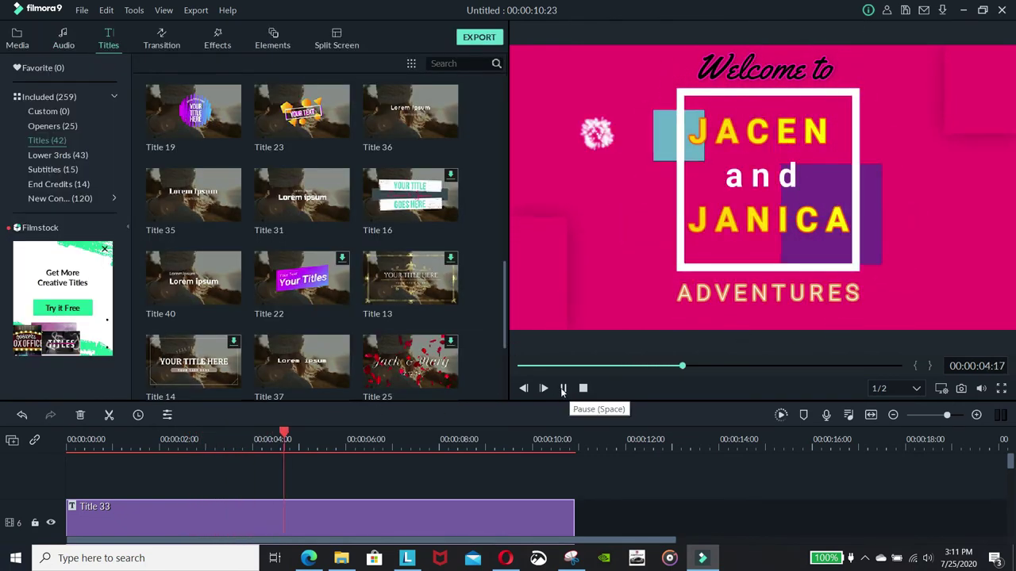
click(562, 388)
click(582, 388)
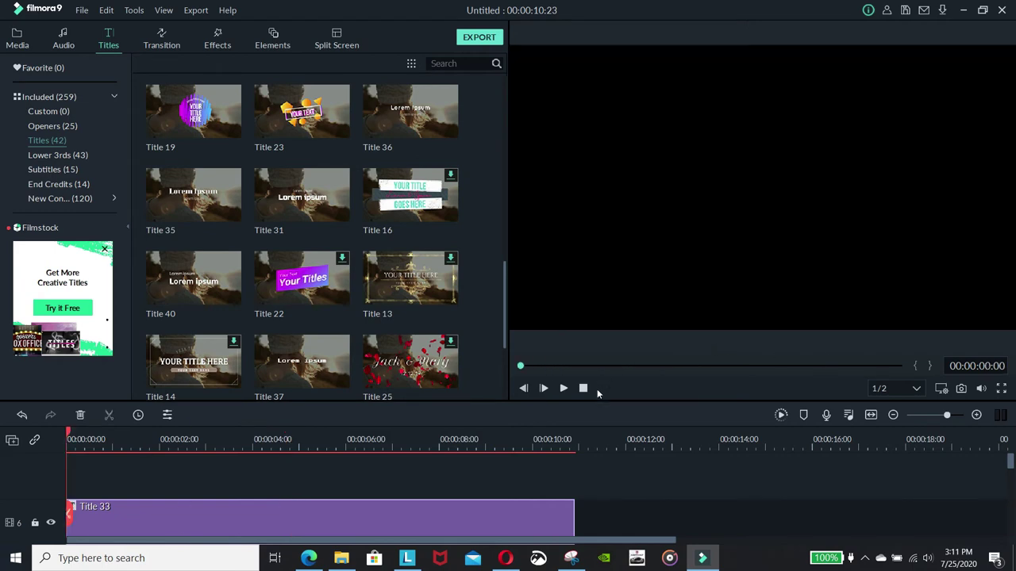
click(562, 388)
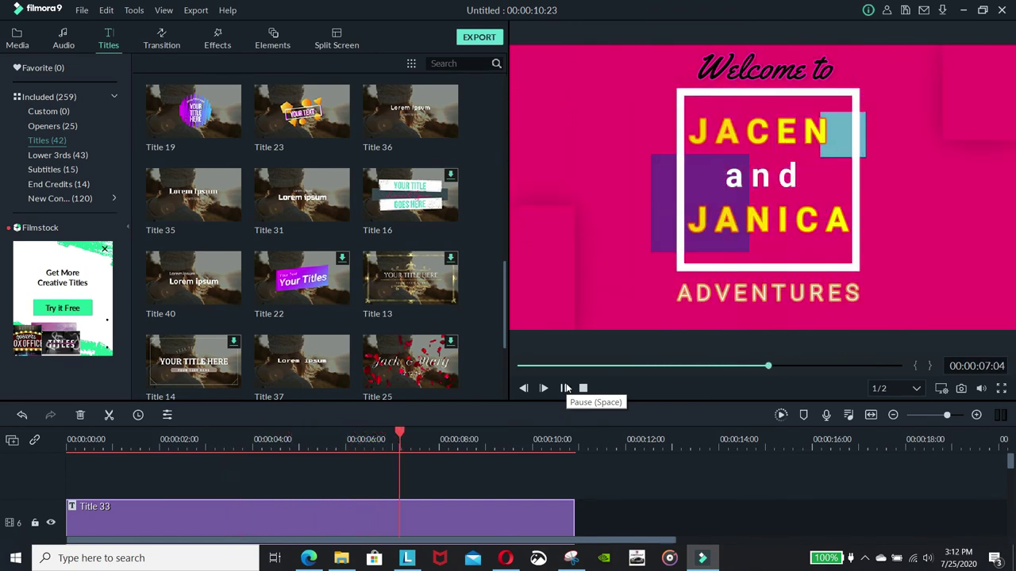
click(565, 388)
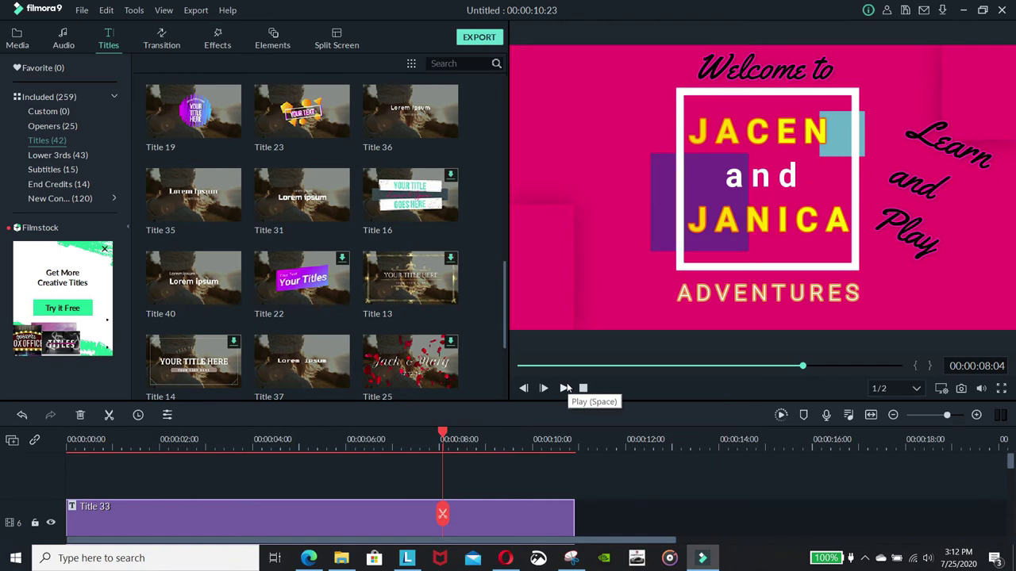
Go to 00:00:06:15 and select the Element Love 3 clip on track 2 to inspect it in the preview.
scroll(687, 484, down, 3)
scroll(663, 487, down, 2)
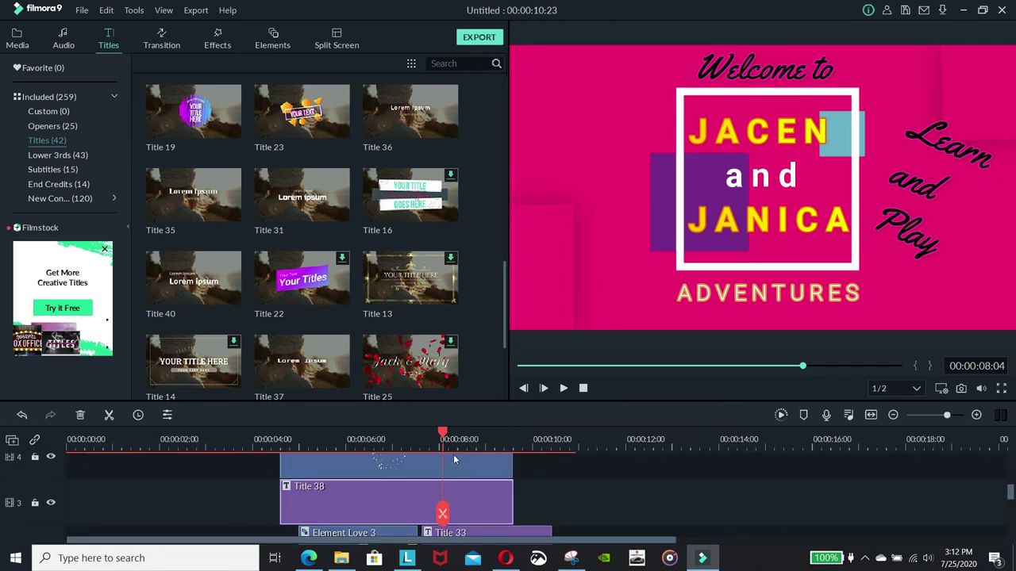
drag(443, 435, 373, 456)
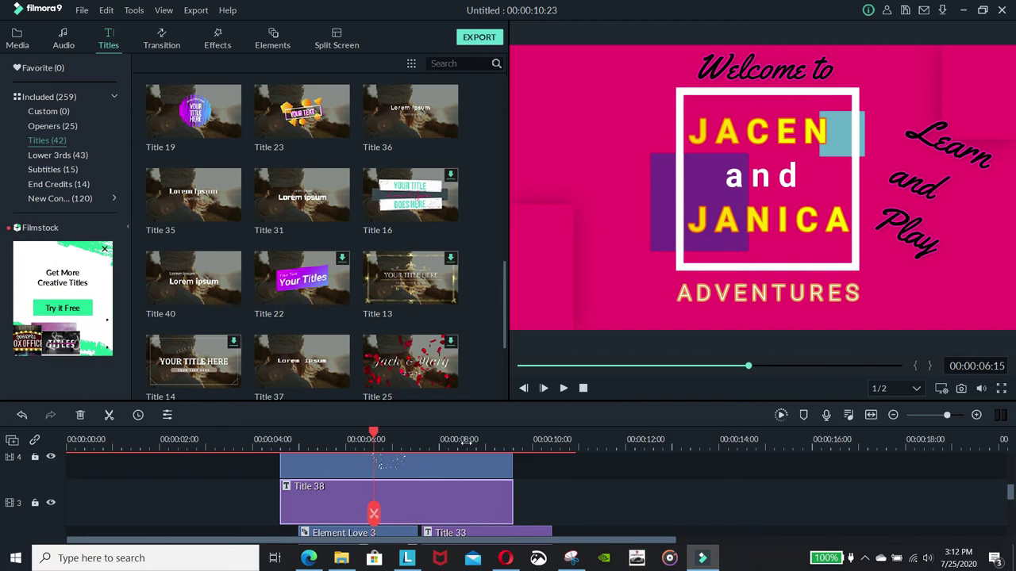
scroll(466, 485, down, 2)
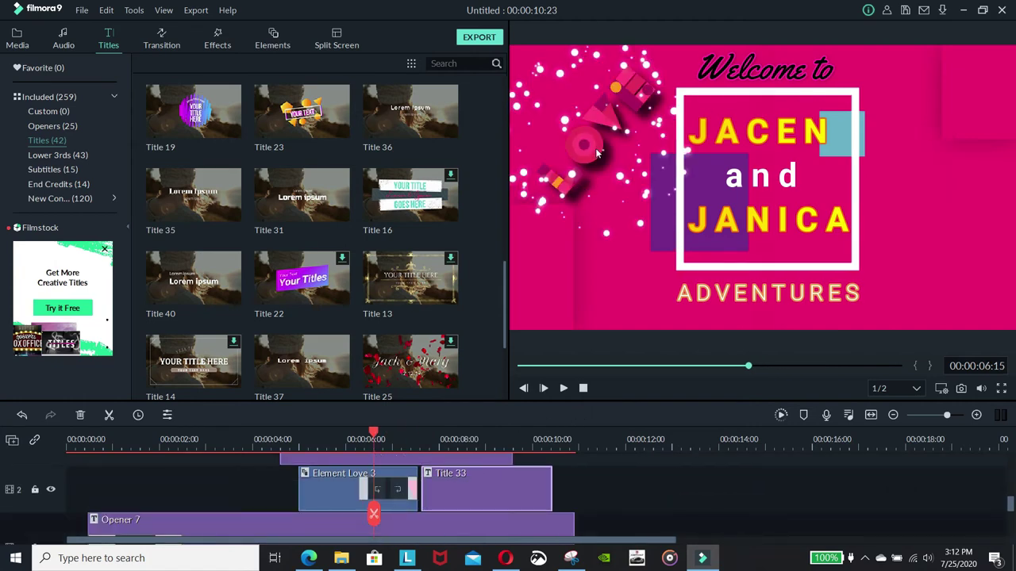
click(595, 147)
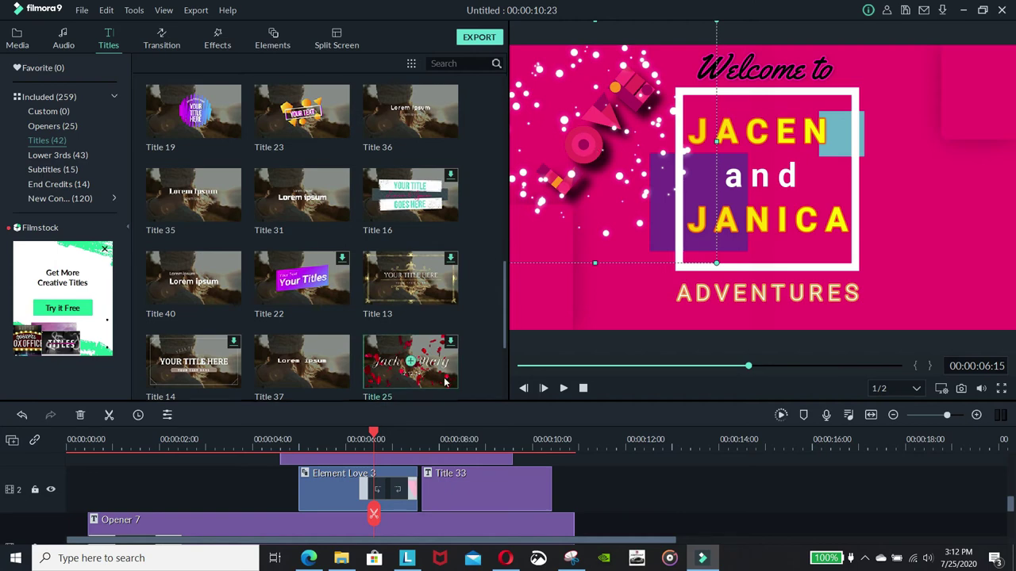
right_click(395, 494)
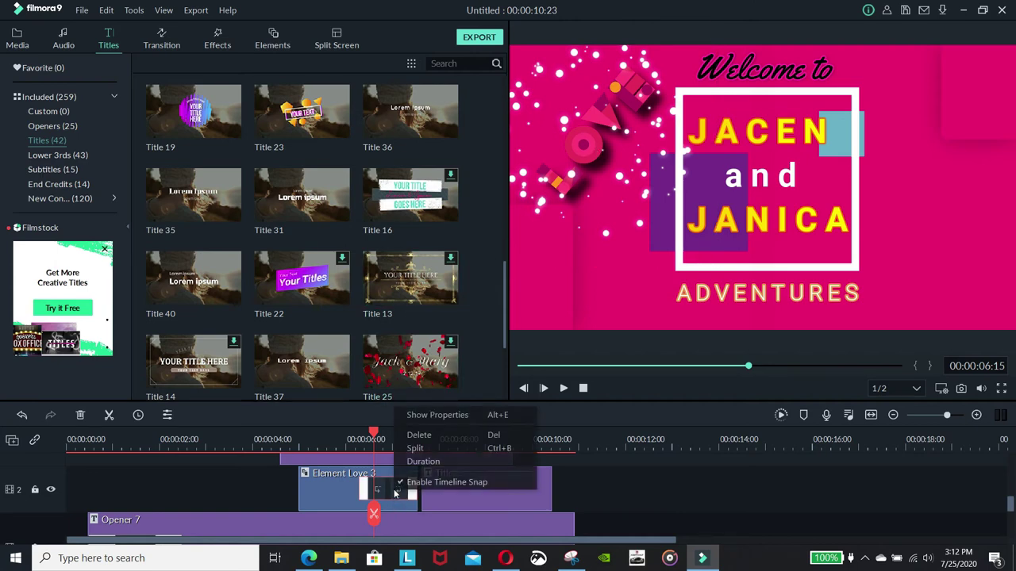
click(426, 441)
click(399, 496)
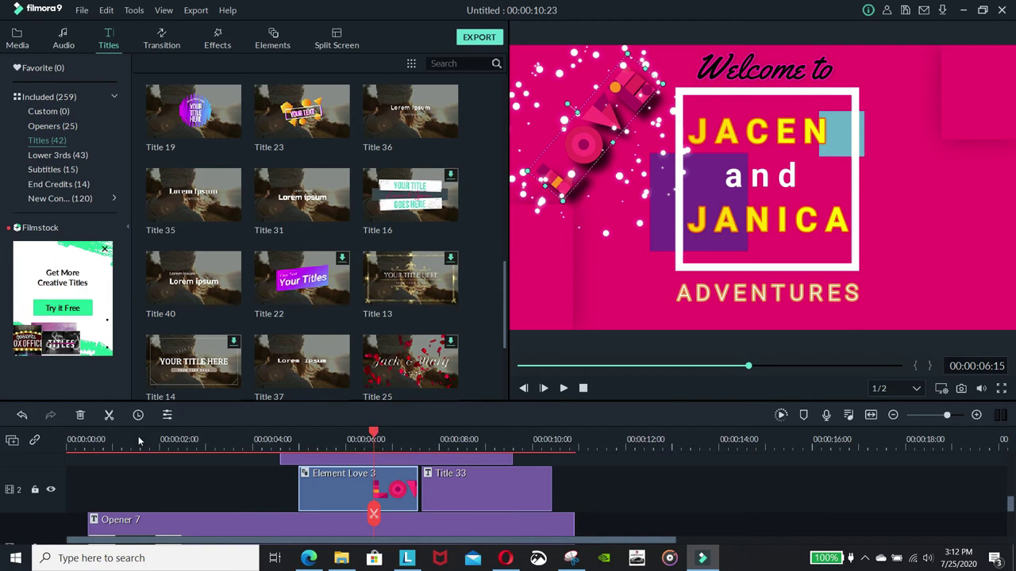
Go to 00:00:10:04 and set the text animation of "Learn and Play" to Boom! after trying Bounce to zoom in 2.
drag(372, 433, 539, 467)
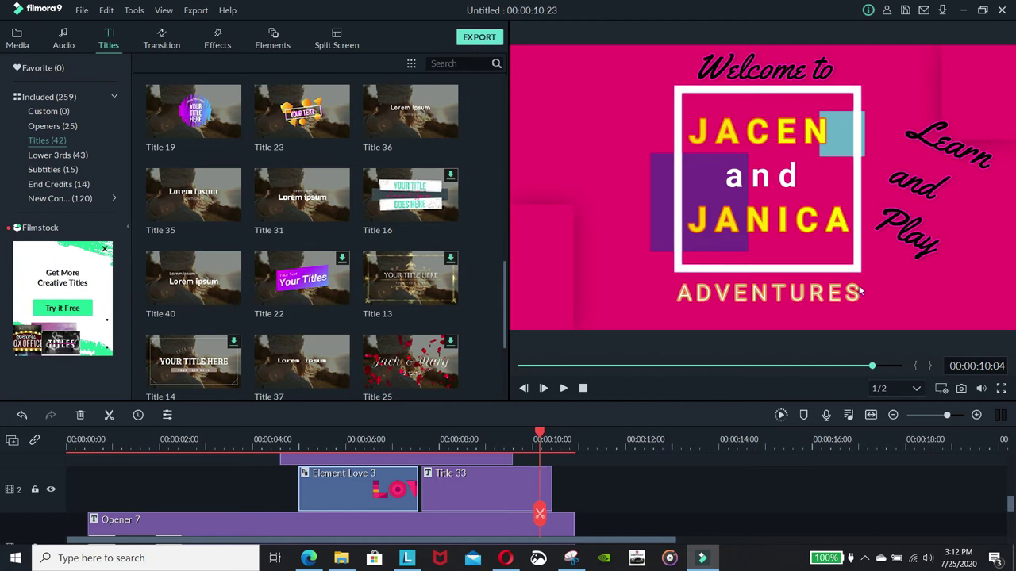
double_click(903, 218)
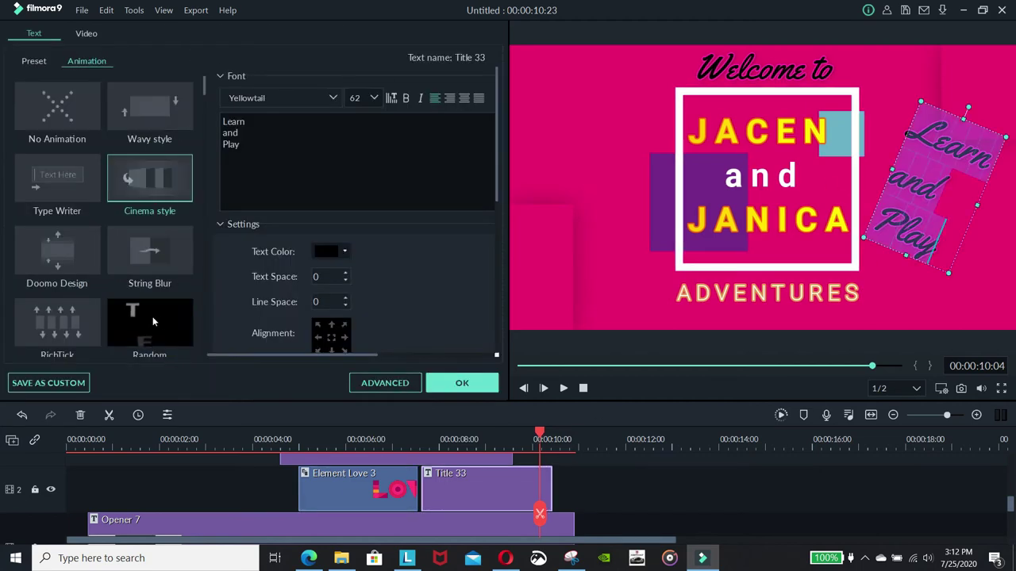
scroll(166, 209, down, 5)
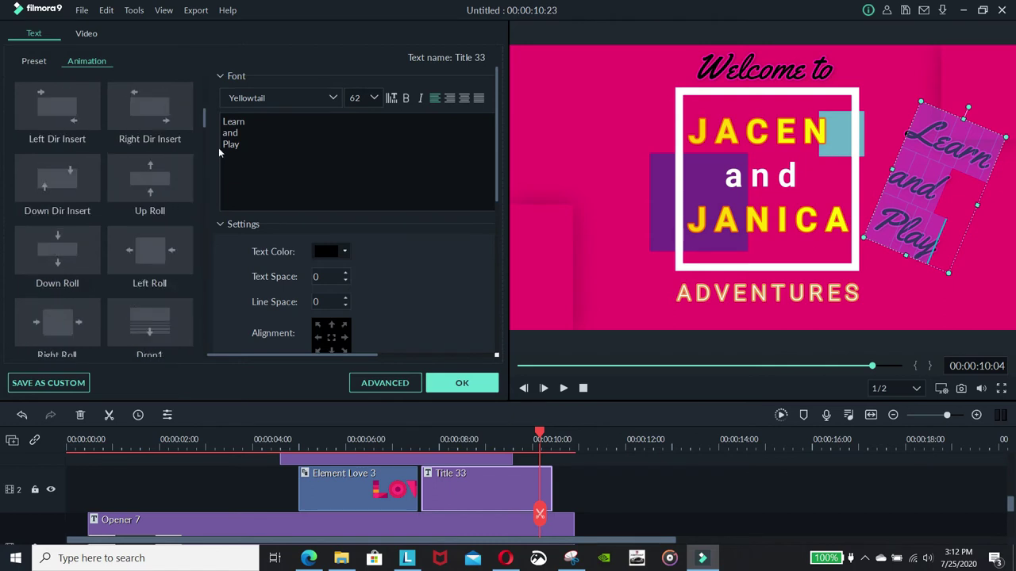
scroll(169, 189, down, 3)
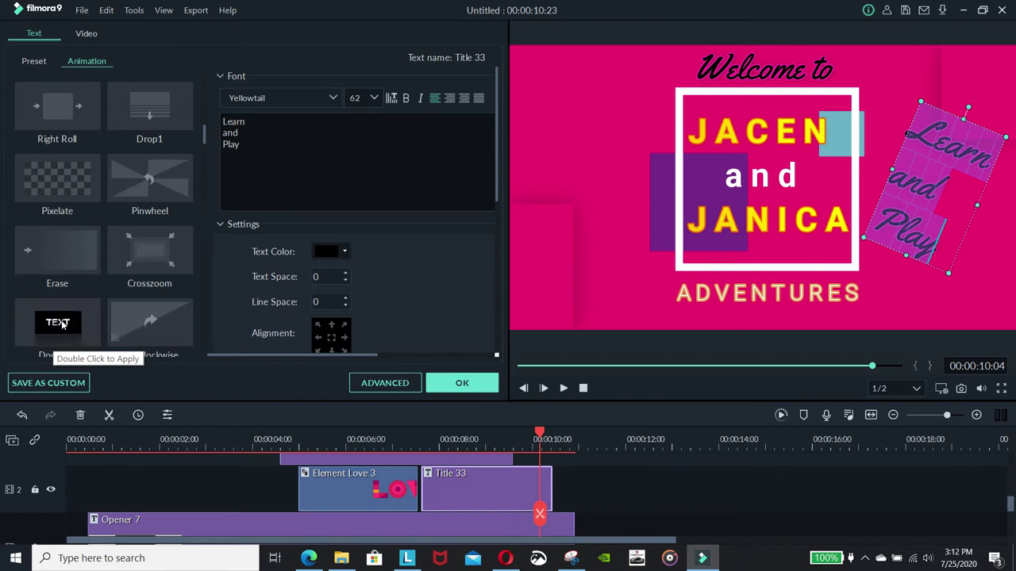
scroll(64, 317, down, 3)
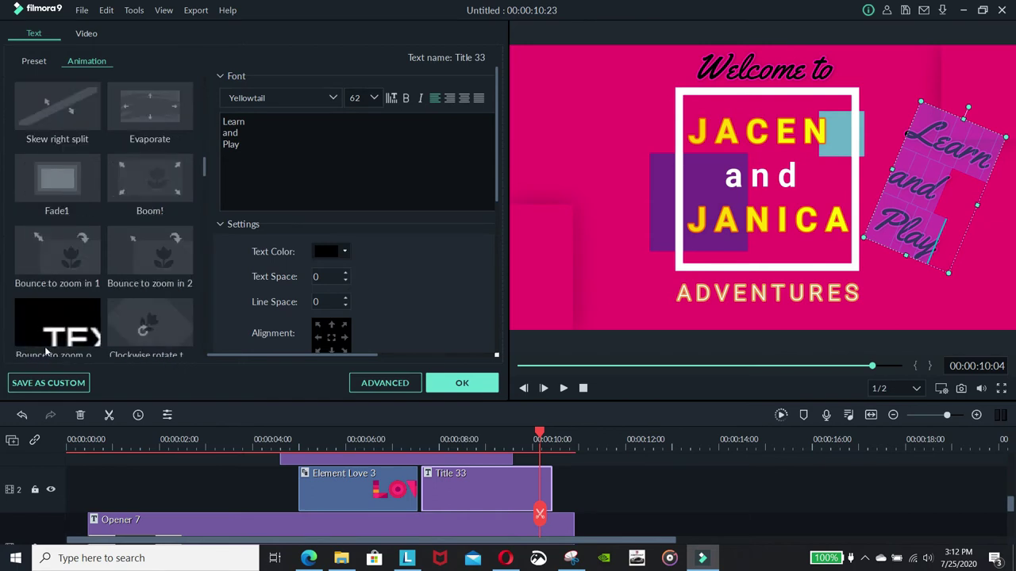
double_click(157, 327)
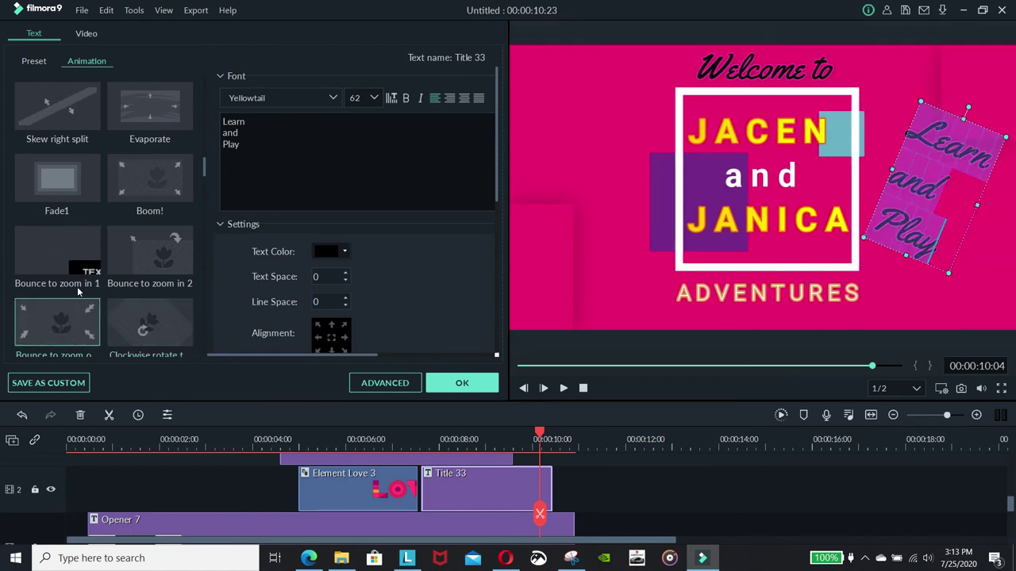
click(163, 257)
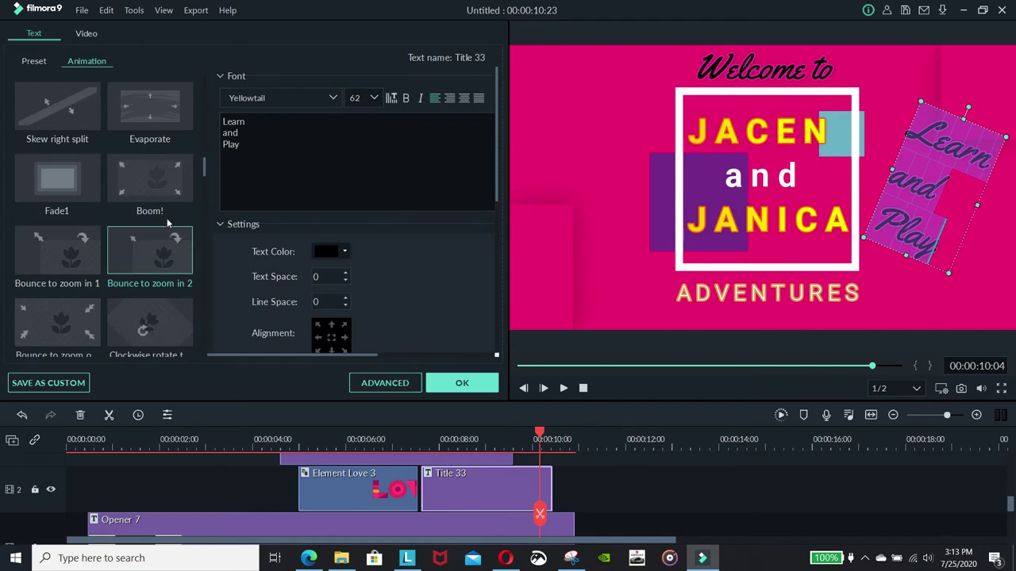
click(153, 183)
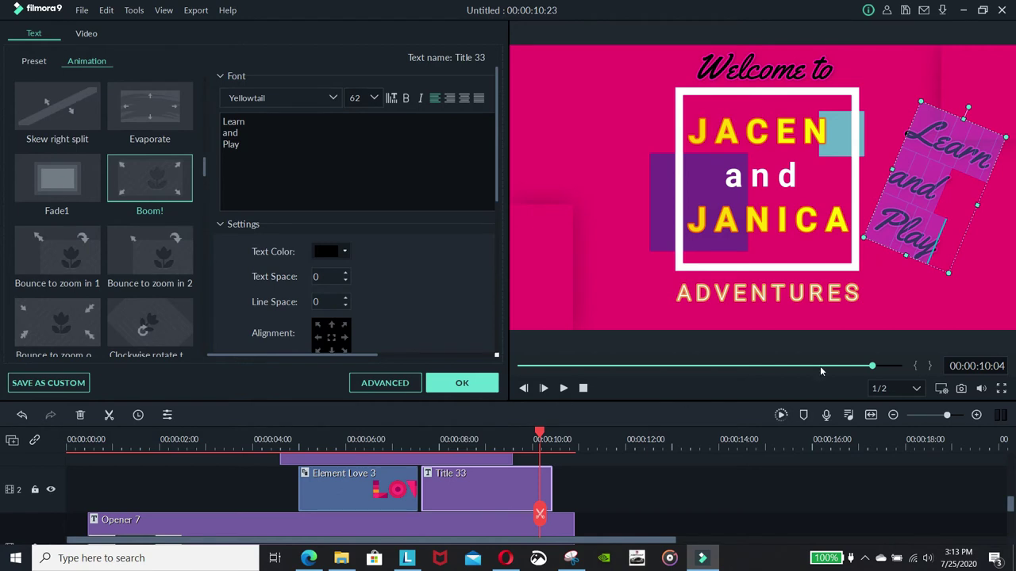
Apply the Right Roll animation to the "ADVENTURES" text of the Opener 7 title and confirm.
click(789, 297)
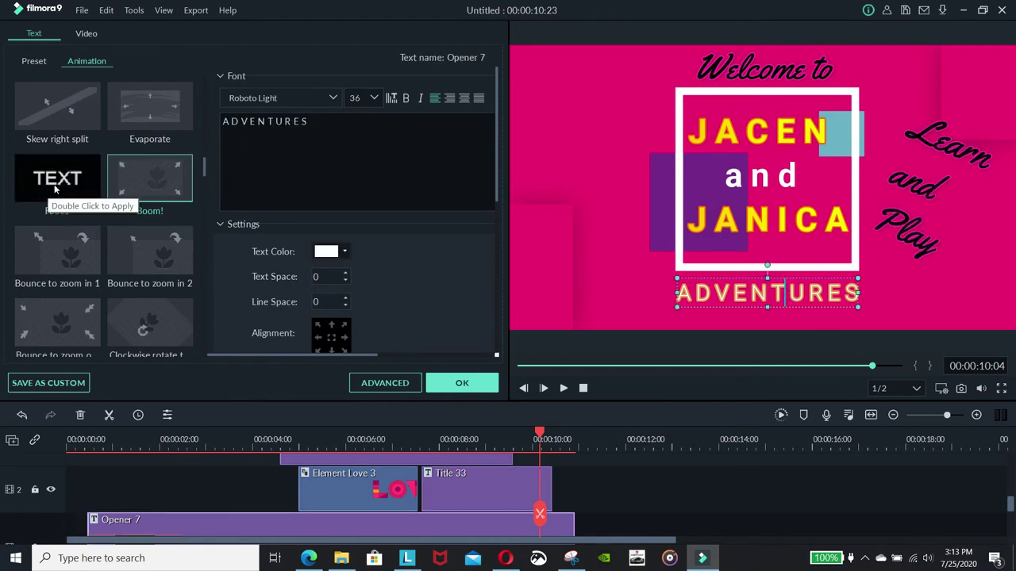
scroll(154, 228, up, 3)
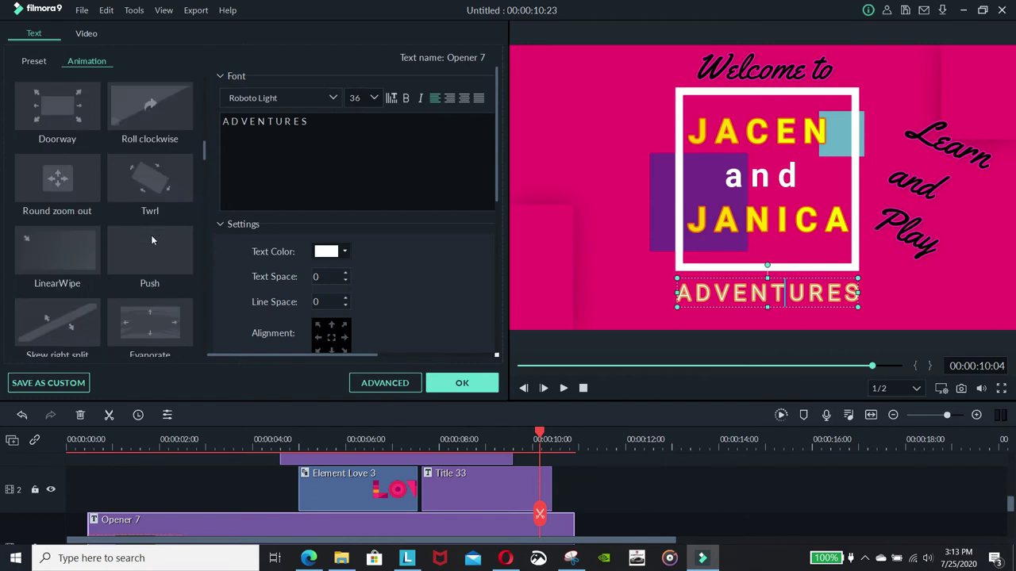
scroll(152, 239, up, 3)
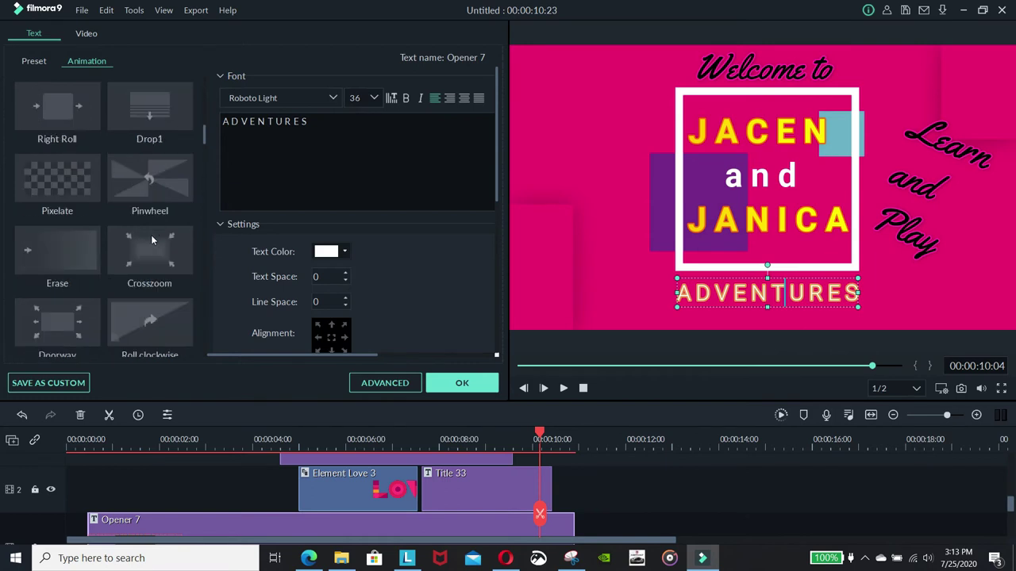
click(62, 112)
click(462, 383)
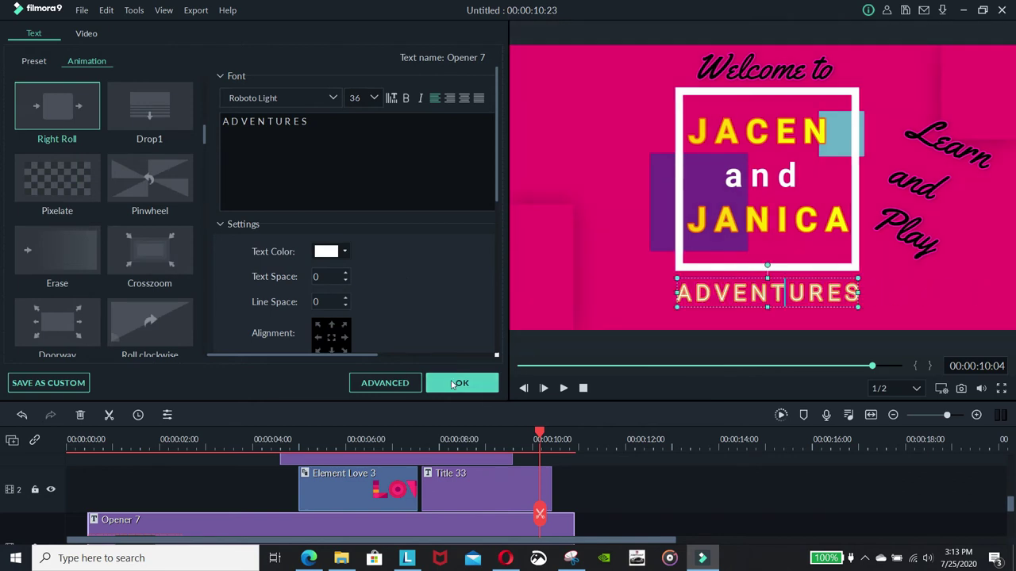
Play the whole opener from the start, then inspect the frame at 00:00:04:09.
click(581, 388)
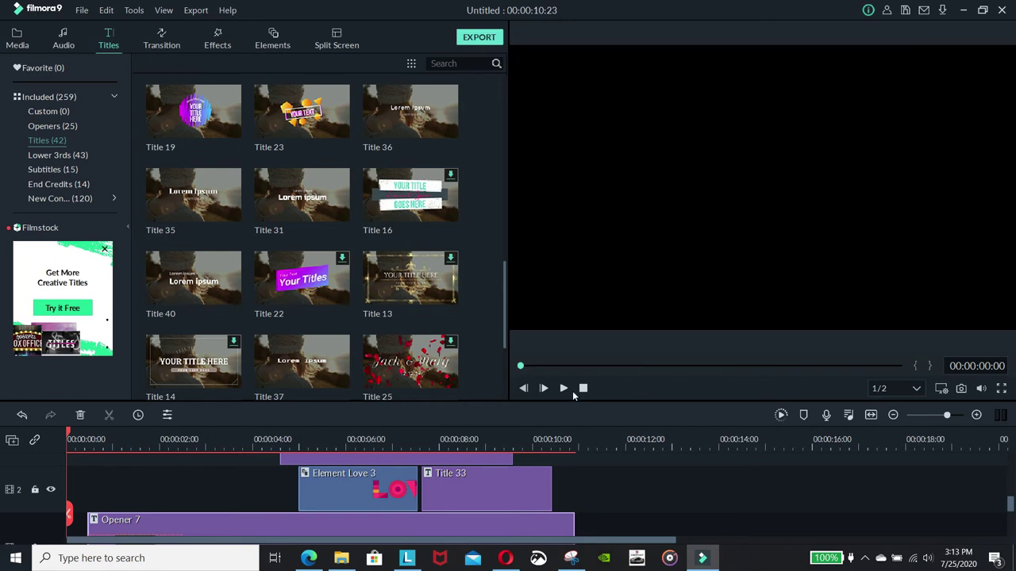
click(563, 388)
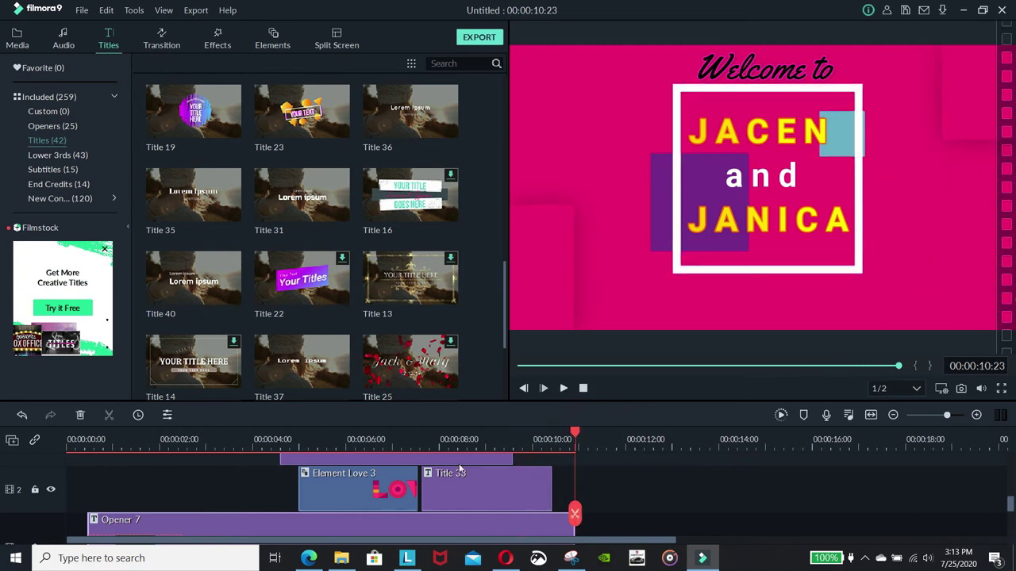
drag(577, 427, 271, 466)
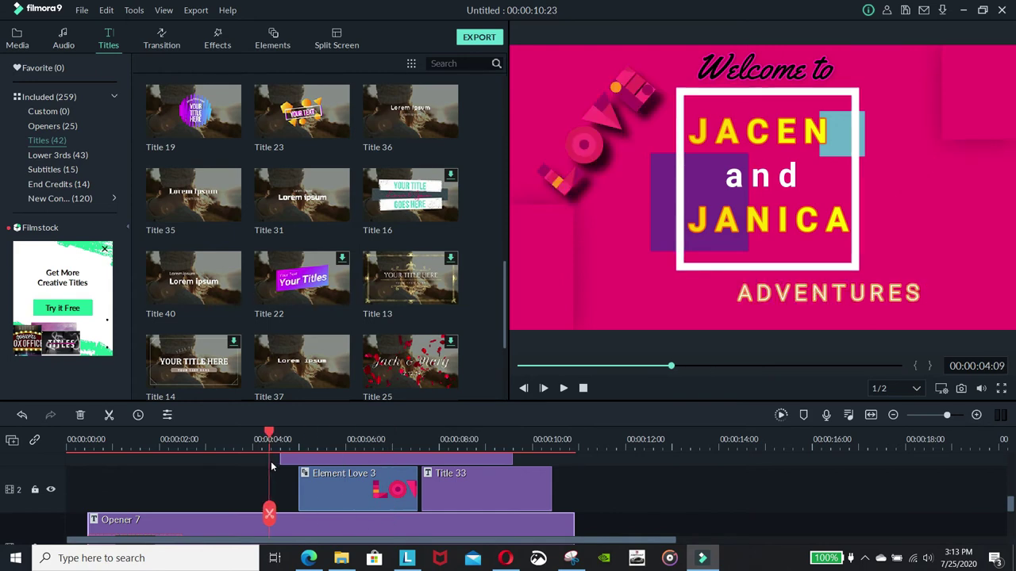
click(616, 300)
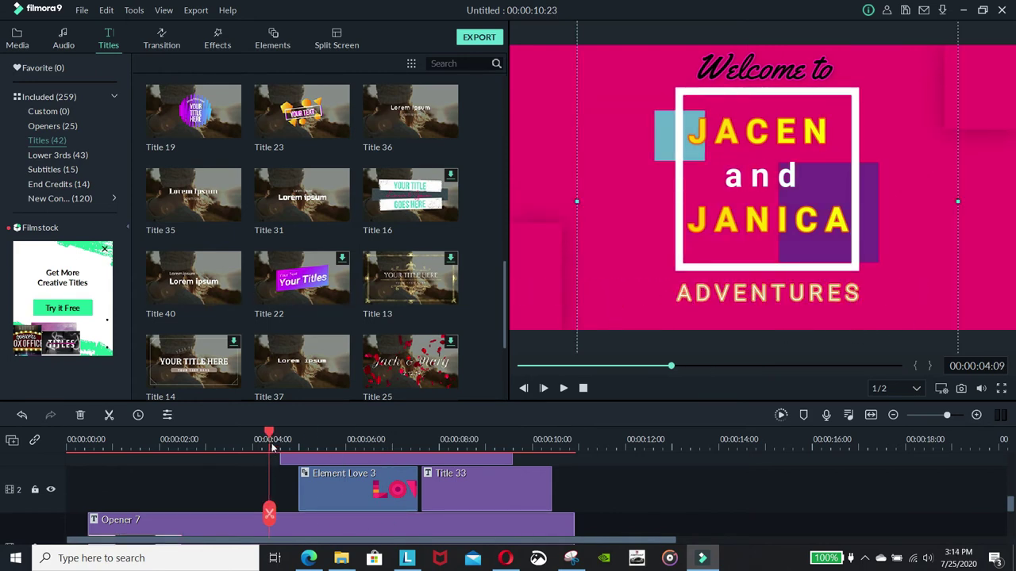
Examine the timeline tracks, selecting the Title 33 clip on track 2 and the Title 38 clip on track 3.
scroll(346, 488, down, 3)
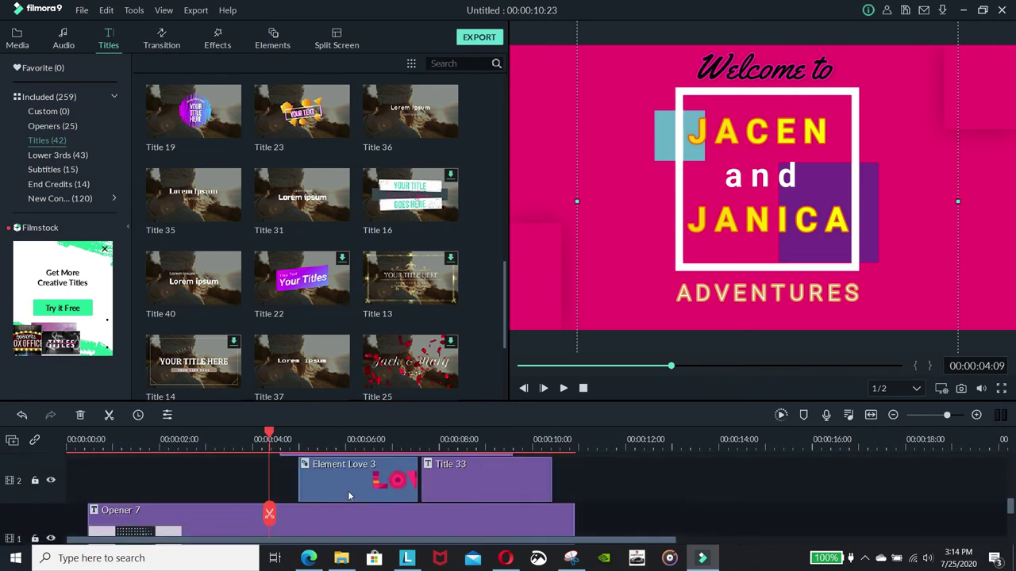
click(457, 489)
scroll(410, 493, up, 2)
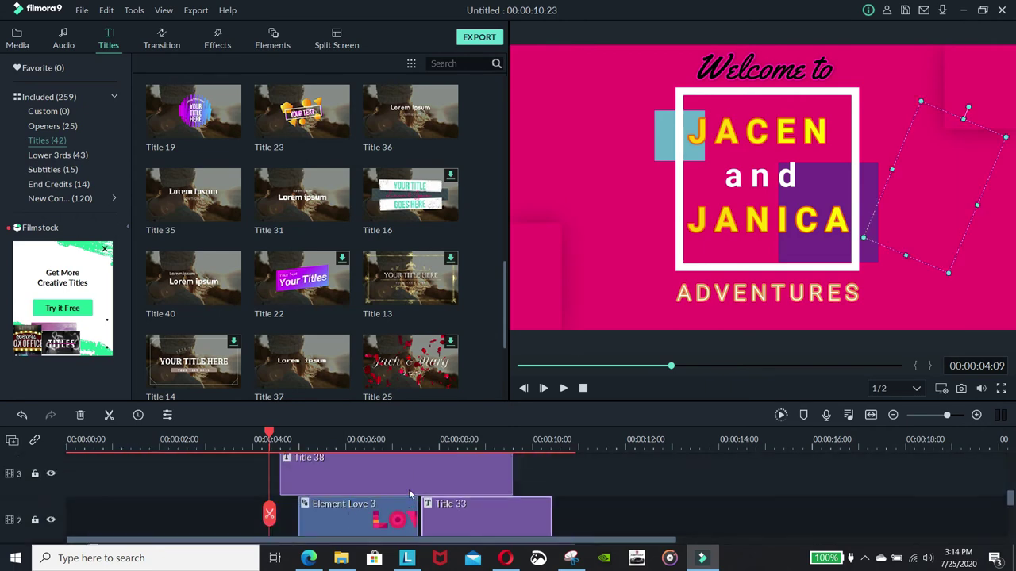
scroll(410, 493, up, 1)
click(404, 494)
scroll(405, 492, up, 4)
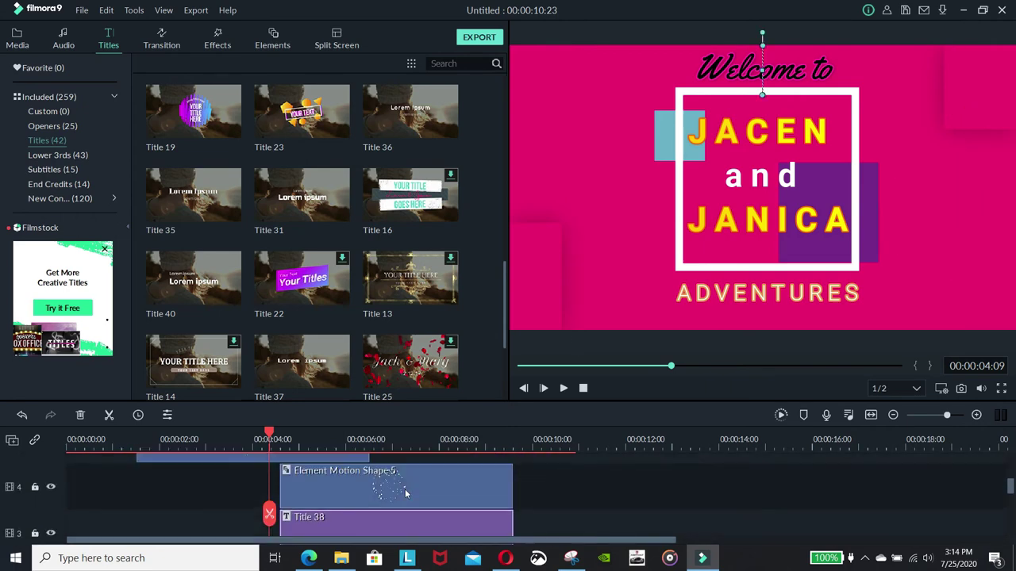
scroll(410, 487, up, 1)
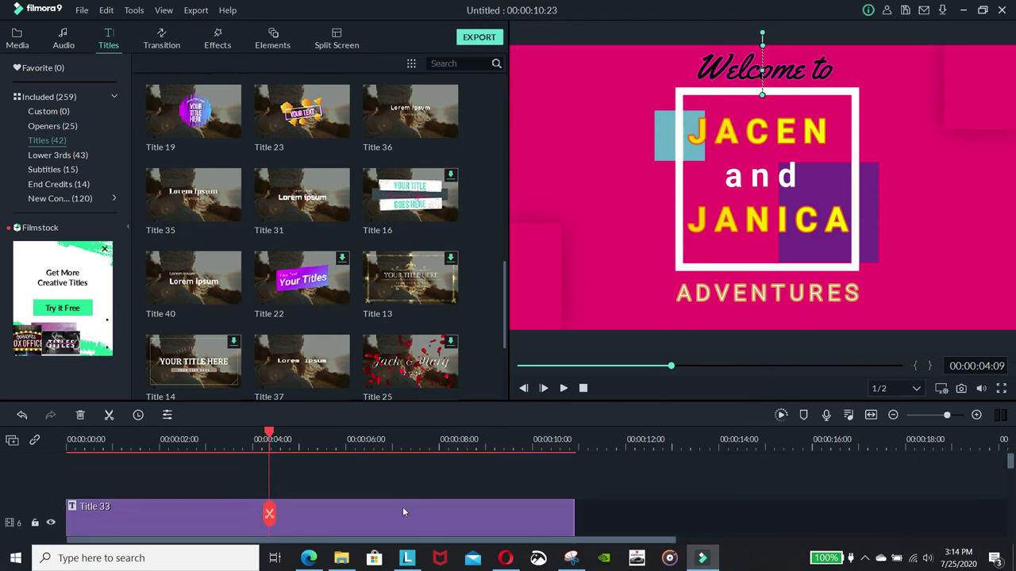
scroll(402, 506, down, 1)
scroll(406, 505, down, 3)
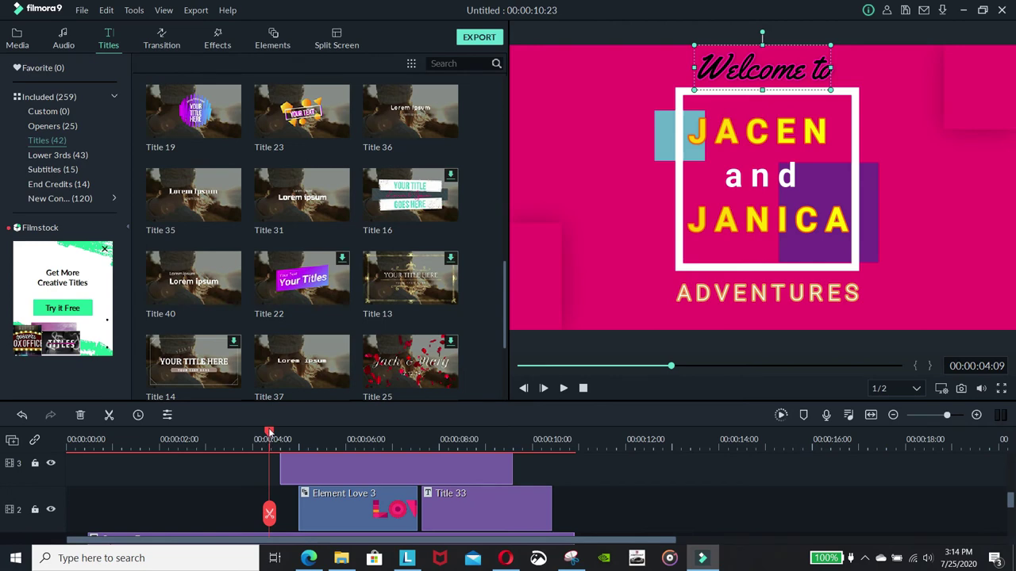
Go to 00:00:07:19 and change the text animation of "ADVENTURES" in the Opener 7 title to Wham!, then confirm.
drag(269, 432, 430, 445)
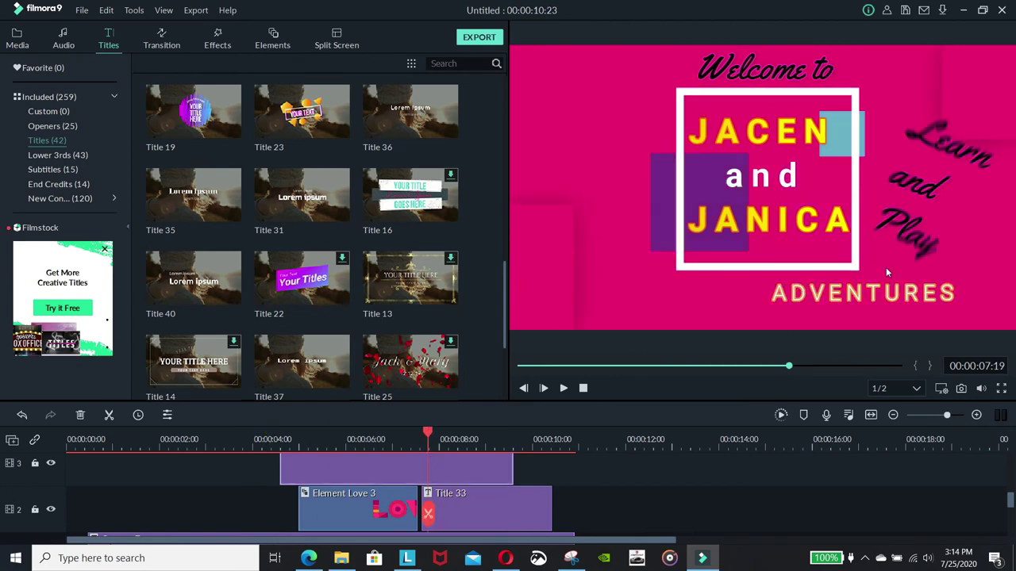
click(859, 300)
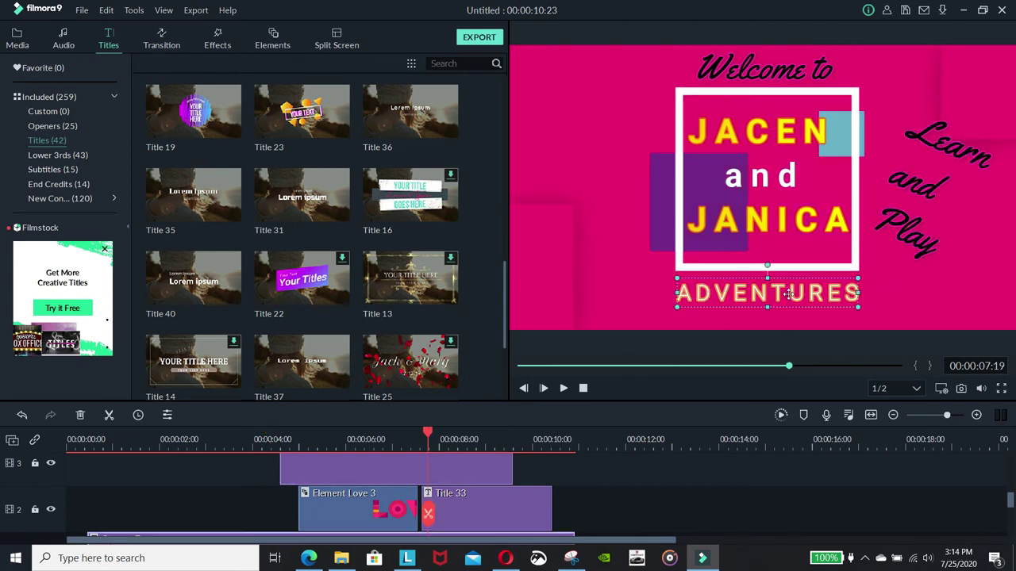
double_click(788, 295)
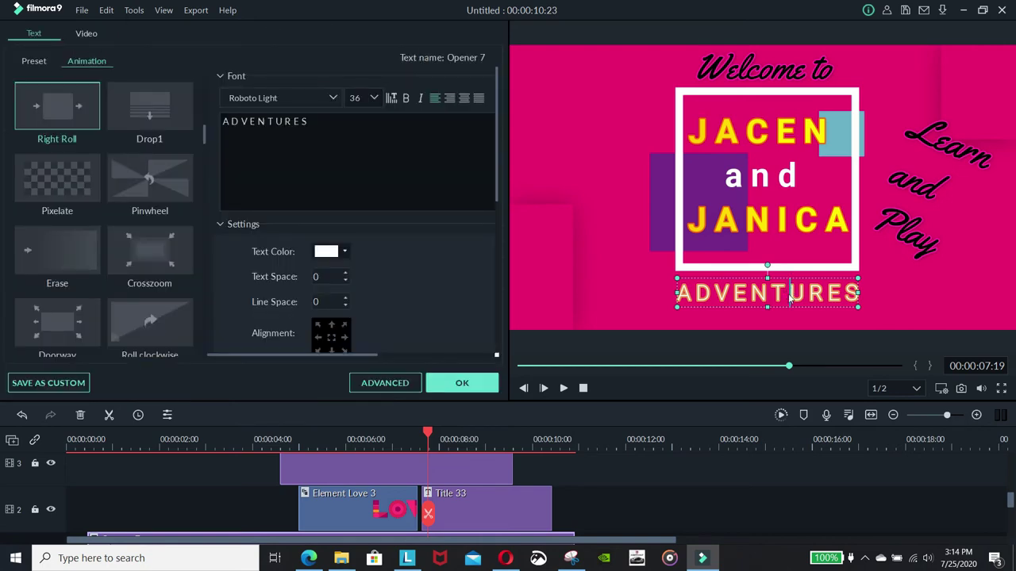
double_click(790, 298)
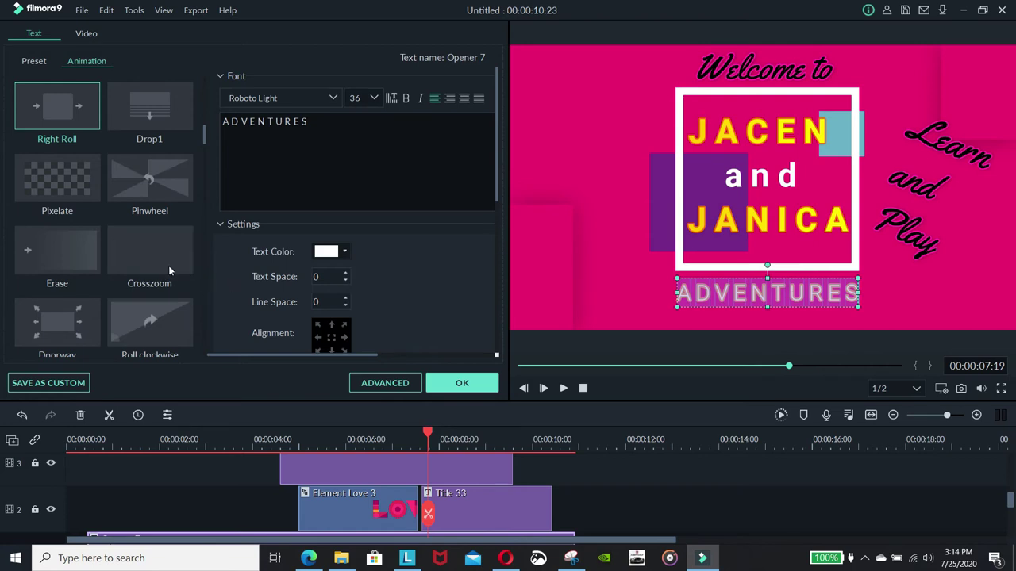
scroll(165, 266, down, 3)
scroll(158, 301, down, 3)
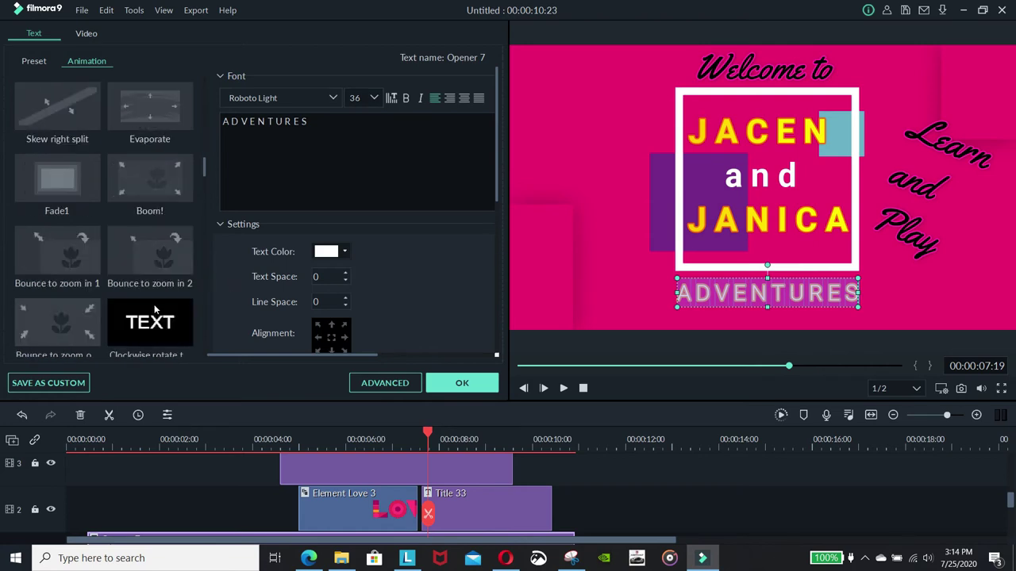
scroll(94, 321, down, 3)
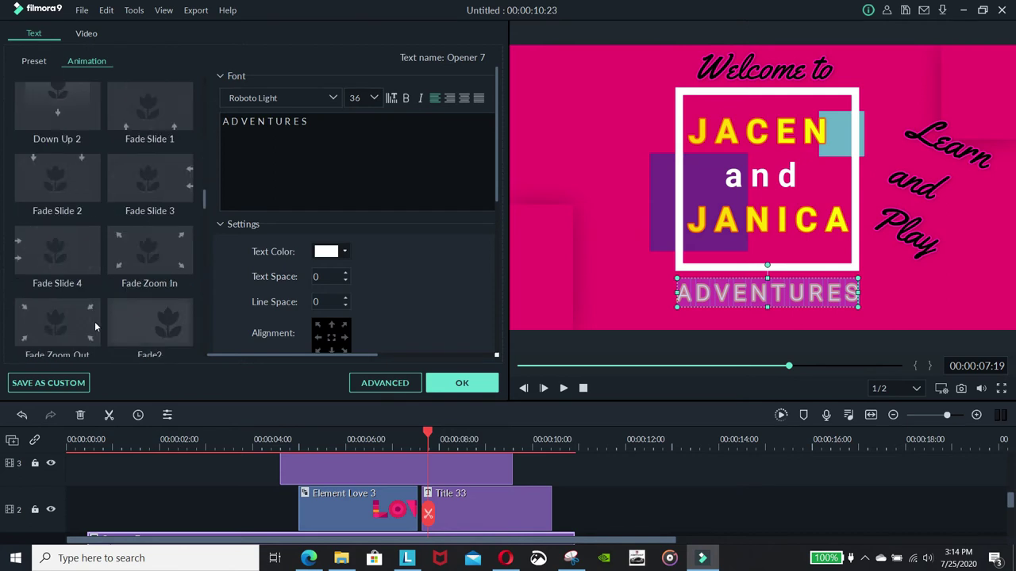
scroll(199, 340, down, 3)
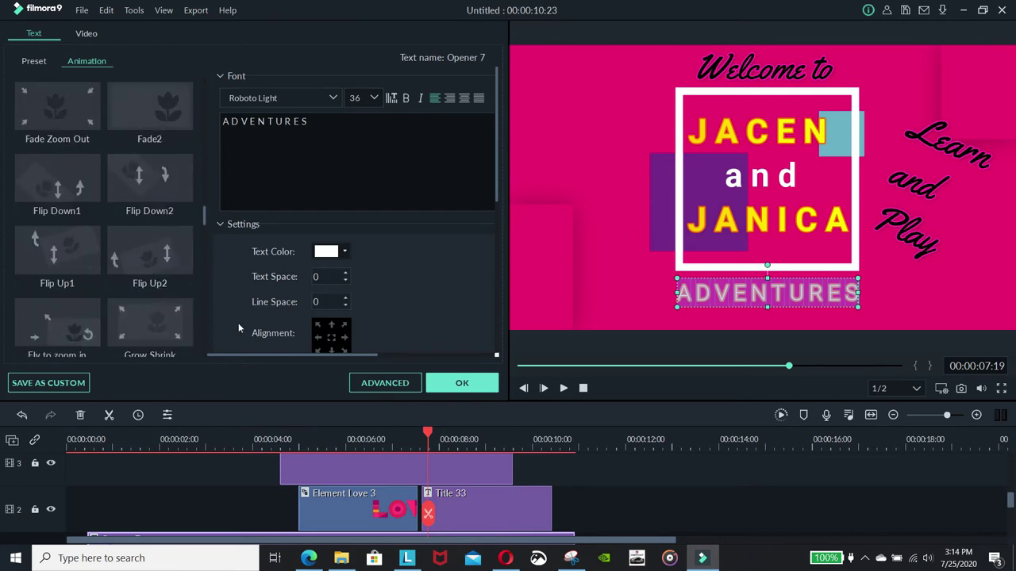
scroll(239, 323, down, 1)
scroll(178, 321, down, 5)
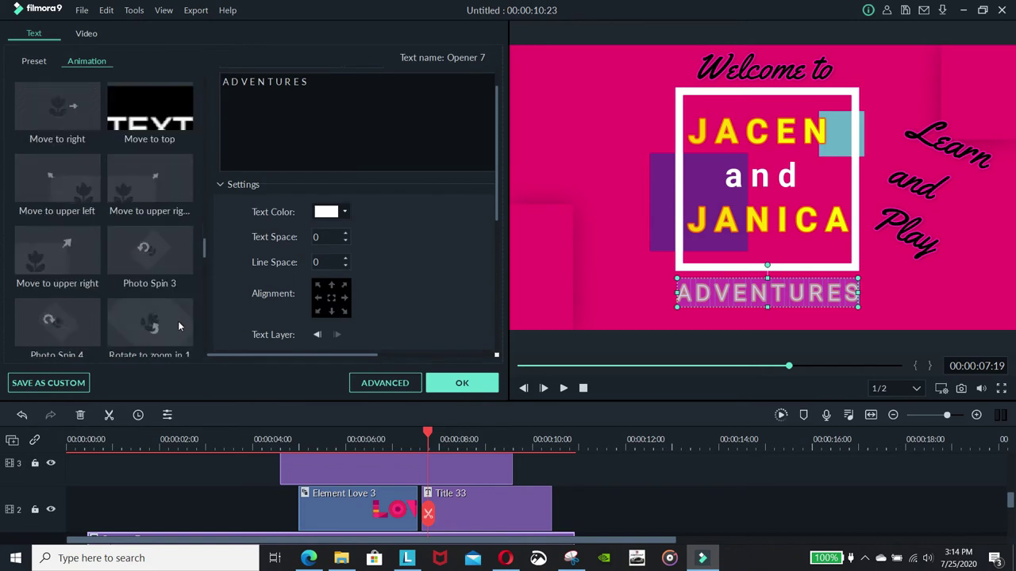
scroll(178, 320, down, 3)
mouse_move(178, 320)
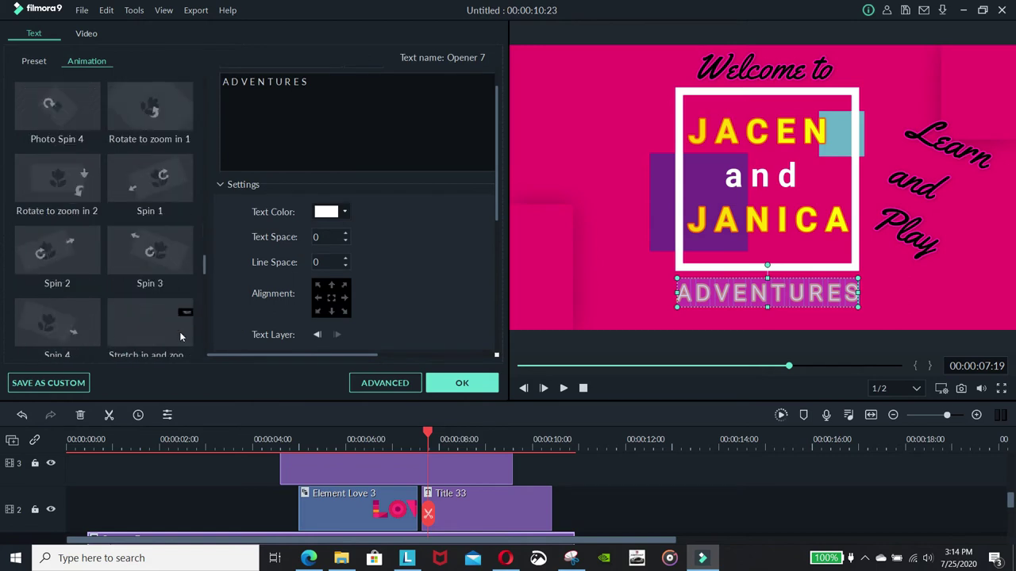
scroll(121, 322, down, 3)
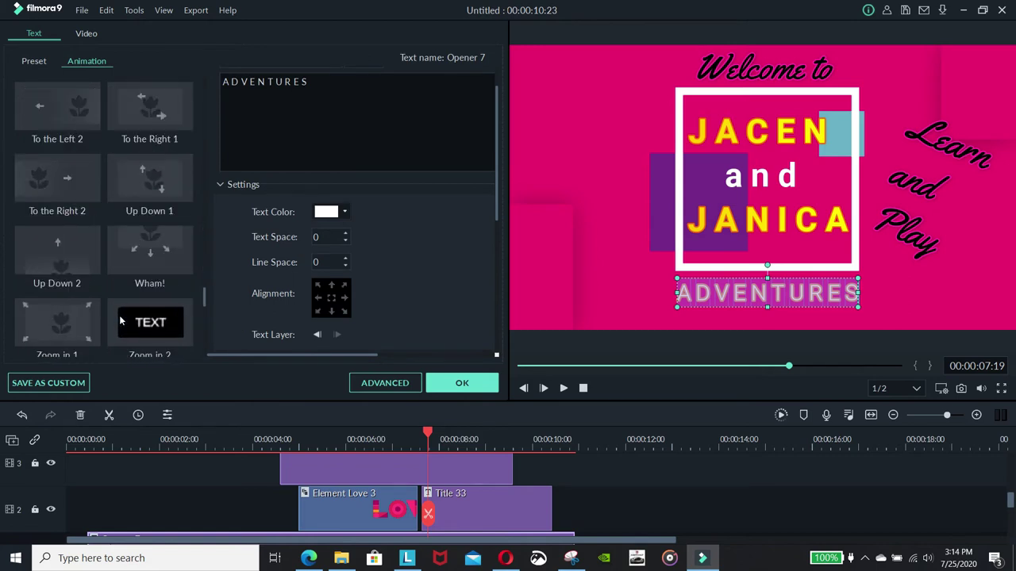
double_click(155, 254)
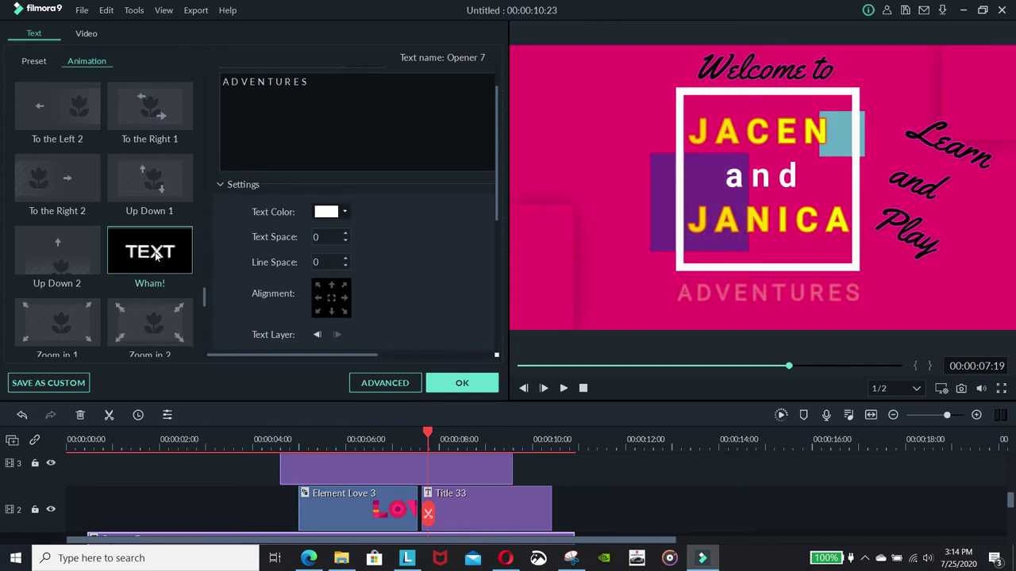
click(462, 383)
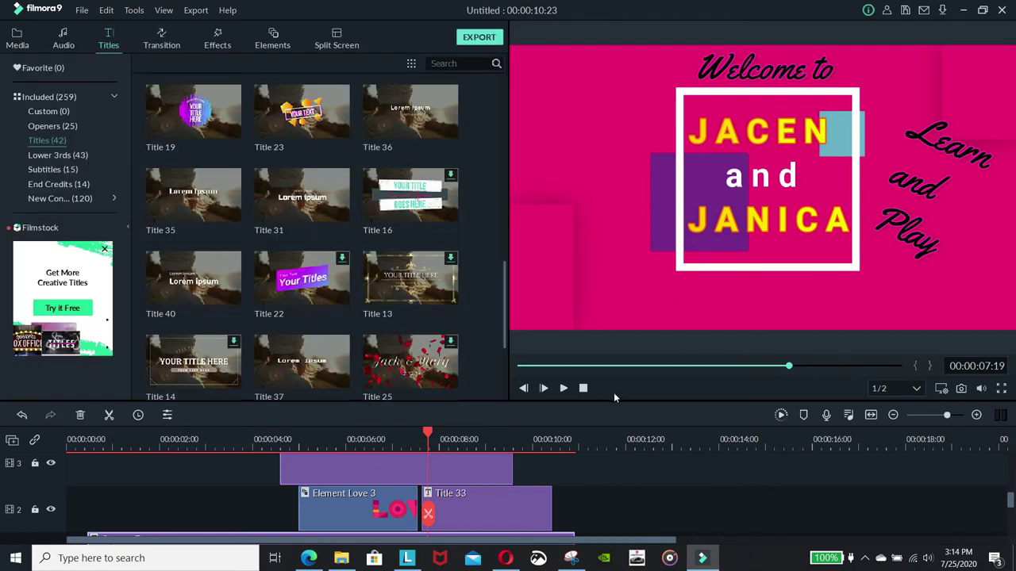
Preview the beginning of the opener, then return to 00:00:00:00.
click(582, 388)
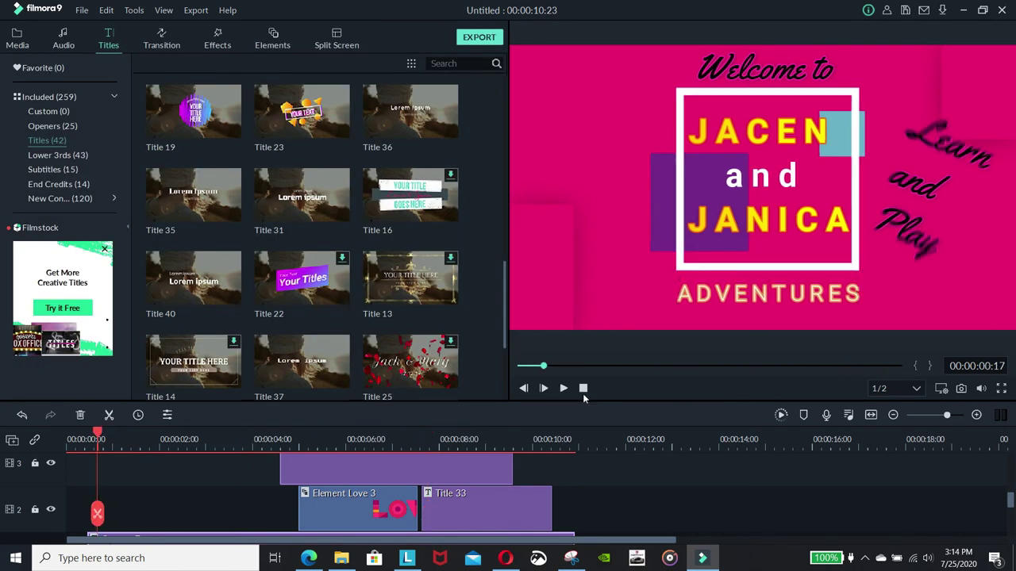
click(563, 388)
drag(93, 430, 4, 443)
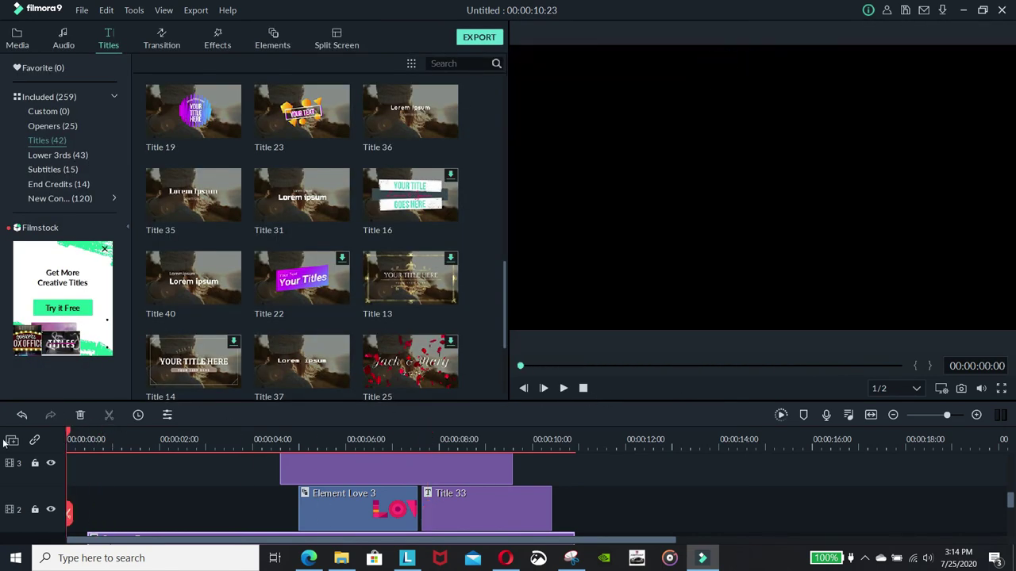
At 00:00:10:16, shift the white frame slightly upward, enable its drop shadow and confirm.
drag(68, 436, 565, 444)
click(687, 270)
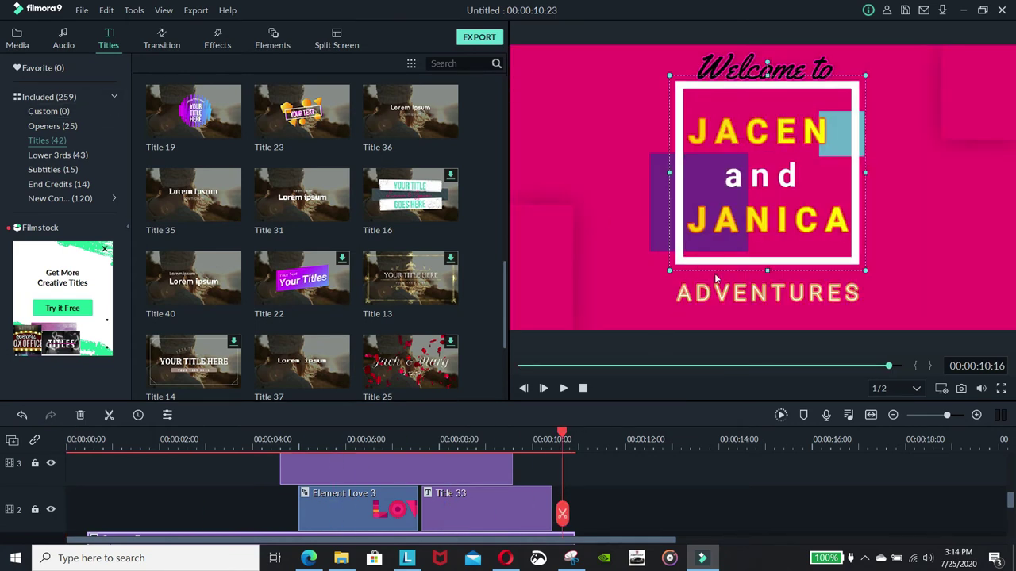
double_click(722, 259)
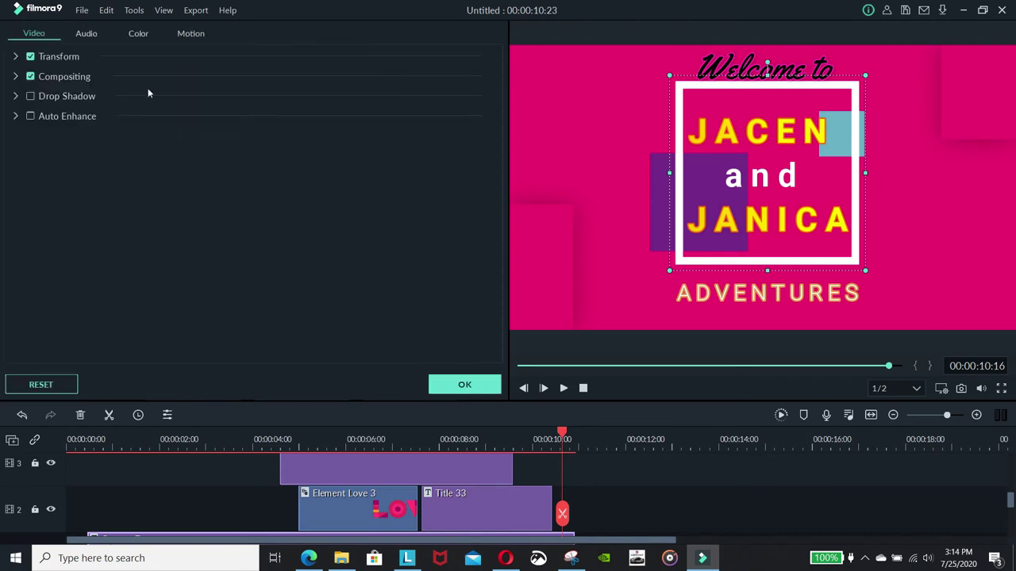
click(31, 96)
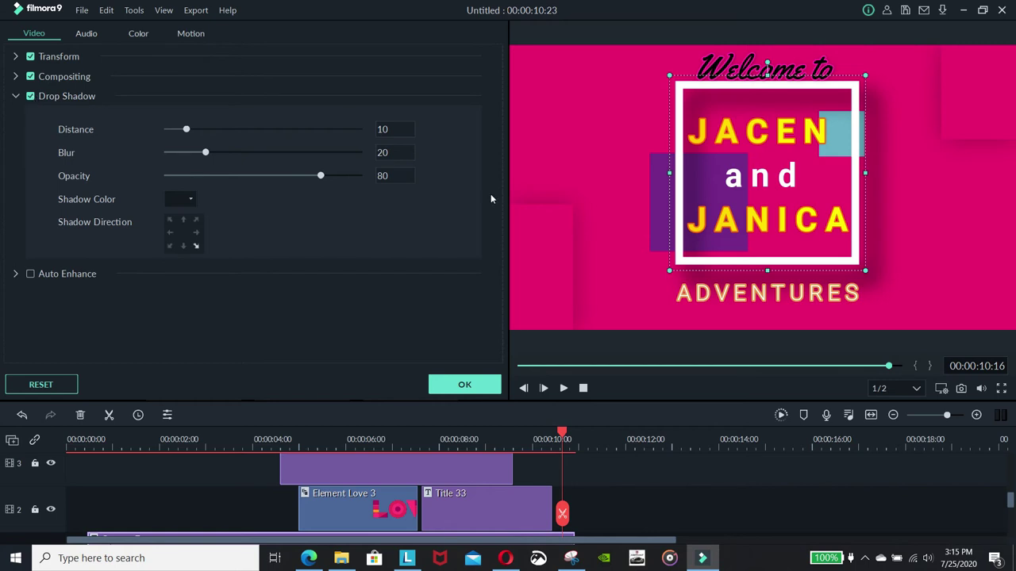
click(485, 385)
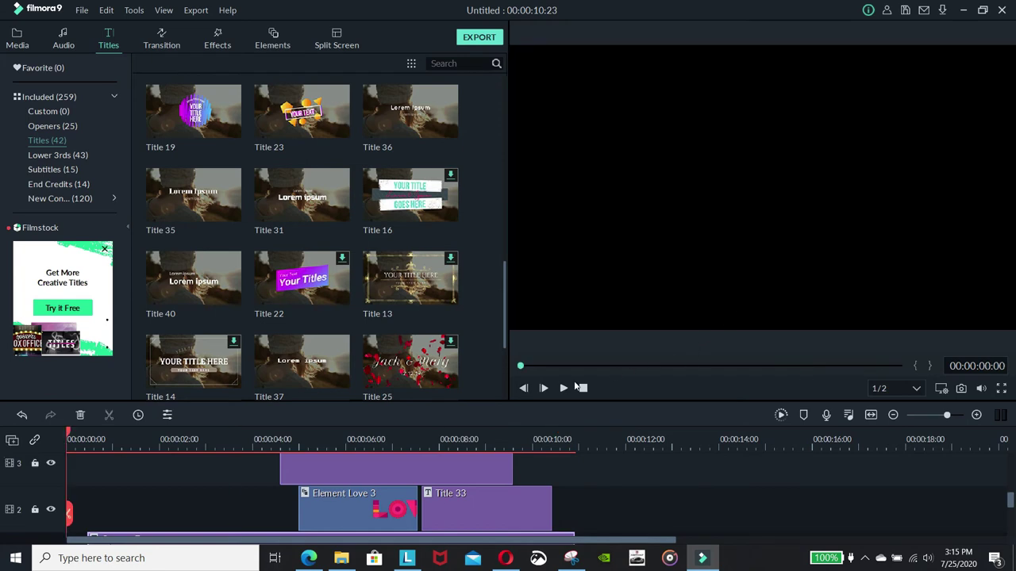
Play the whole opener from the start and adjust the timeline zoom to show all clips.
click(562, 388)
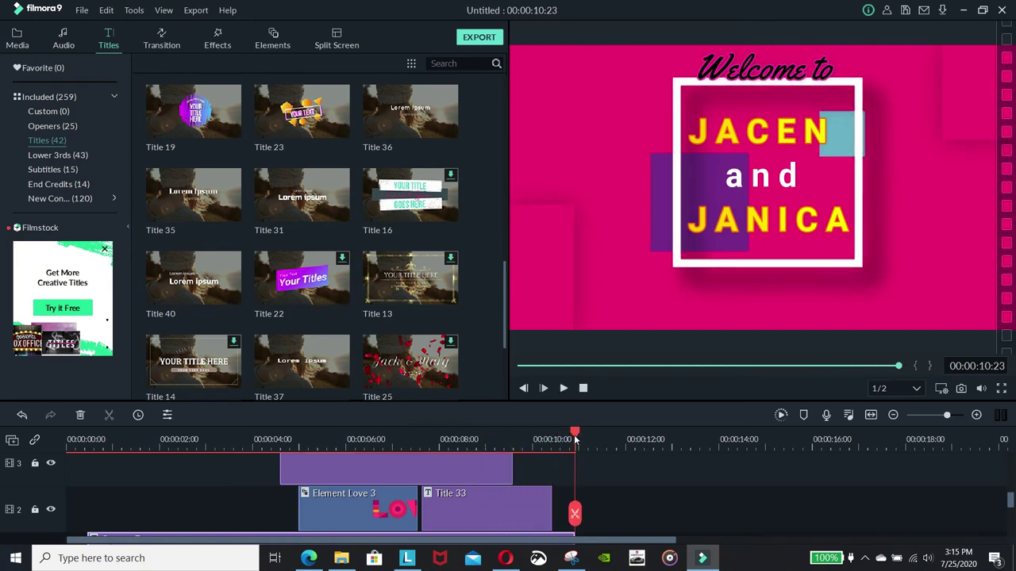
scroll(561, 437, up, 4)
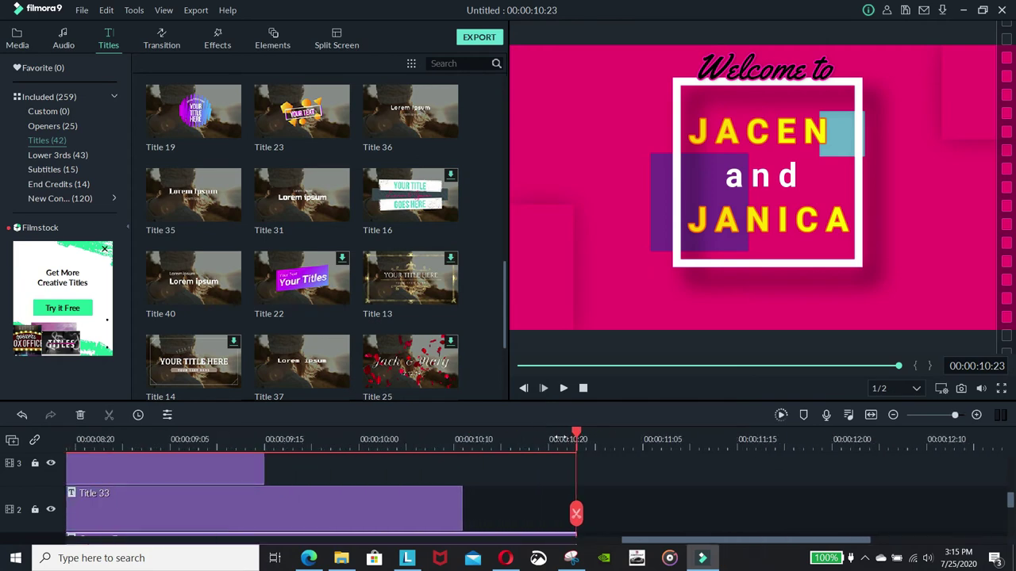
scroll(518, 447, down, 2)
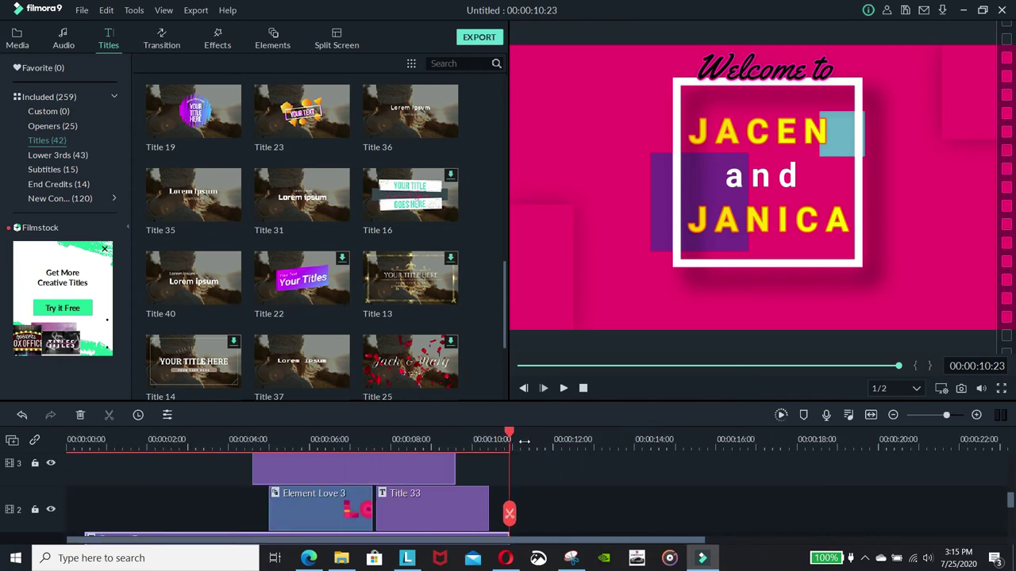
Inspect the frame at 00:00:03:10, examine the clips on tracks 1 to 4, then go to 00:00:07:08.
drag(509, 435, 203, 434)
scroll(204, 476, down, 1)
scroll(457, 482, down, 1)
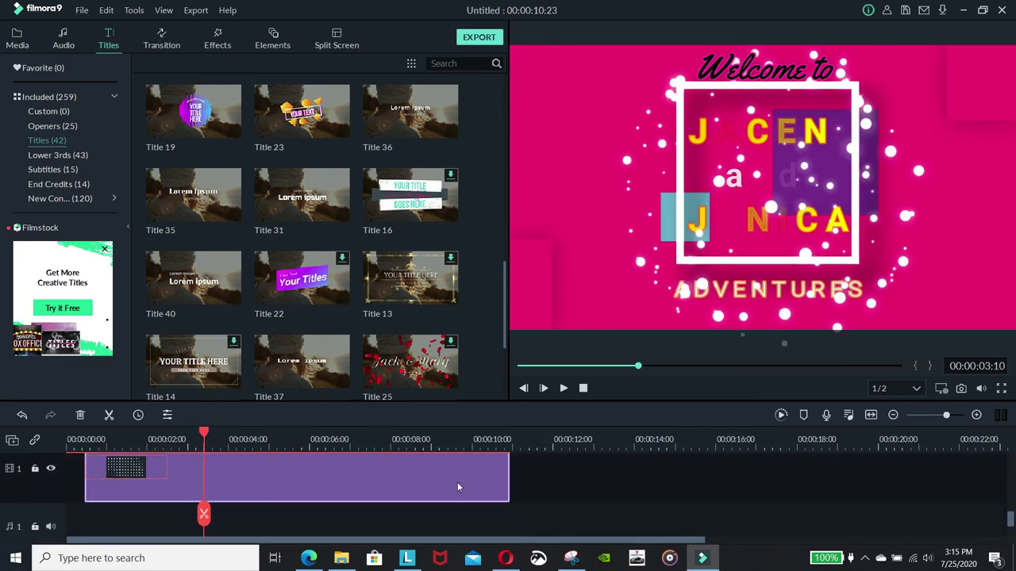
scroll(457, 482, up, 2)
scroll(385, 501, up, 2)
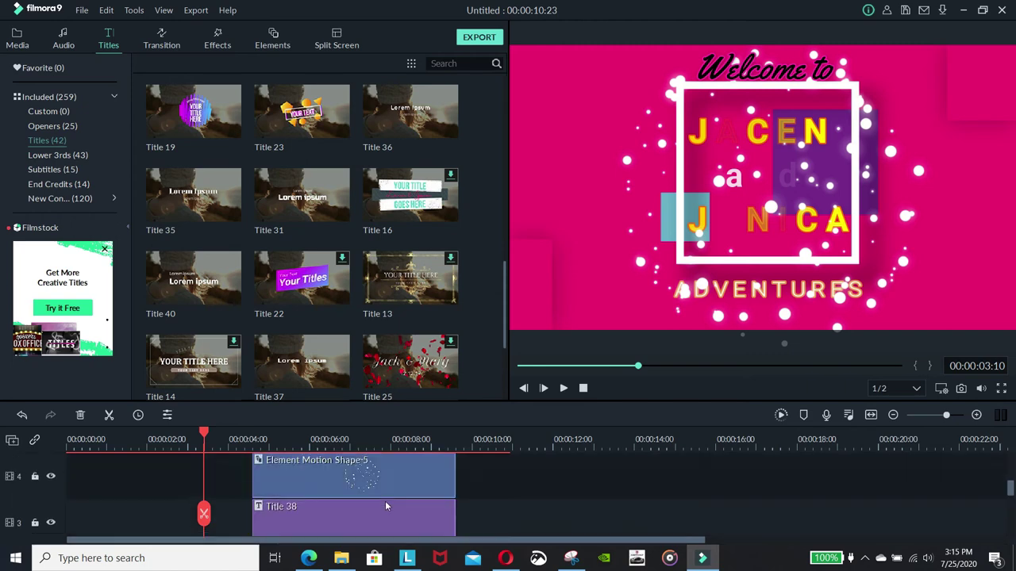
scroll(386, 500, down, 1)
scroll(386, 499, down, 1)
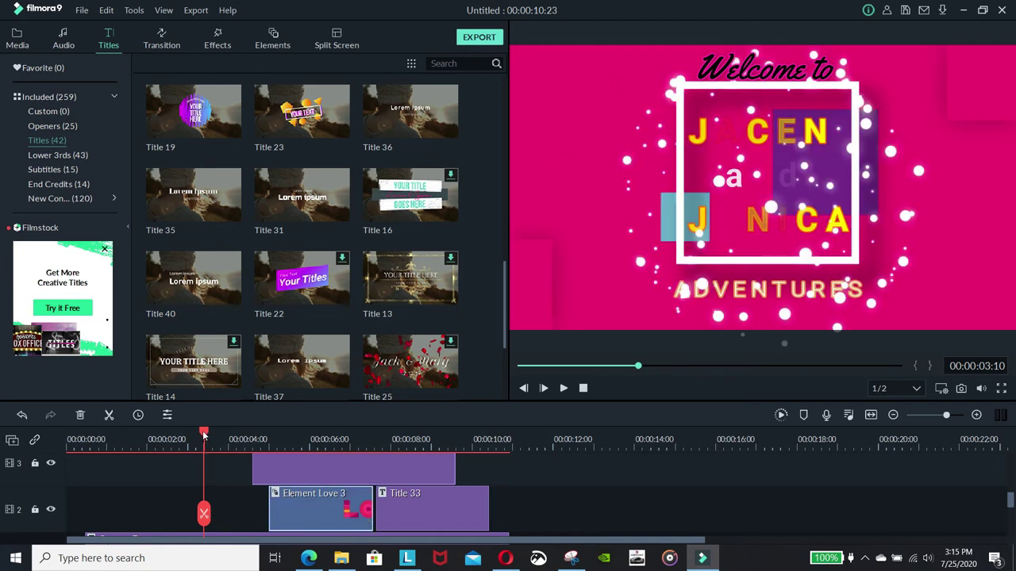
drag(204, 438, 362, 507)
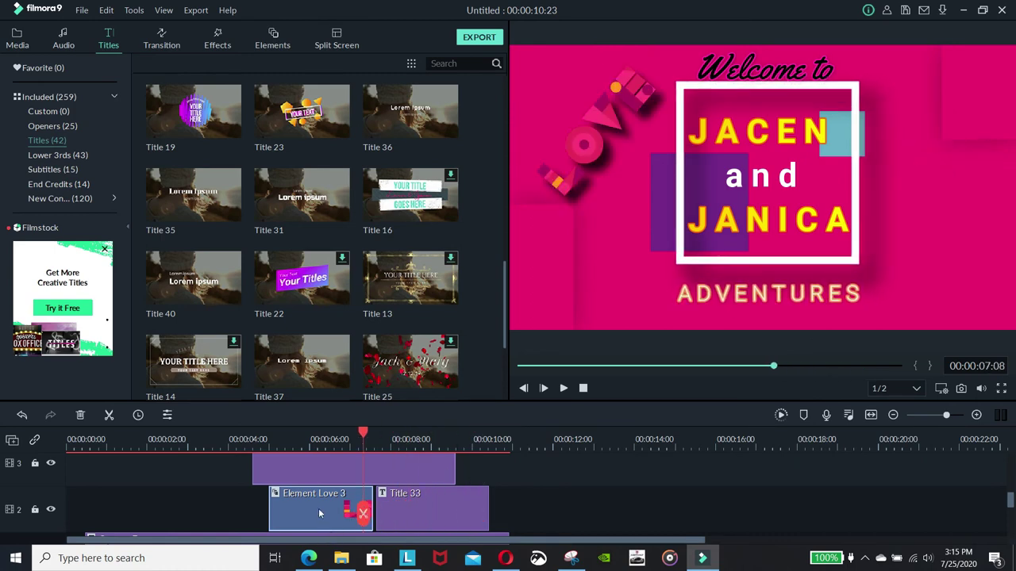
Extend the Title 33 clip on track 2 so it ends together with the Opener 7 clip.
click(422, 497)
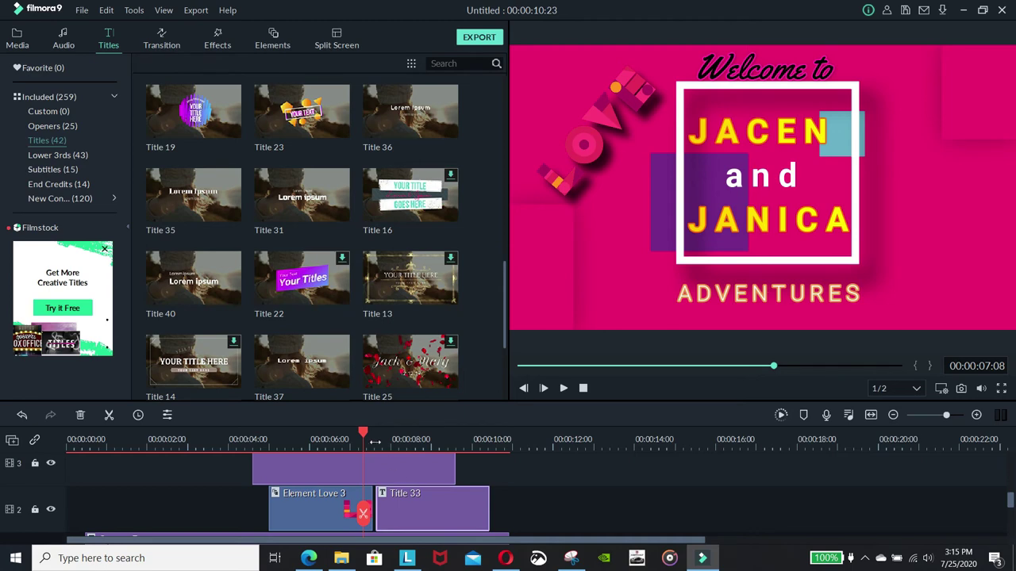
scroll(450, 507, down, 1)
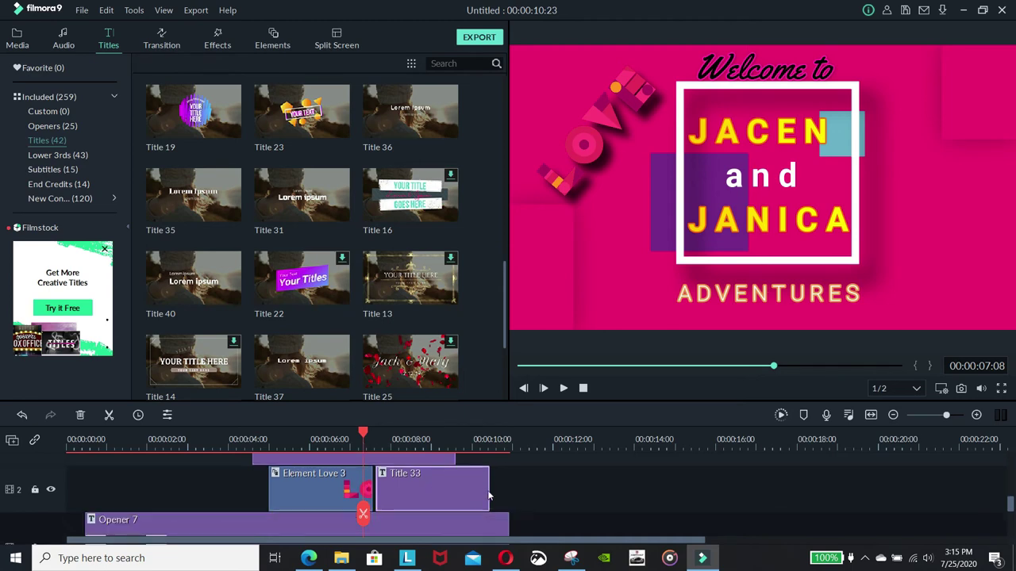
drag(488, 496, 504, 494)
Extend the Title 38 clip on track 3 to the end of Opener 7, then play the opener from 00:00:02:03.
scroll(411, 480, up, 2)
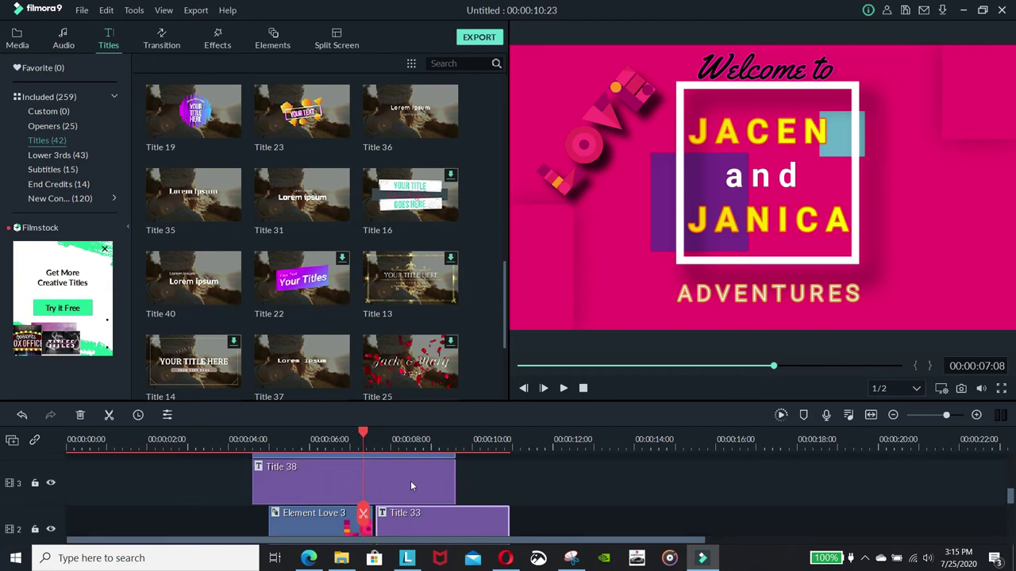
click(411, 486)
drag(454, 482, 508, 484)
drag(363, 434, 152, 442)
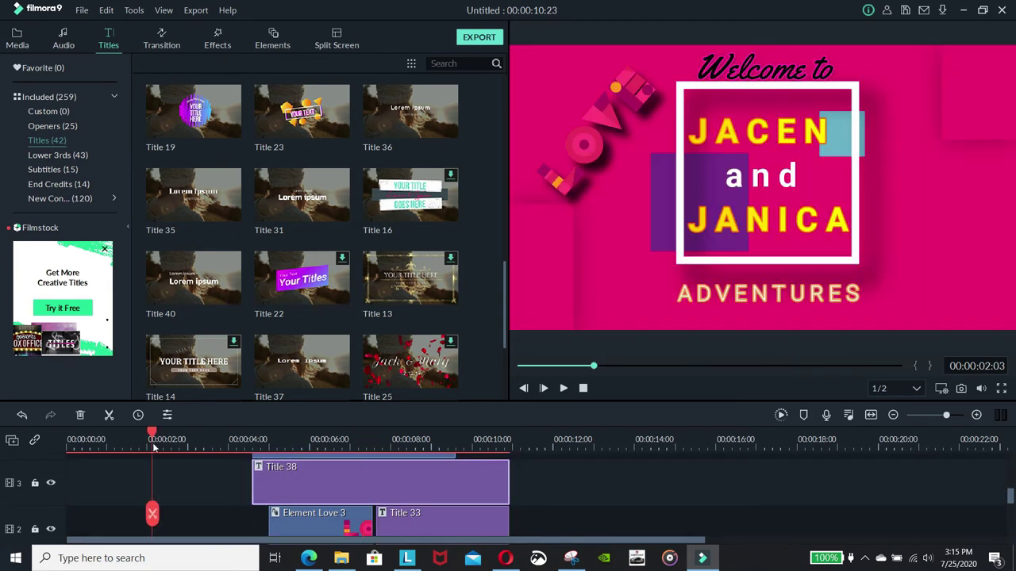
click(562, 388)
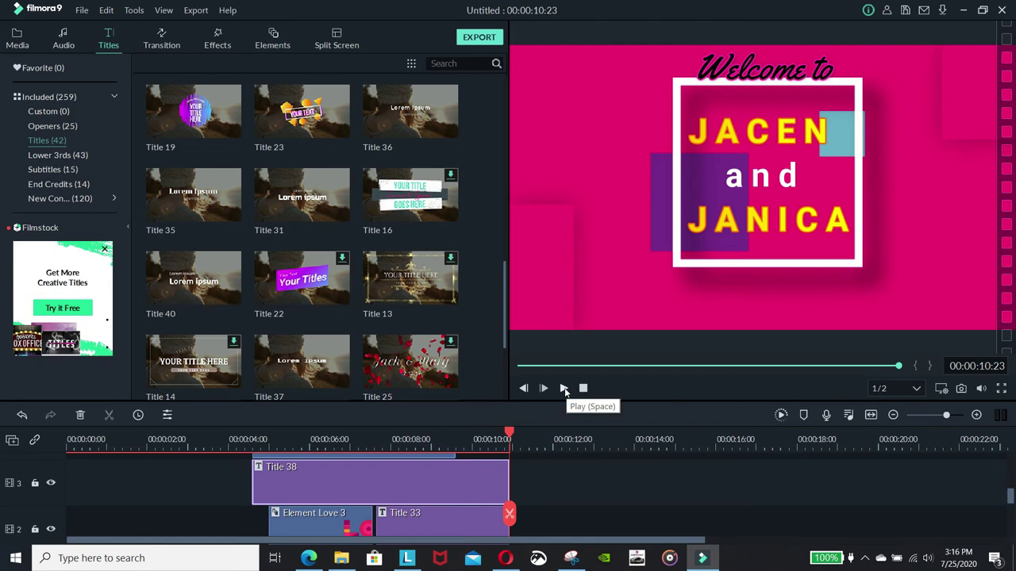
Set the font size of the "Welcome to" text in Title 33 to 44.
click(776, 73)
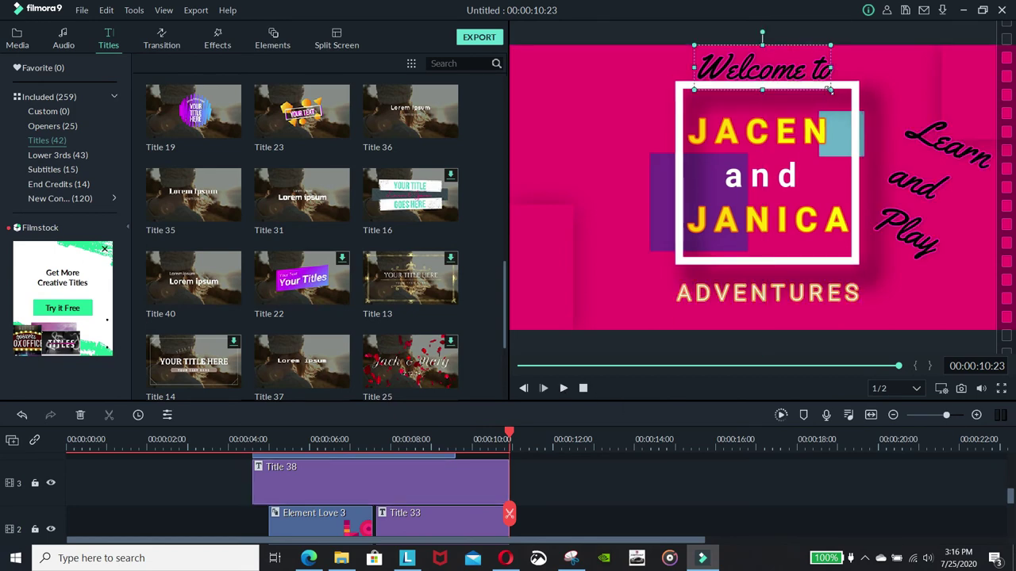
drag(830, 90, 827, 88)
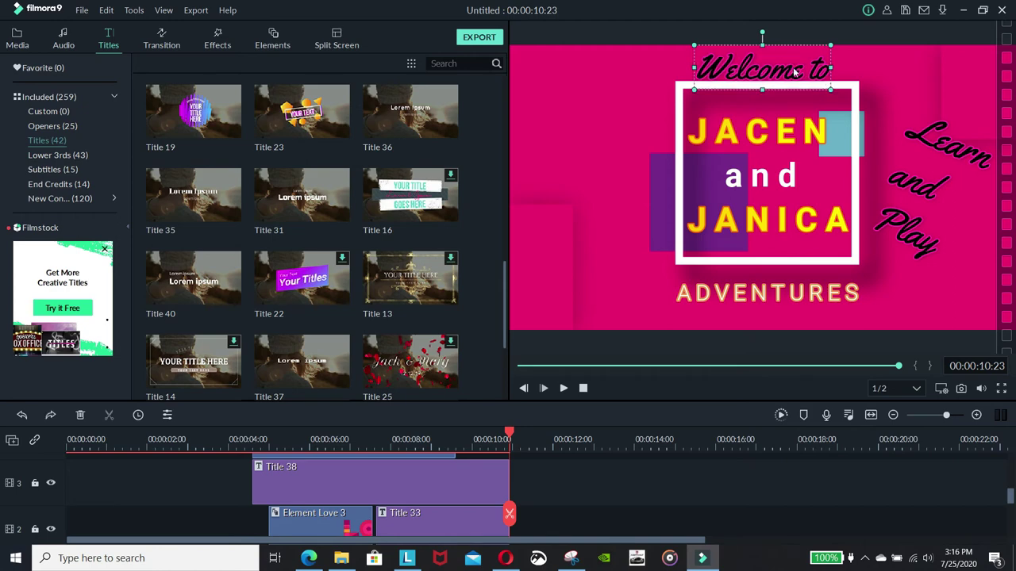
double_click(794, 71)
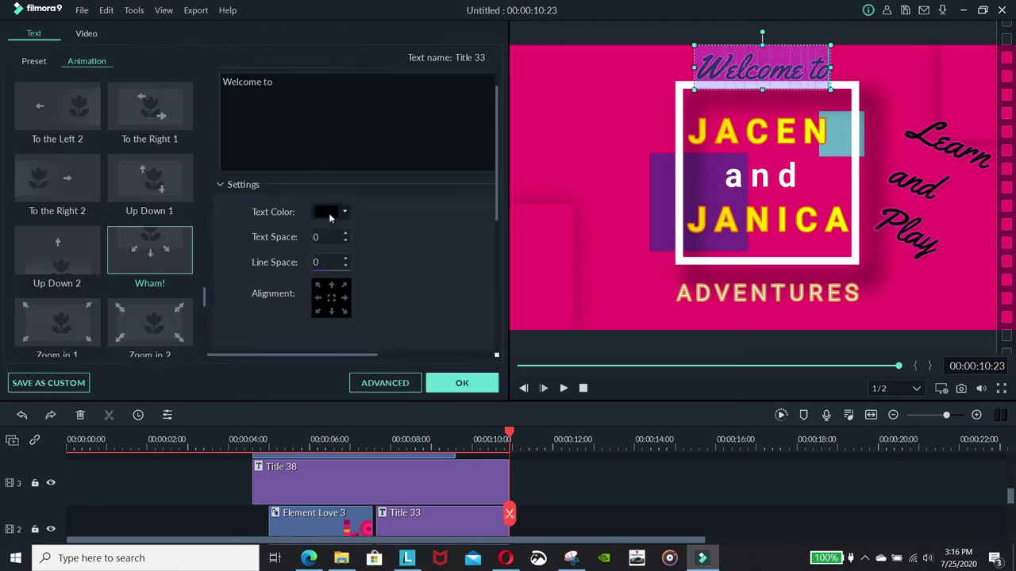
scroll(335, 116, up, 1)
click(373, 99)
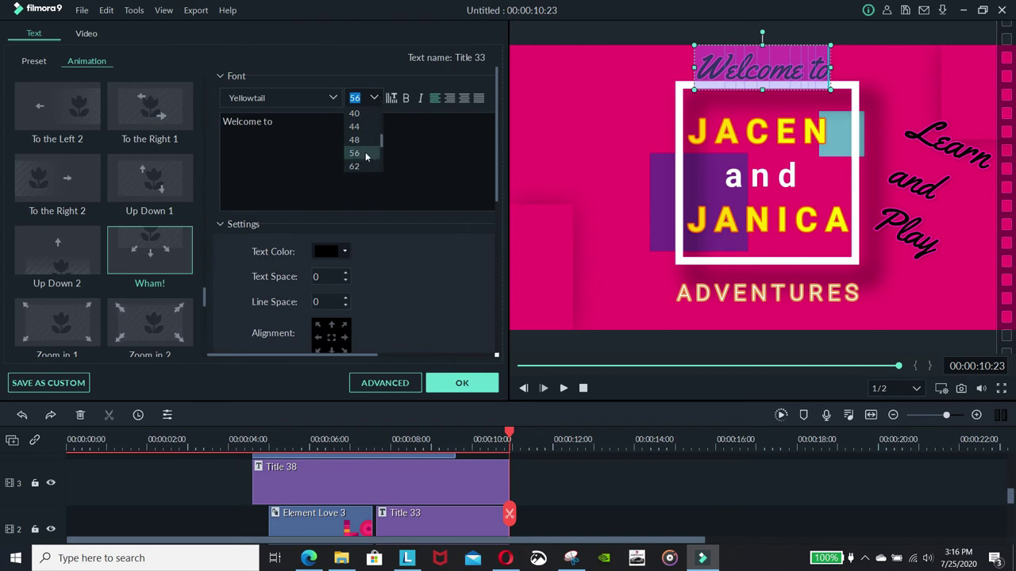
click(372, 123)
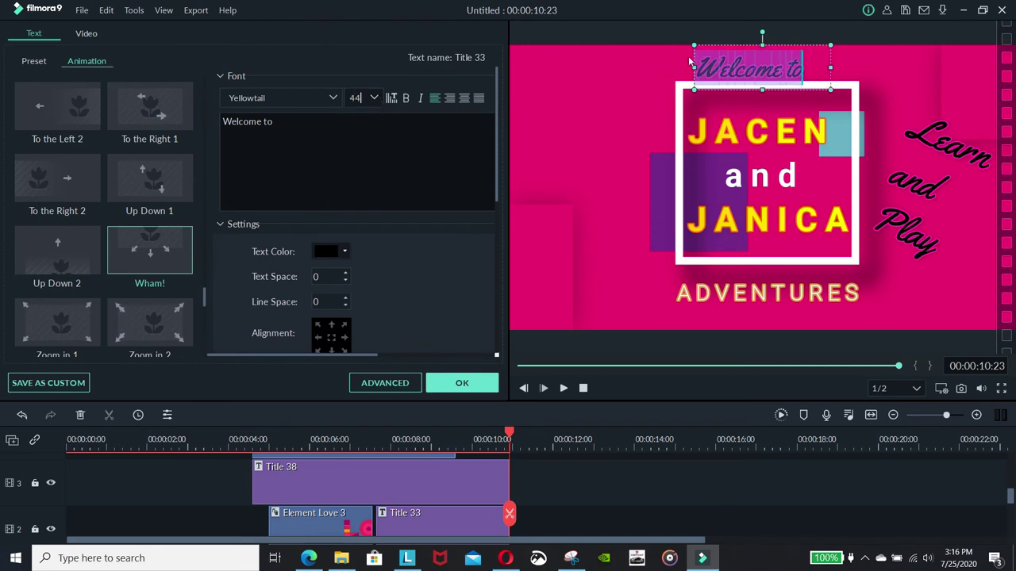
Center-align the "Welcome to" text in Title 33 and play the opener.
click(463, 102)
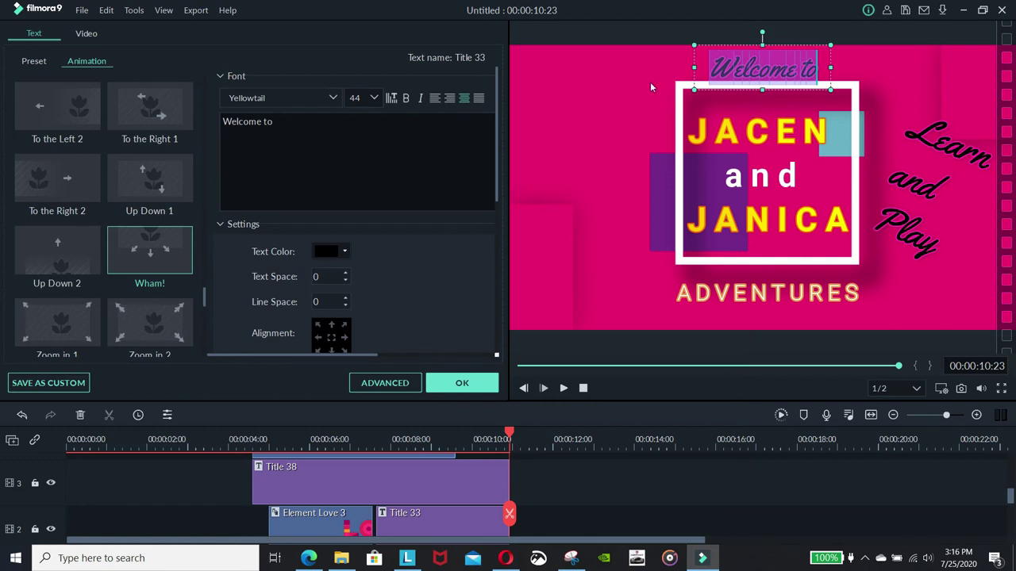
click(940, 156)
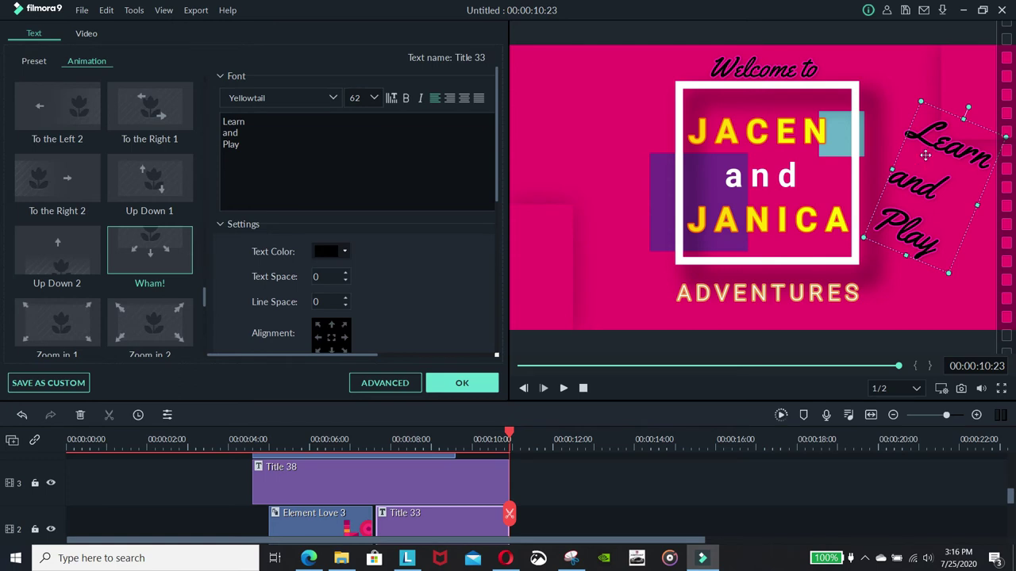
click(462, 382)
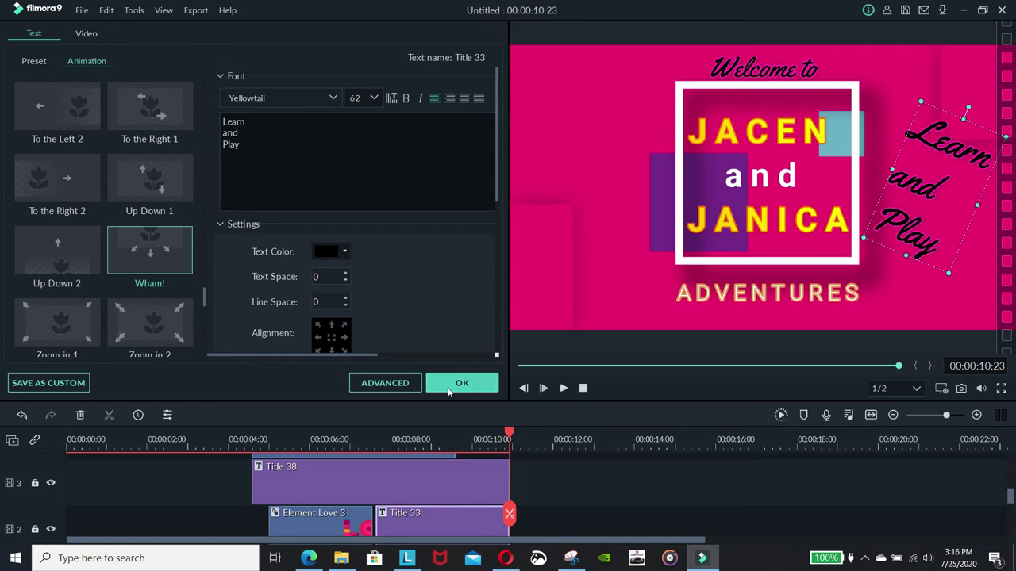
click(564, 388)
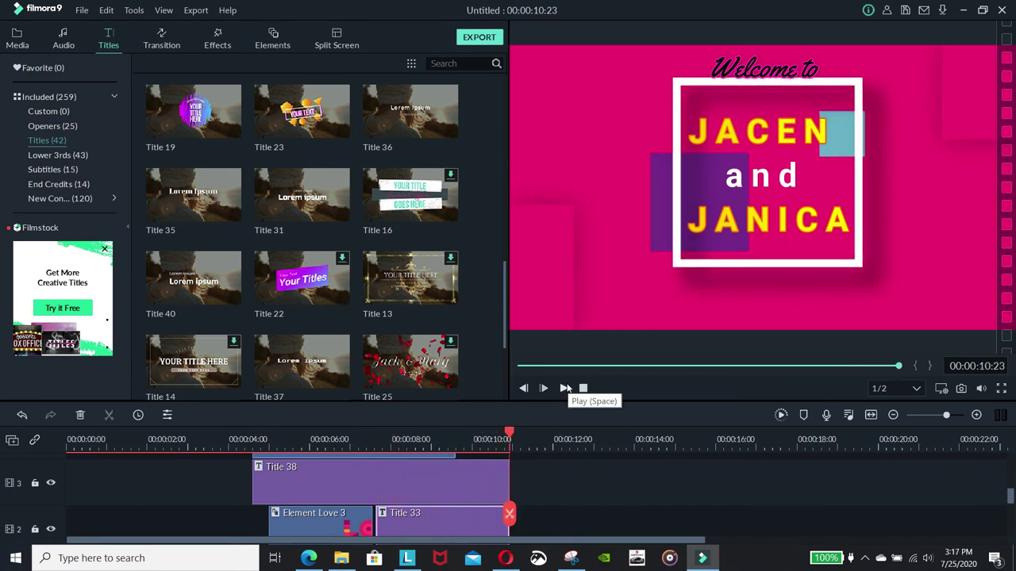
Move the "Welcome to" text slightly up, away from the white frame, and play the opener again.
click(750, 65)
drag(749, 63, 749, 65)
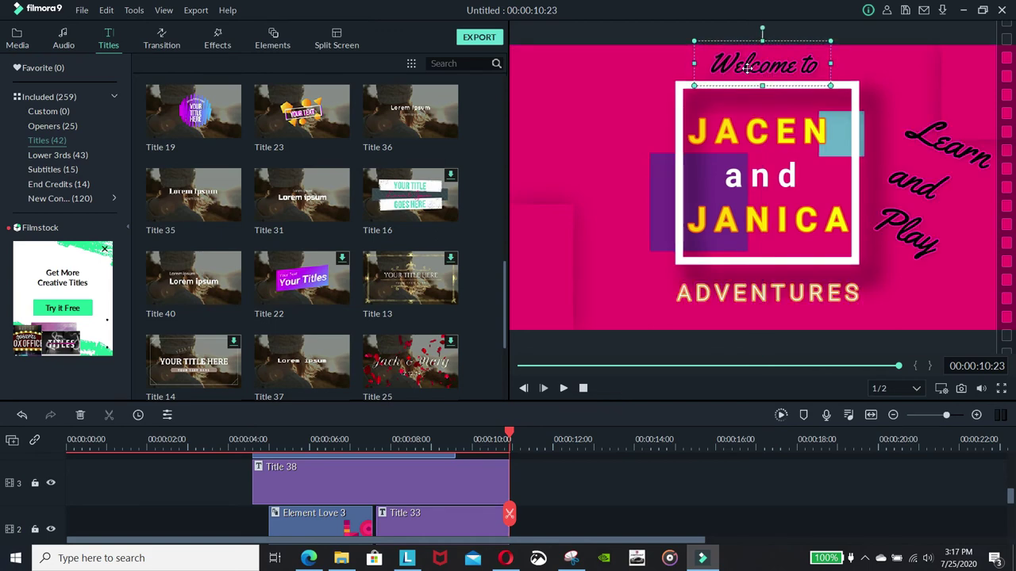
click(562, 388)
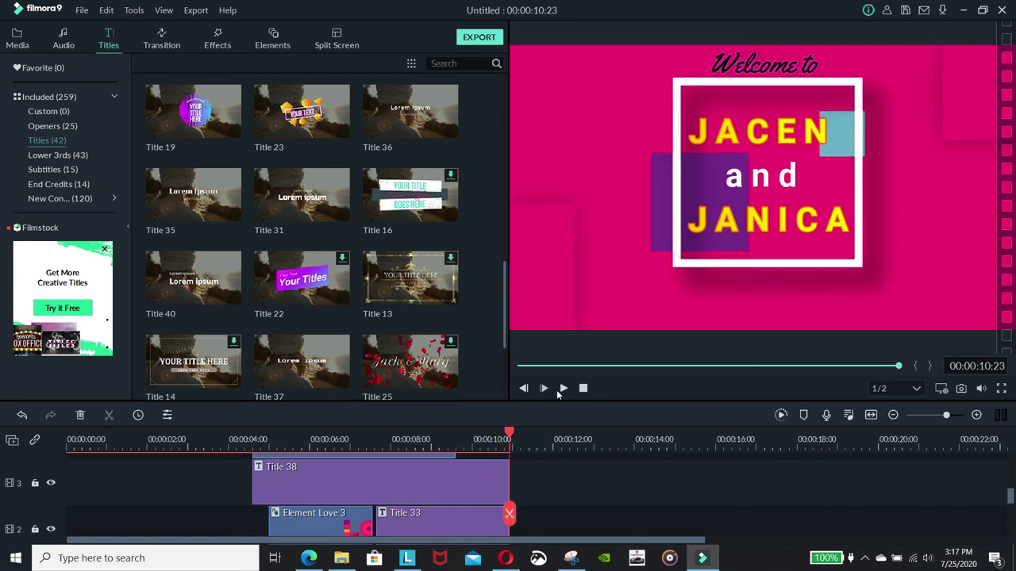
Replace the "and" text between the two names in Opener 7 with "&".
double_click(768, 178)
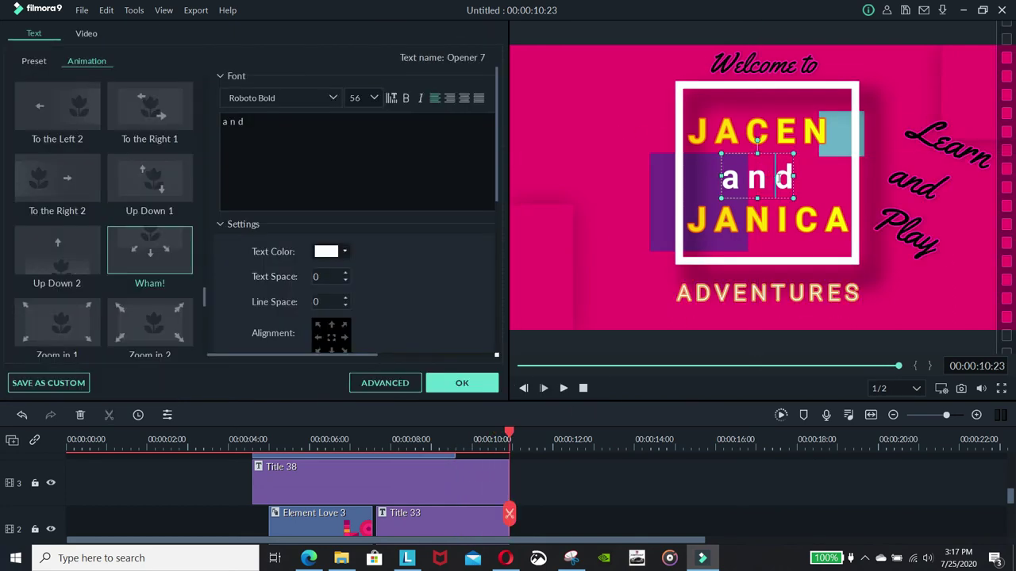
double_click(778, 174)
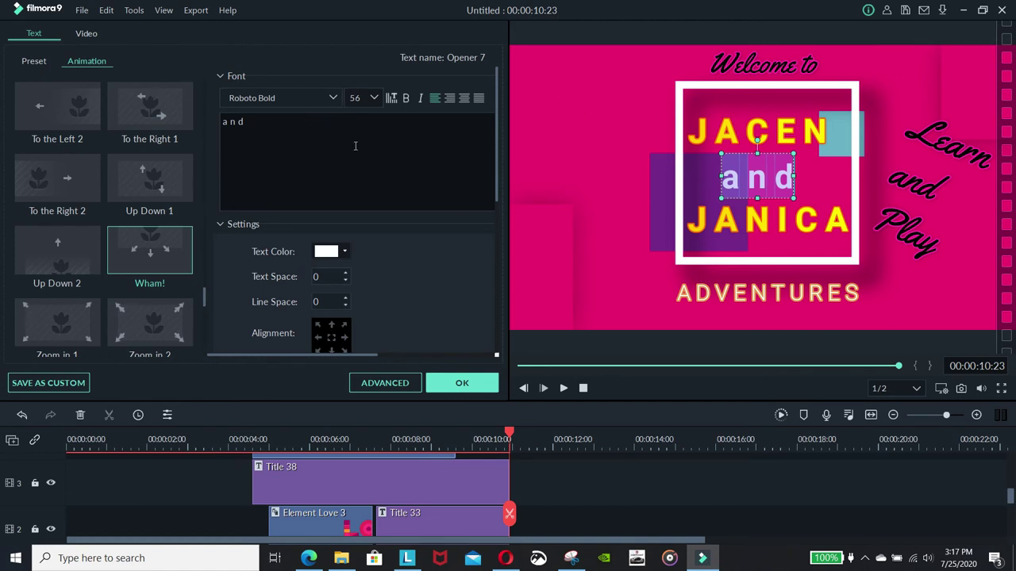
text(&)
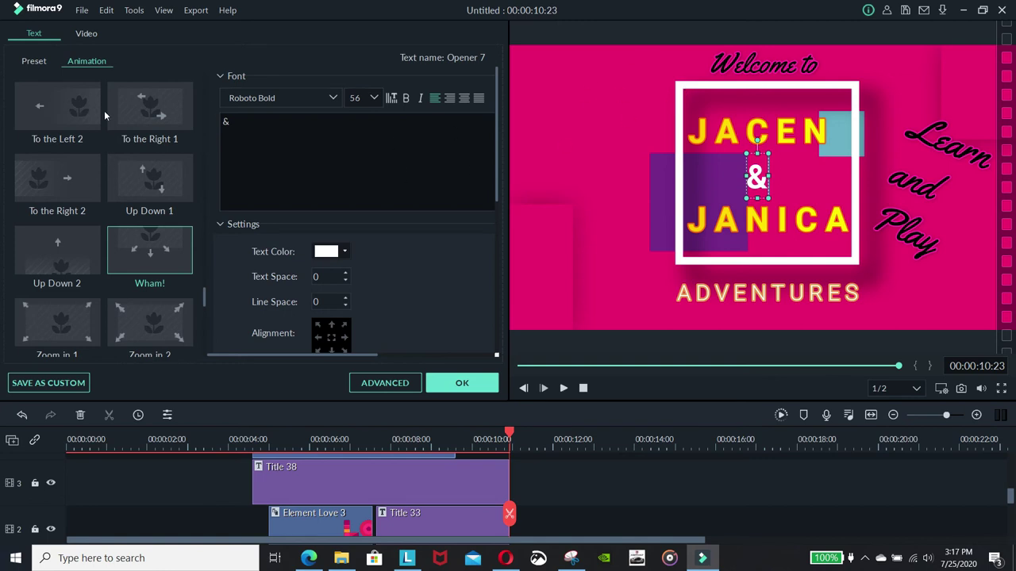
Try the Text style 9 and Text style 8 presets on the "&" text in Opener 7.
click(35, 61)
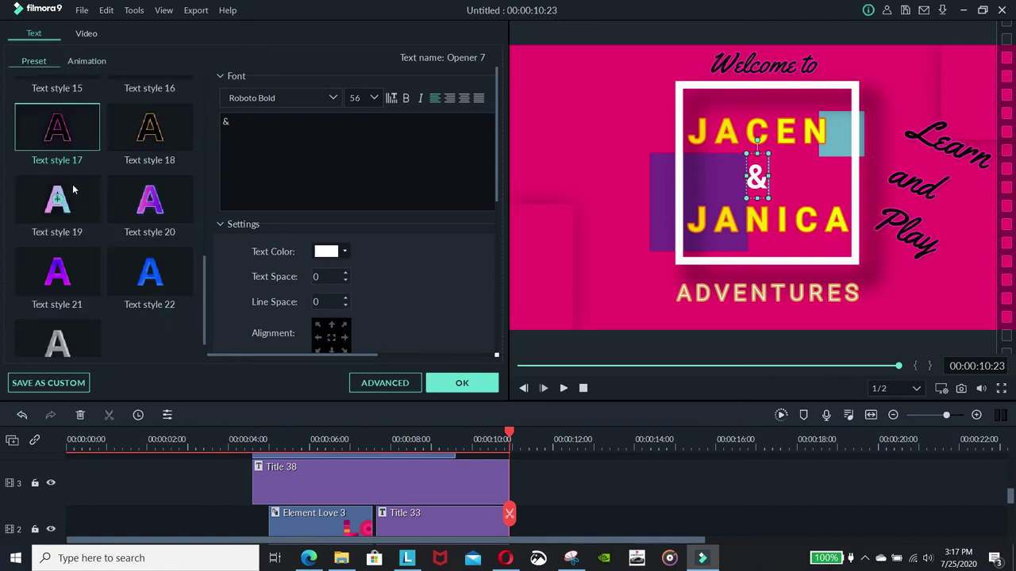
scroll(70, 198, down, 2)
scroll(65, 217, up, 4)
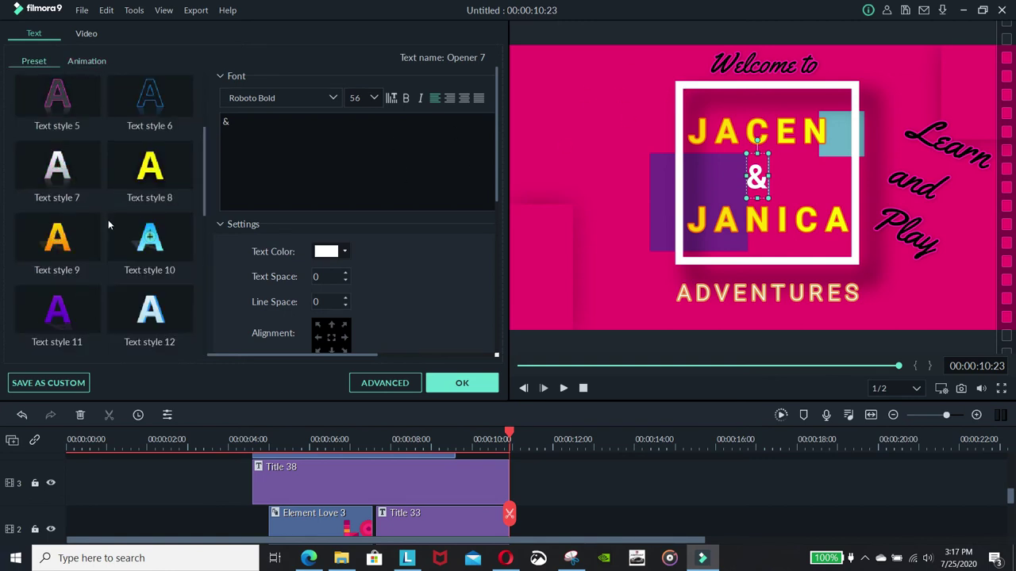
click(57, 239)
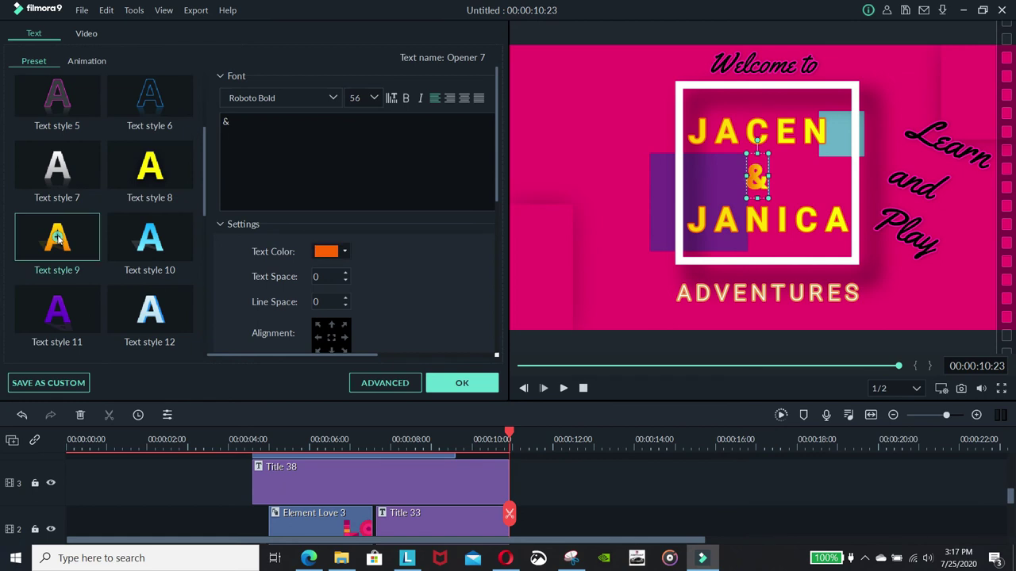
double_click(149, 168)
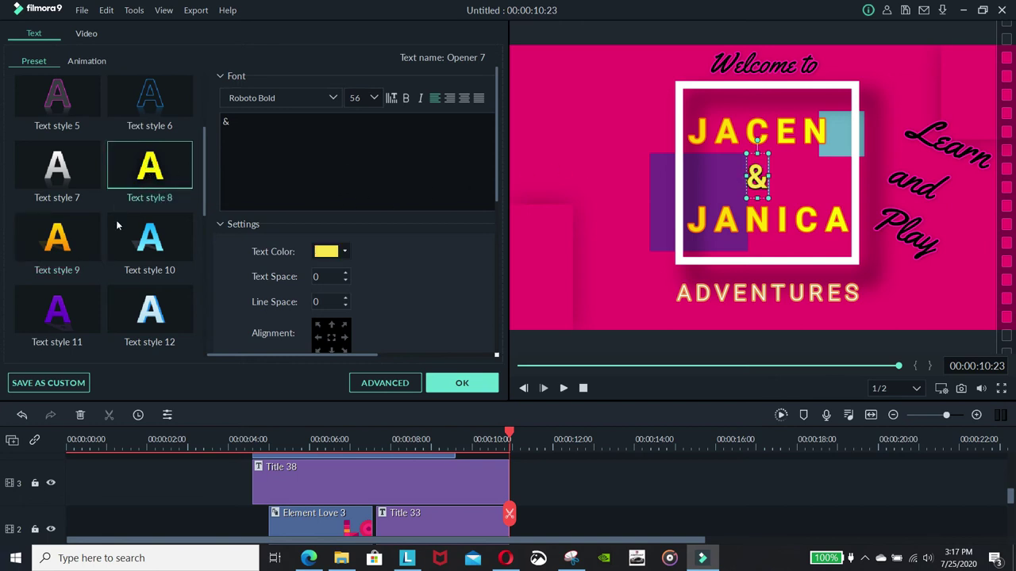
click(57, 161)
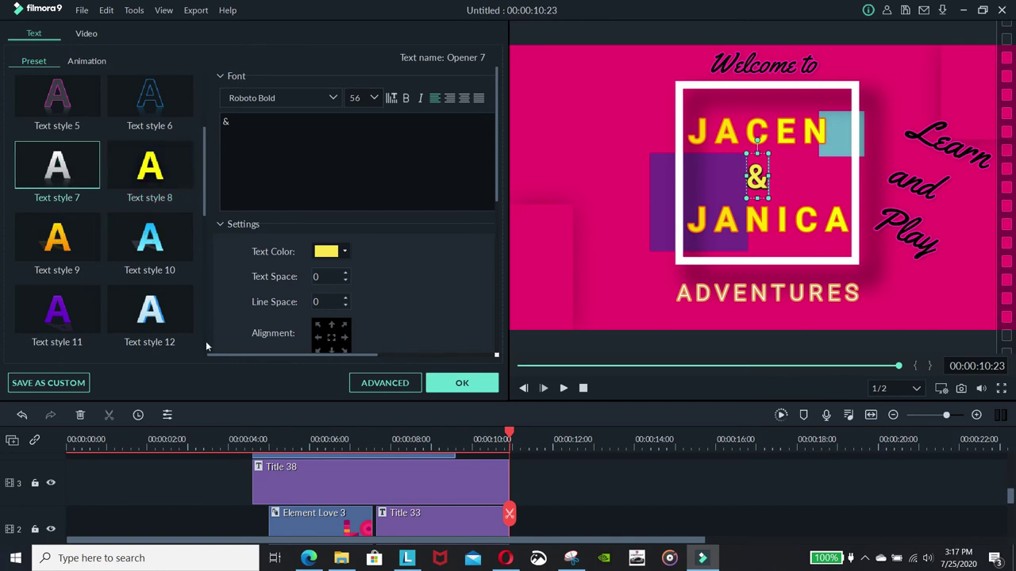
Apply the Text style 12 preset to both name texts inside the frame in Opener 7.
click(754, 129)
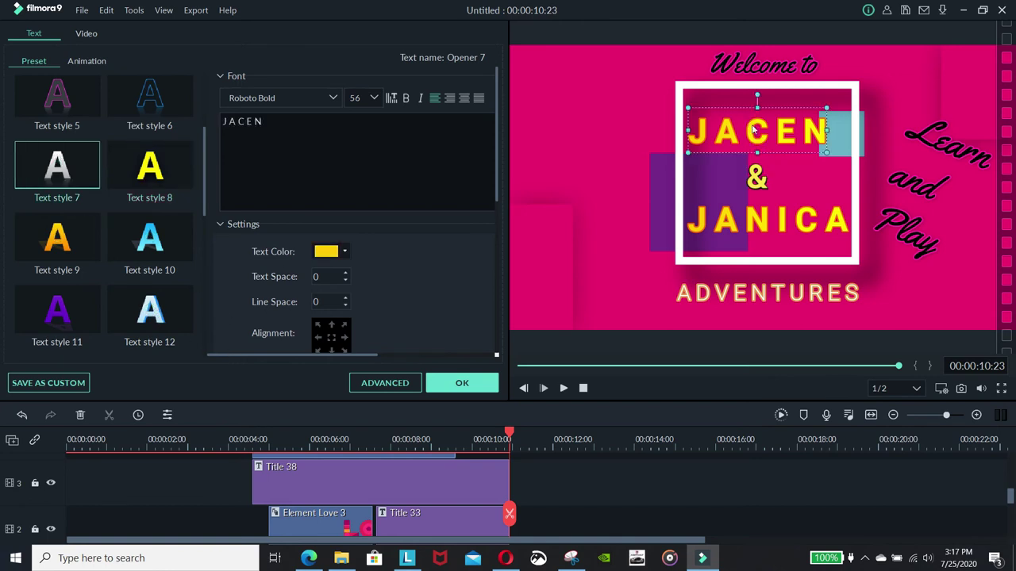
click(151, 314)
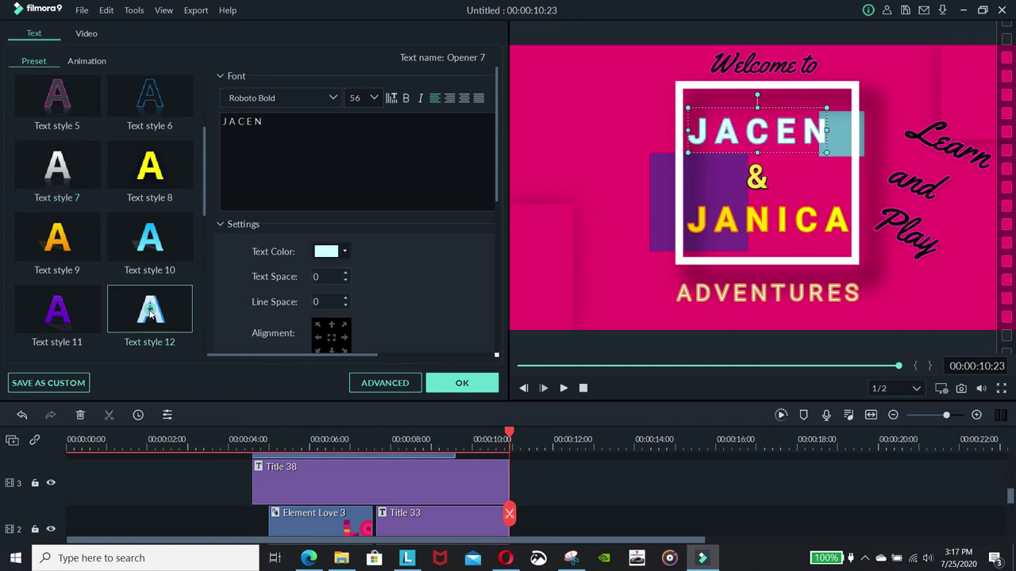
click(751, 231)
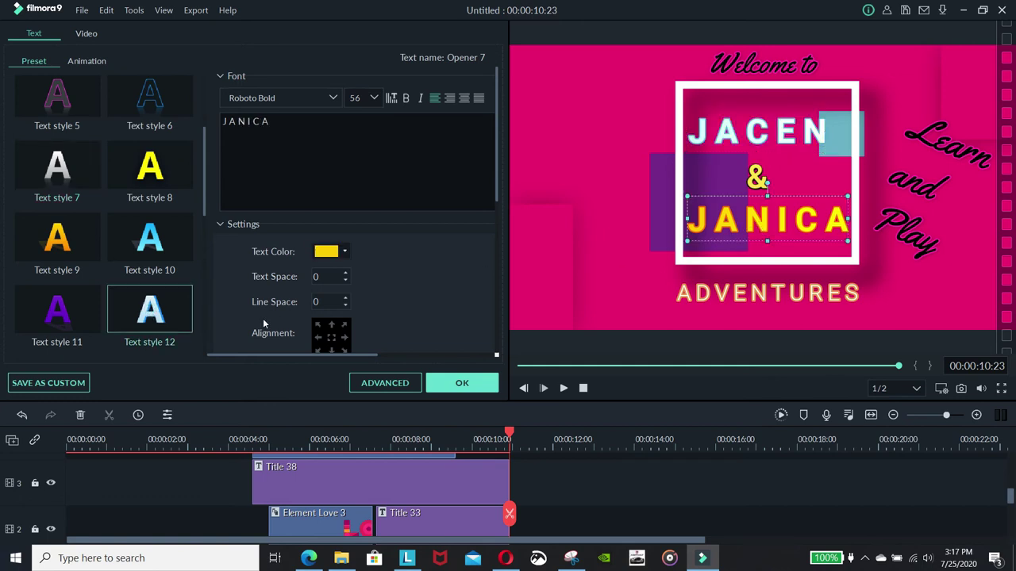
click(149, 314)
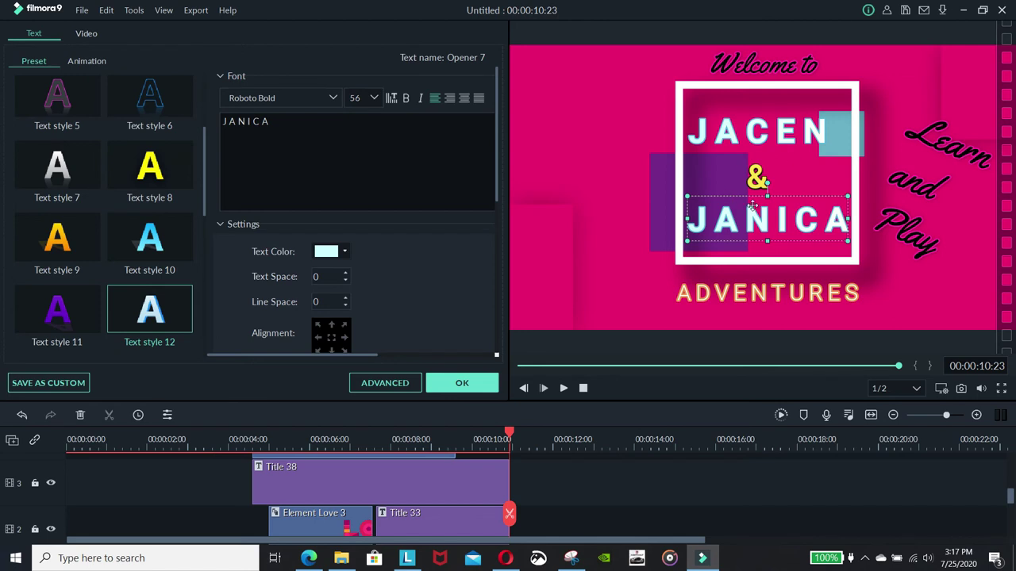
Apply the Text style 7 preset to the "&" text and confirm the Opener 7 edits.
click(757, 180)
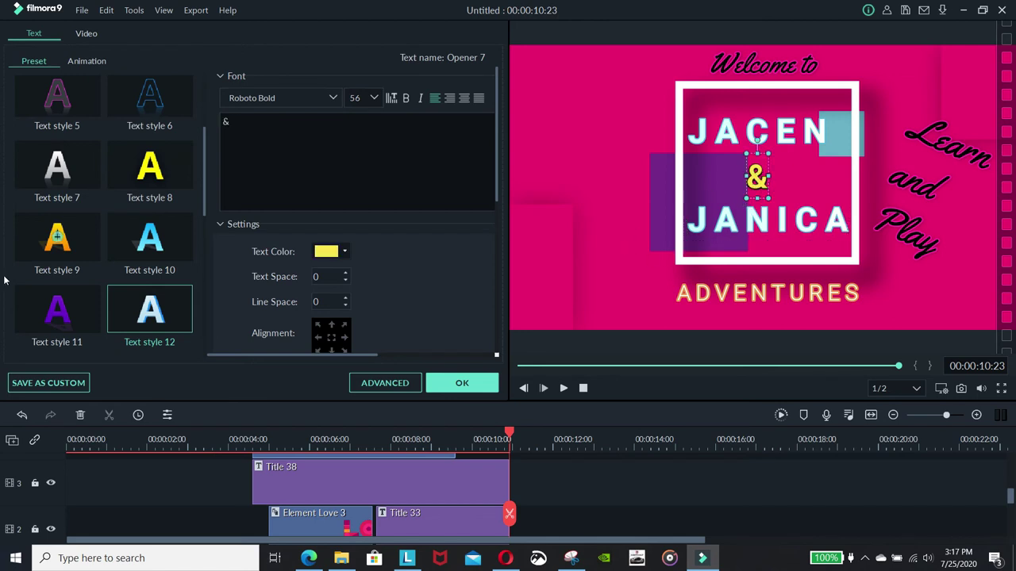
click(59, 169)
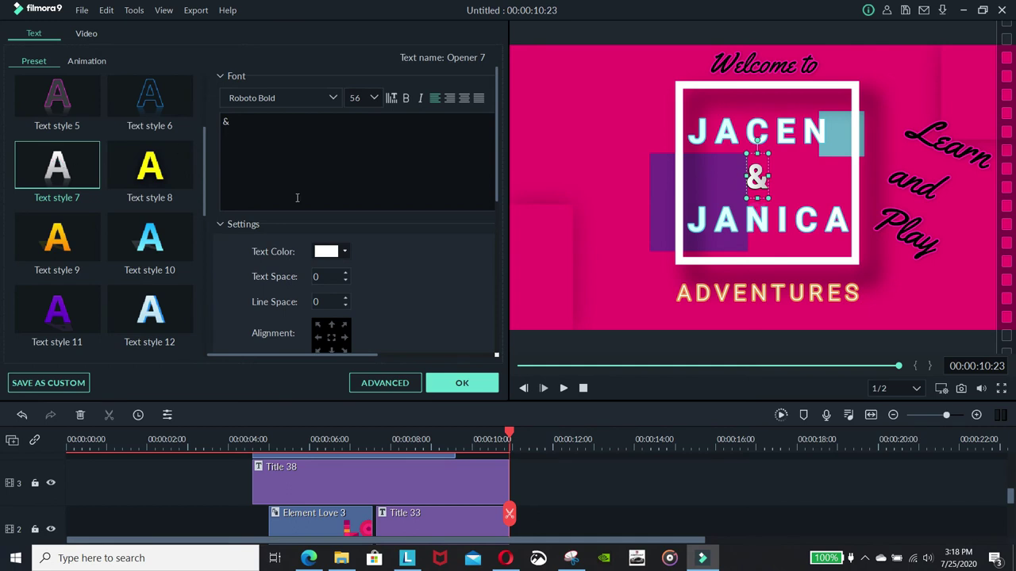
click(458, 384)
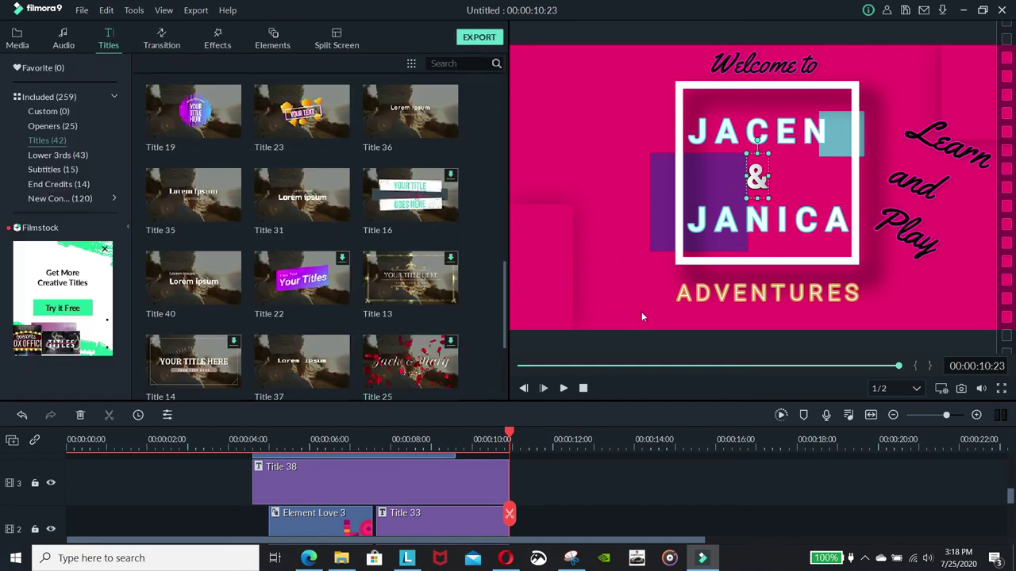
Apply the Text style 12 preset to the whole "Learn and Play" text in Title 33.
click(914, 238)
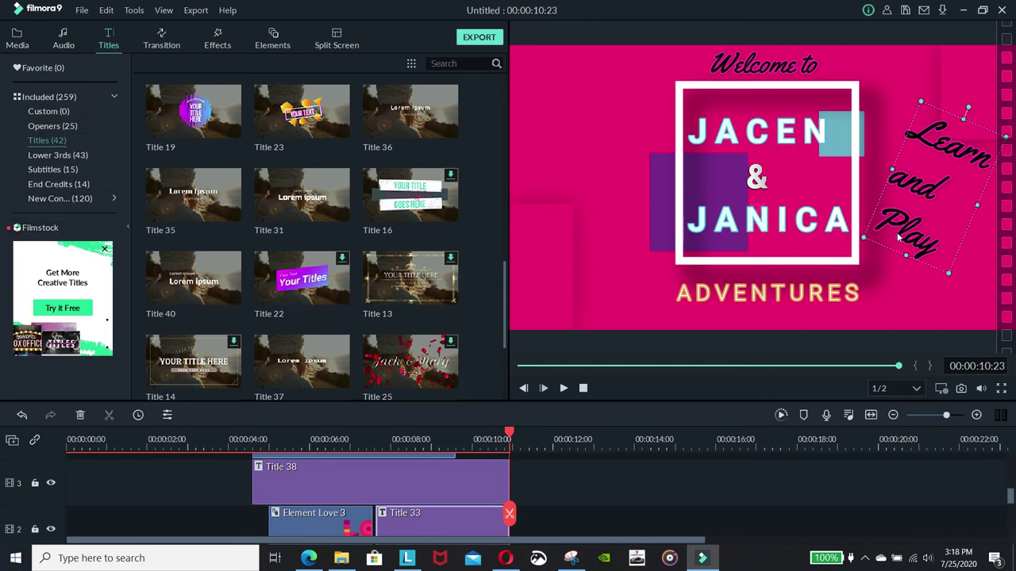
double_click(899, 236)
key(ctrl+a)
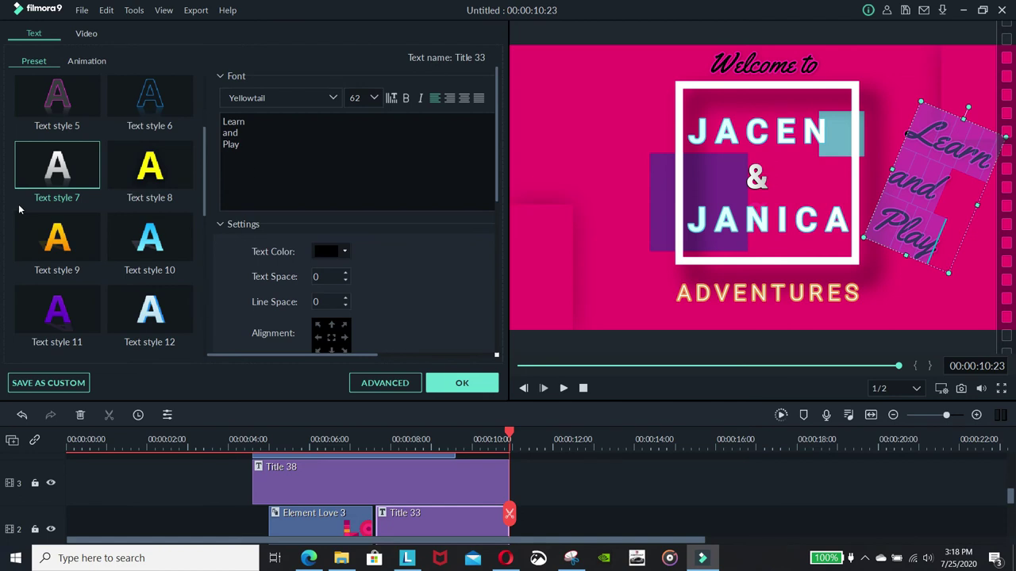
click(57, 166)
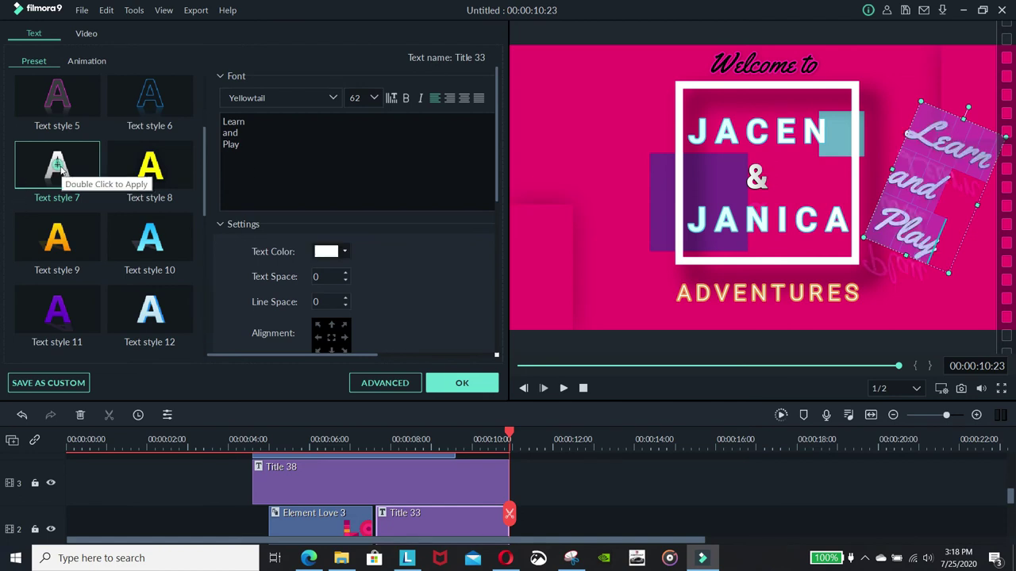
double_click(151, 311)
click(901, 300)
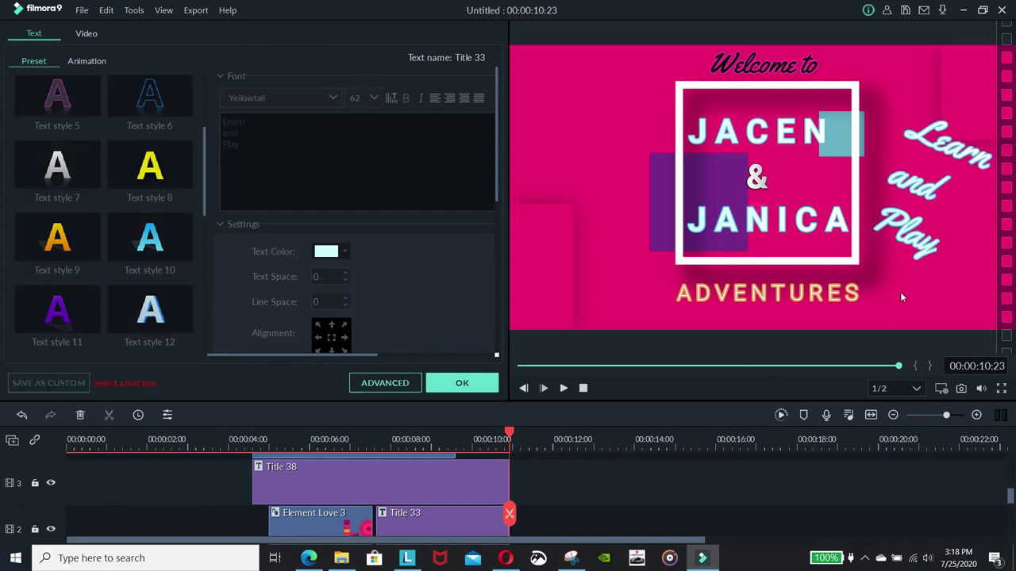
Apply the Text style 7 preset to the "Welcome to" text in Title 33 and play the opener.
click(757, 67)
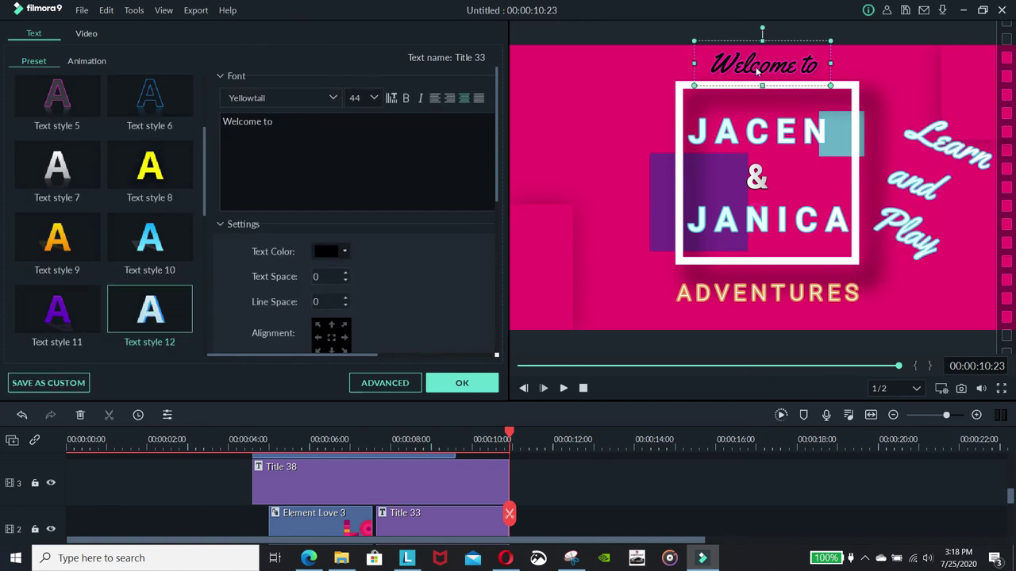
double_click(58, 165)
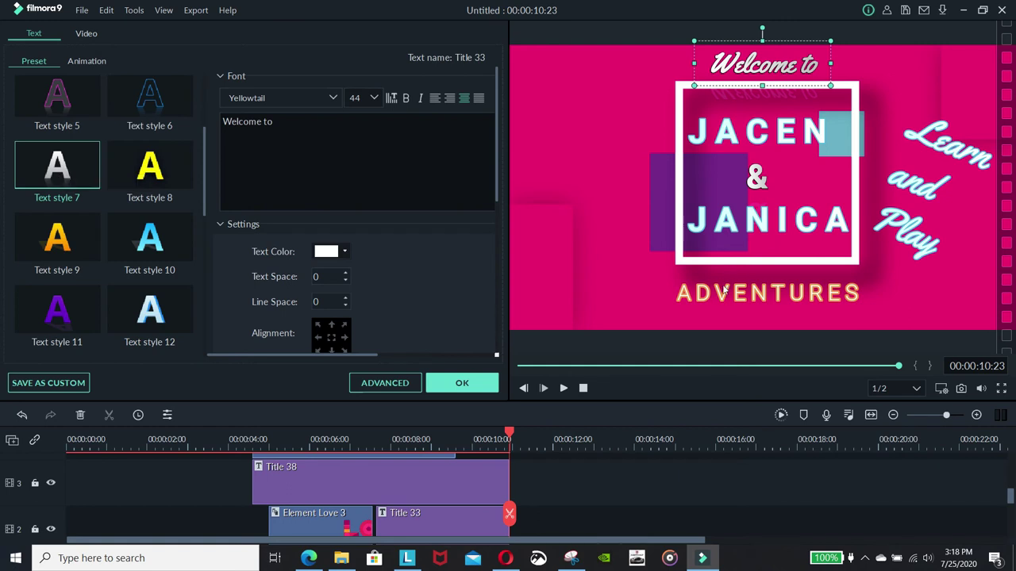
click(490, 384)
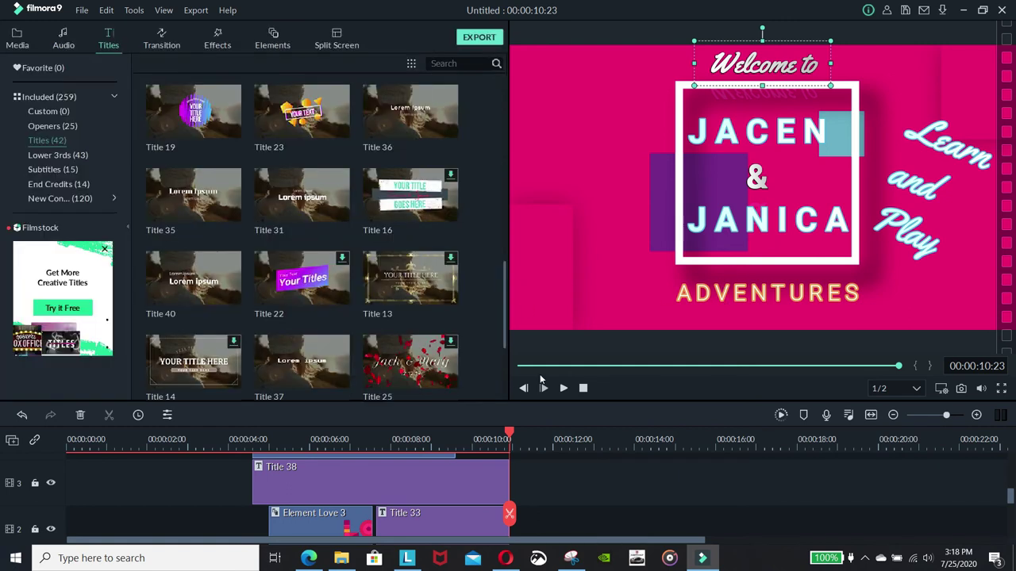
click(563, 388)
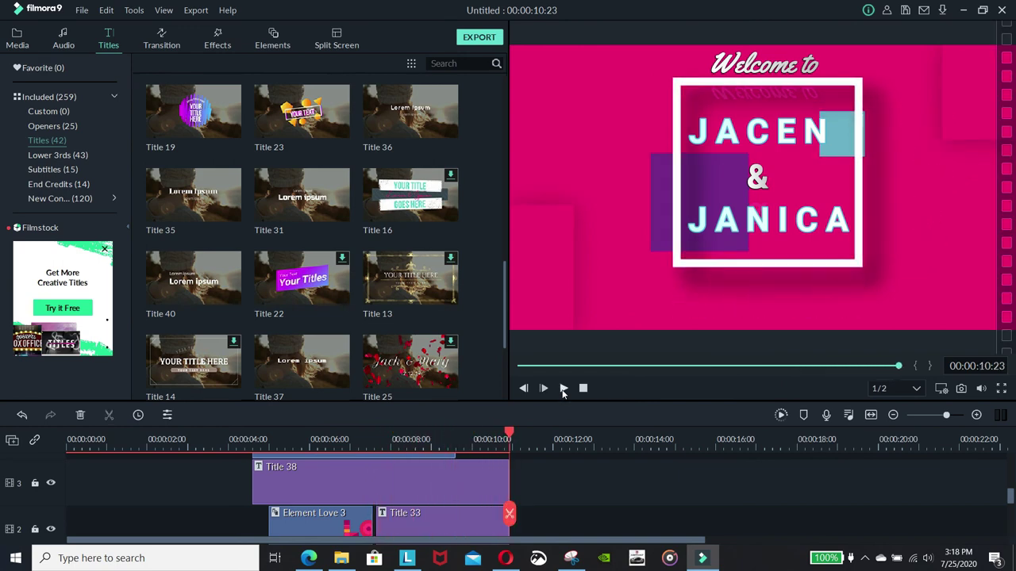
Center the upper name and the "&" horizontally inside the frame, then play the opener up to 00:00:04:22.
click(760, 147)
drag(760, 146, 770, 138)
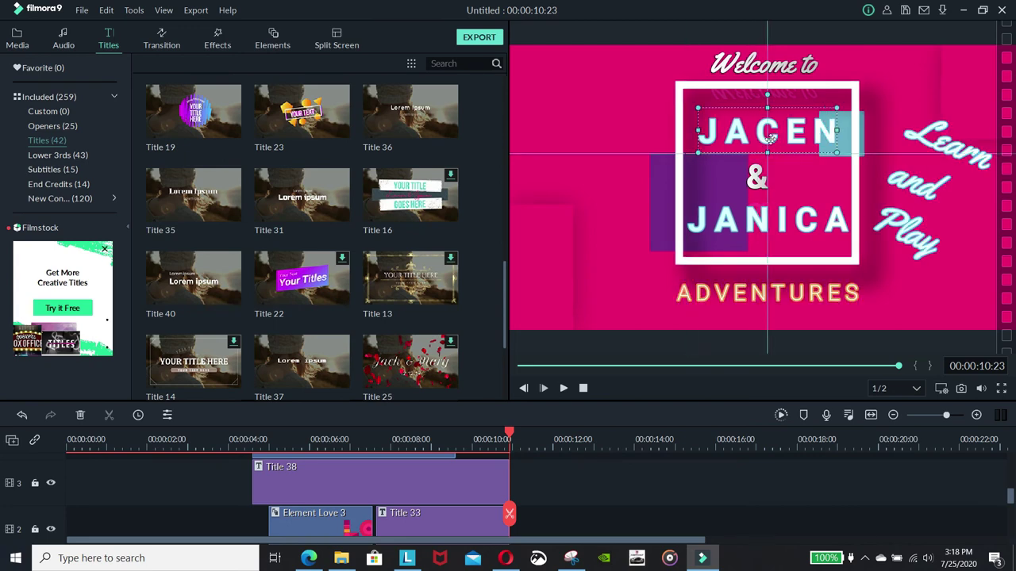
drag(760, 181, 768, 176)
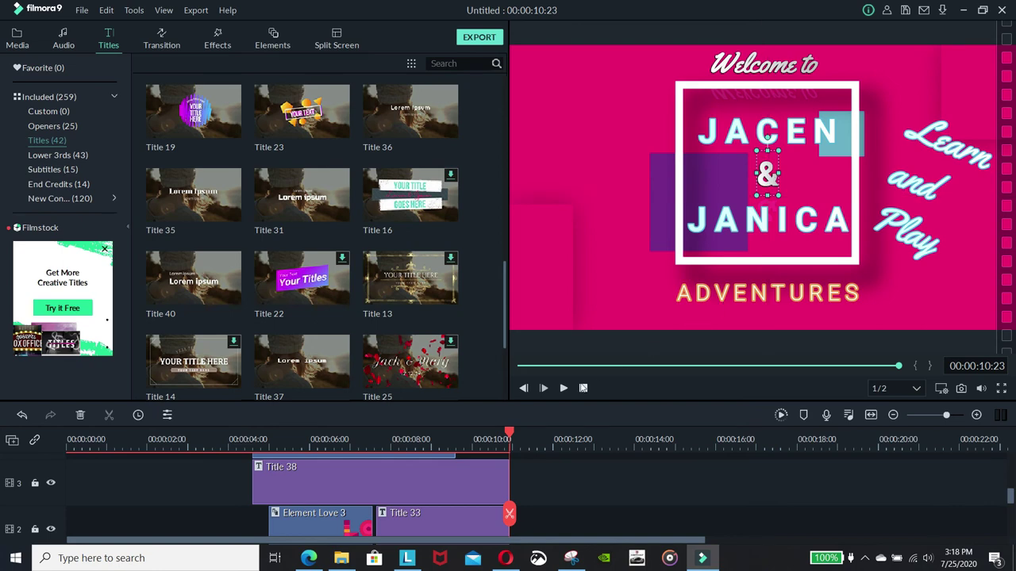
click(561, 388)
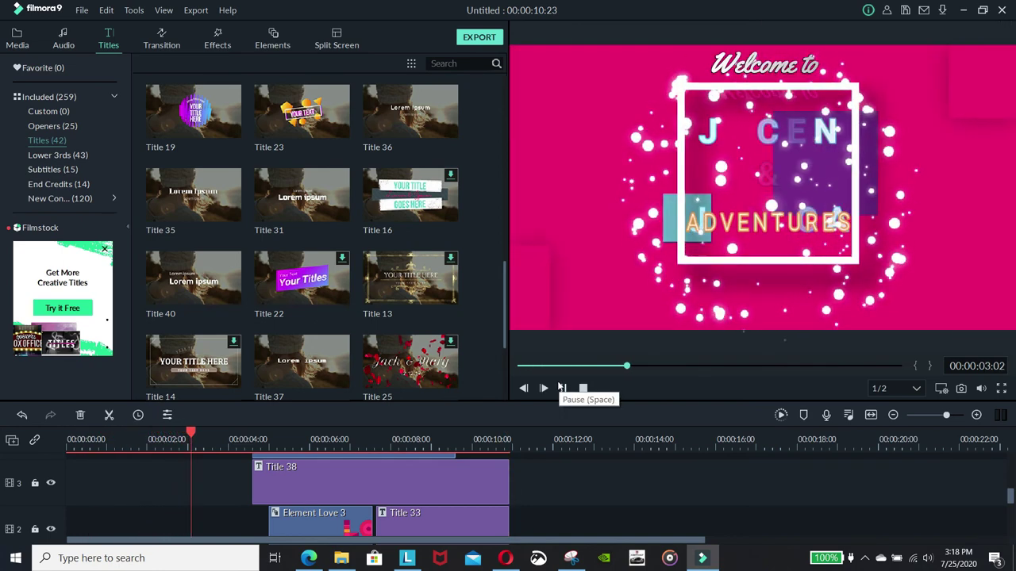
click(561, 388)
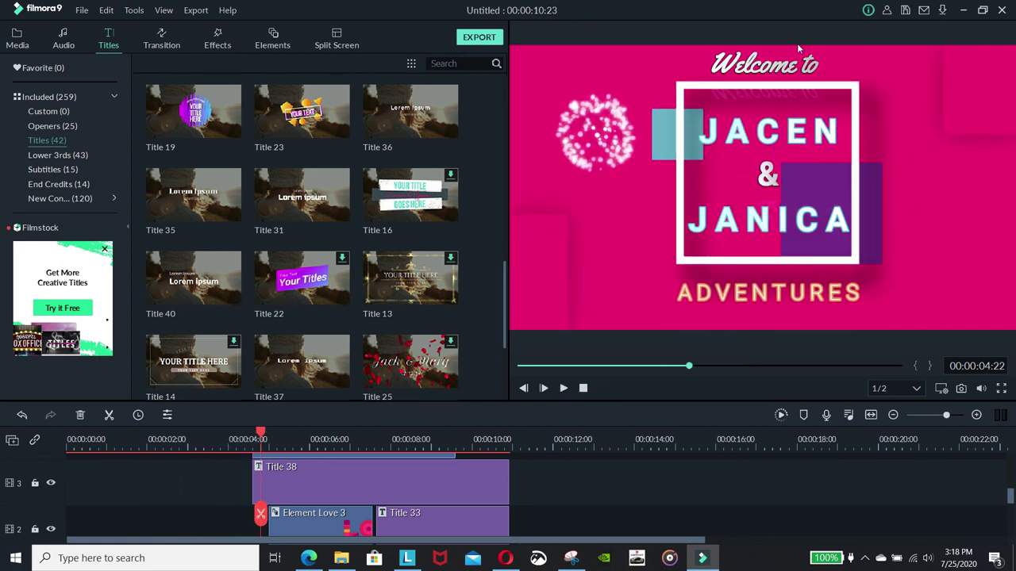
Apply the Up Down 2 animation to the whole "Welcome to" text in Title 33, confirm it and play the opener.
click(755, 72)
double_click(756, 73)
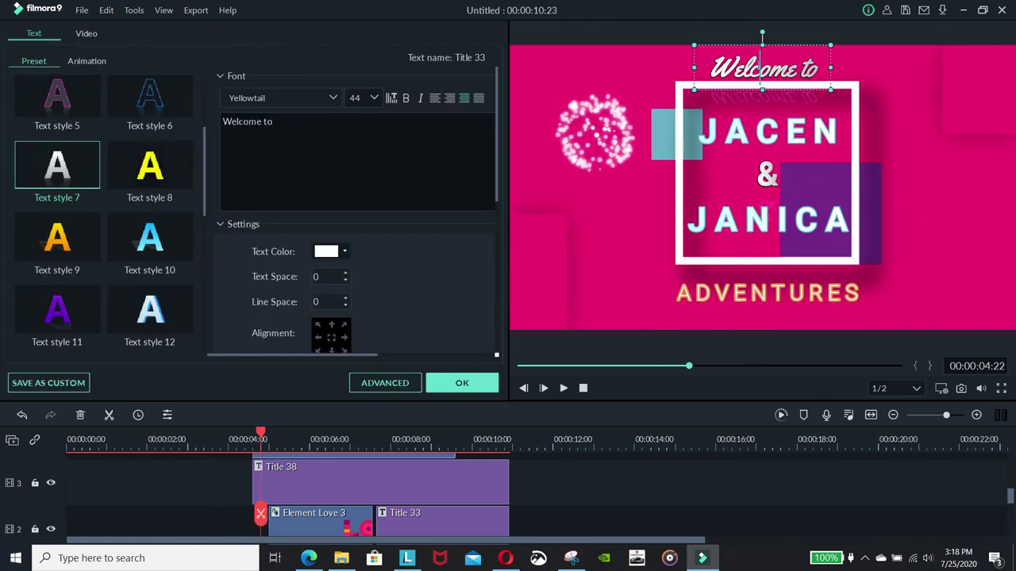
key(ctrl+a)
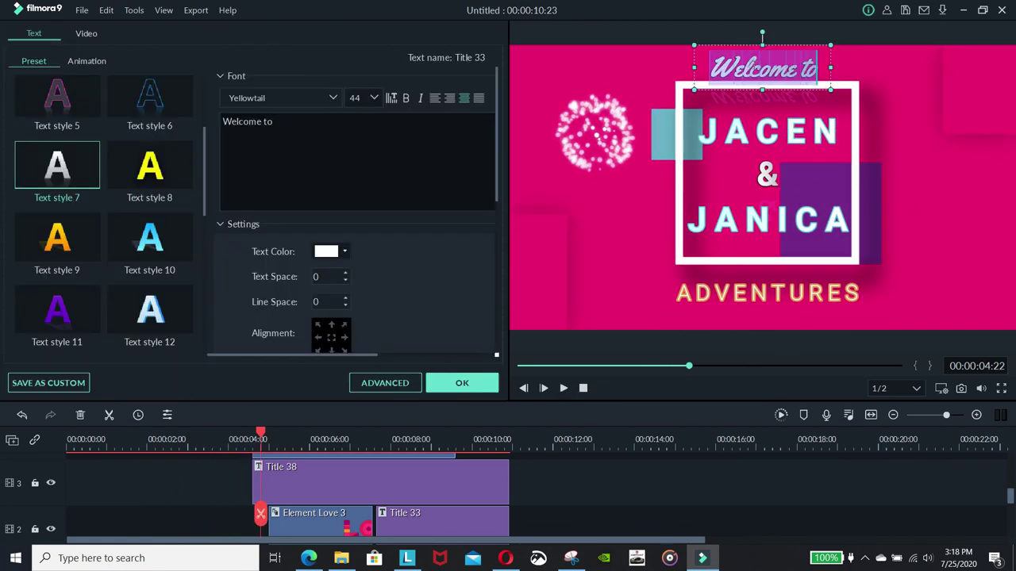
click(92, 69)
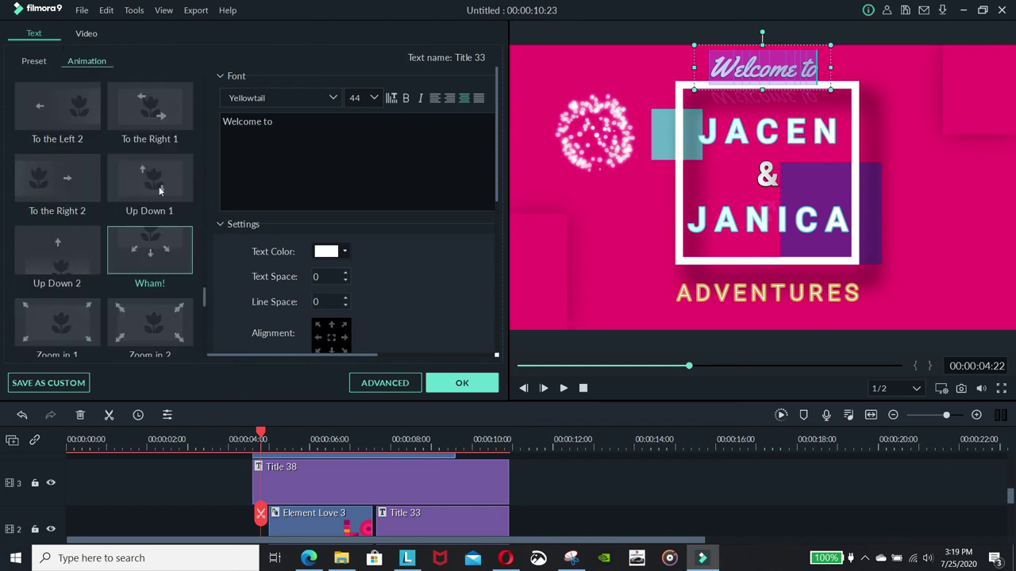
click(62, 264)
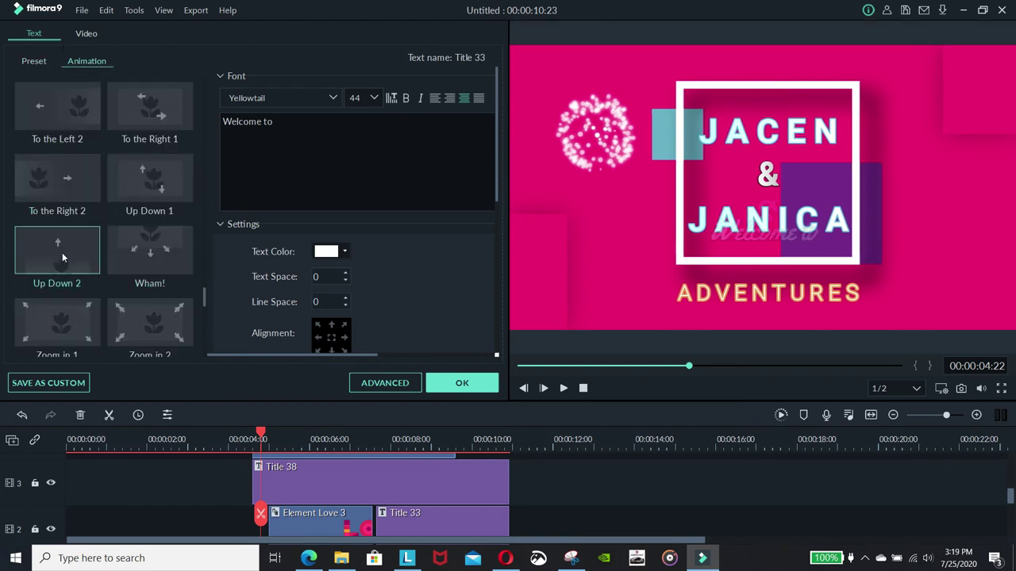
click(486, 384)
click(564, 388)
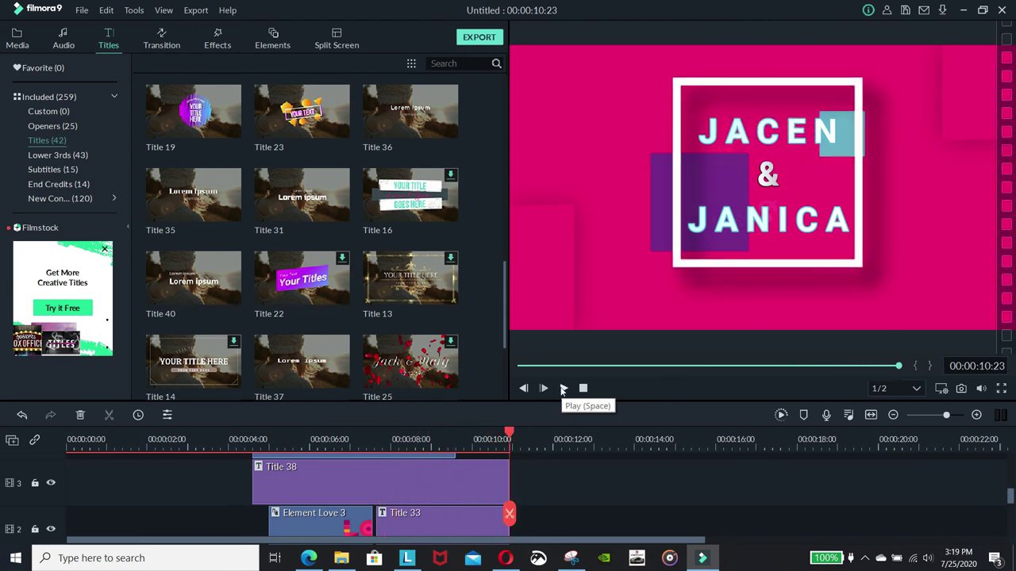
click(563, 388)
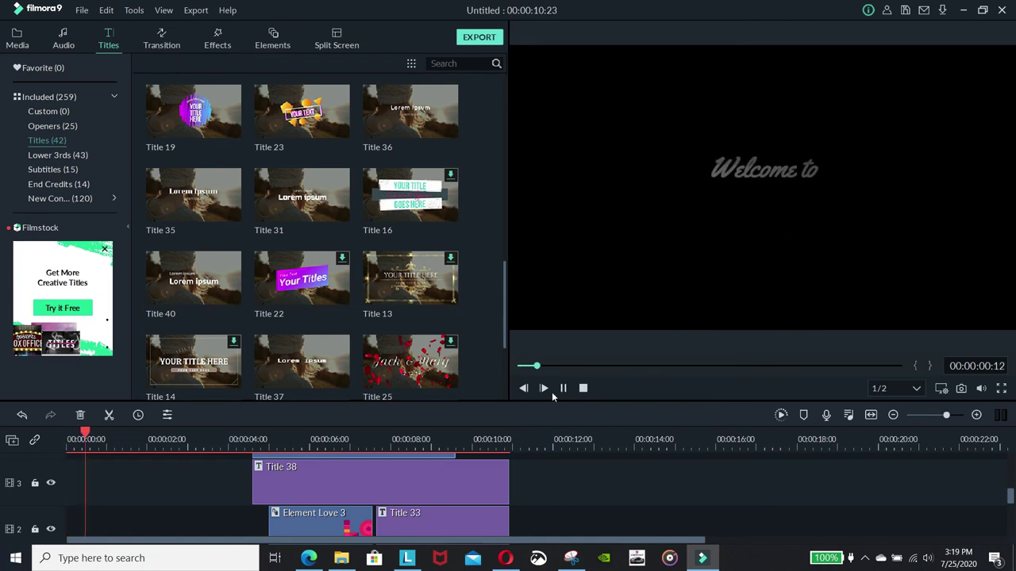
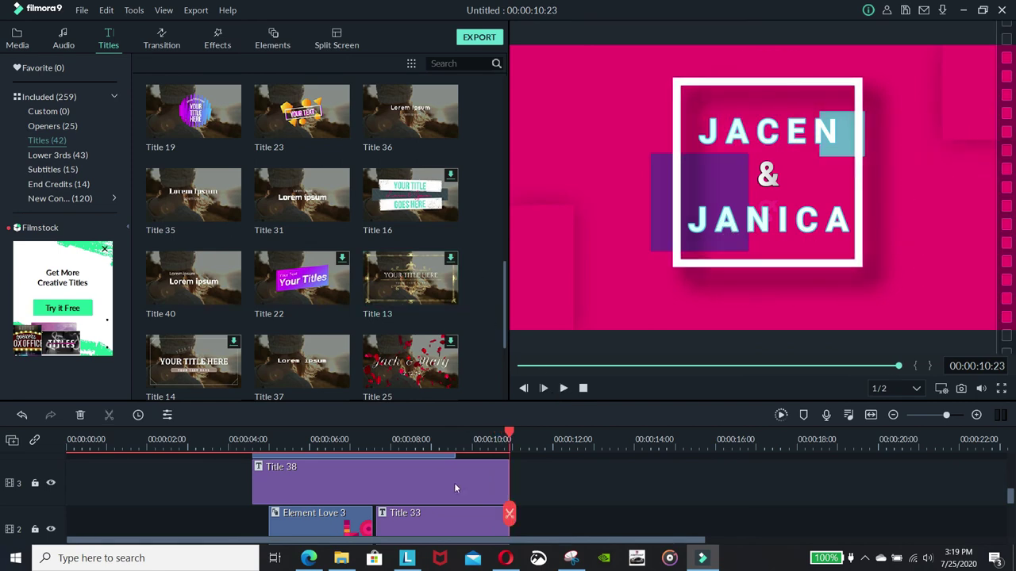
Show the empty project media library, then reduce the Filmora window to a floating size and move it up on the desktop.
scroll(455, 488, down, 5)
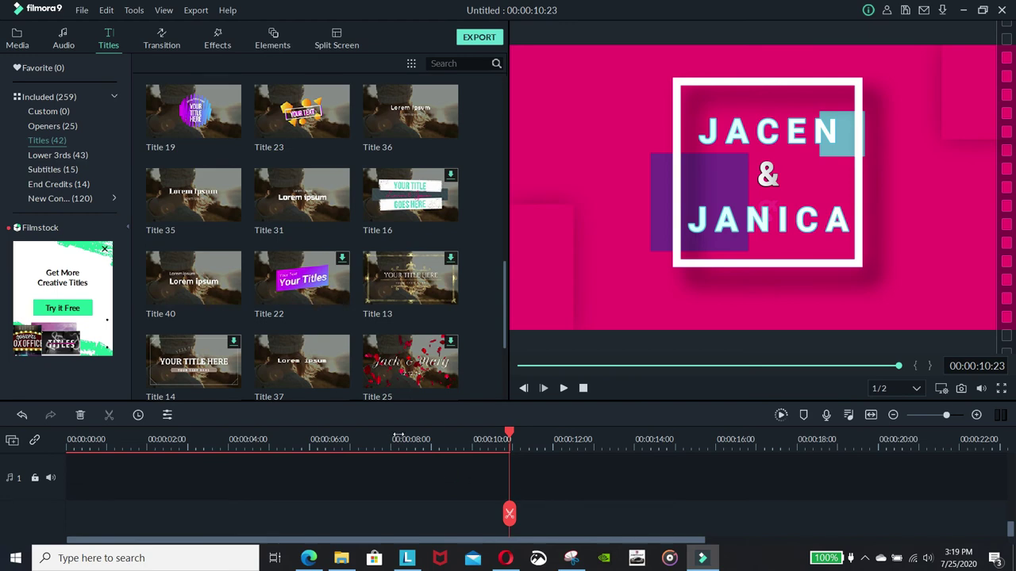
click(19, 40)
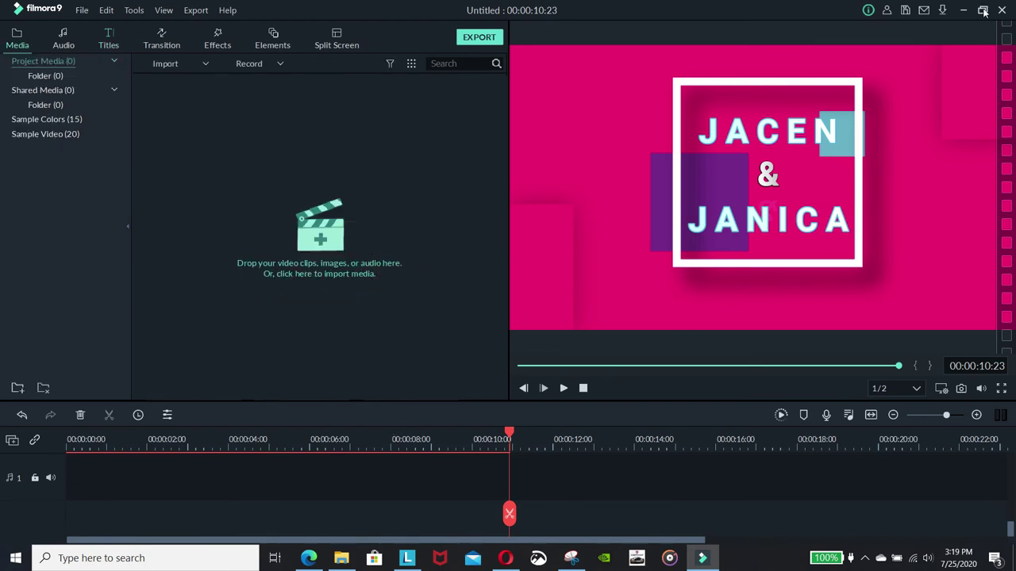
click(982, 10)
drag(575, 91, 439, 12)
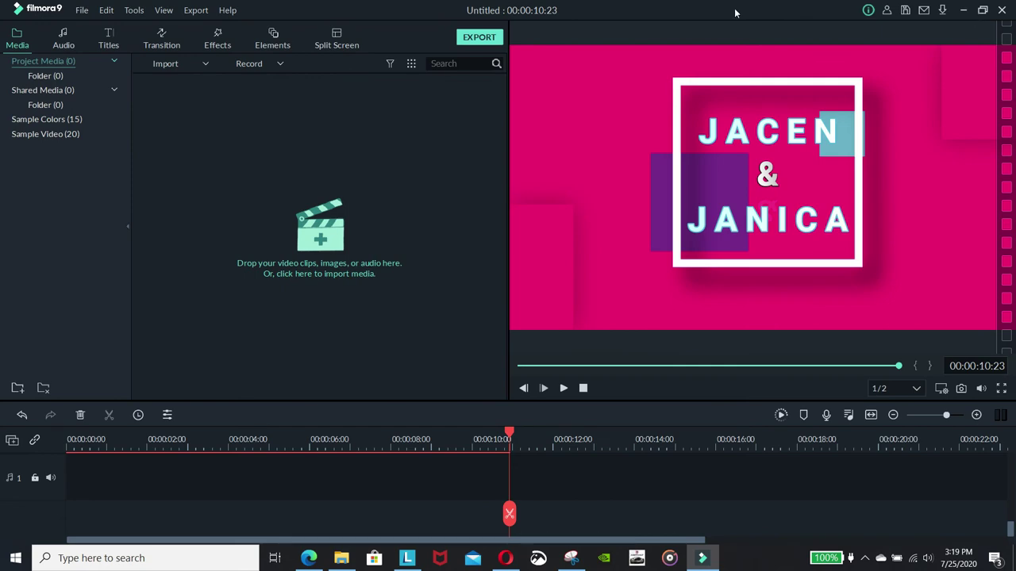
click(983, 11)
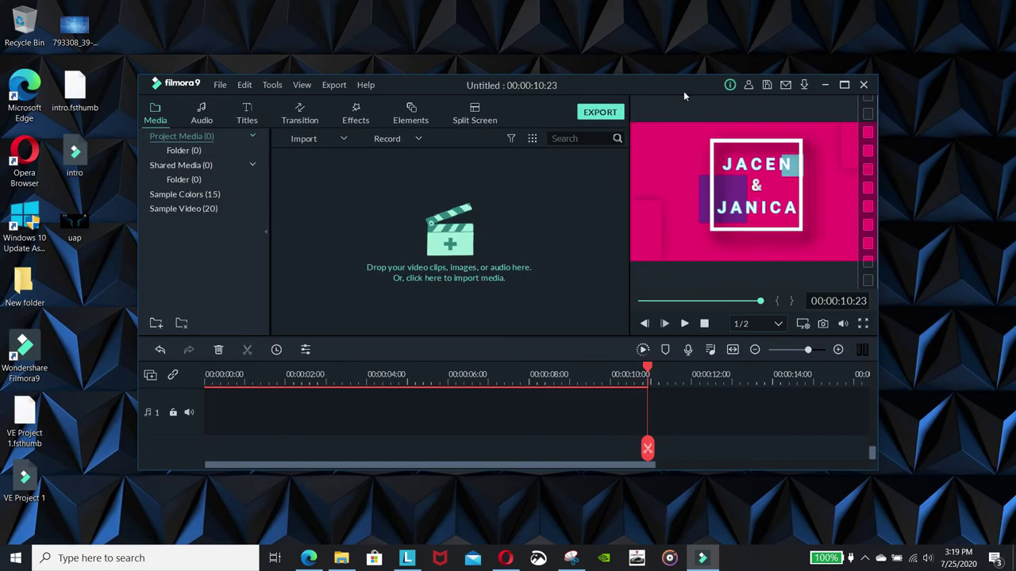
drag(684, 91, 701, 32)
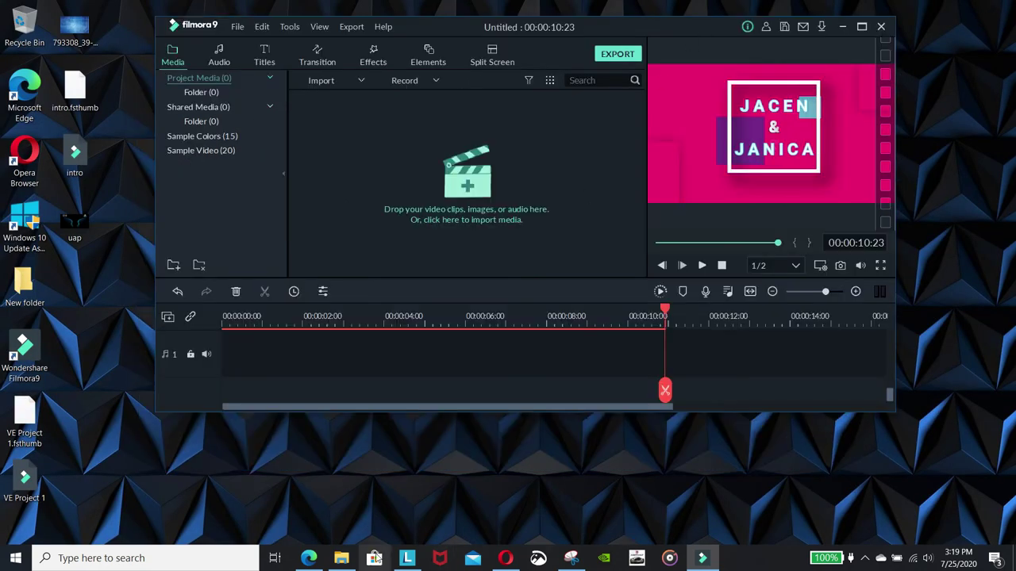
Switch to File Explorer and open the Childrens folder inside Music > YT music no copyright.
click(341, 557)
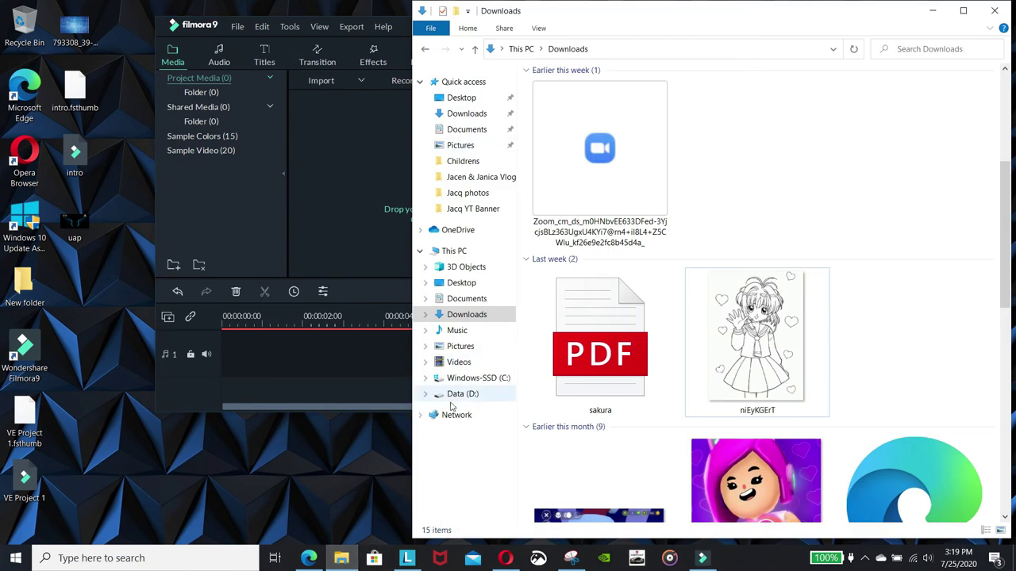
click(462, 331)
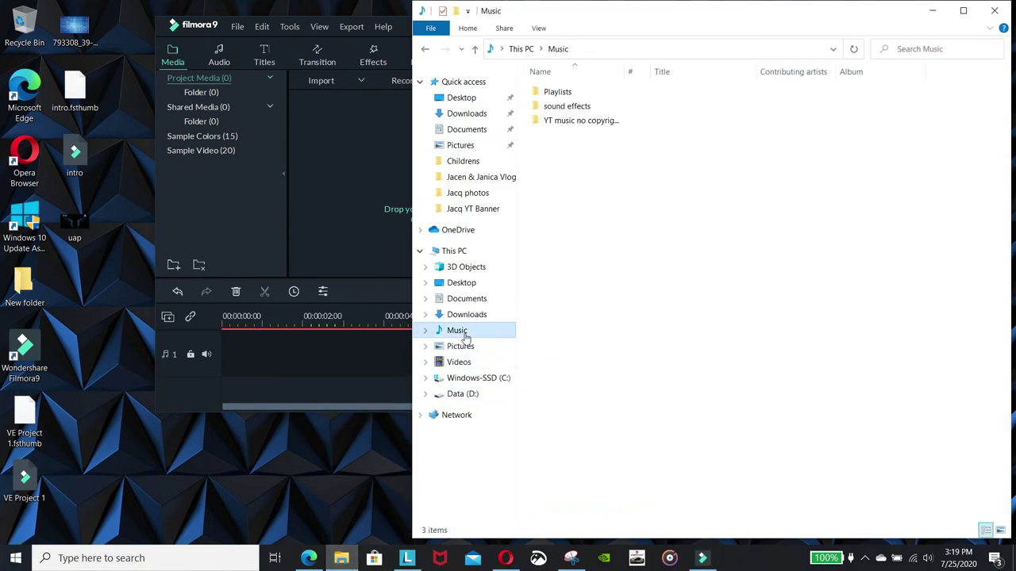
double_click(575, 123)
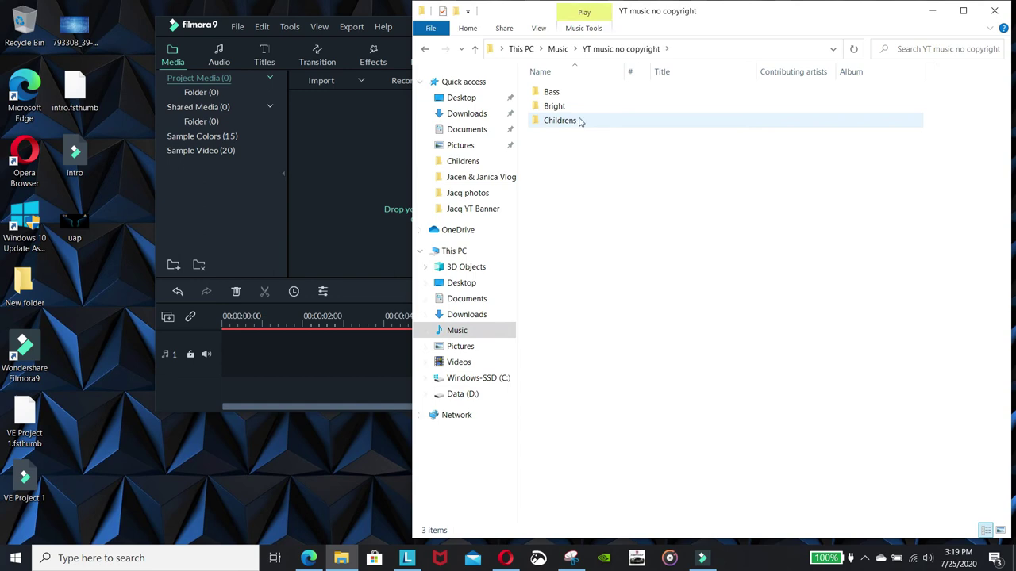
click(563, 122)
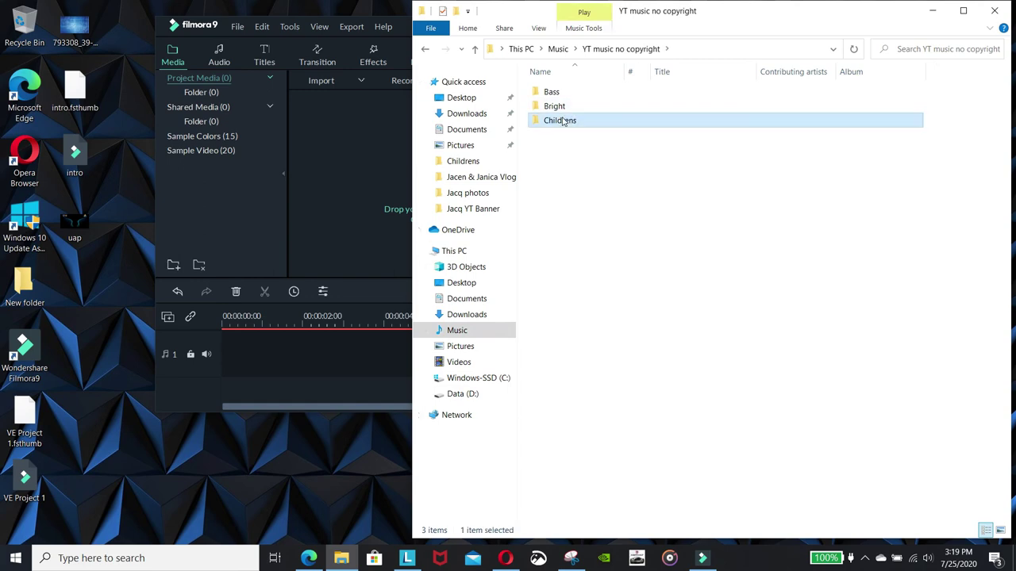
double_click(563, 121)
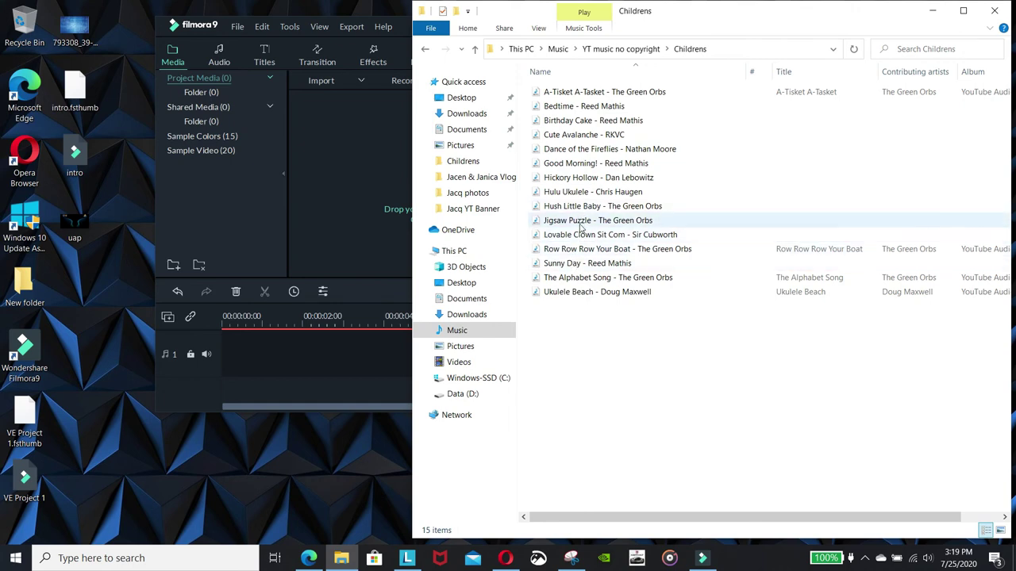
Listen to the "Sunny Day" track in the media player, moving the folder window out of the way, then close the player.
click(578, 269)
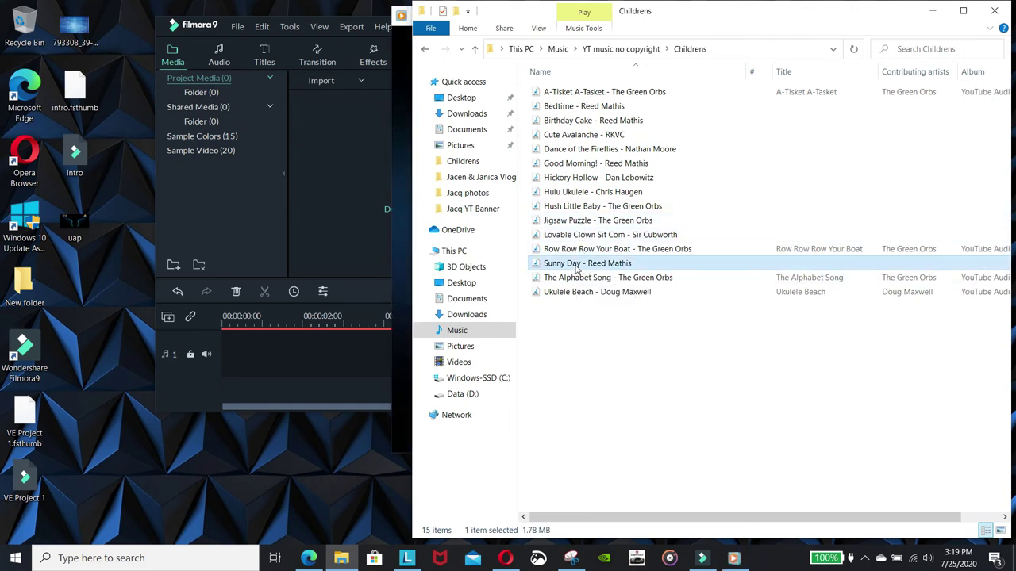
drag(776, 21, 688, 71)
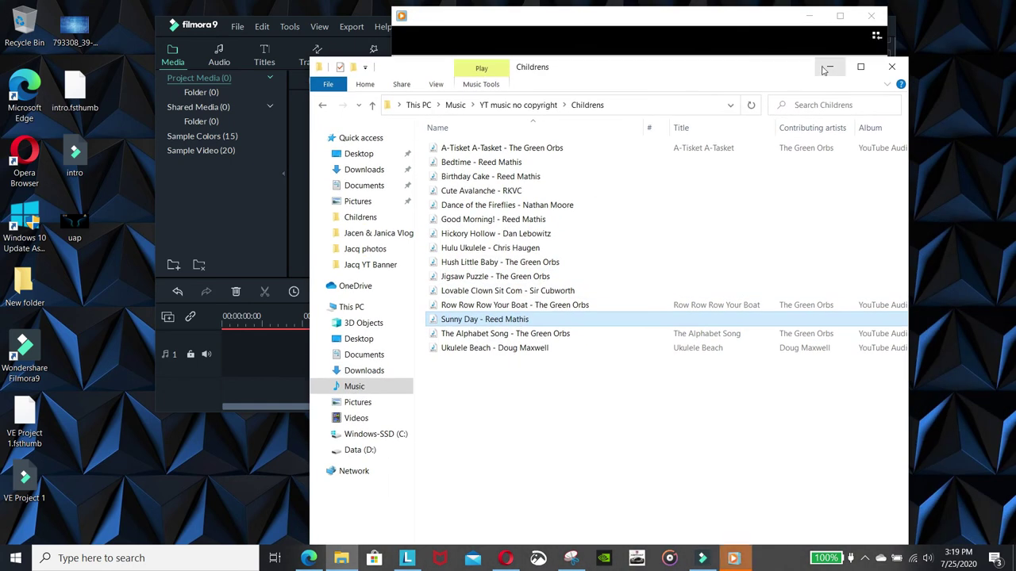
drag(790, 73, 736, 160)
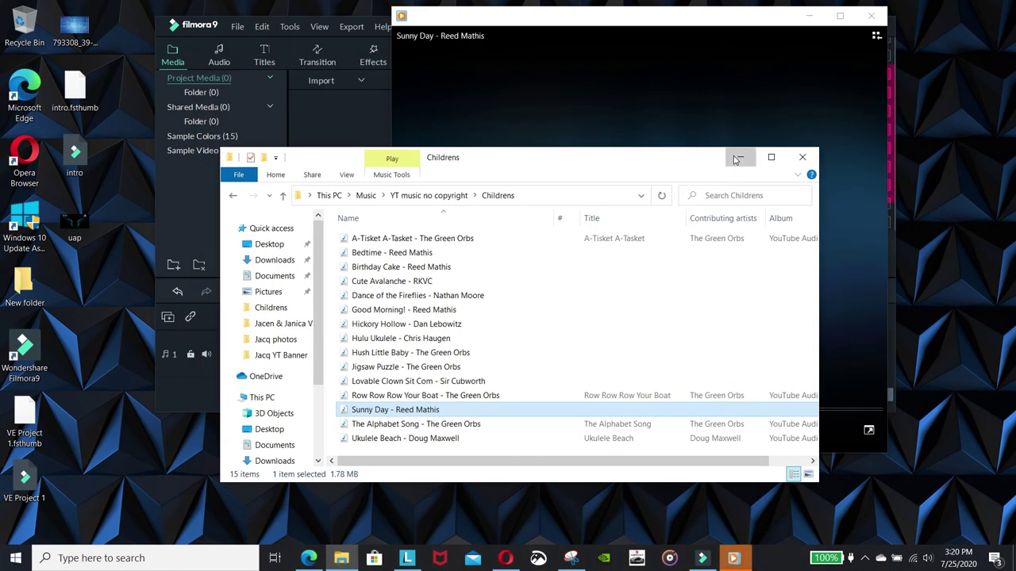
click(736, 160)
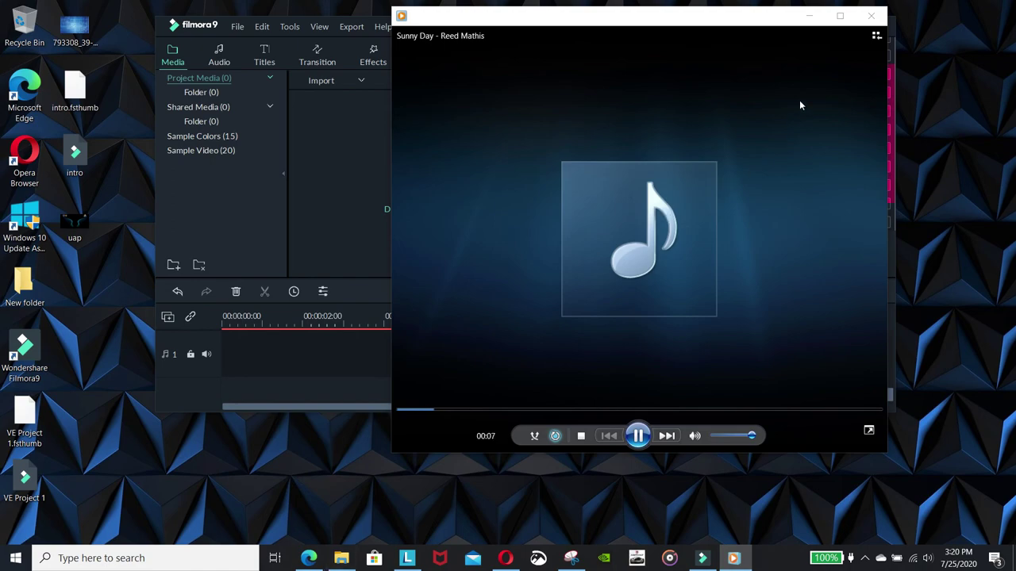
click(871, 15)
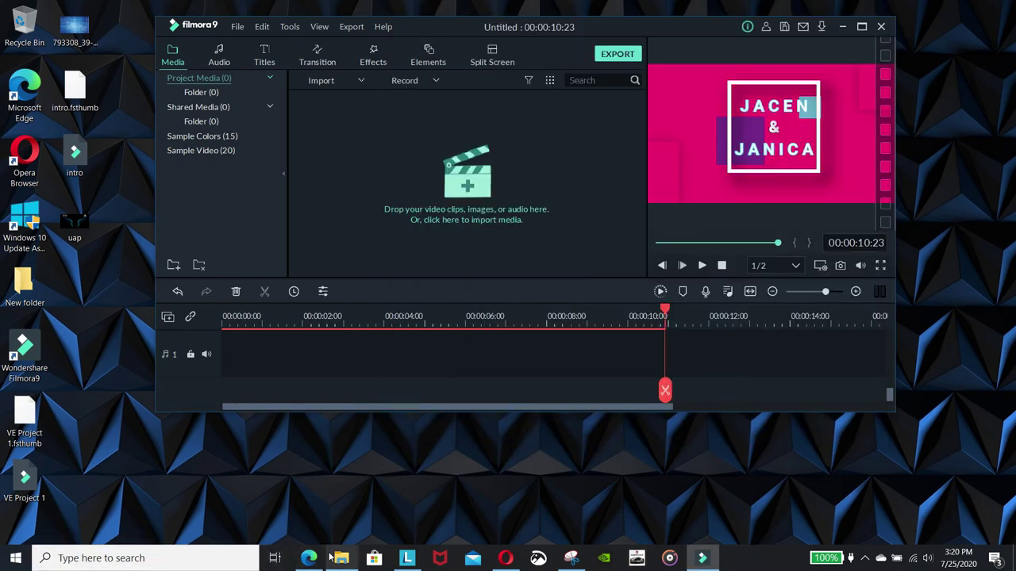
Bring the Childrens folder back beside Filmora and import the "Sunny Day" track into the project media.
click(341, 557)
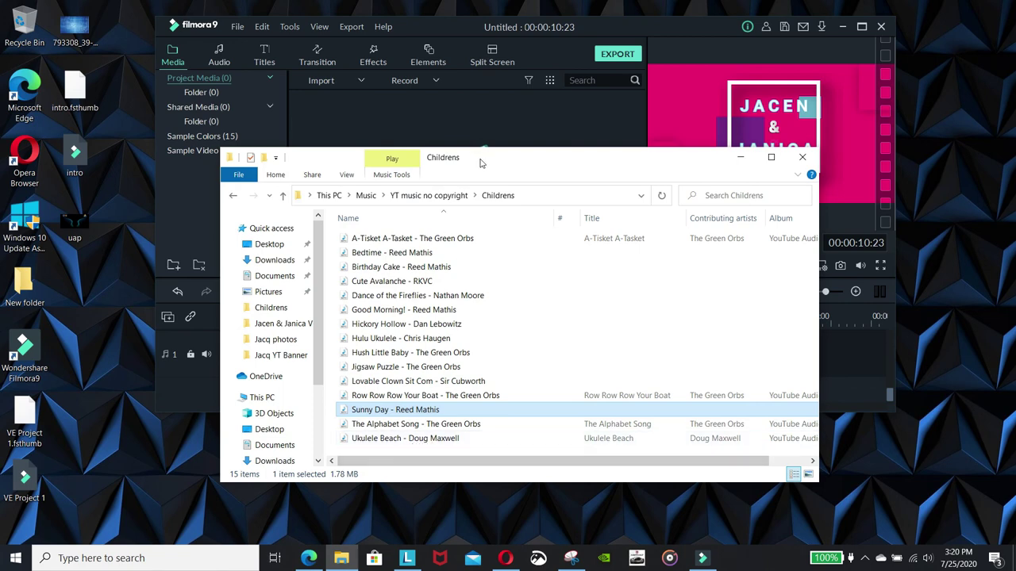
drag(479, 163, 789, 170)
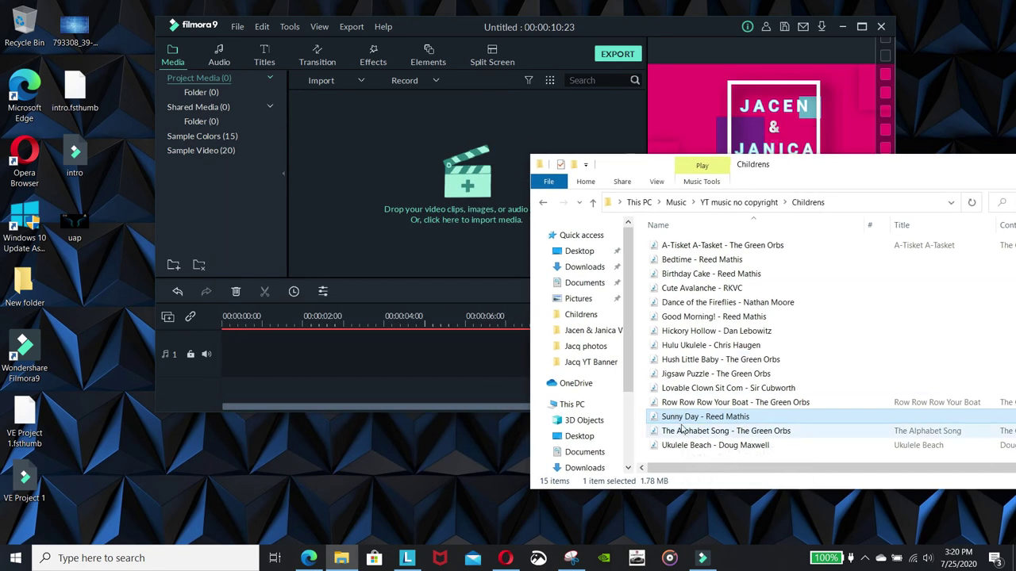
drag(676, 418, 447, 154)
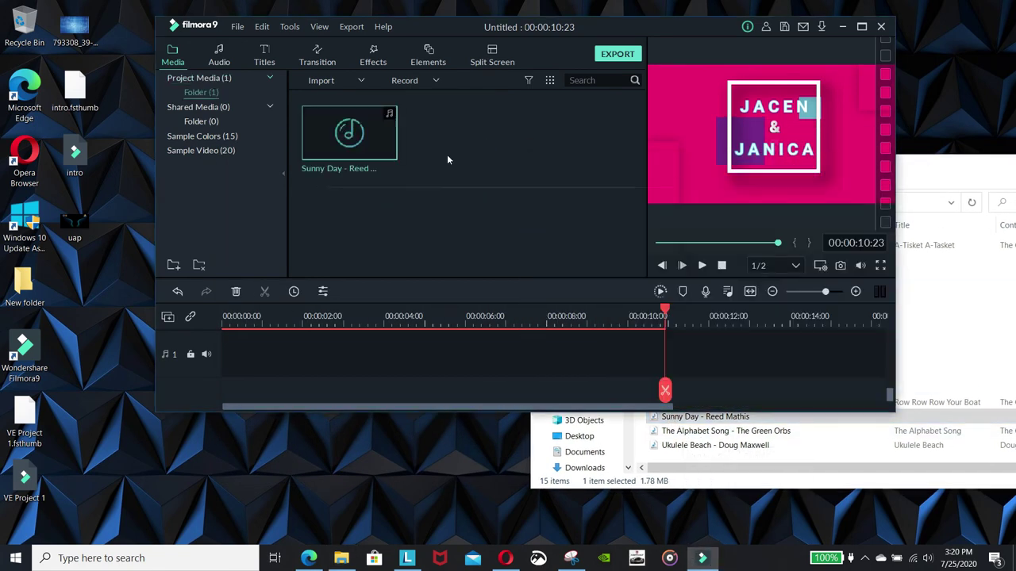
Add the "Sunny Day" music to audio track 1 and maximize the Filmora window.
click(350, 133)
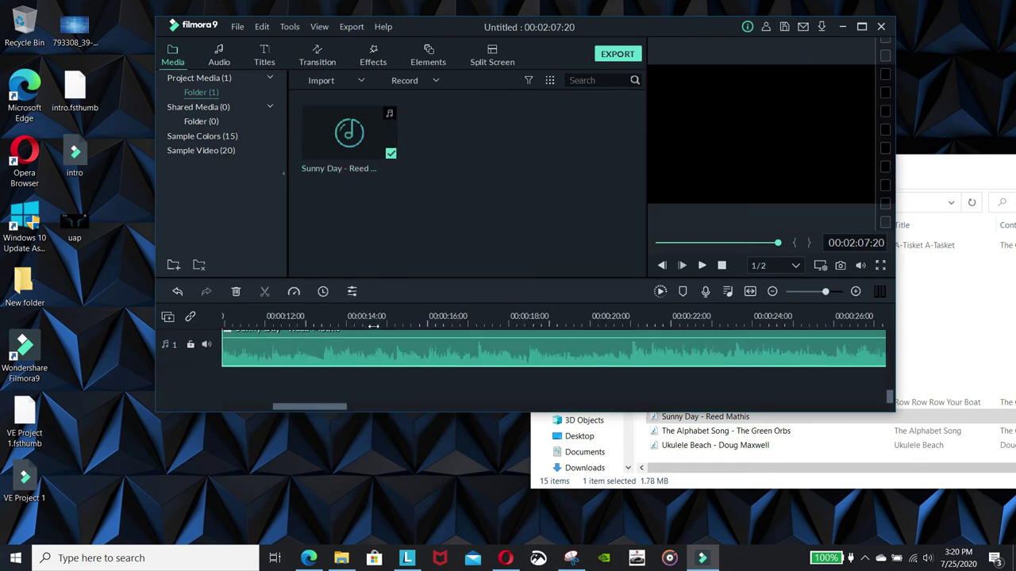
scroll(373, 326, up, 3)
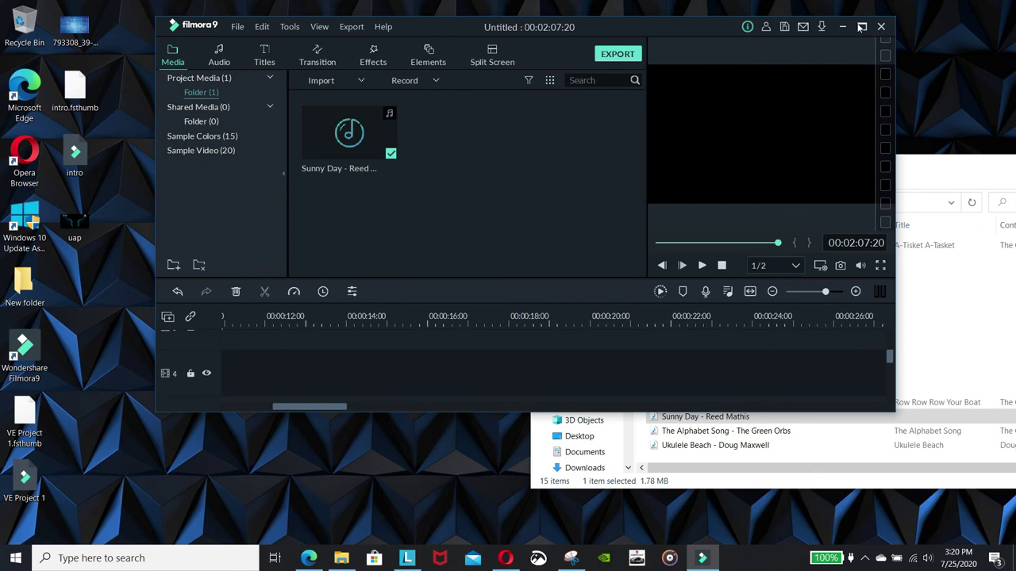
click(862, 27)
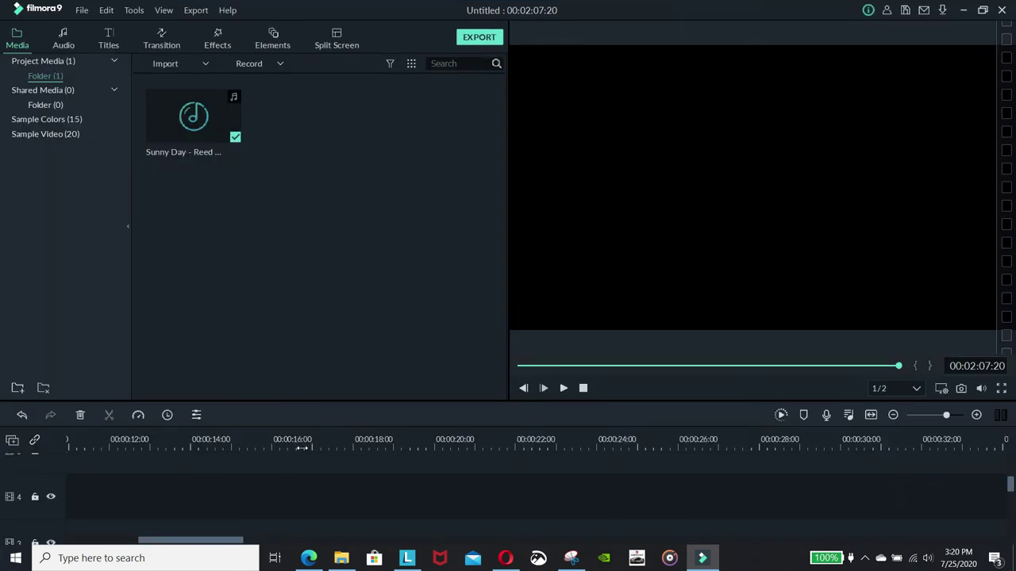
Enlarge the timeline area and look over the video tracks down to the music clip on audio track 1.
drag(310, 401, 344, 220)
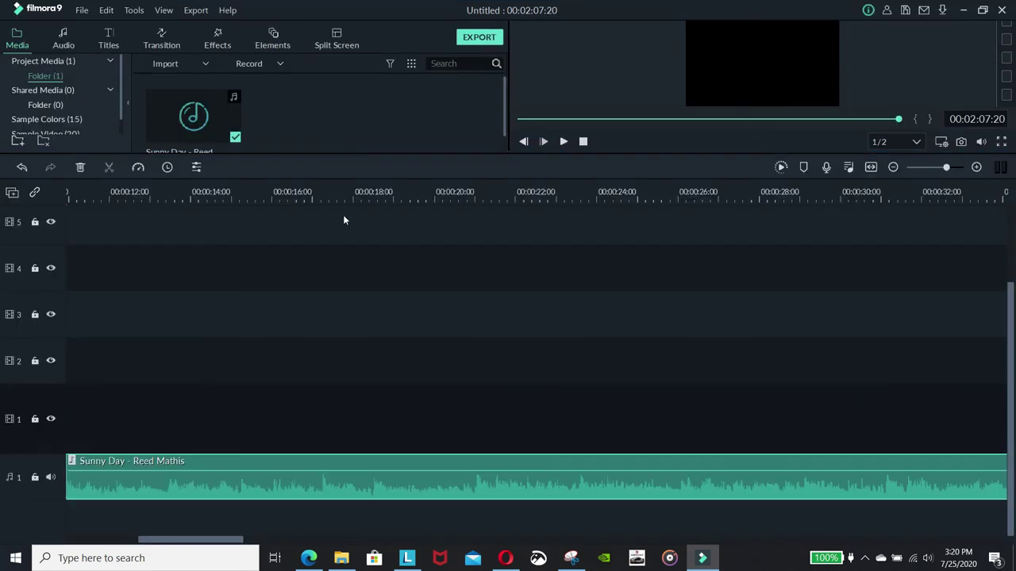
scroll(334, 385, up, 2)
scroll(332, 361, down, 2)
scroll(332, 363, up, 2)
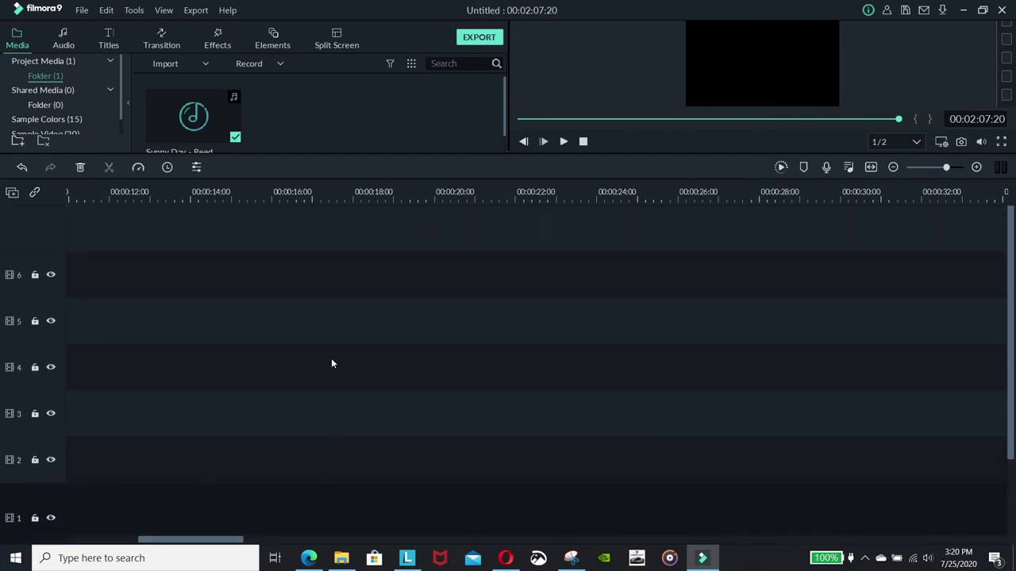
scroll(331, 364, down, 2)
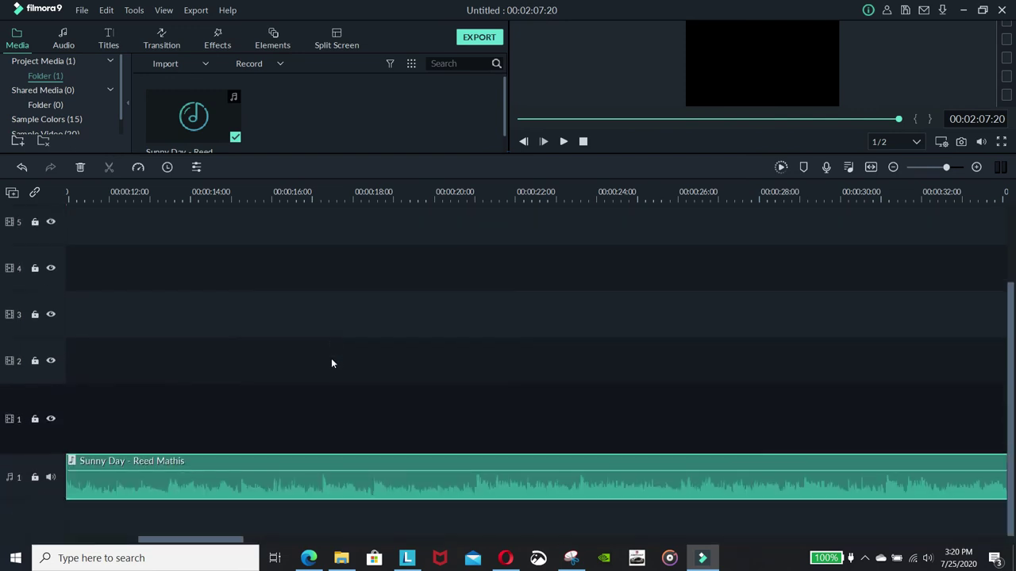
scroll(332, 364, up, 1)
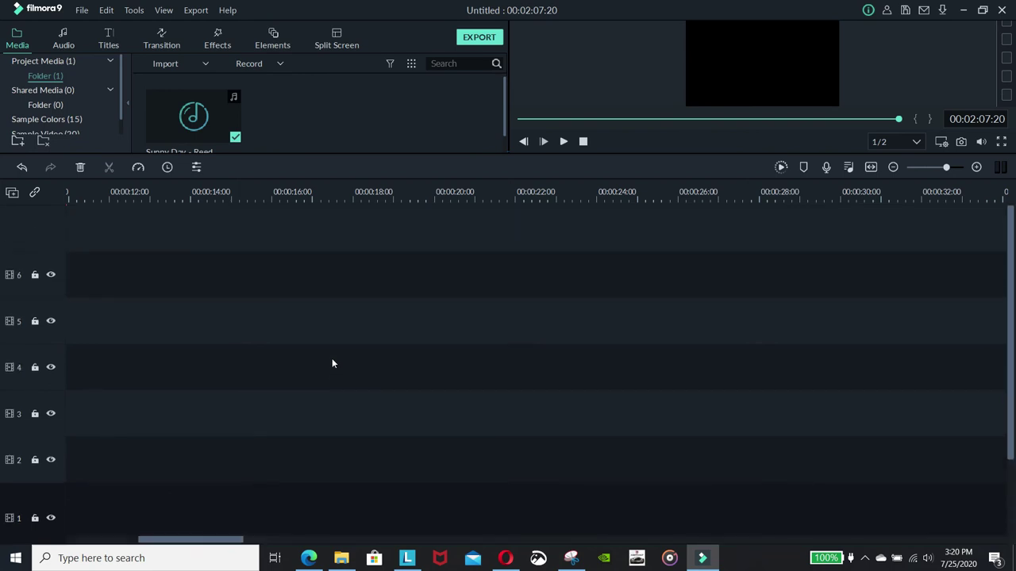
scroll(332, 363, down, 1)
scroll(332, 363, down, 1)
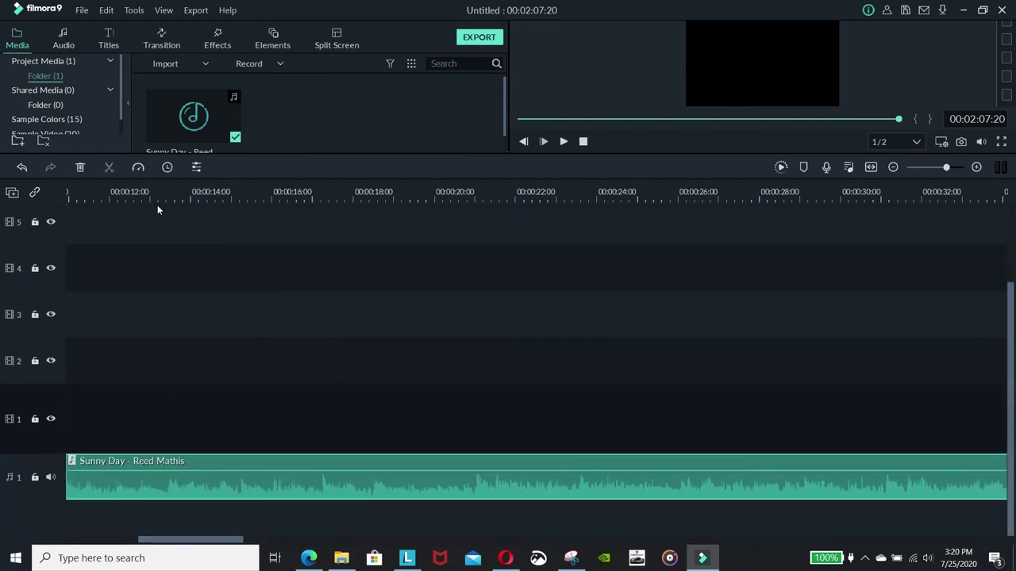
Leave the project file commands unused and reduce the Filmora window to its floating size over the desktop.
click(89, 14)
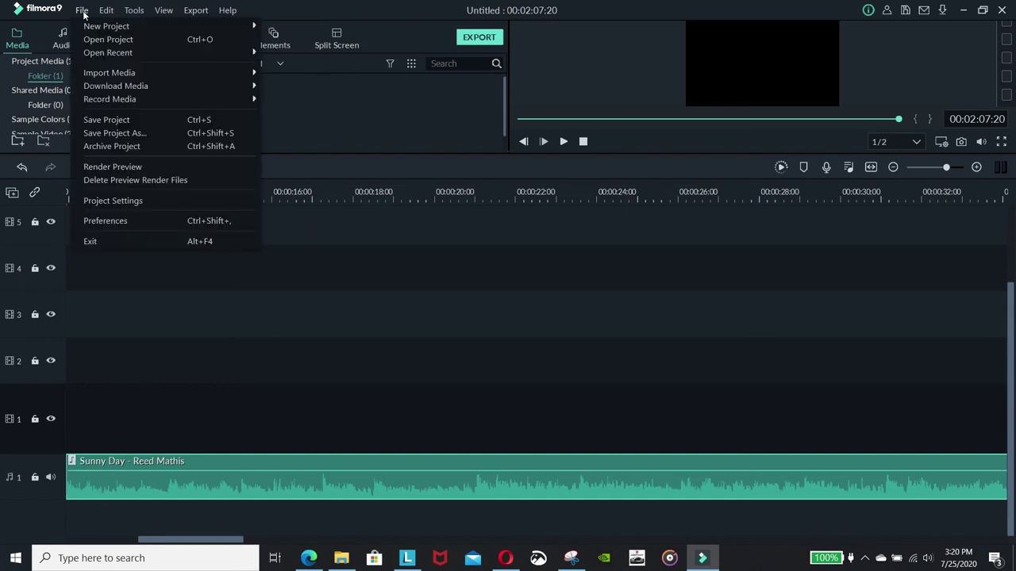
click(981, 9)
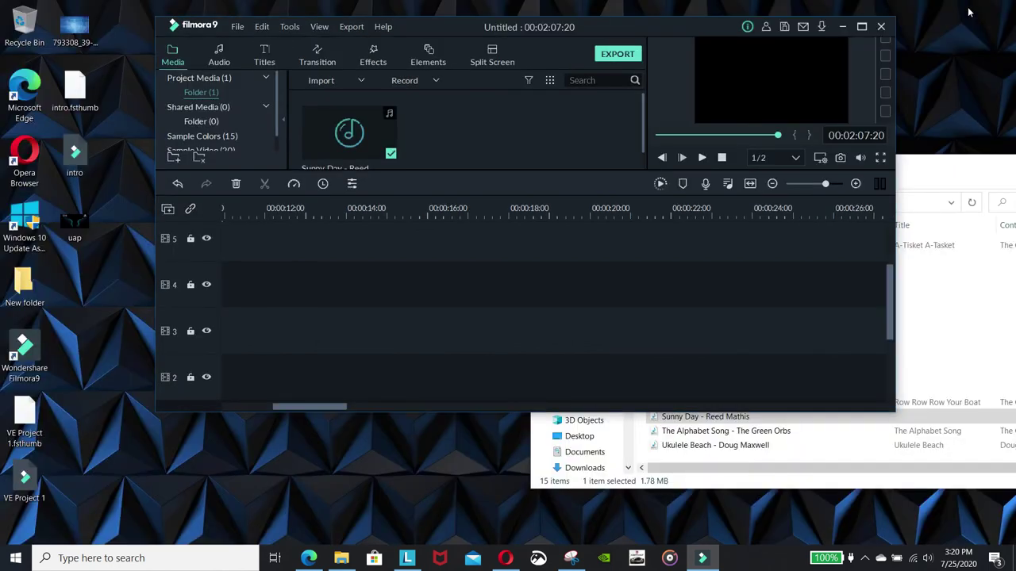
Move the "Sunny Day" music clip to the very beginning of audio track 1, removing the empty gap before it.
drag(600, 38, 574, 51)
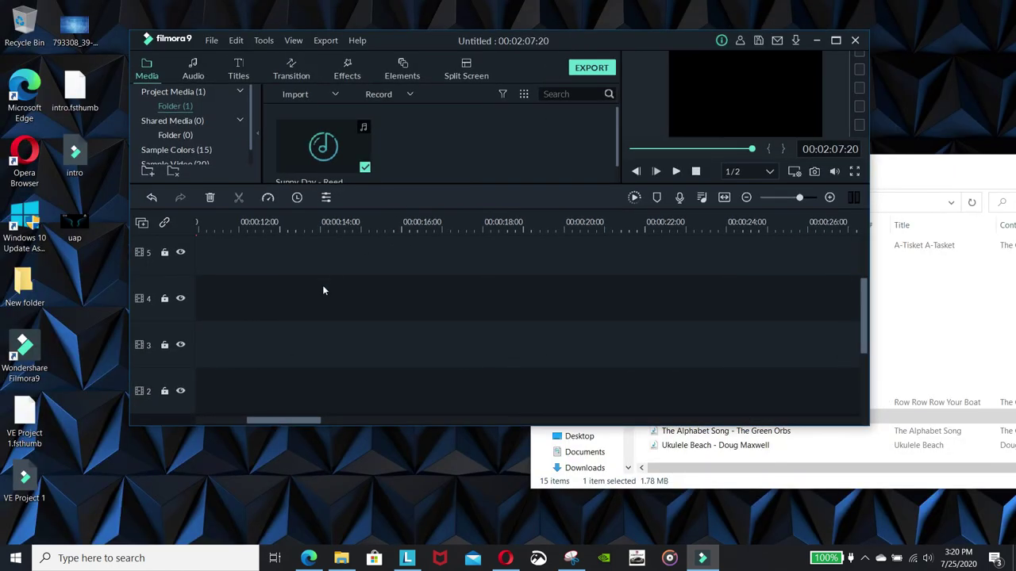
scroll(325, 289, up, 2)
scroll(317, 306, down, 5)
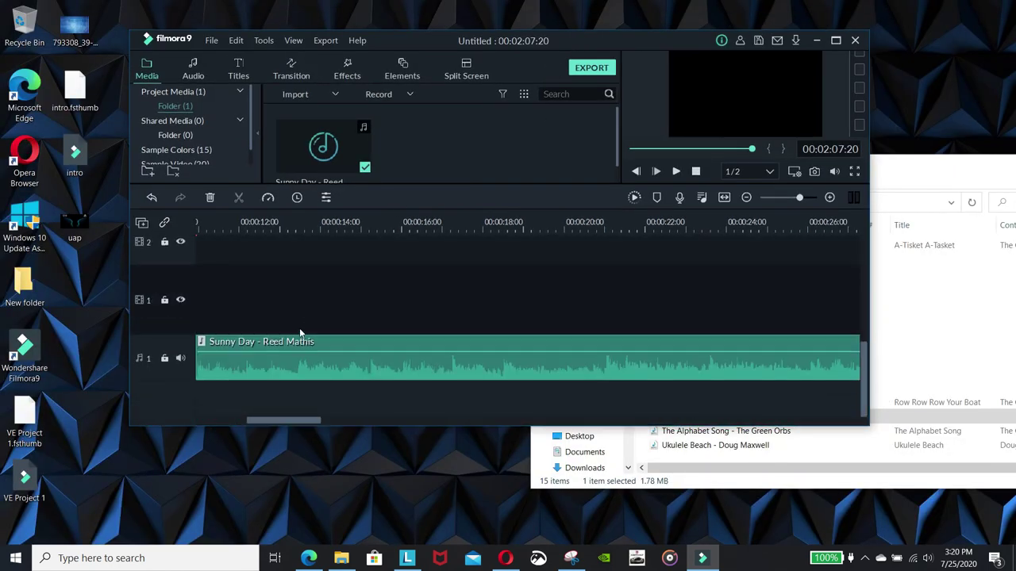
scroll(166, 359, left, 5)
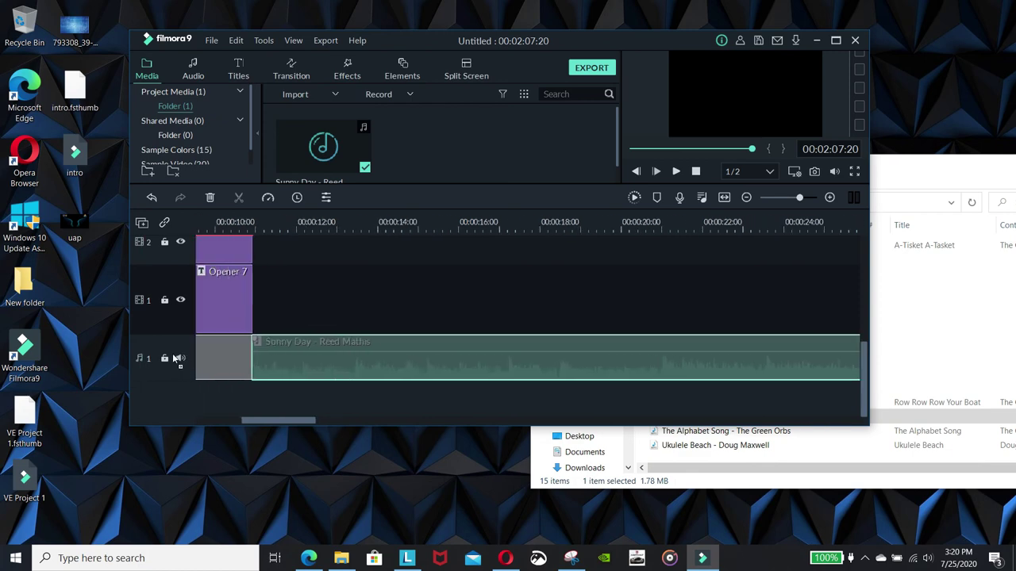
scroll(168, 359, left, 3)
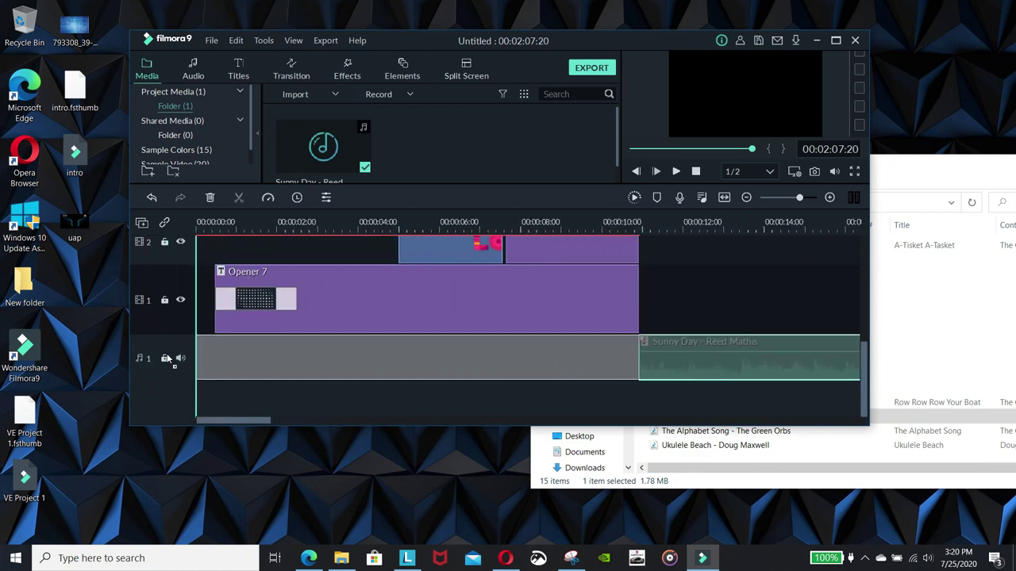
key(Delete)
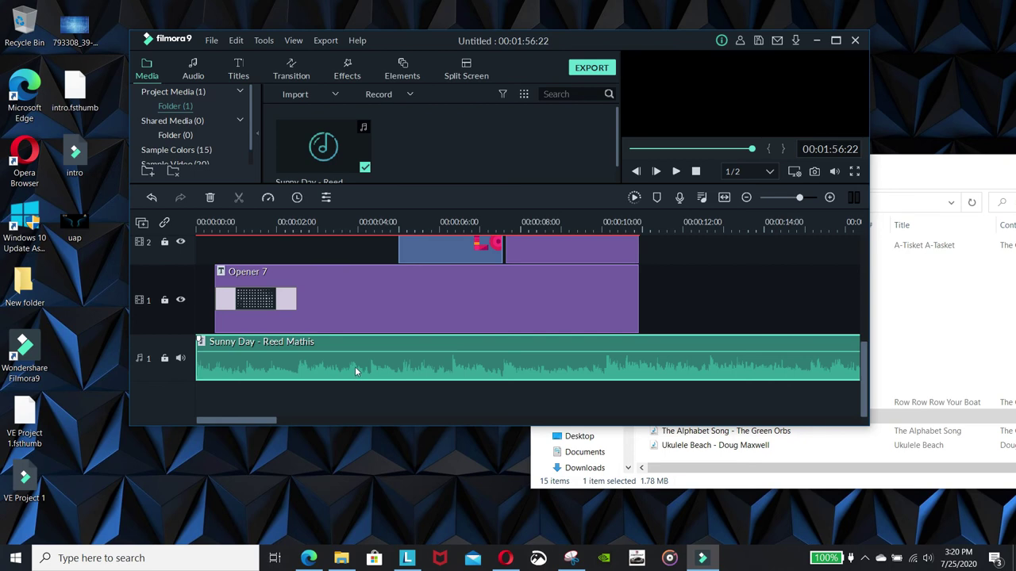
Start saving the project and create a new folder on the Data (D:) drive named after the two children.
key(ctrl+s)
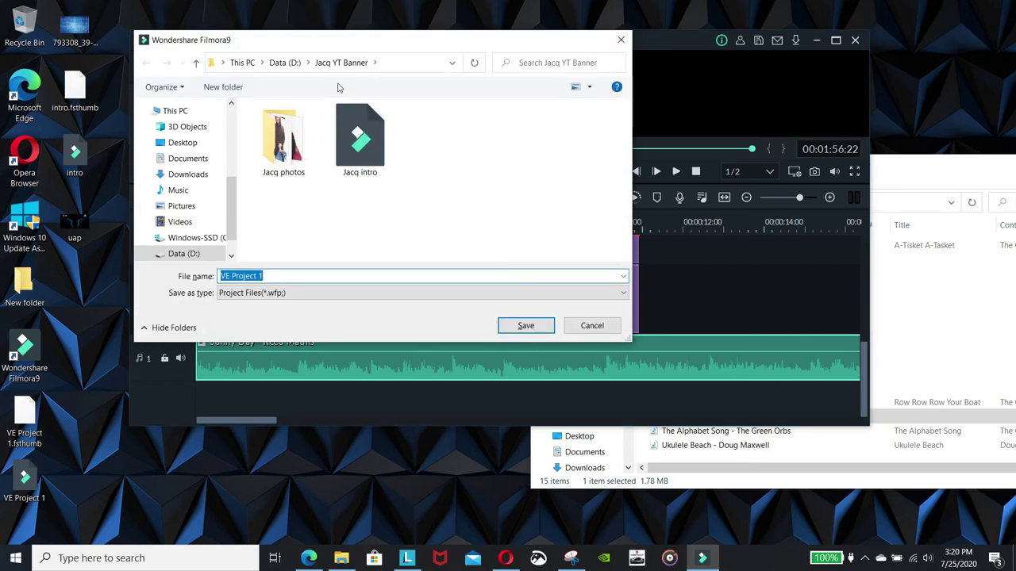
click(284, 63)
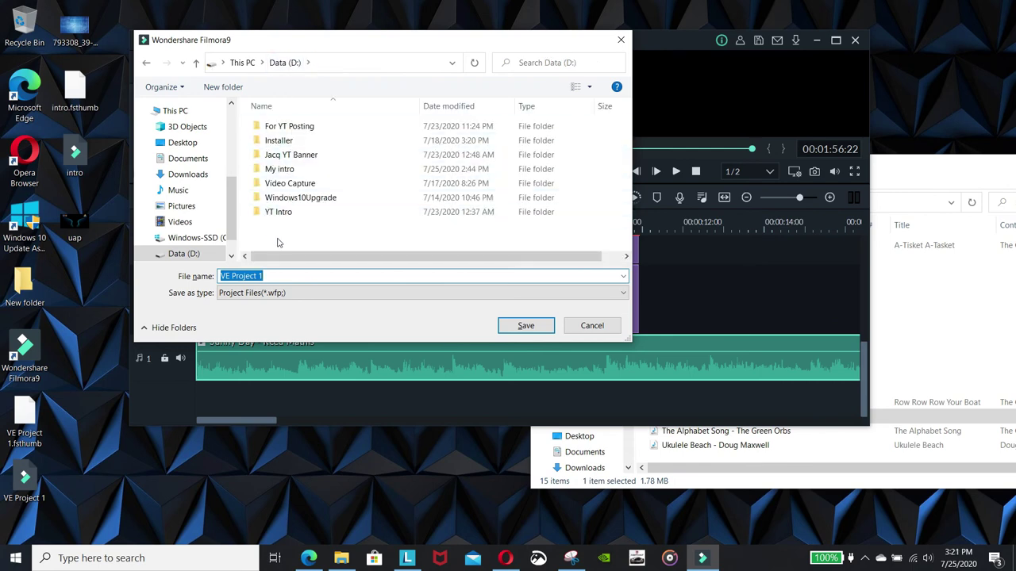
click(245, 86)
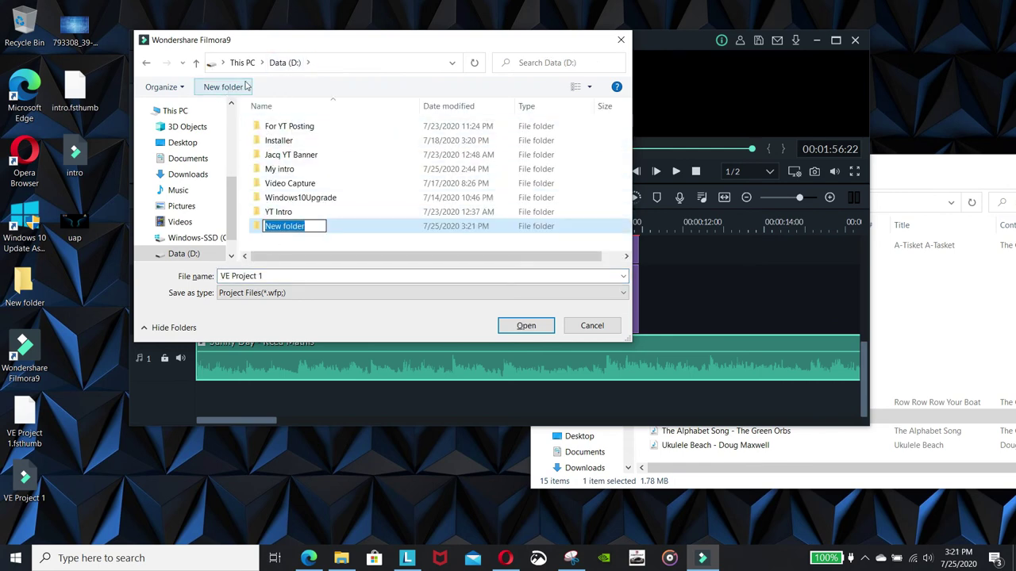
text(Ja)
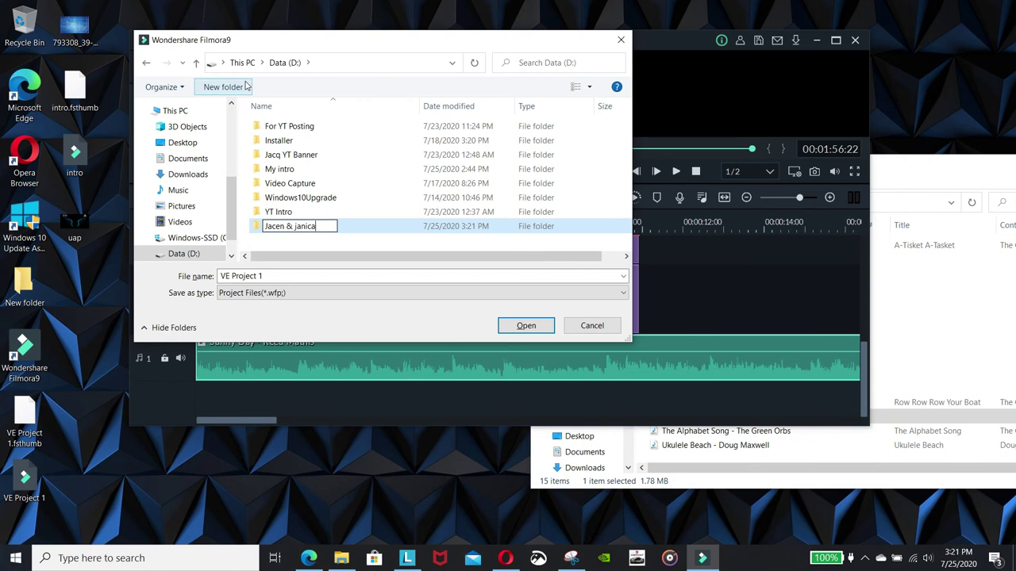
text(cen & janica)
key(Return)
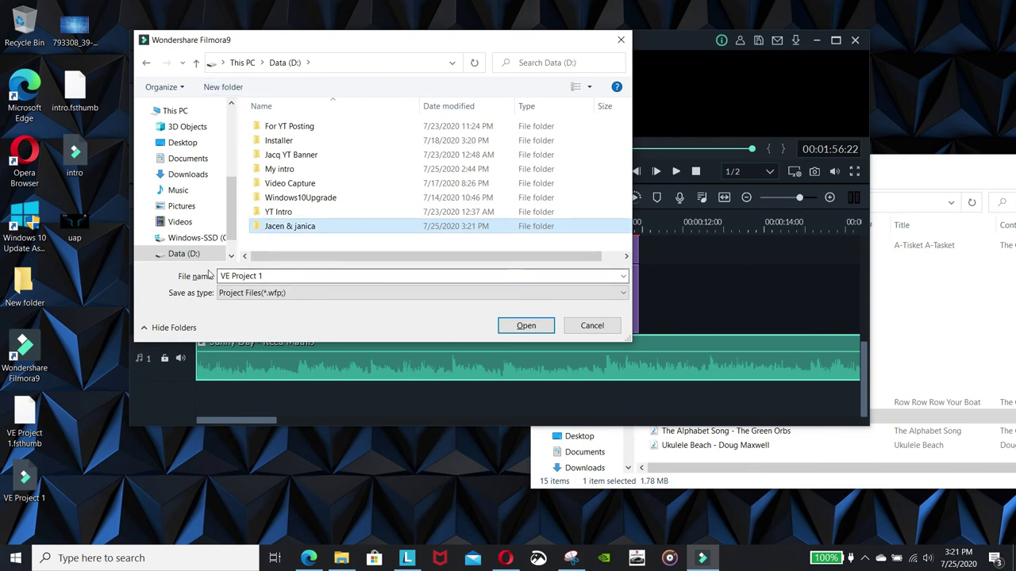
Try to open the children's vlogs folder from Quick access as the save location.
key(BackSpace)
key(BackSpace)
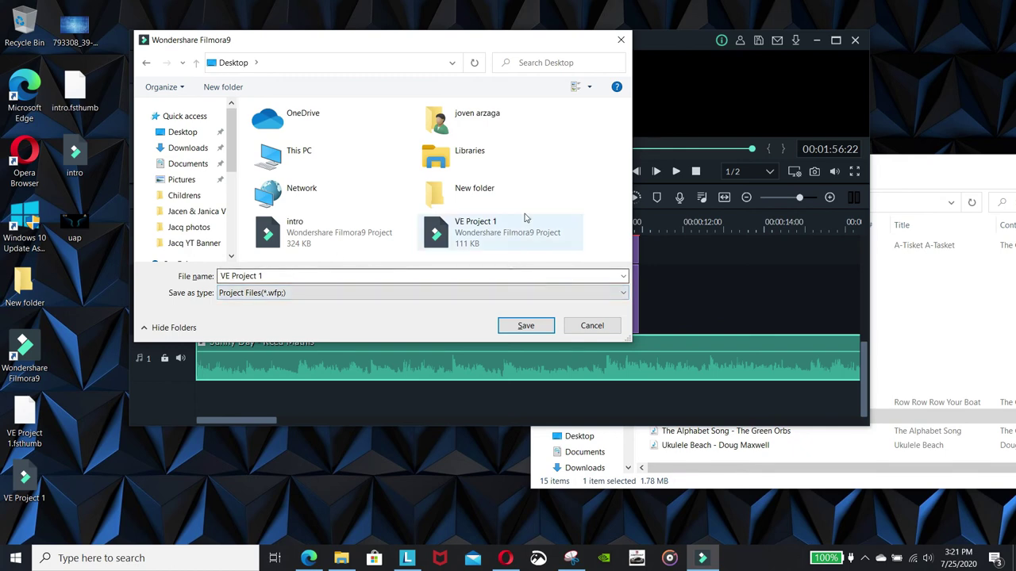
click(206, 215)
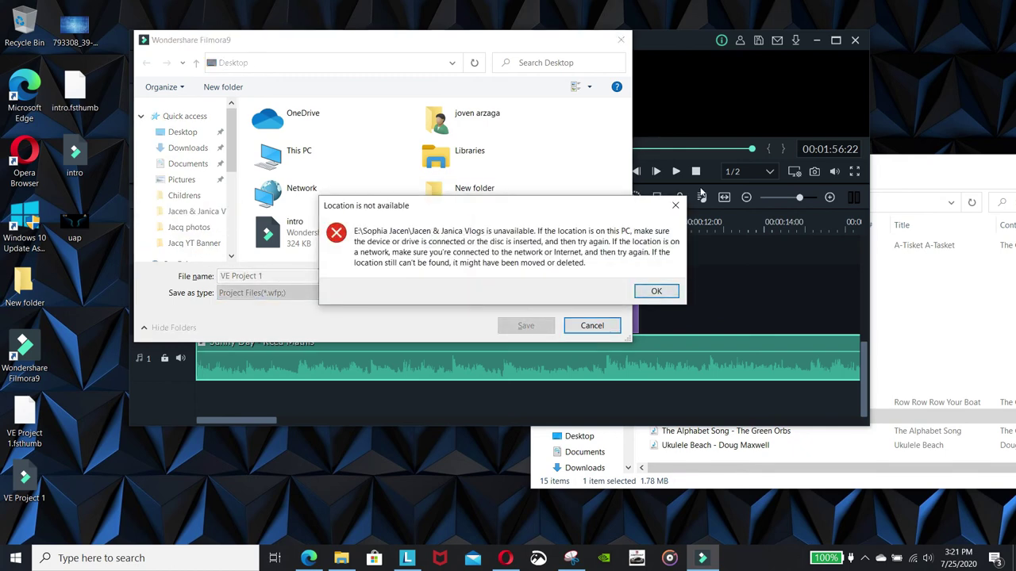
click(675, 206)
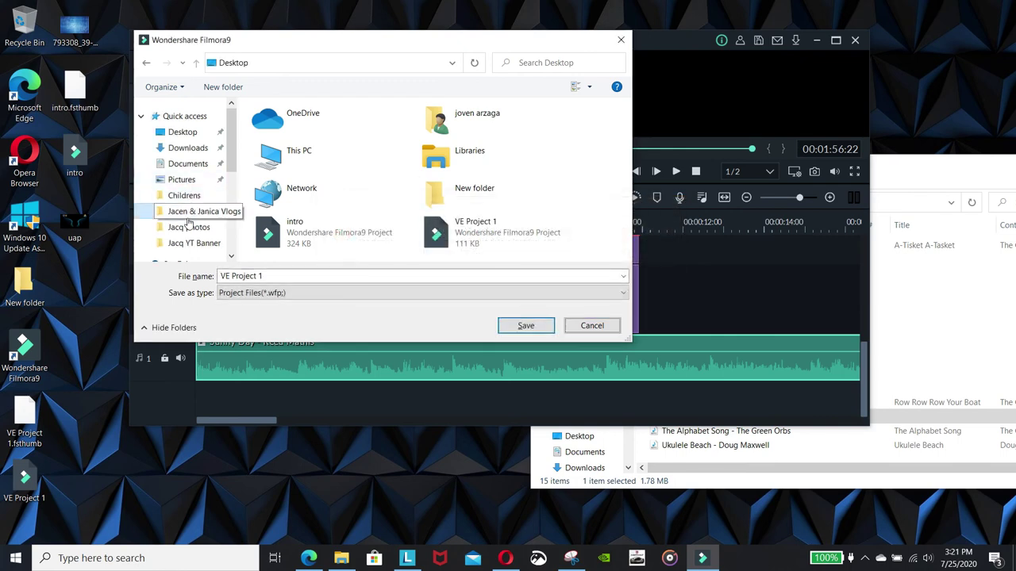
scroll(189, 224, down, 1)
click(189, 184)
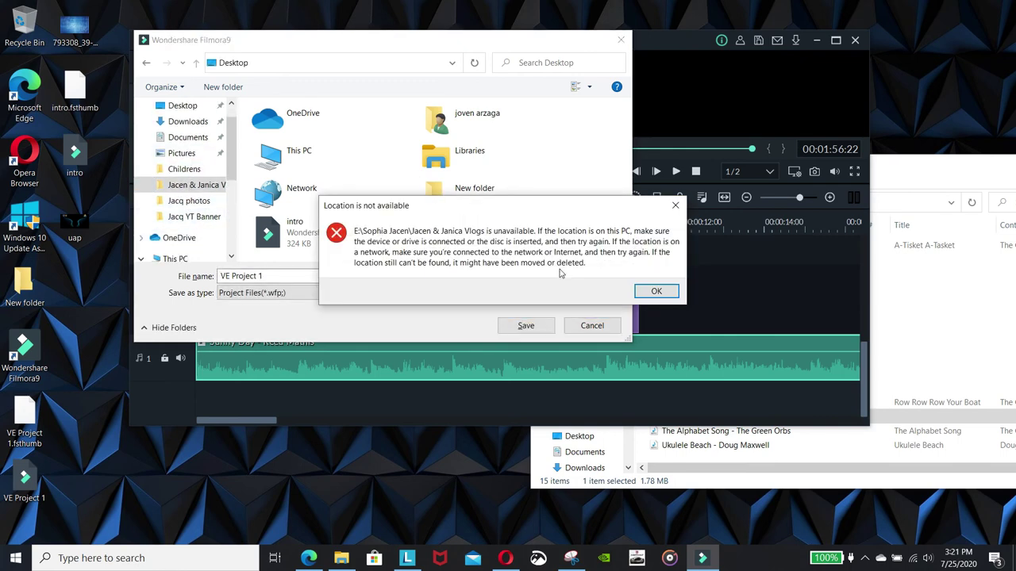
click(657, 291)
click(434, 159)
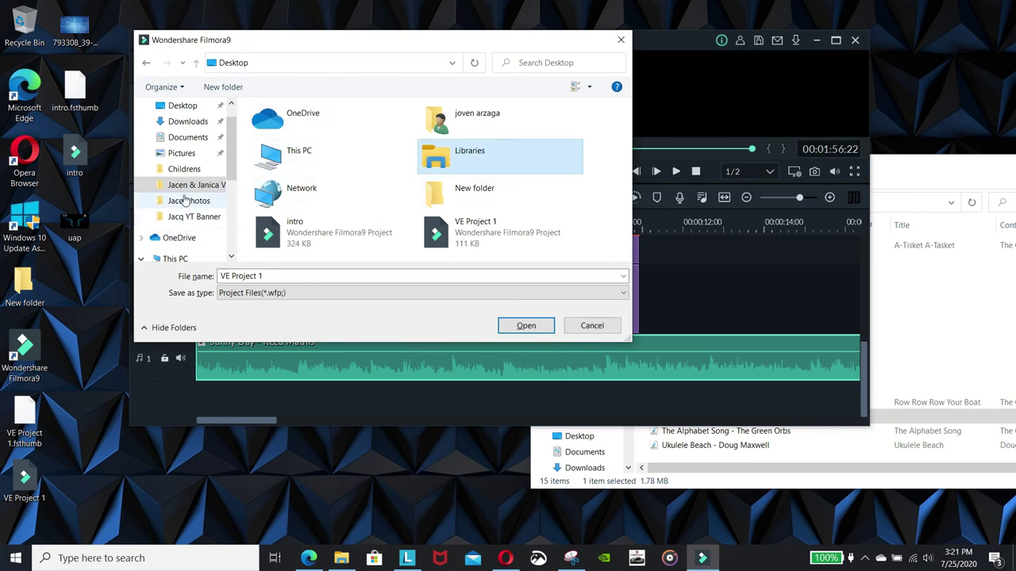
Save the project in the new children's folder on Data (D:), naming it with the children's first names followed by "intro".
scroll(181, 148, down, 2)
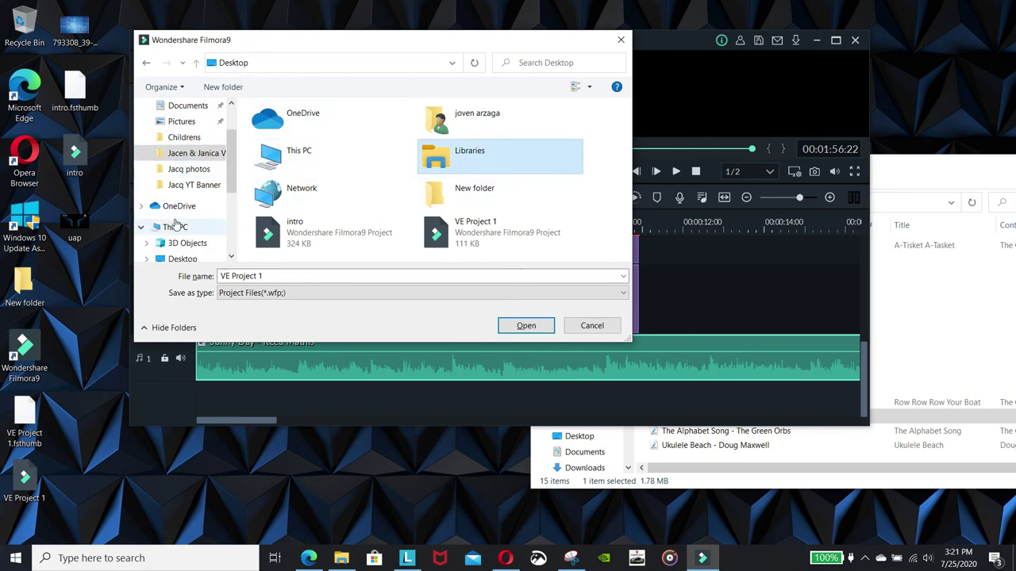
scroll(183, 252, down, 2)
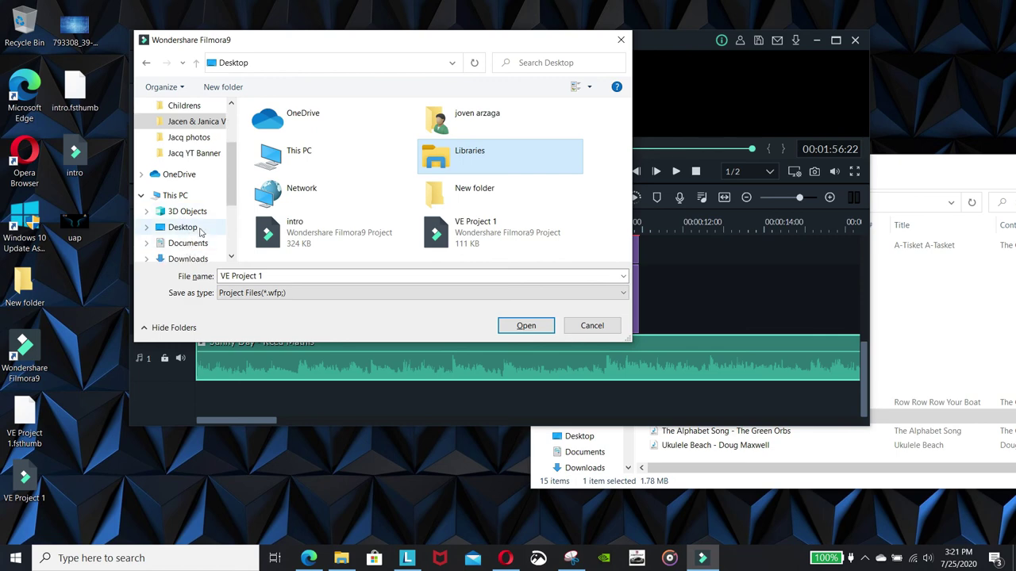
click(199, 228)
scroll(198, 235, down, 2)
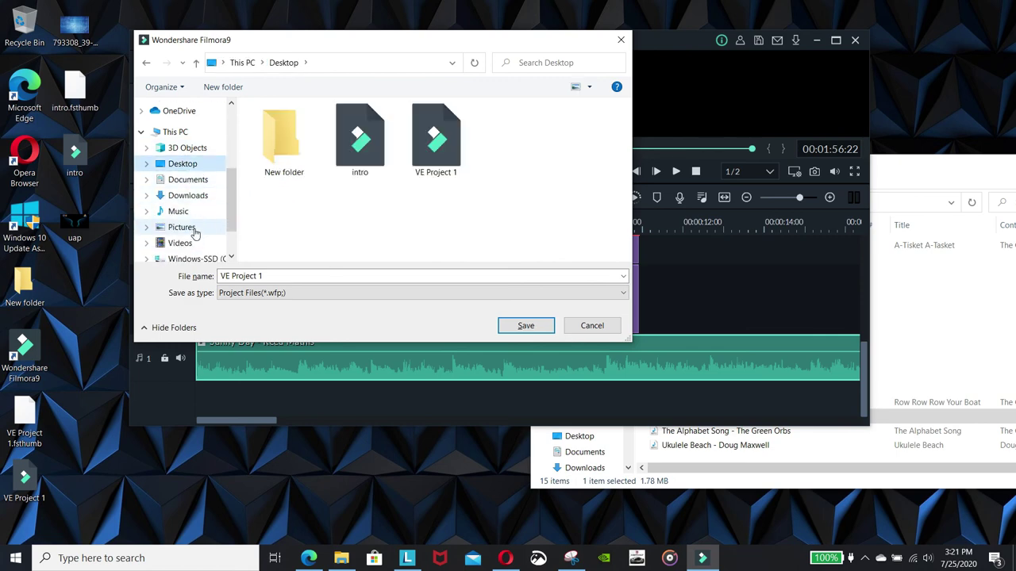
click(195, 230)
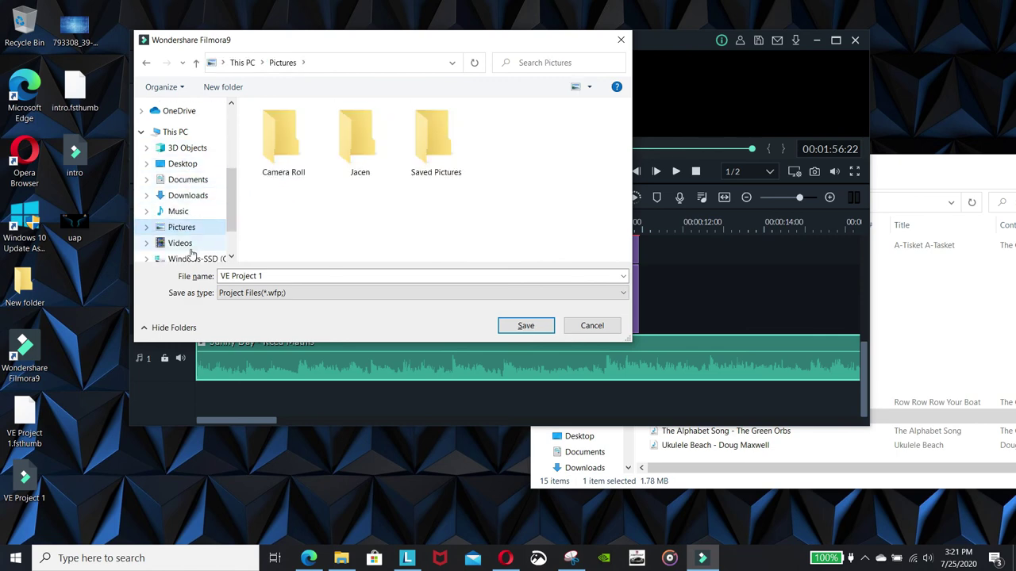
scroll(191, 252, down, 1)
click(186, 233)
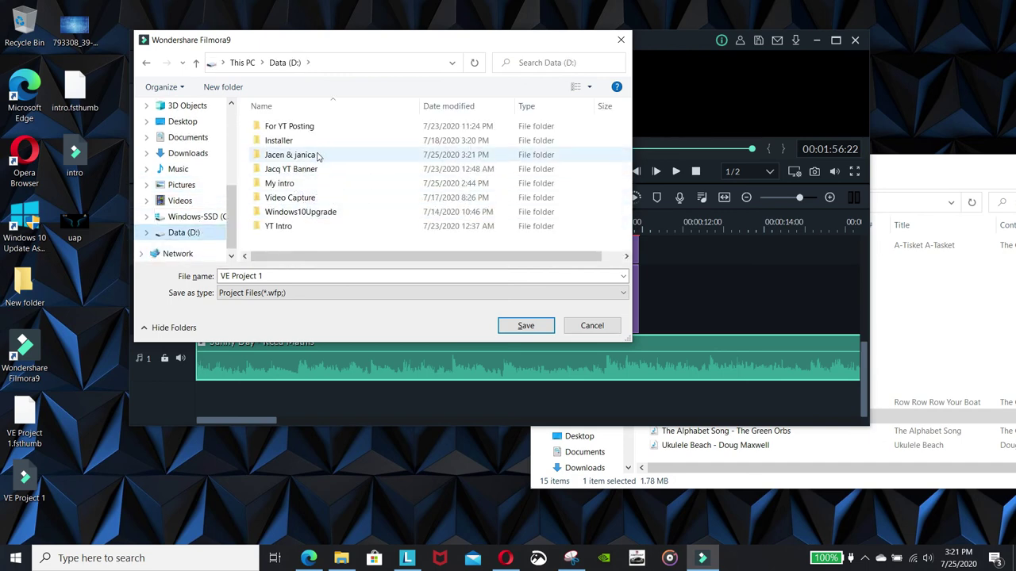
double_click(316, 156)
click(146, 64)
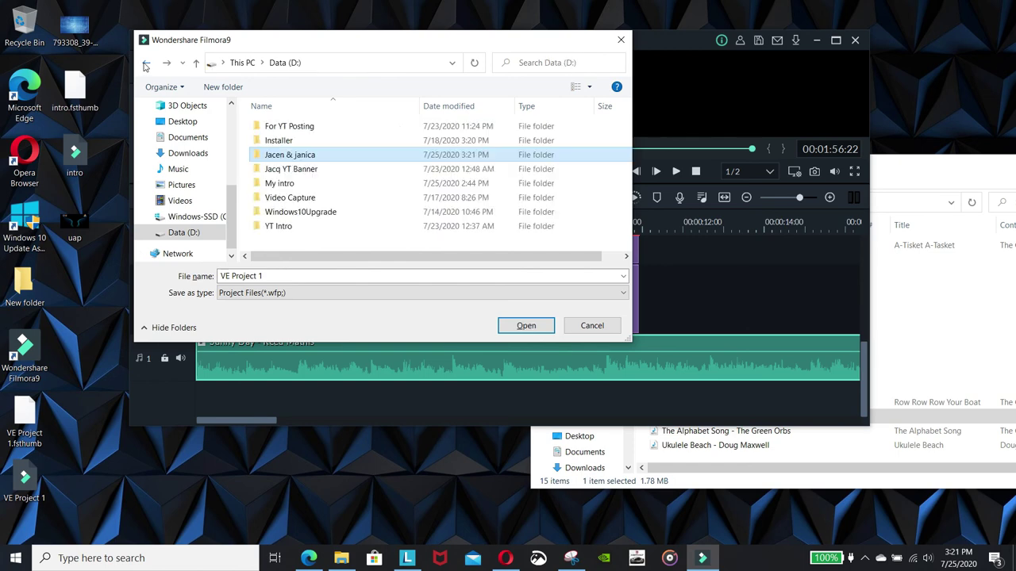
double_click(323, 159)
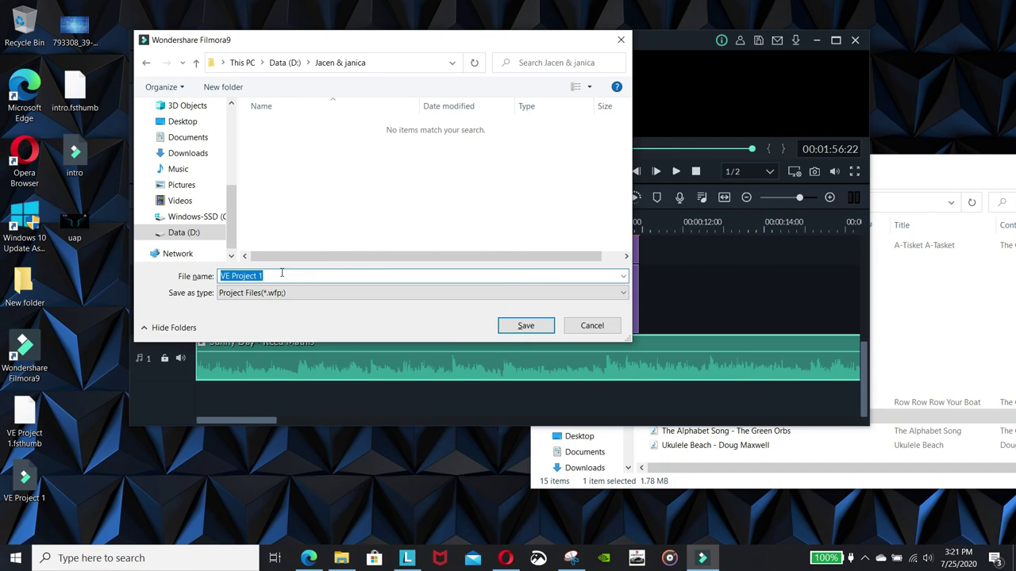
text(Jacen & janica intro)
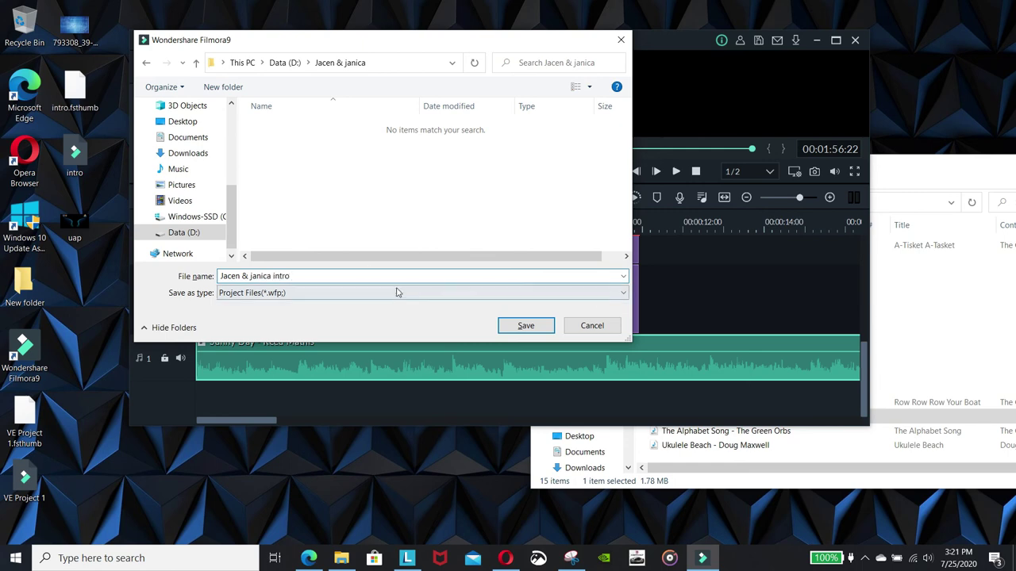
click(525, 325)
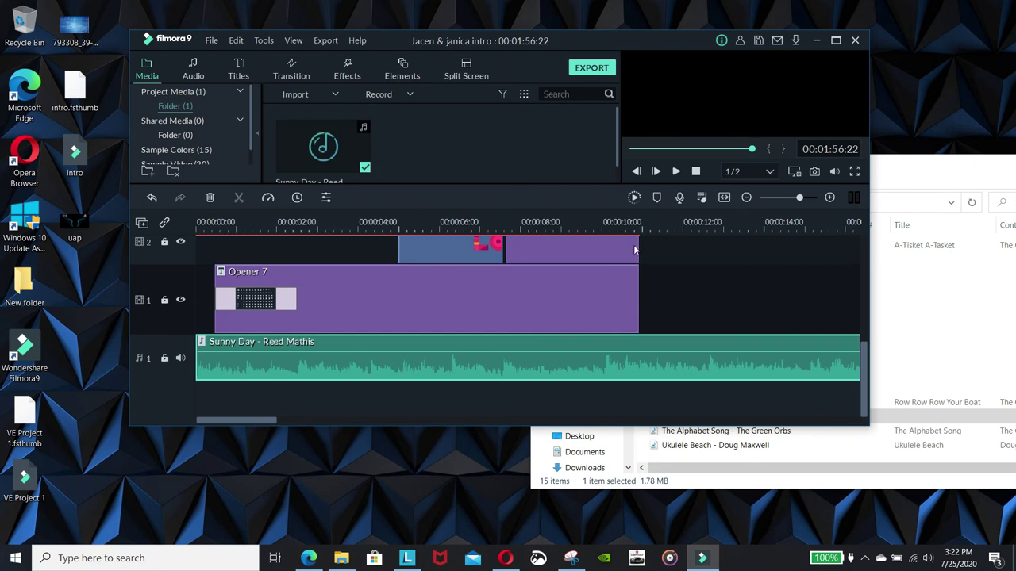
Maximize Filmora, play the intro to about 12 seconds and extend the end of the Opener 7 clip to the playhead.
click(834, 41)
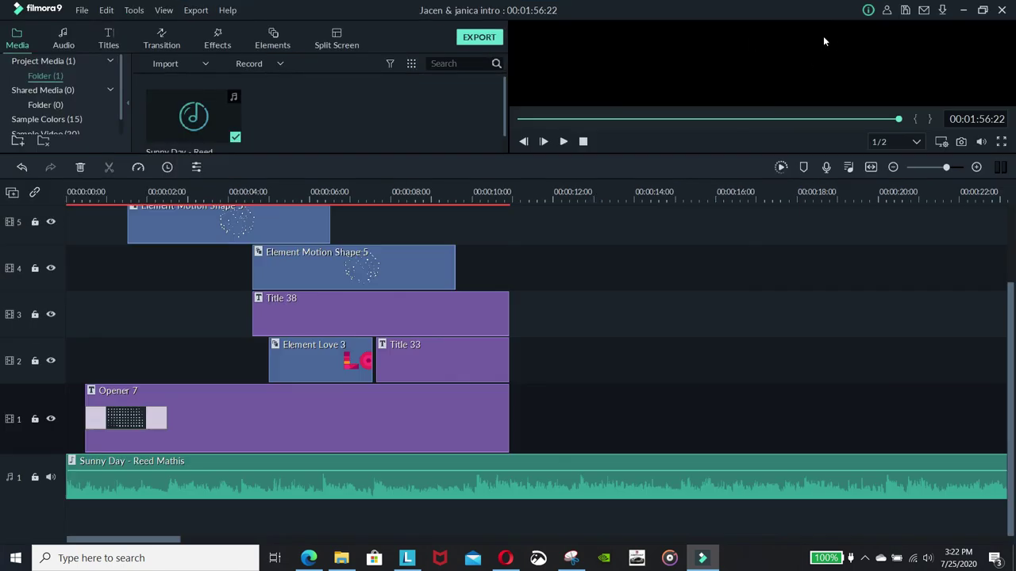
click(561, 142)
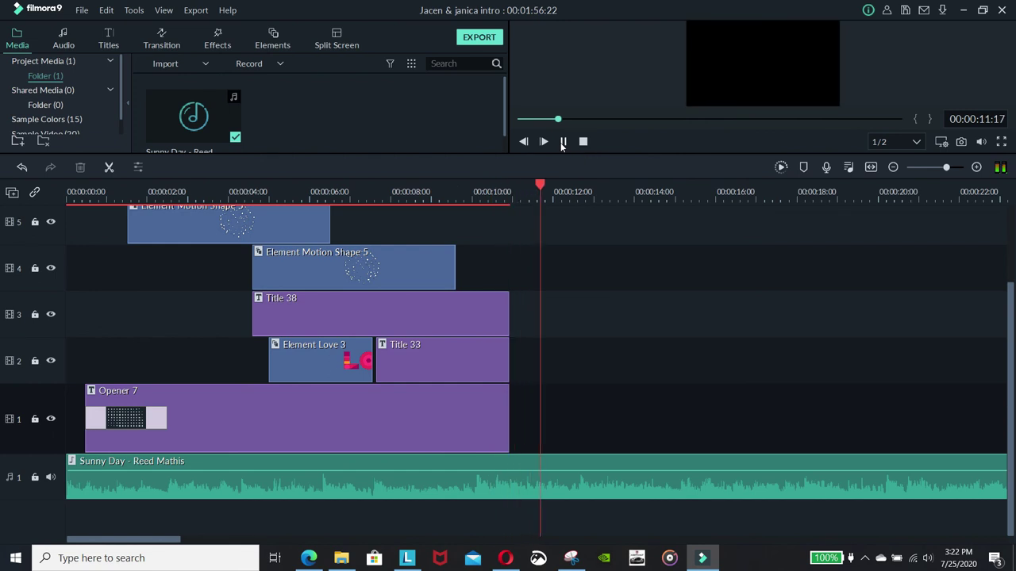
click(562, 142)
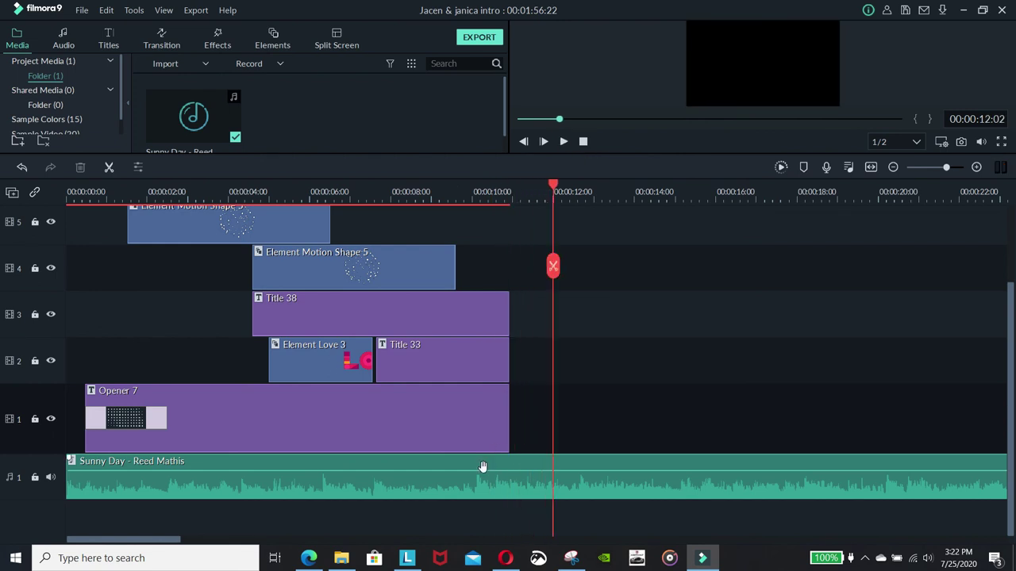
click(477, 420)
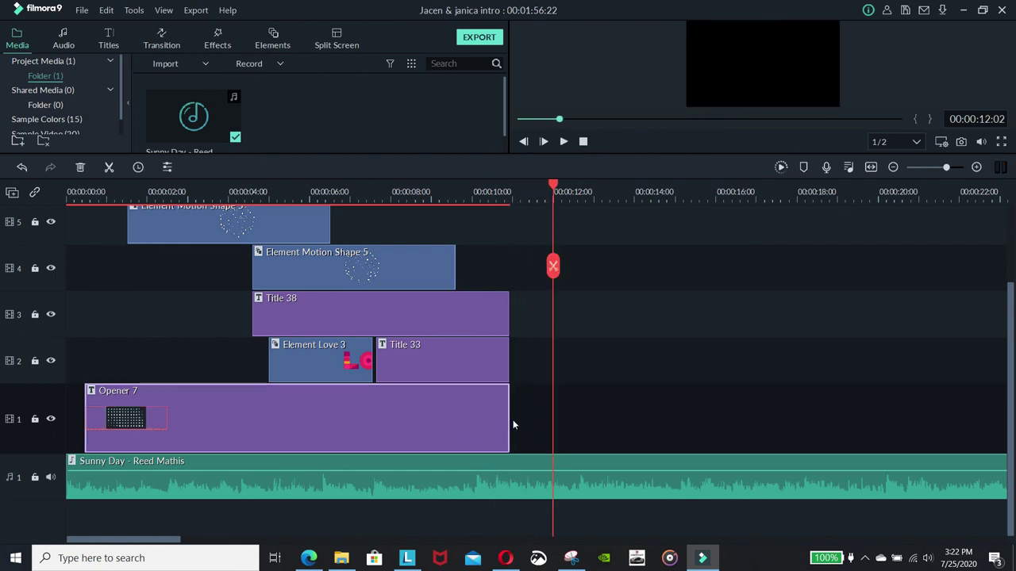
drag(508, 420, 552, 421)
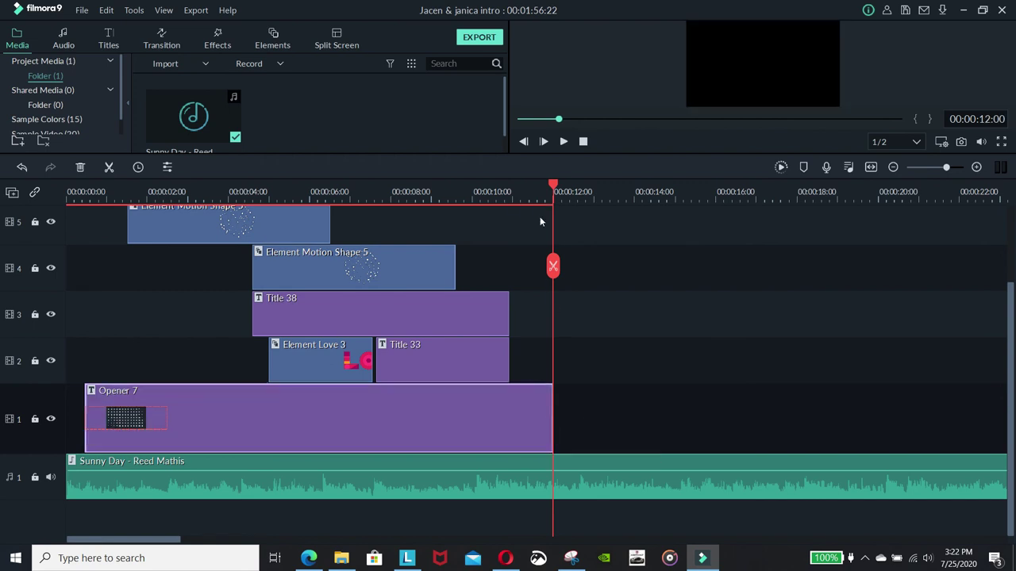
Preview the lengthened opener from 00:00:04:15 and again from the start, and place the playhead at 00:00:11:24 near the opener's end.
drag(554, 184, 254, 232)
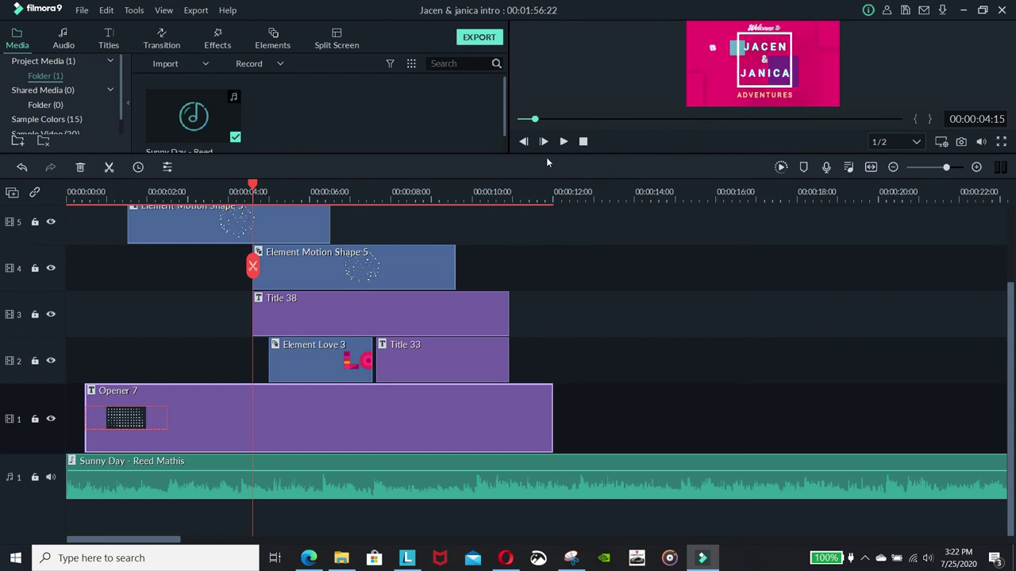
click(561, 143)
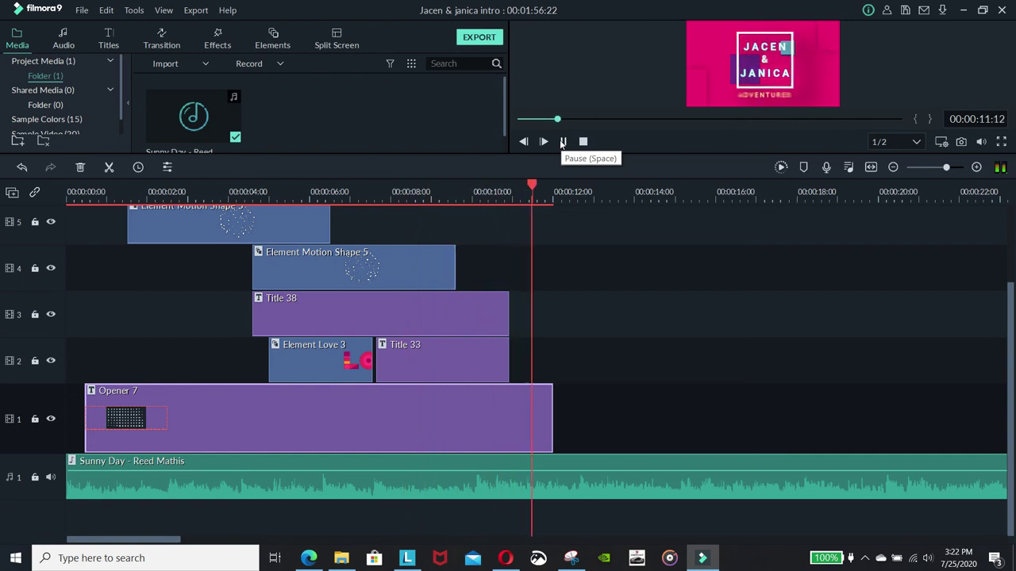
click(563, 142)
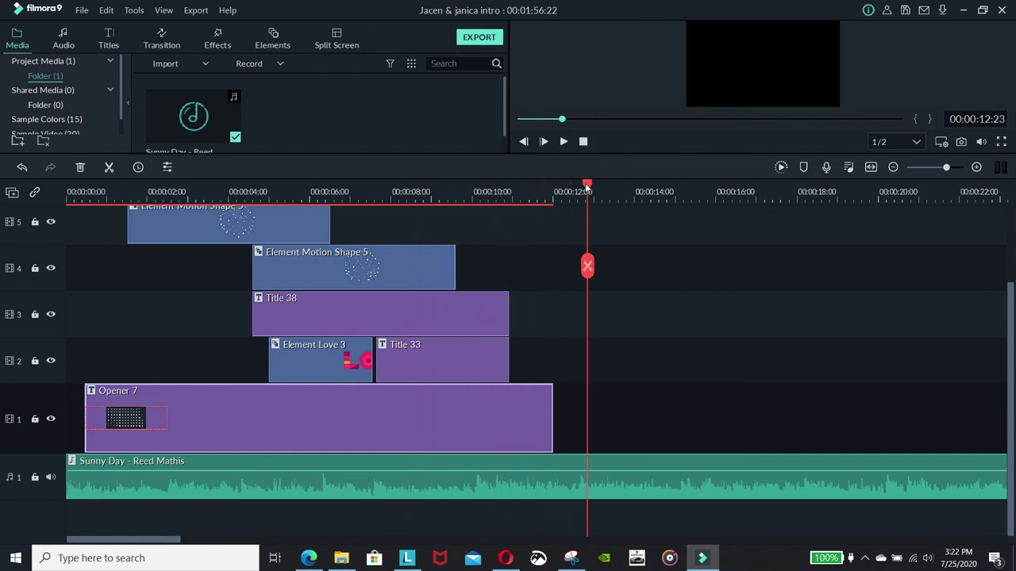
click(583, 142)
click(563, 141)
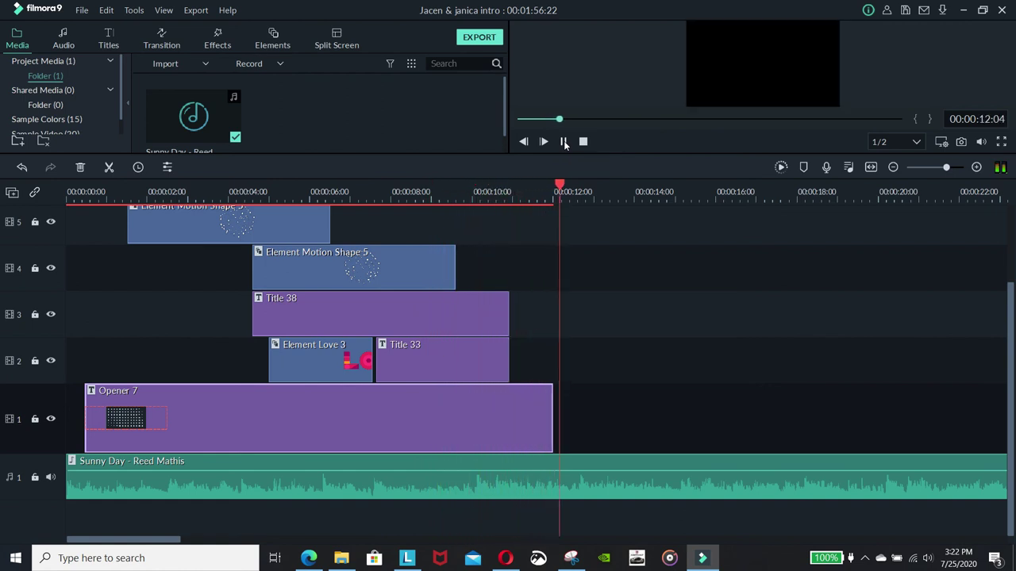
click(563, 141)
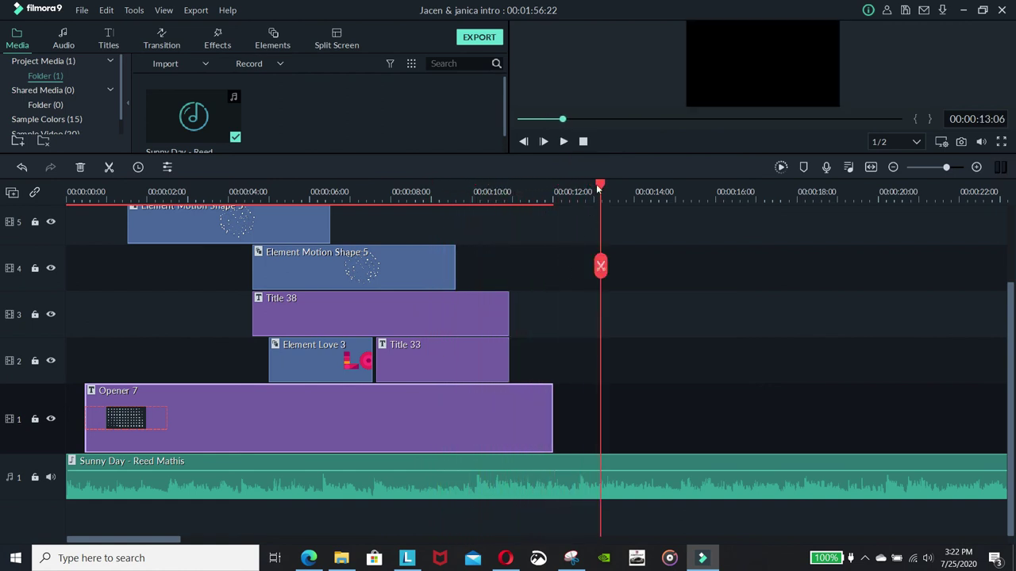
drag(599, 187, 552, 208)
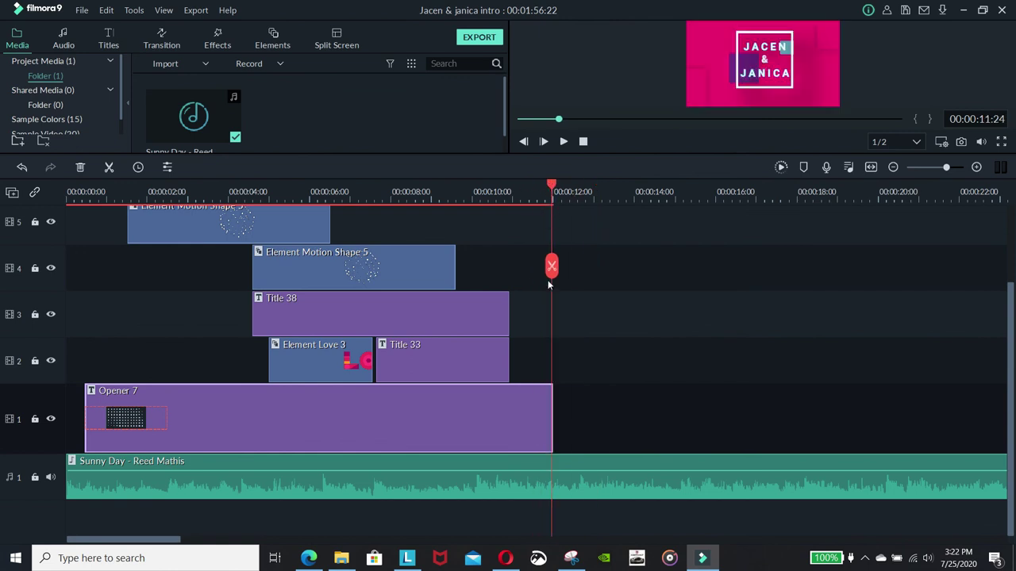
Split the "Sunny Day" audio clip at 00:00:11:24 and delete the part after the playhead.
click(570, 467)
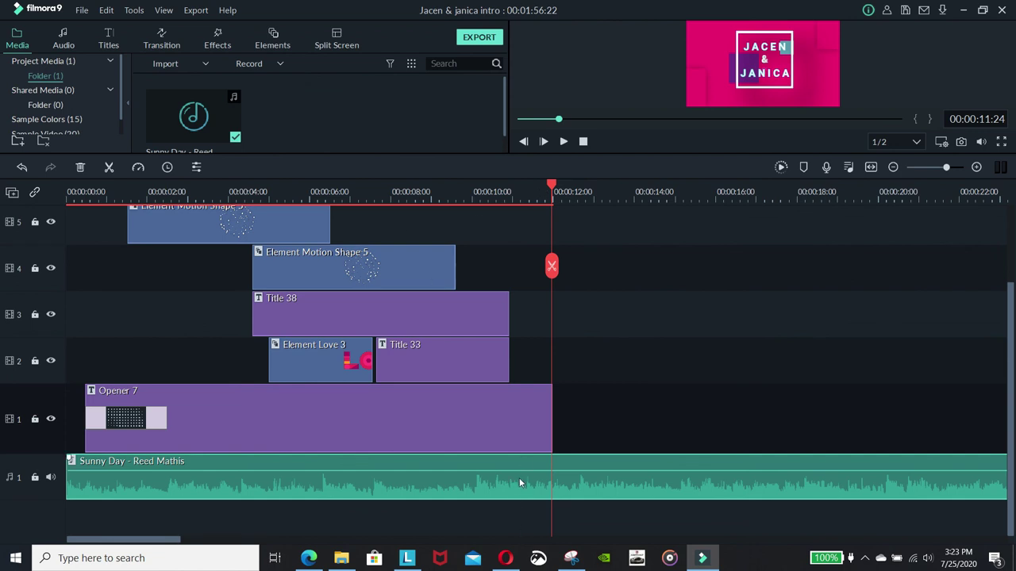
click(551, 266)
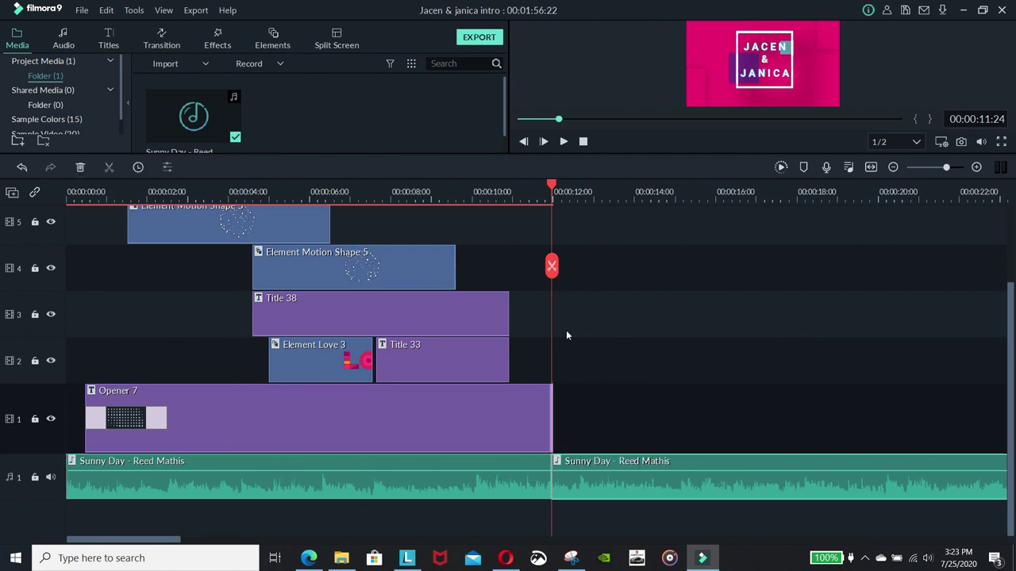
click(573, 466)
key(Delete)
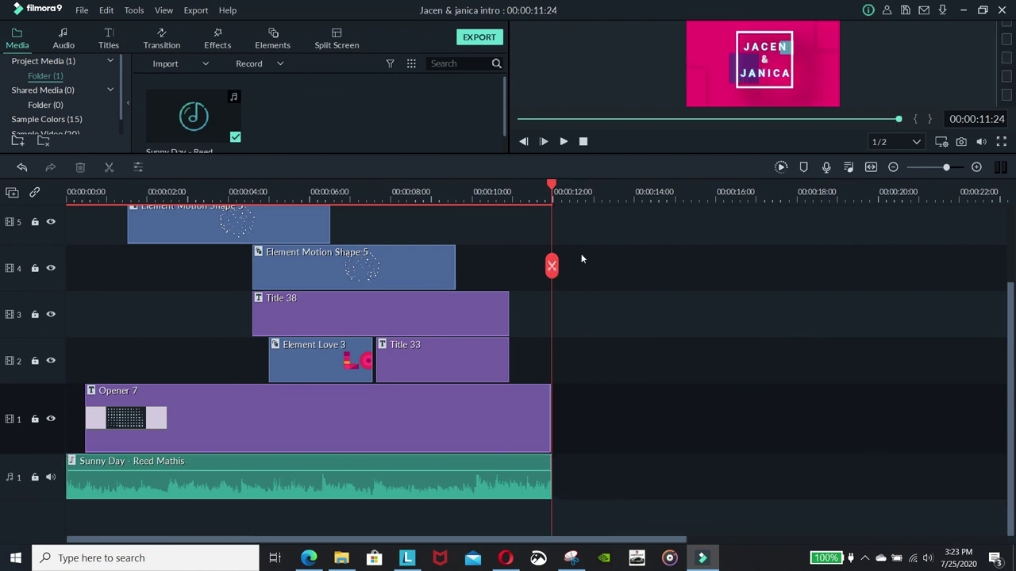
Preview the start of the intro, then lengthen Opener 7 slightly and move it to begin at 00:00:00:00, ending with the music.
drag(555, 185, 1, 292)
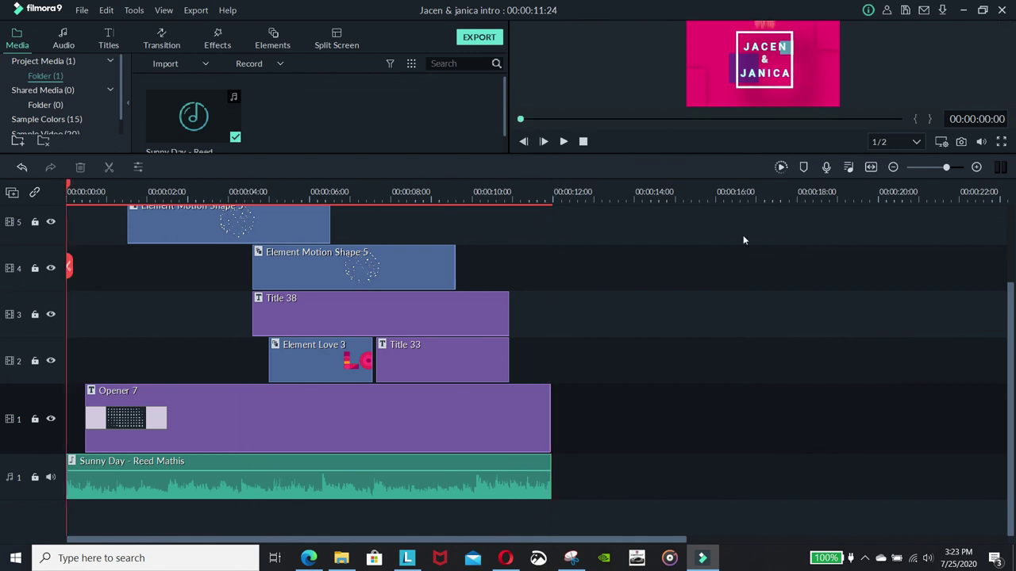
click(563, 141)
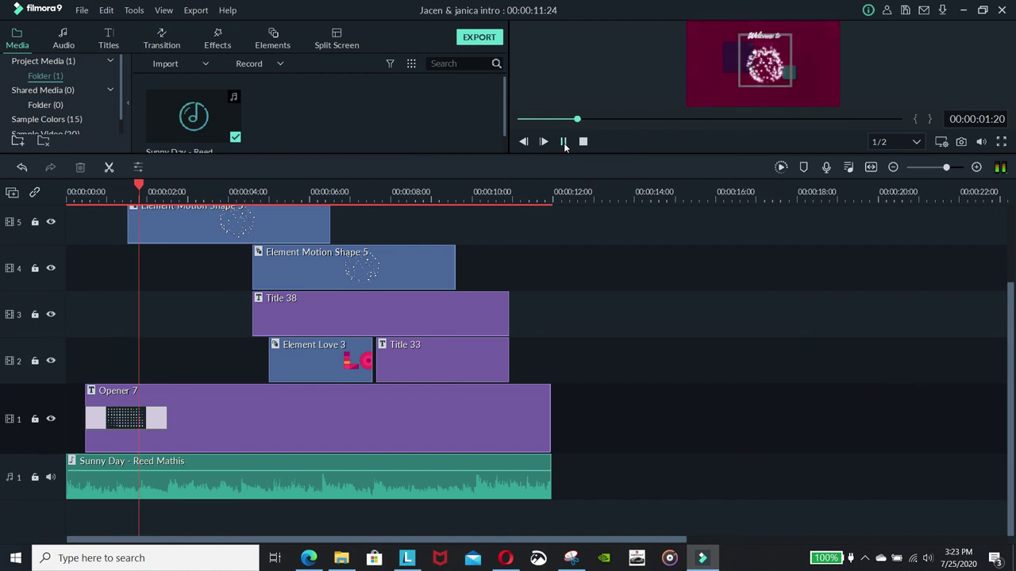
key(space)
click(184, 397)
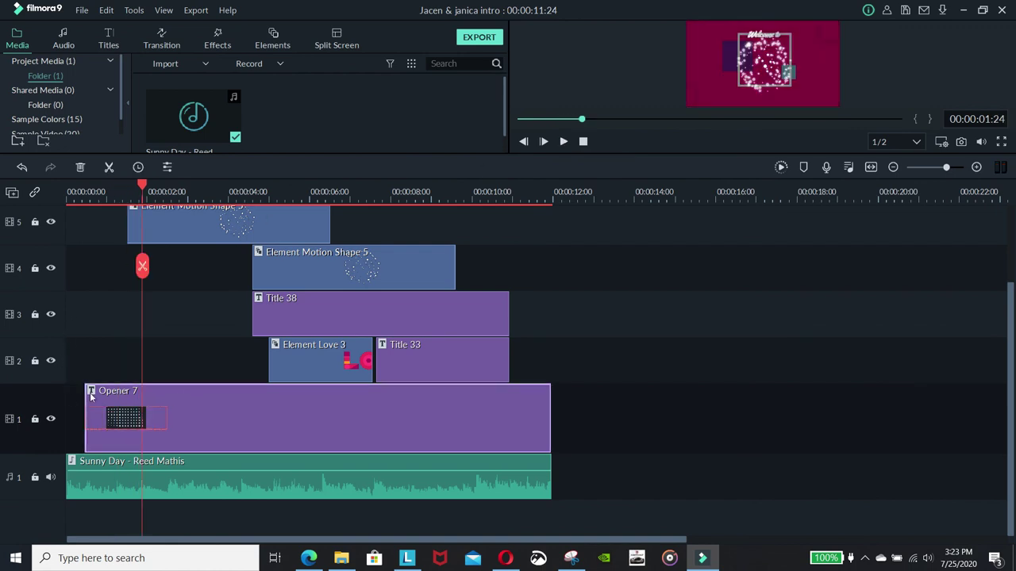
drag(88, 397, 70, 399)
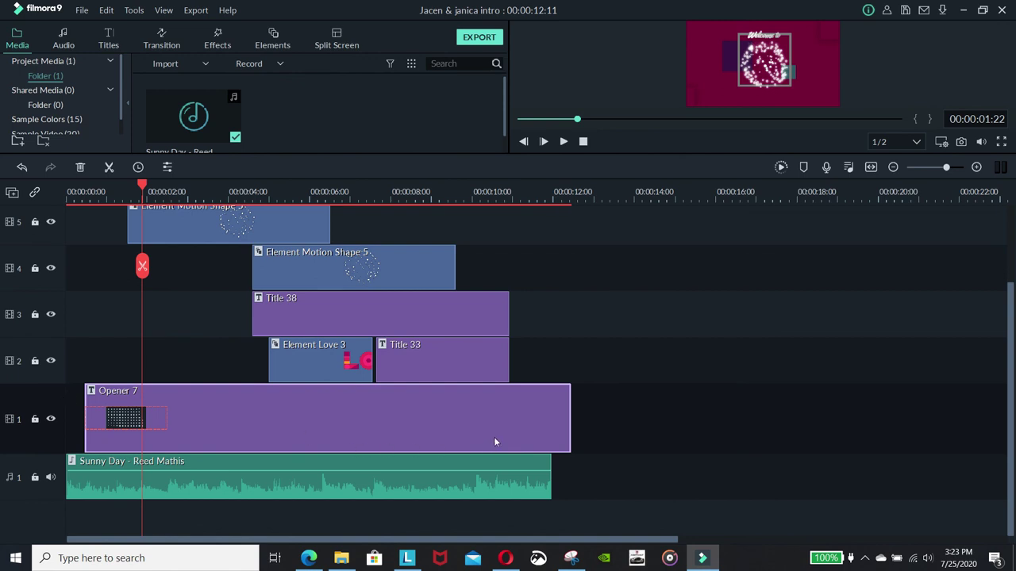
drag(494, 437, 474, 436)
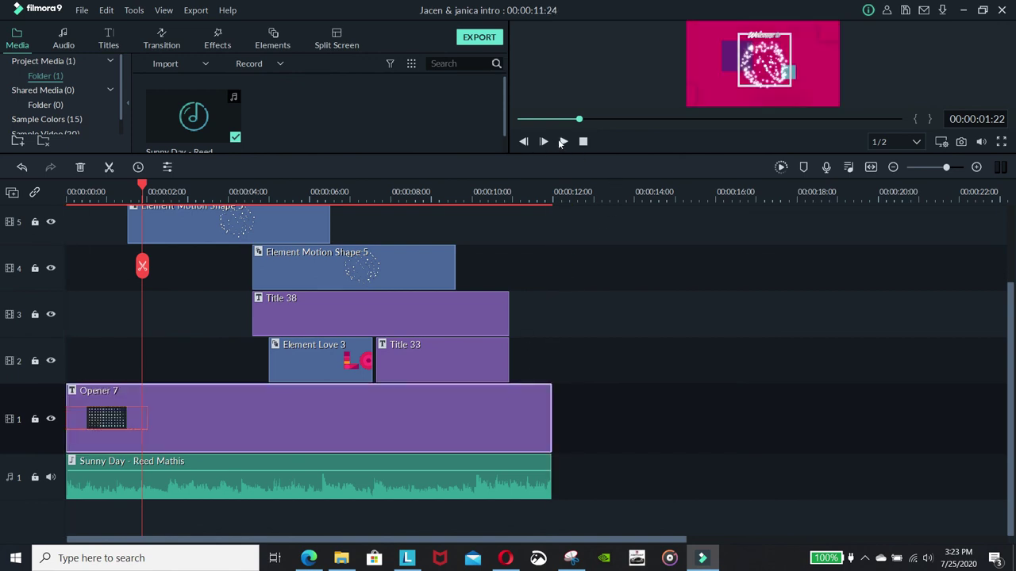
Play the whole intro from the start, enlarge the preview area and play it again.
drag(146, 195, 8, 199)
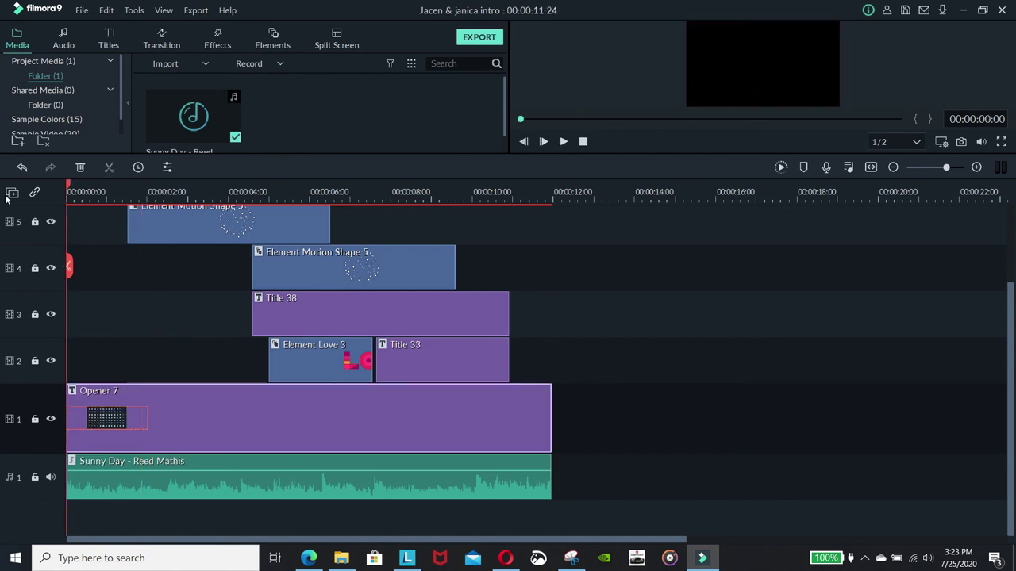
click(564, 141)
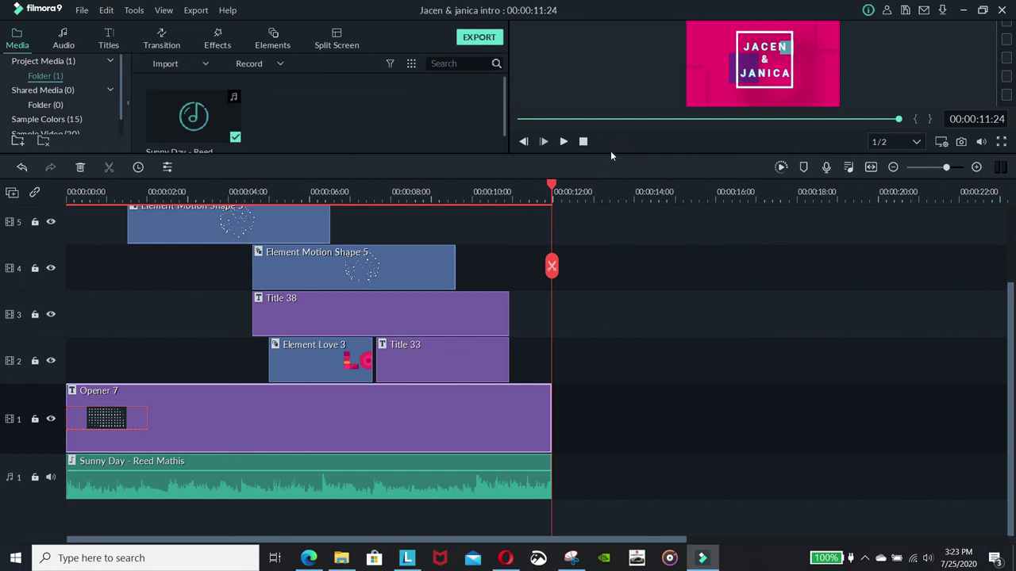
key(ctrl+v)
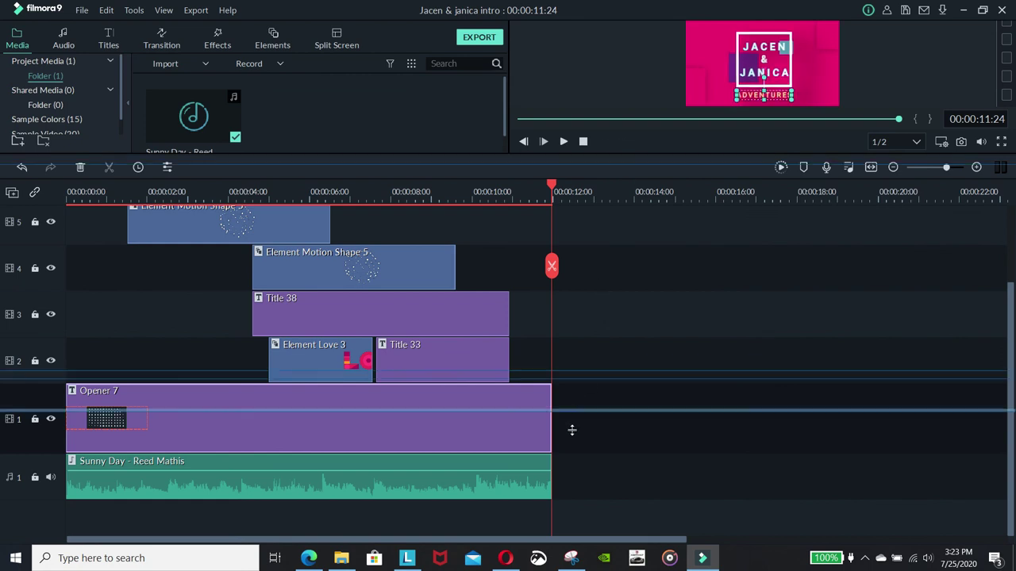
drag(572, 429, 654, 397)
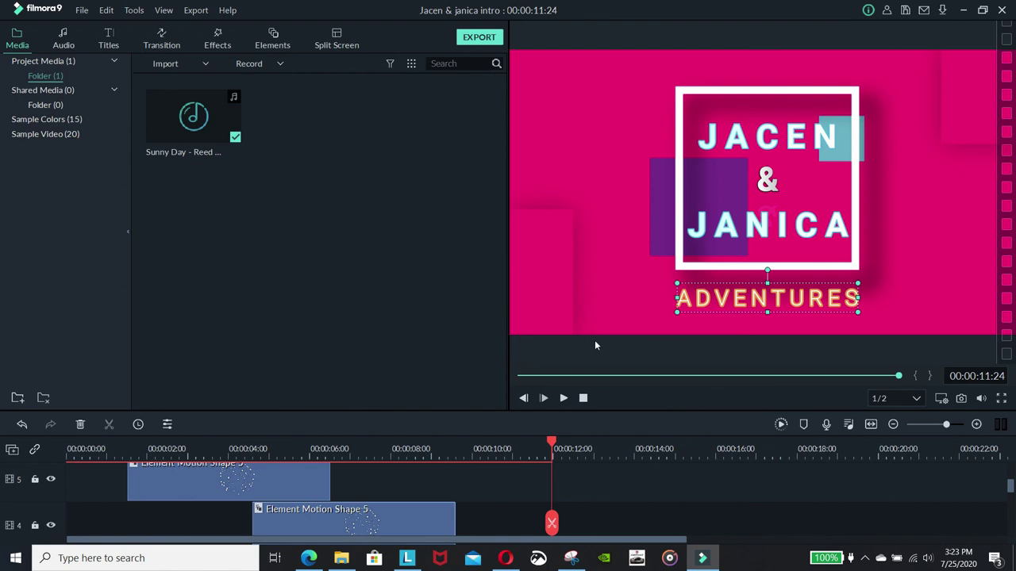
click(560, 399)
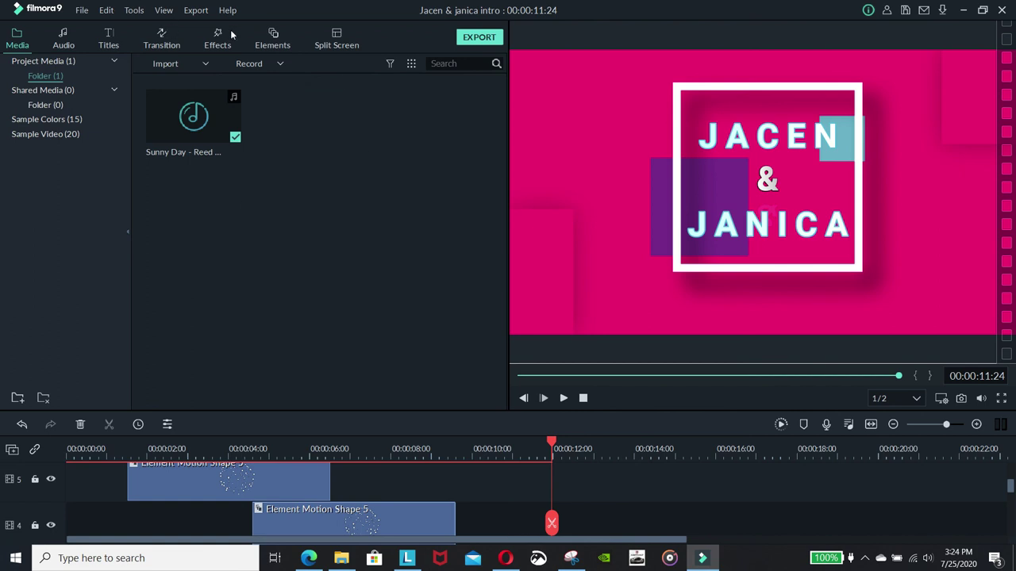
Start a local MP4 export and browse to the children's folder on Data (D:) for the save location.
click(488, 38)
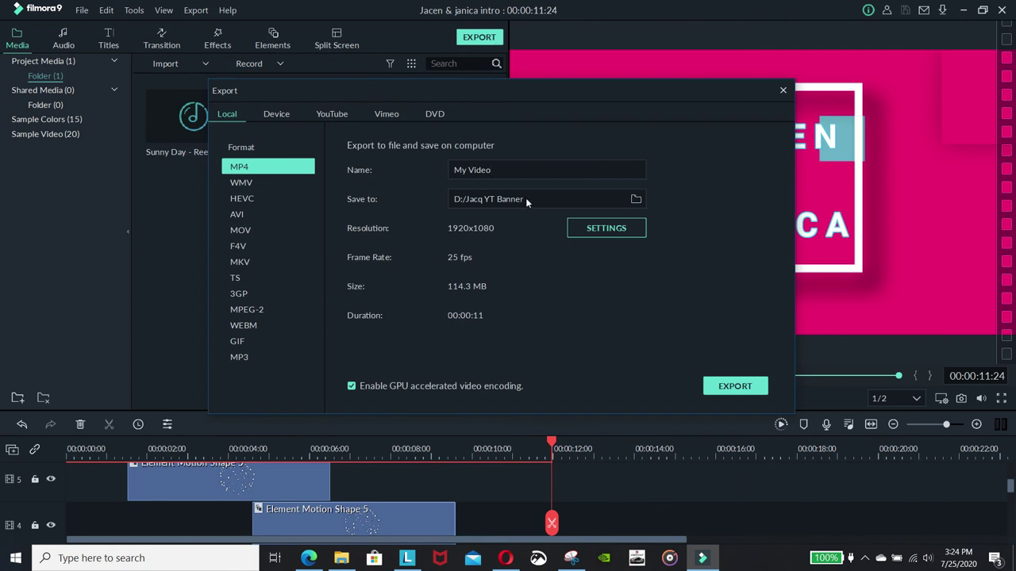
click(635, 200)
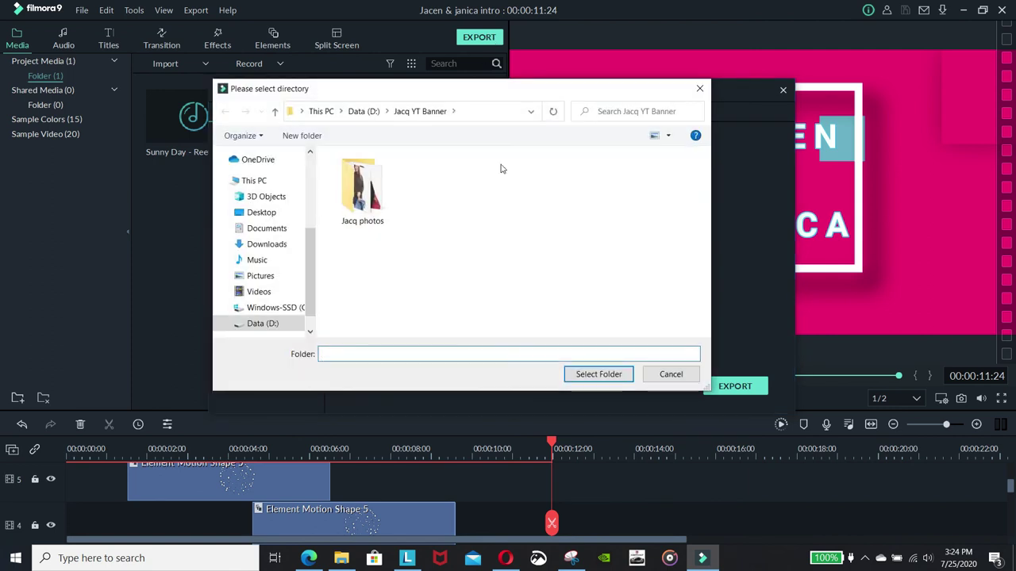
click(363, 112)
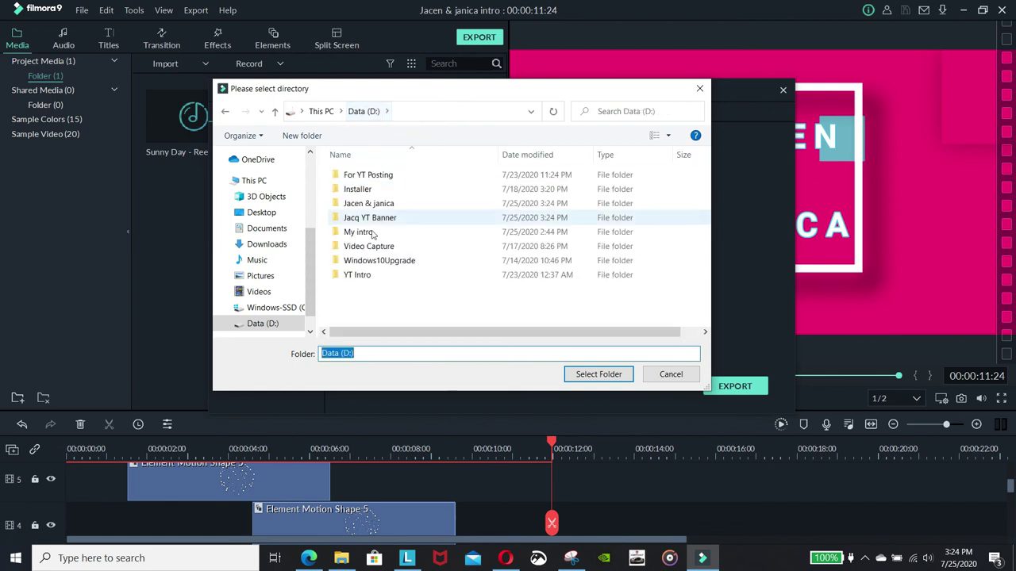
click(384, 204)
double_click(384, 204)
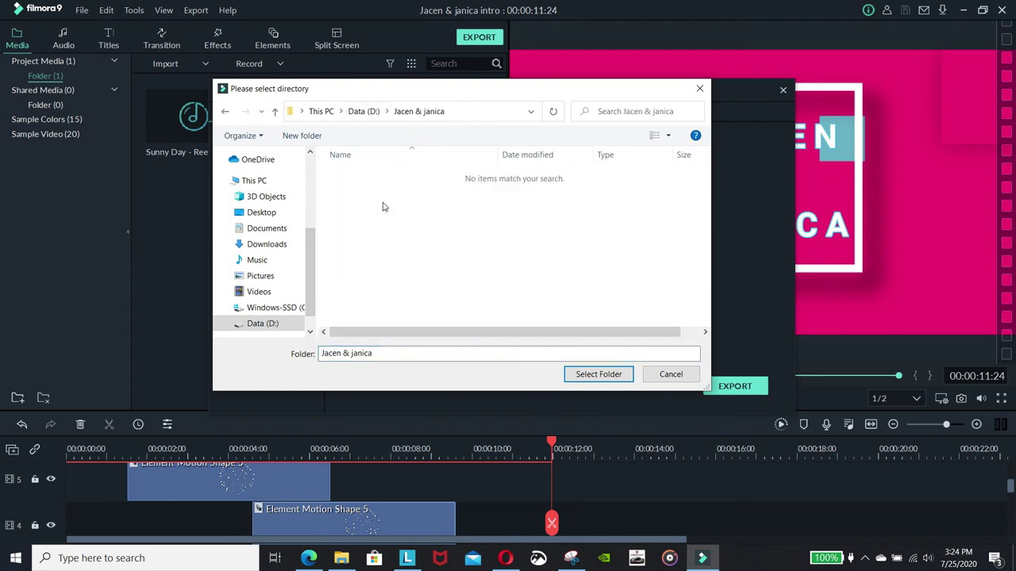
Try to select a save folder named with the children's first names followed by "intro".
click(398, 354)
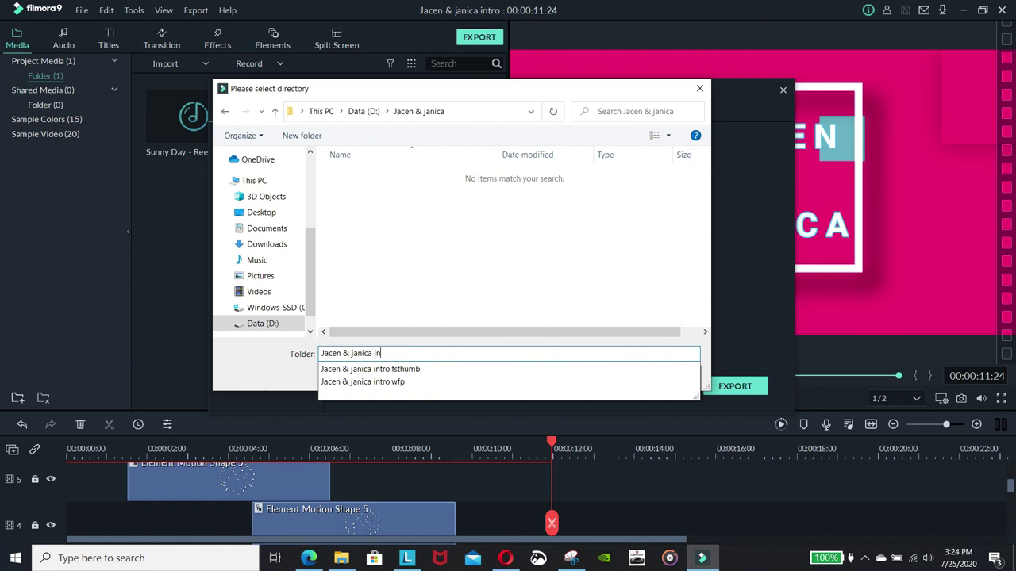
text(intro)
click(527, 270)
click(599, 374)
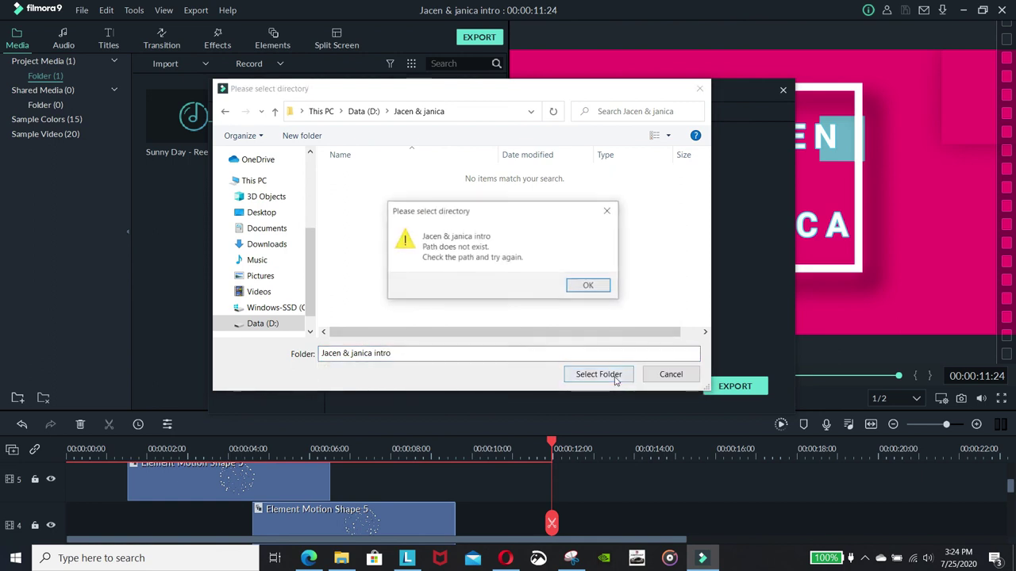
click(576, 287)
Select the children's folder as the export location and name the video with the children's first names followed by "Intro".
click(408, 119)
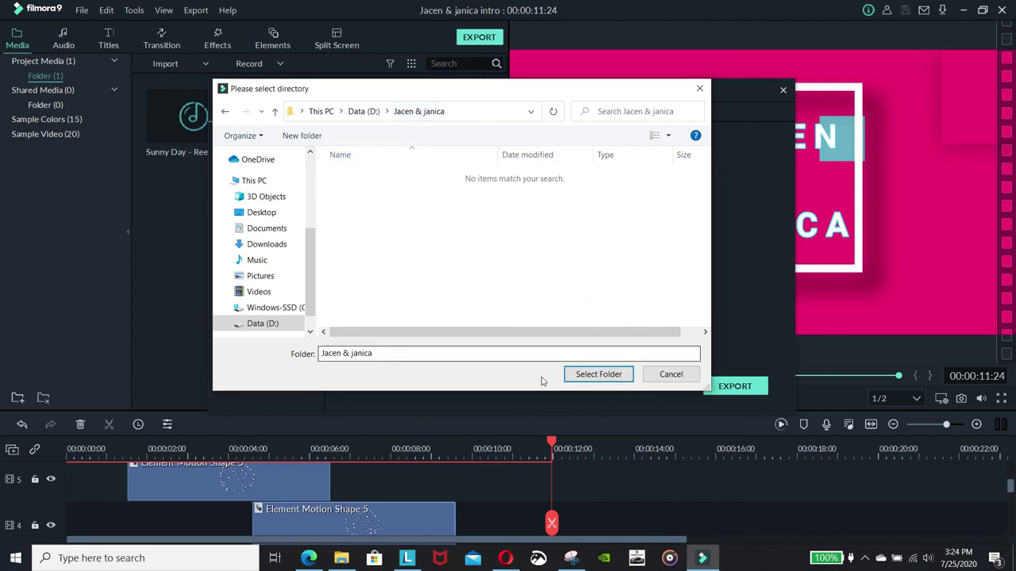
click(598, 375)
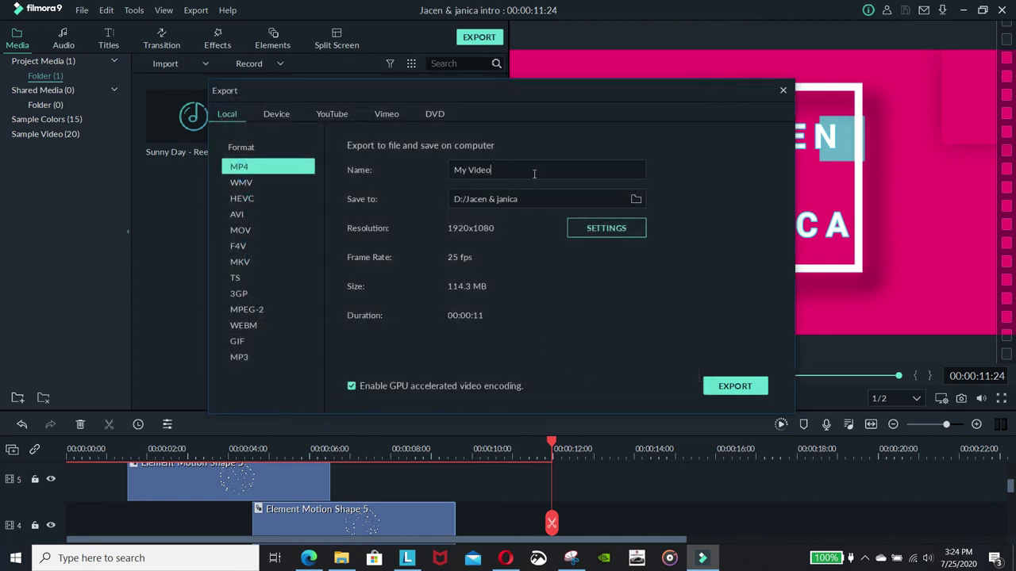
double_click(459, 170)
key(Delete)
key(Delete)
key(Delete)
text(Jacen & Janica Intro)
Set the export resolution to 3840x2160.
click(595, 234)
click(545, 172)
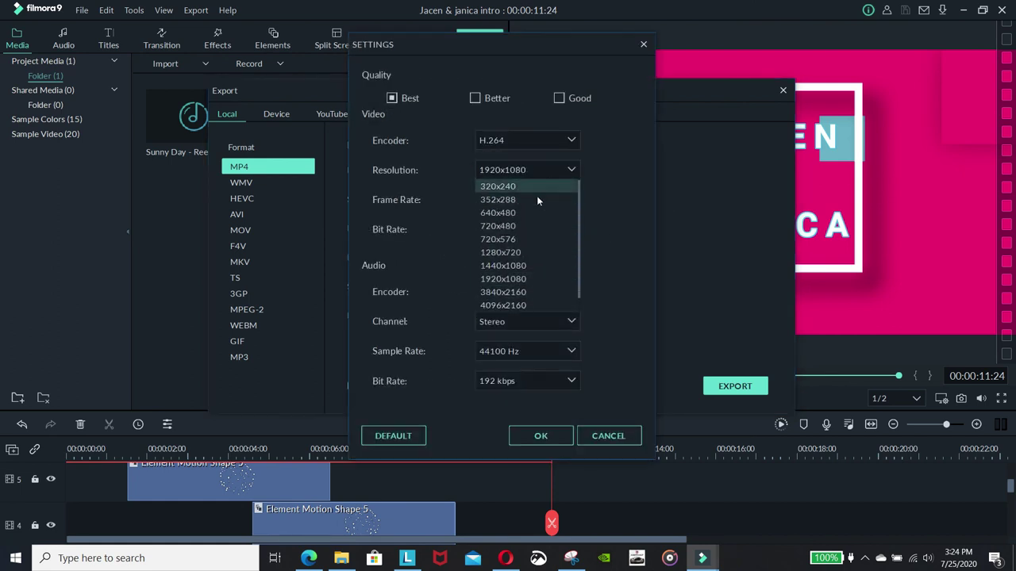
click(514, 291)
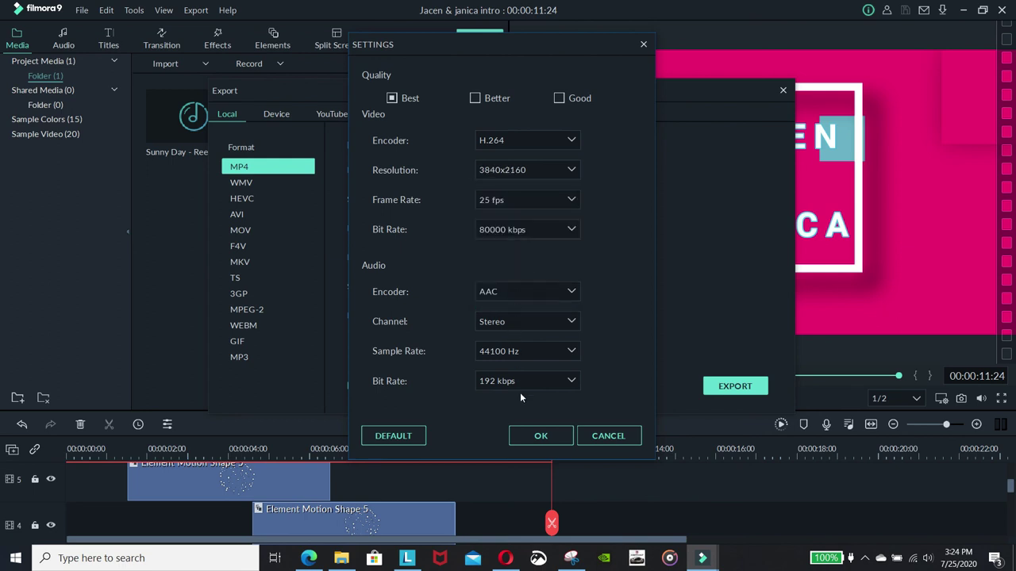
click(558, 437)
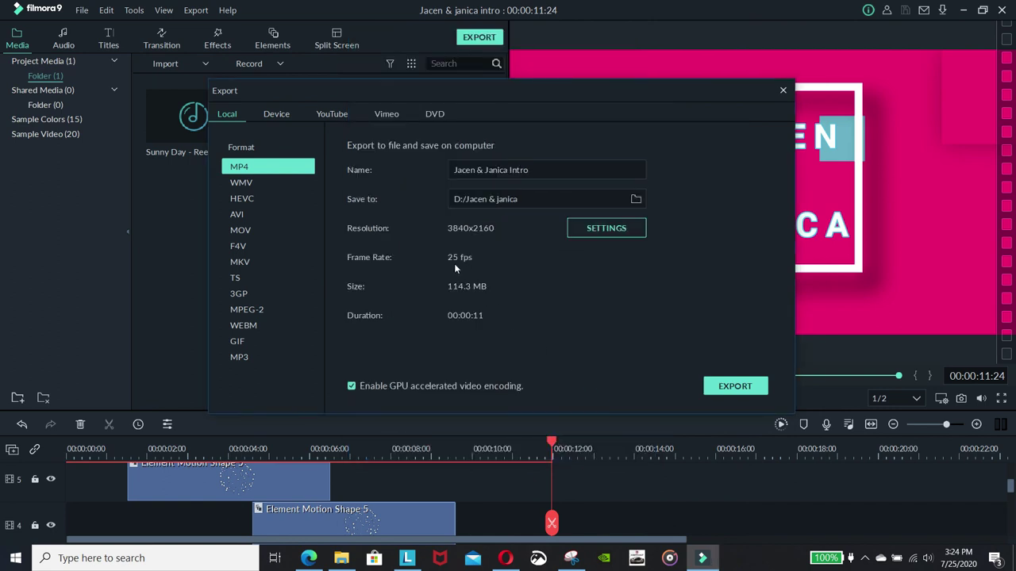
Set the export frame rate to 60 fps and start exporting the video.
click(591, 234)
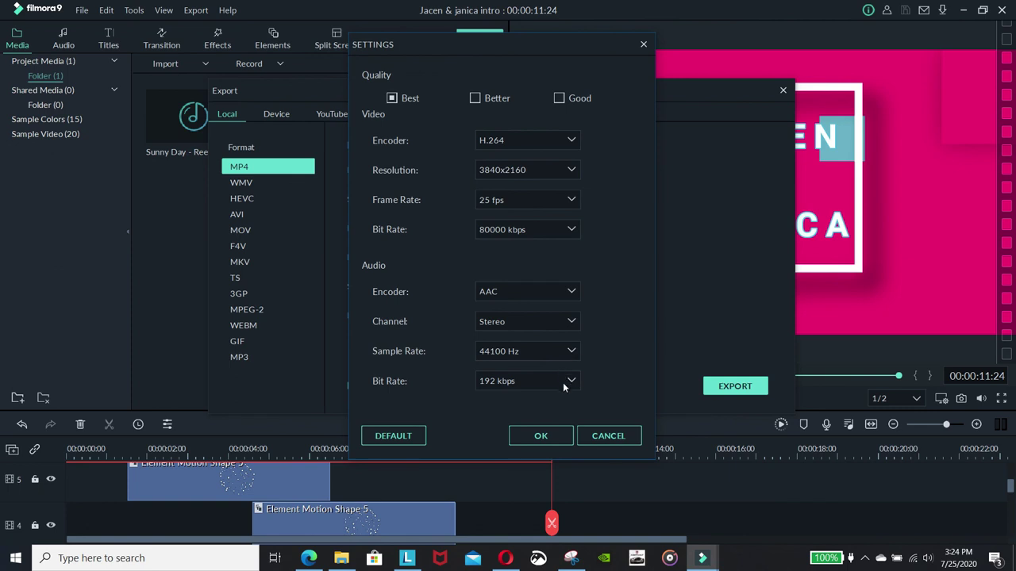
click(547, 204)
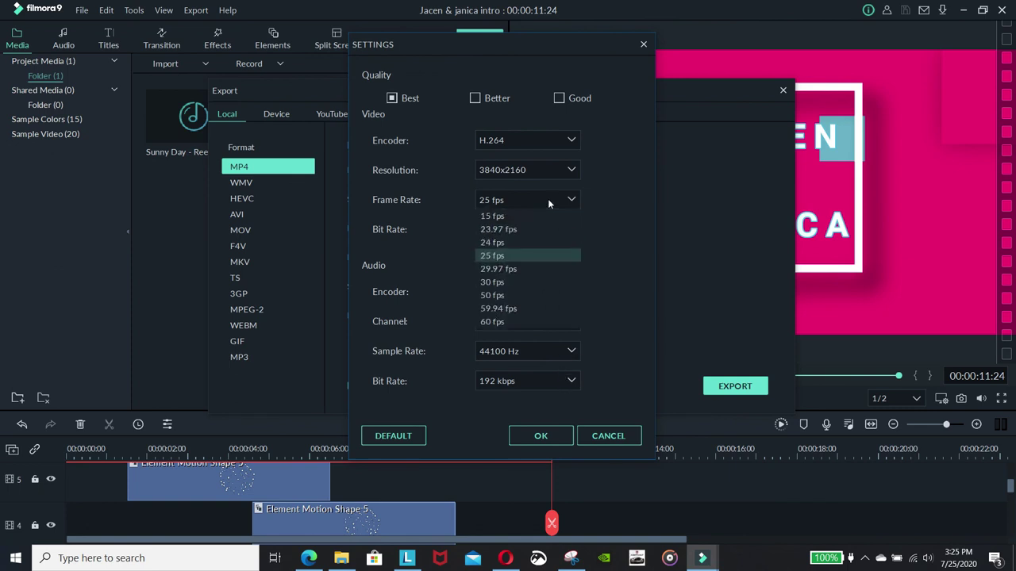
click(521, 283)
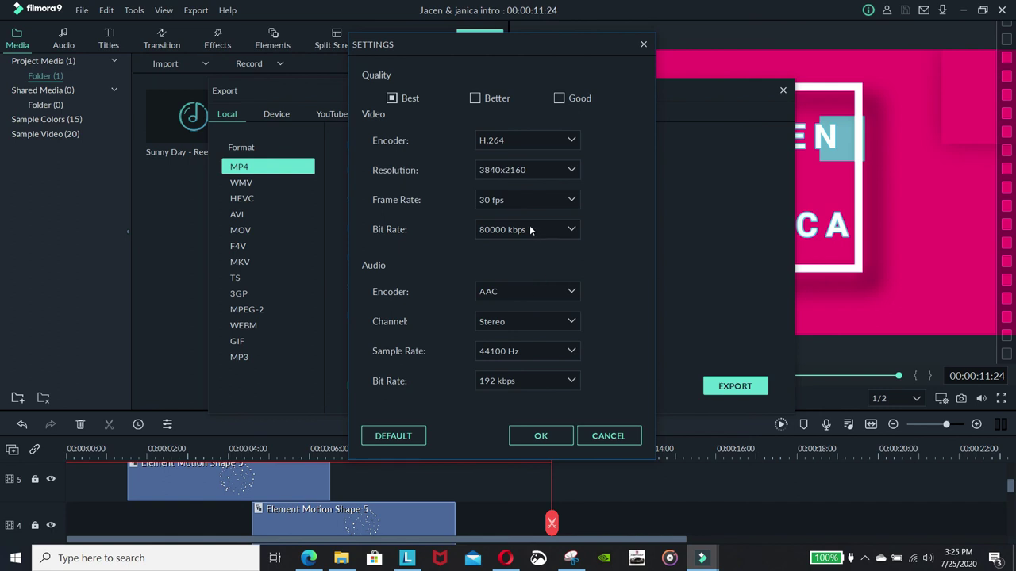
click(552, 198)
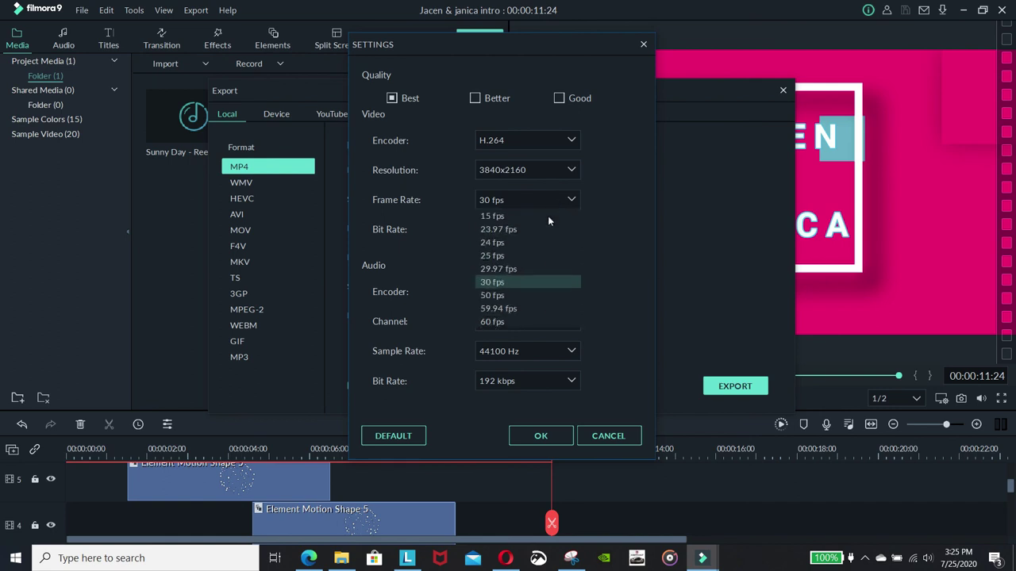
click(519, 322)
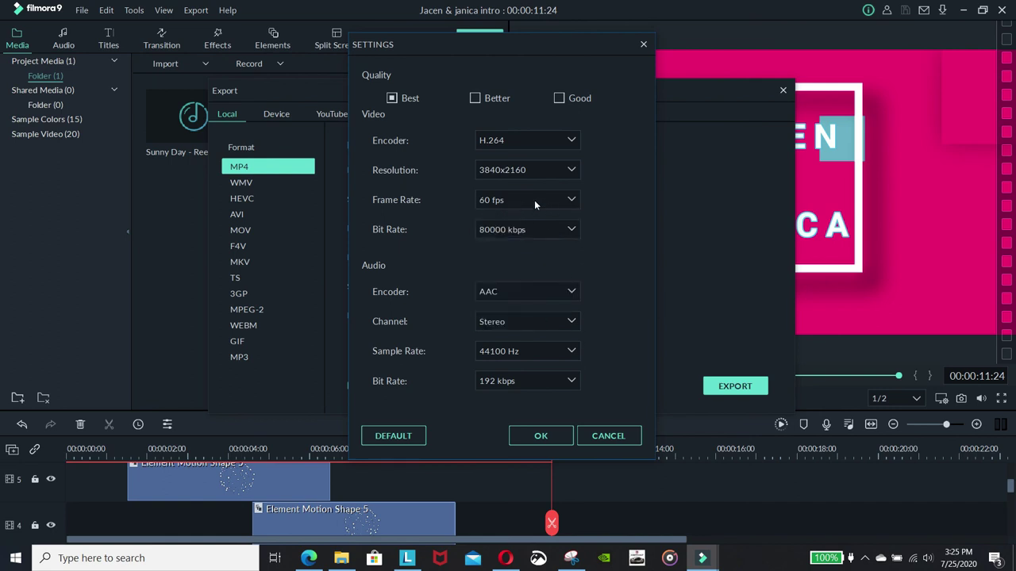
click(540, 436)
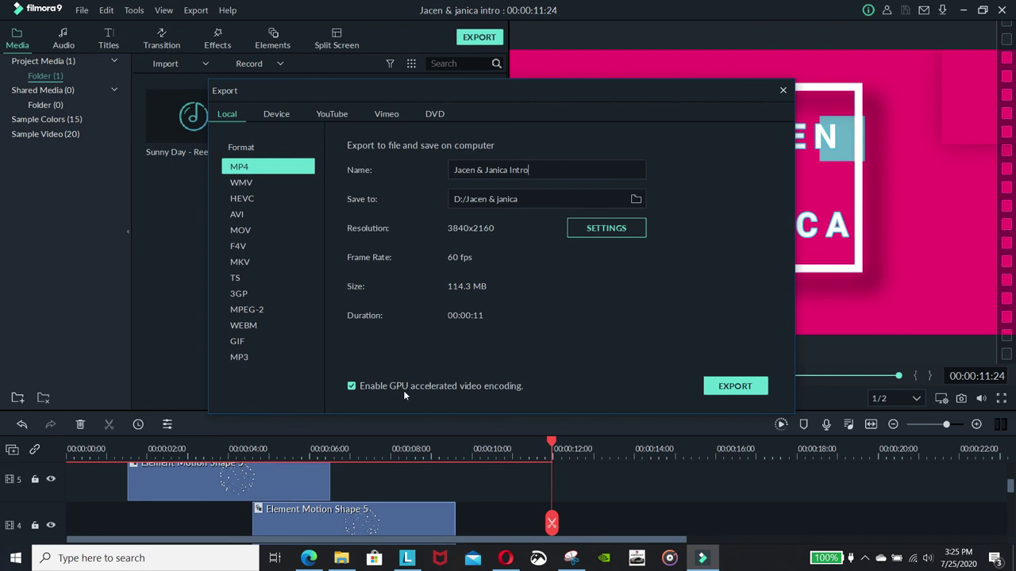
click(732, 387)
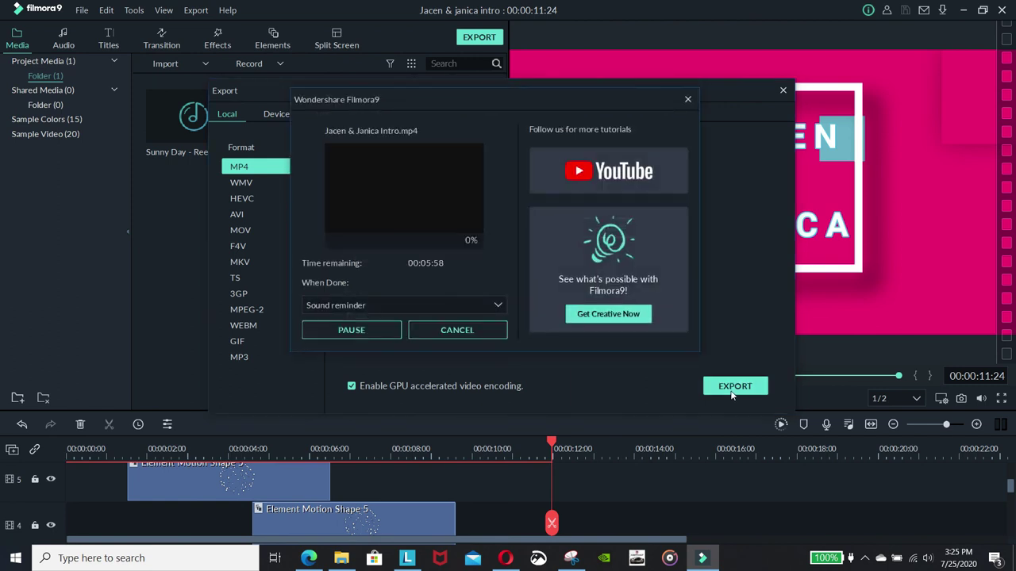